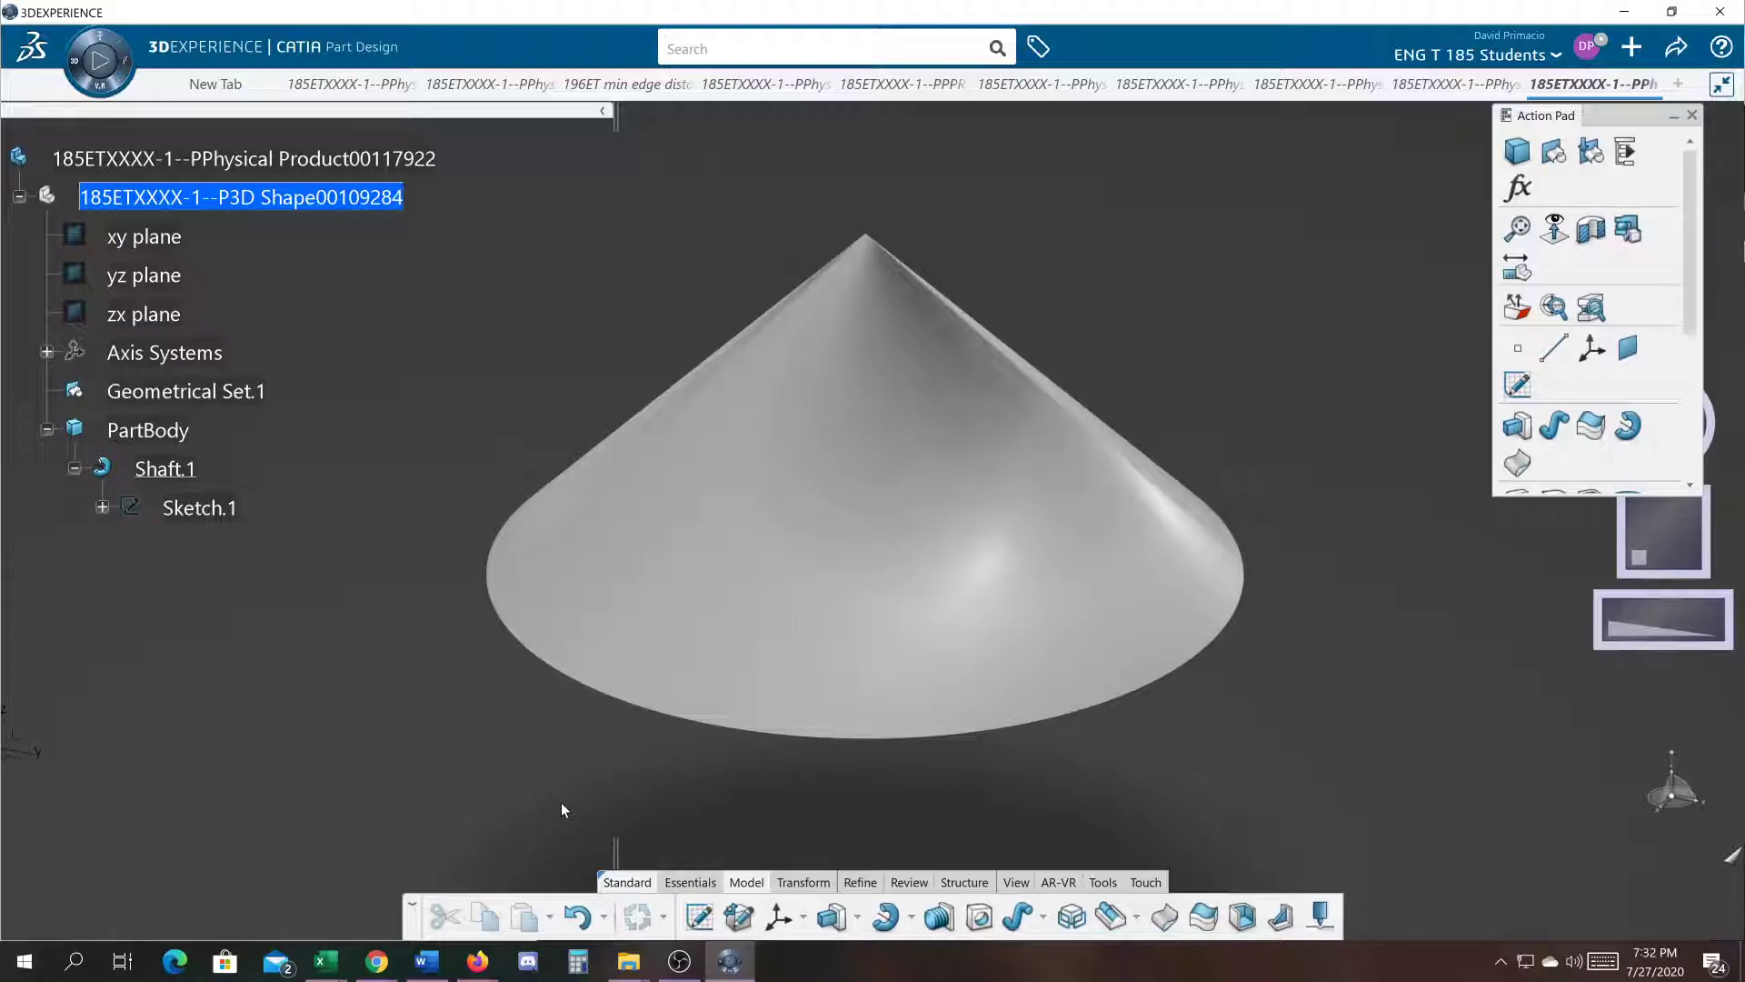
Step: Look through the other open example parts, including the sphere, the torus and the cylinder with a central hole
left_click(1430, 84)
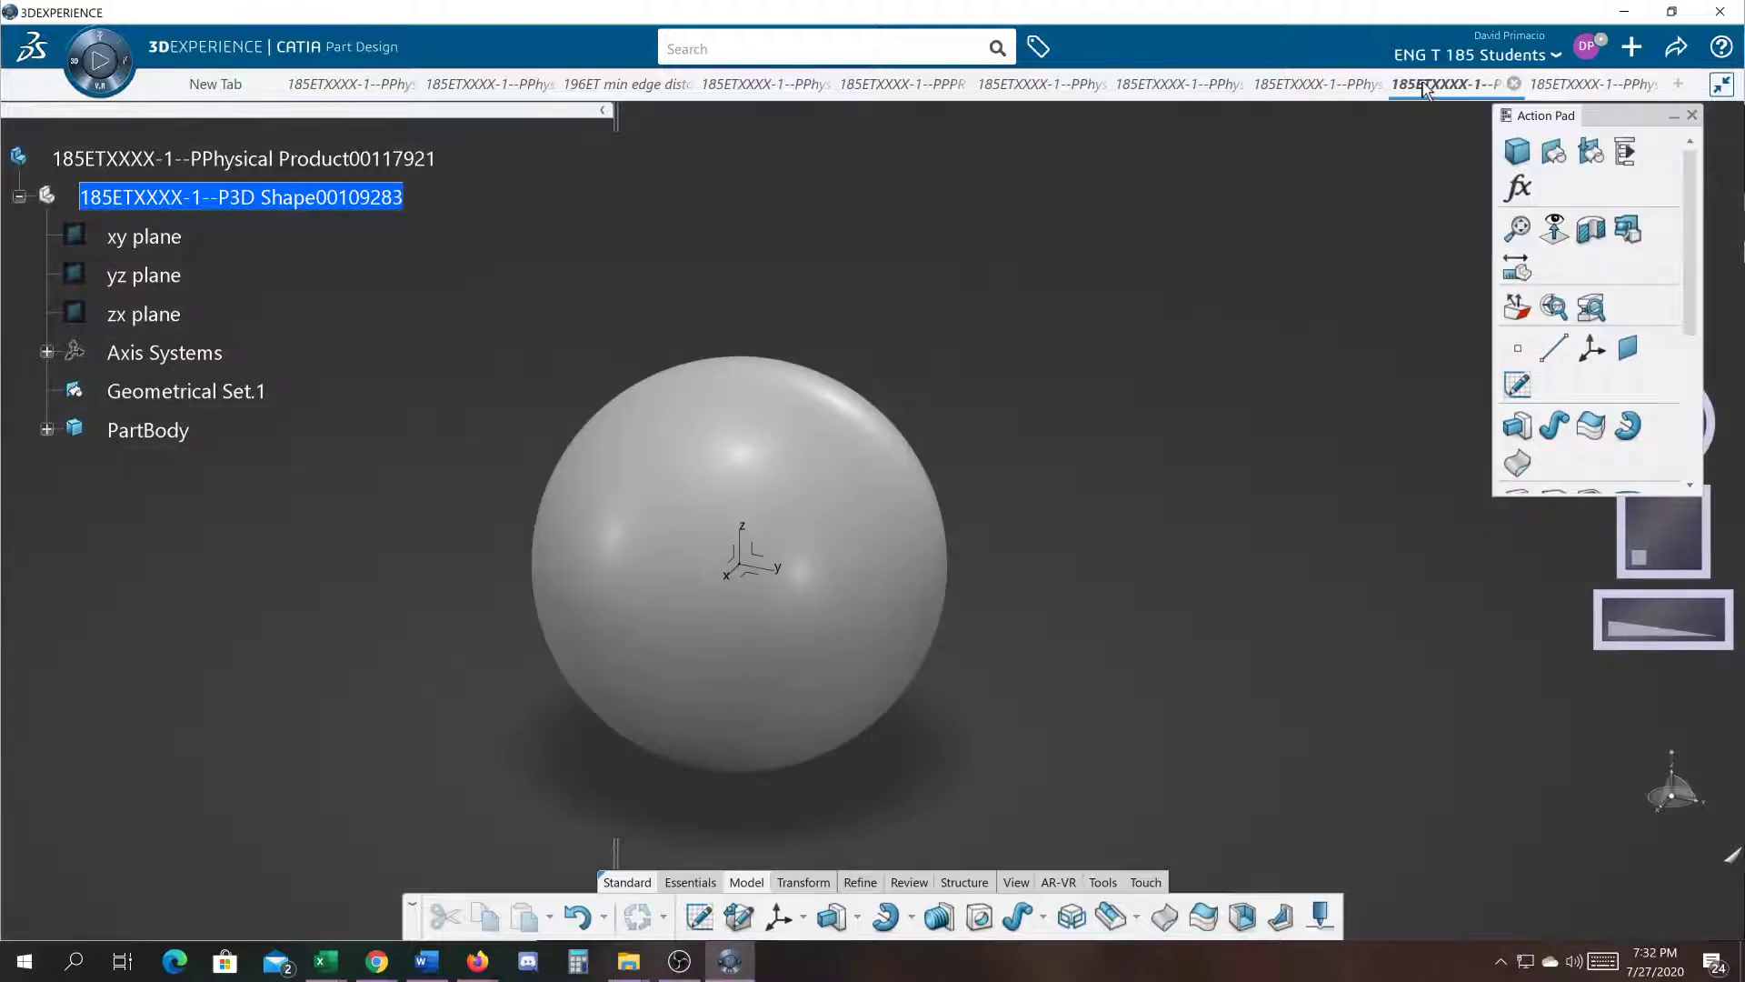
mouse_move(1269, 90)
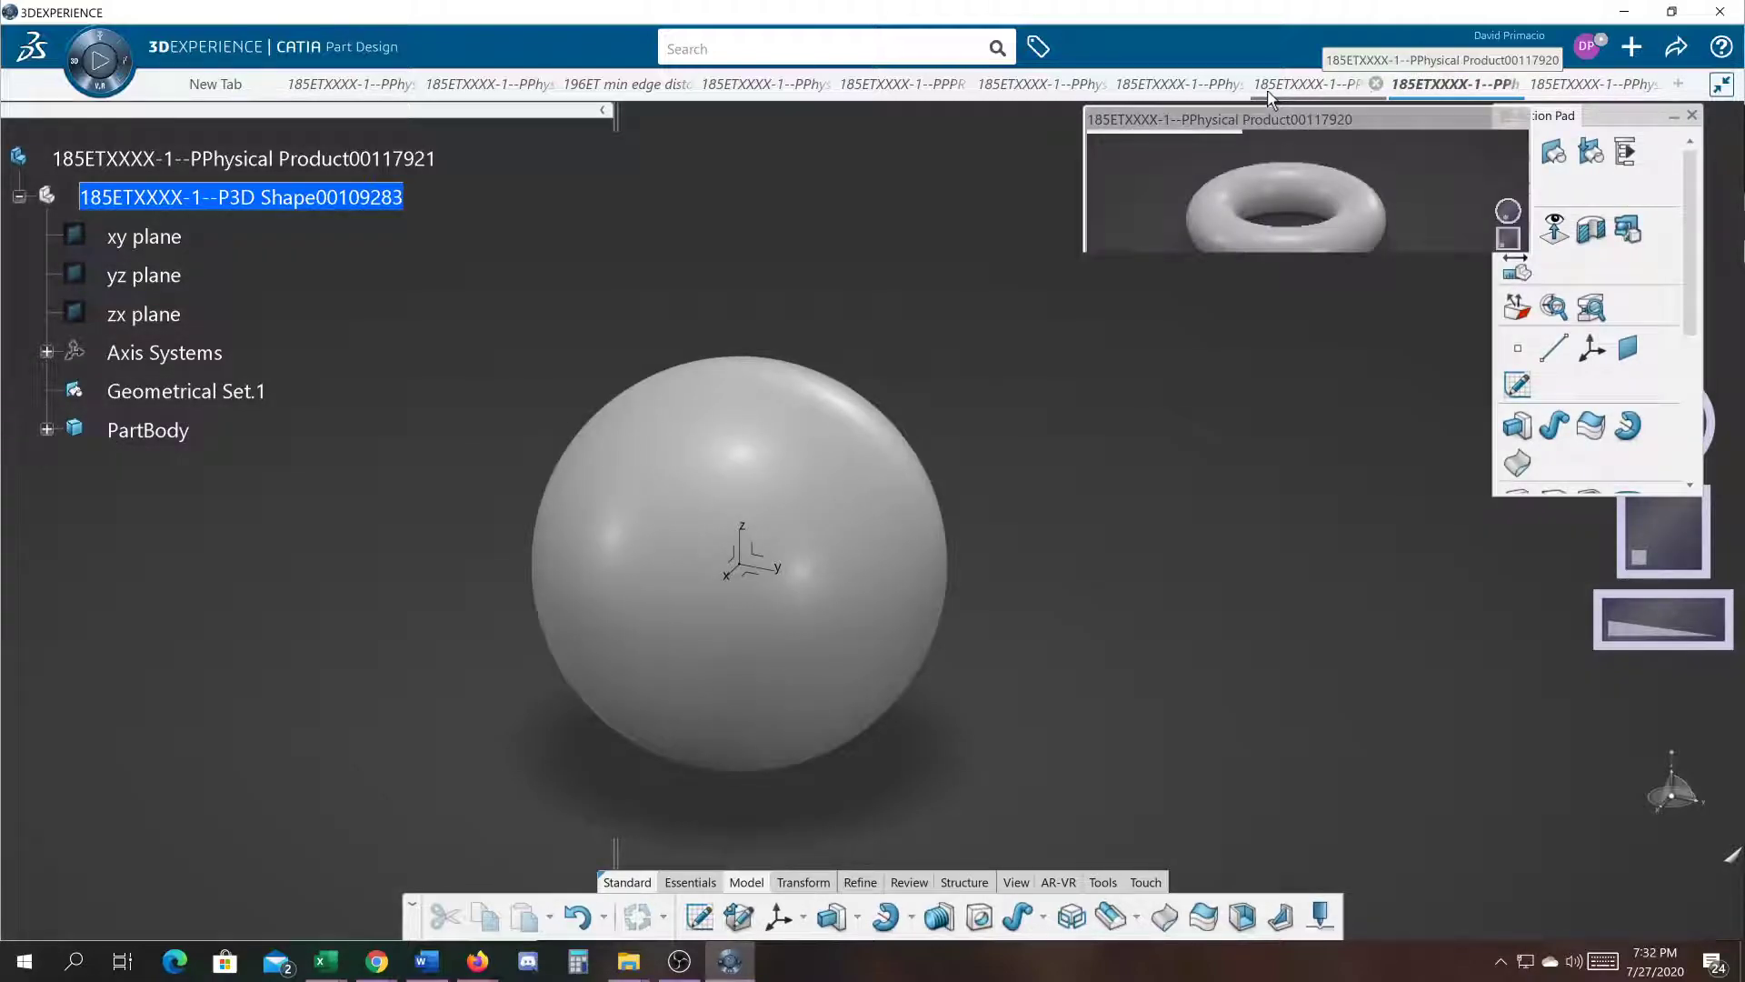
left_click(1269, 91)
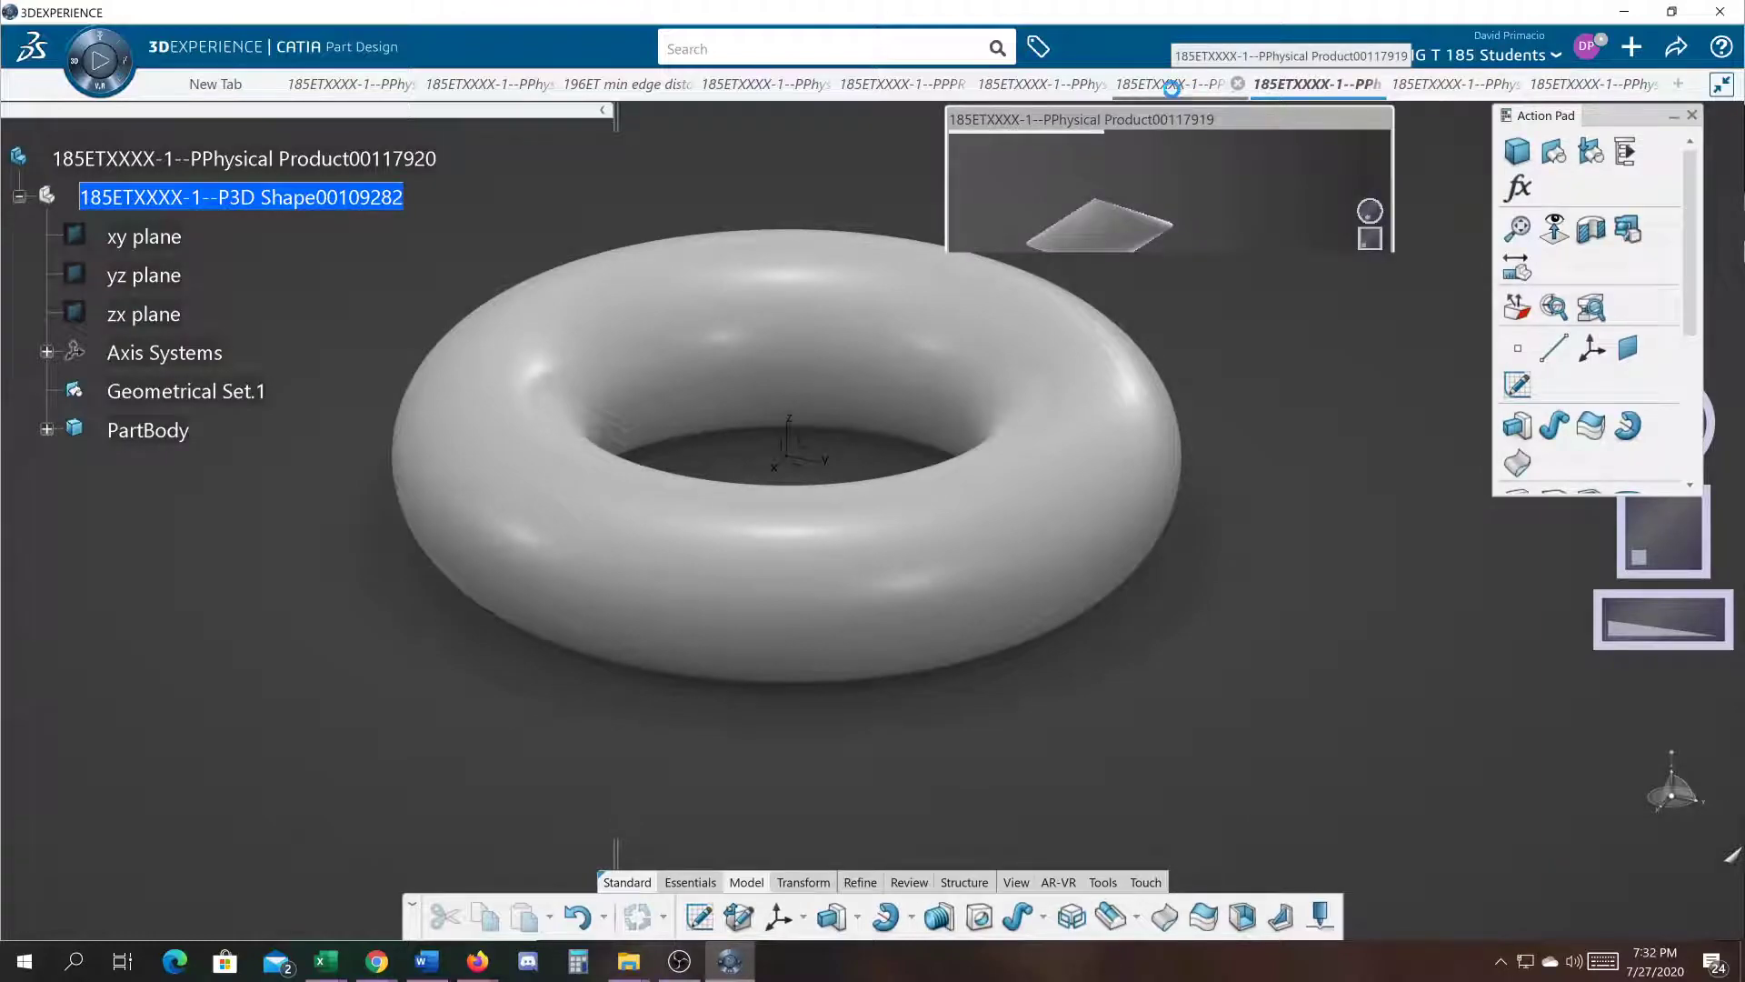
left_click(1172, 89)
middle_click_drag(1031, 493, 1240, 430)
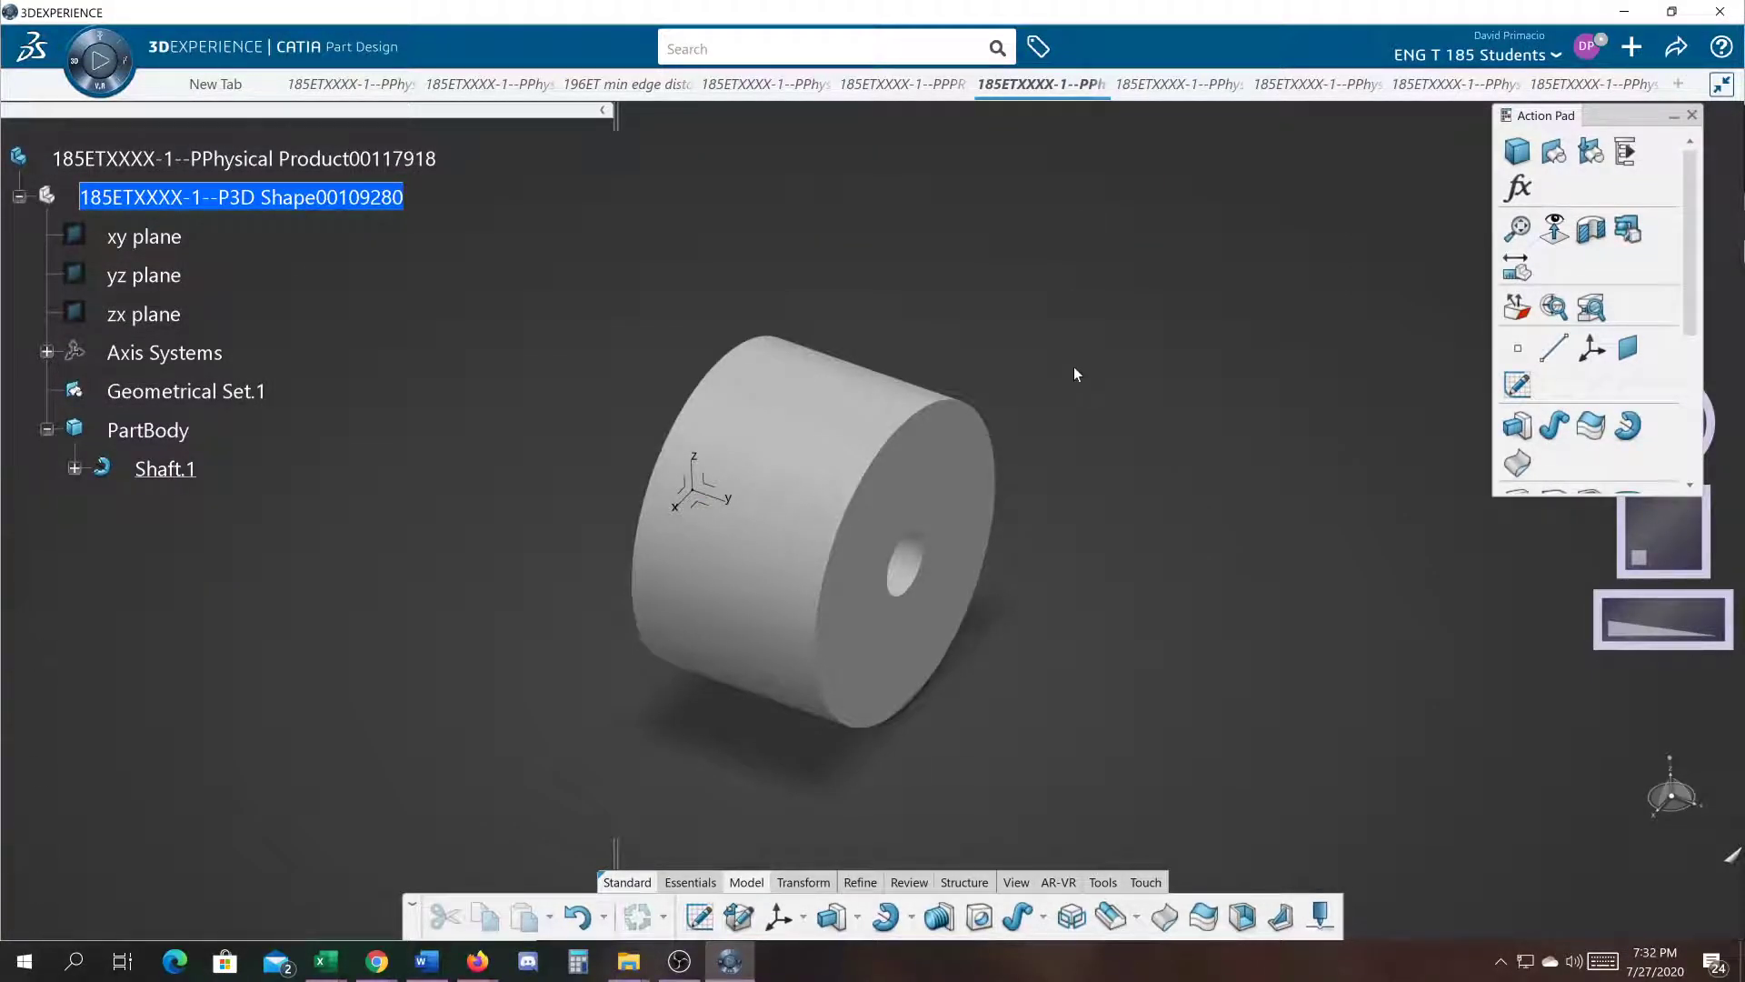
Step: Create a new Part Design part in its own tab and define its PartBody as the work object
left_click(1677, 83)
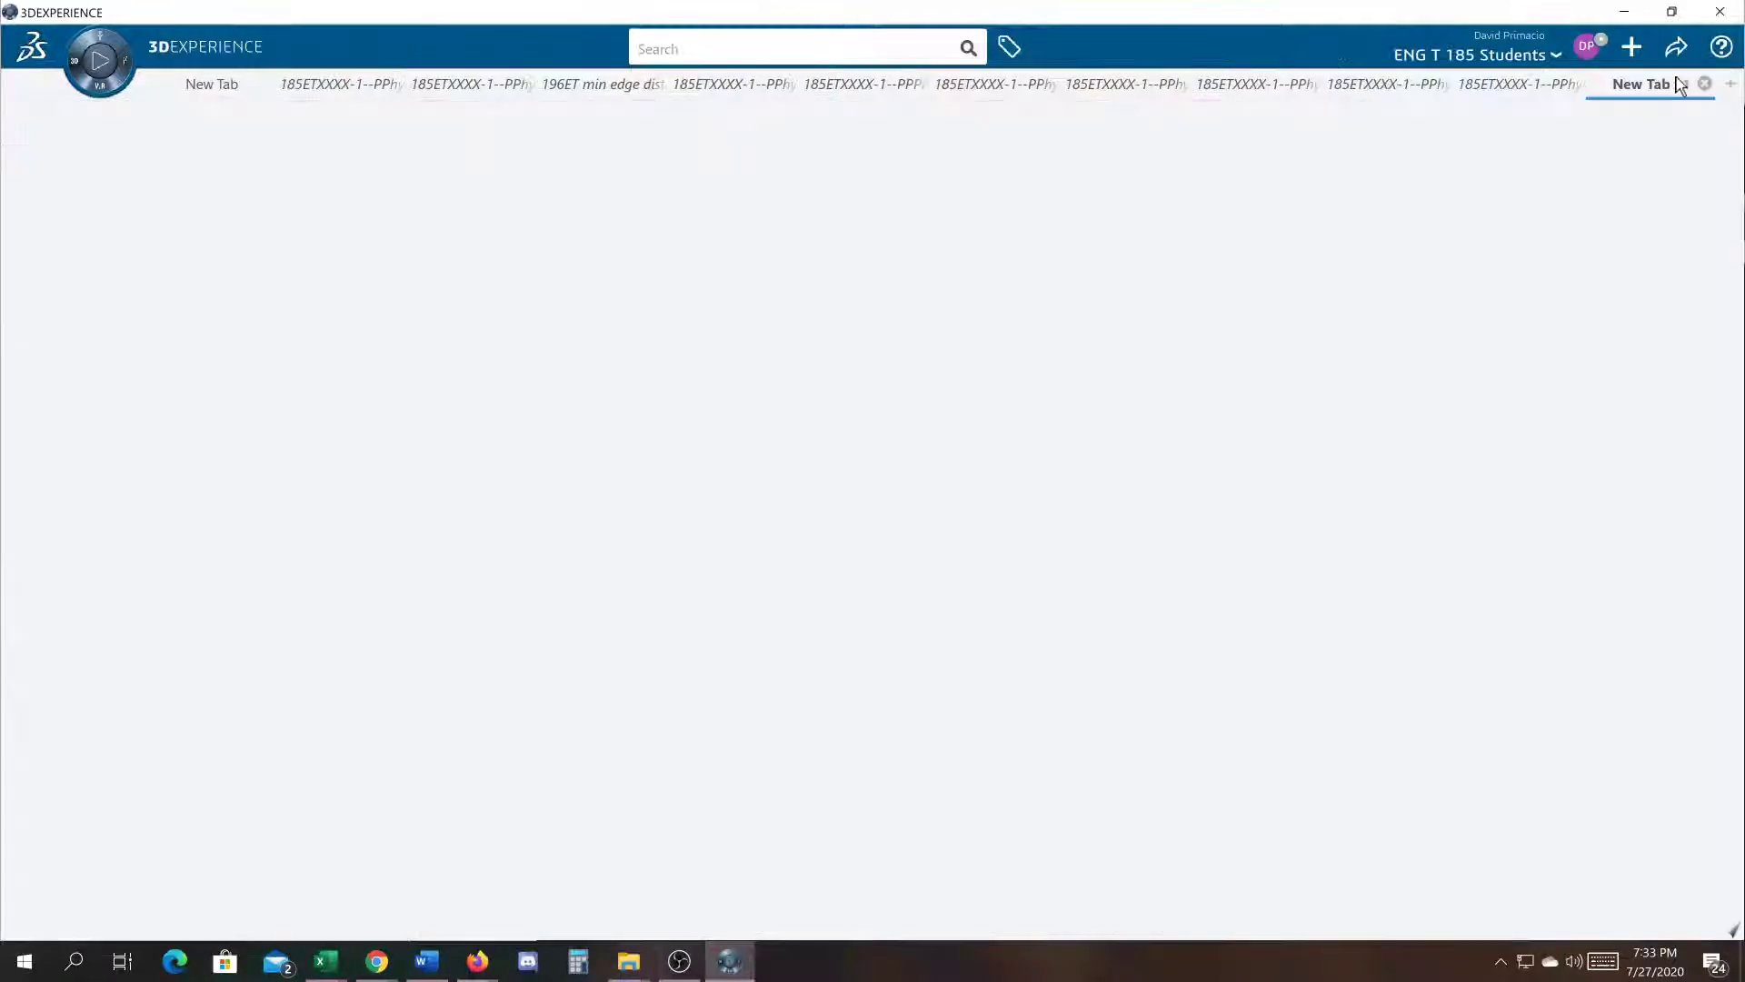
left_click(84, 67)
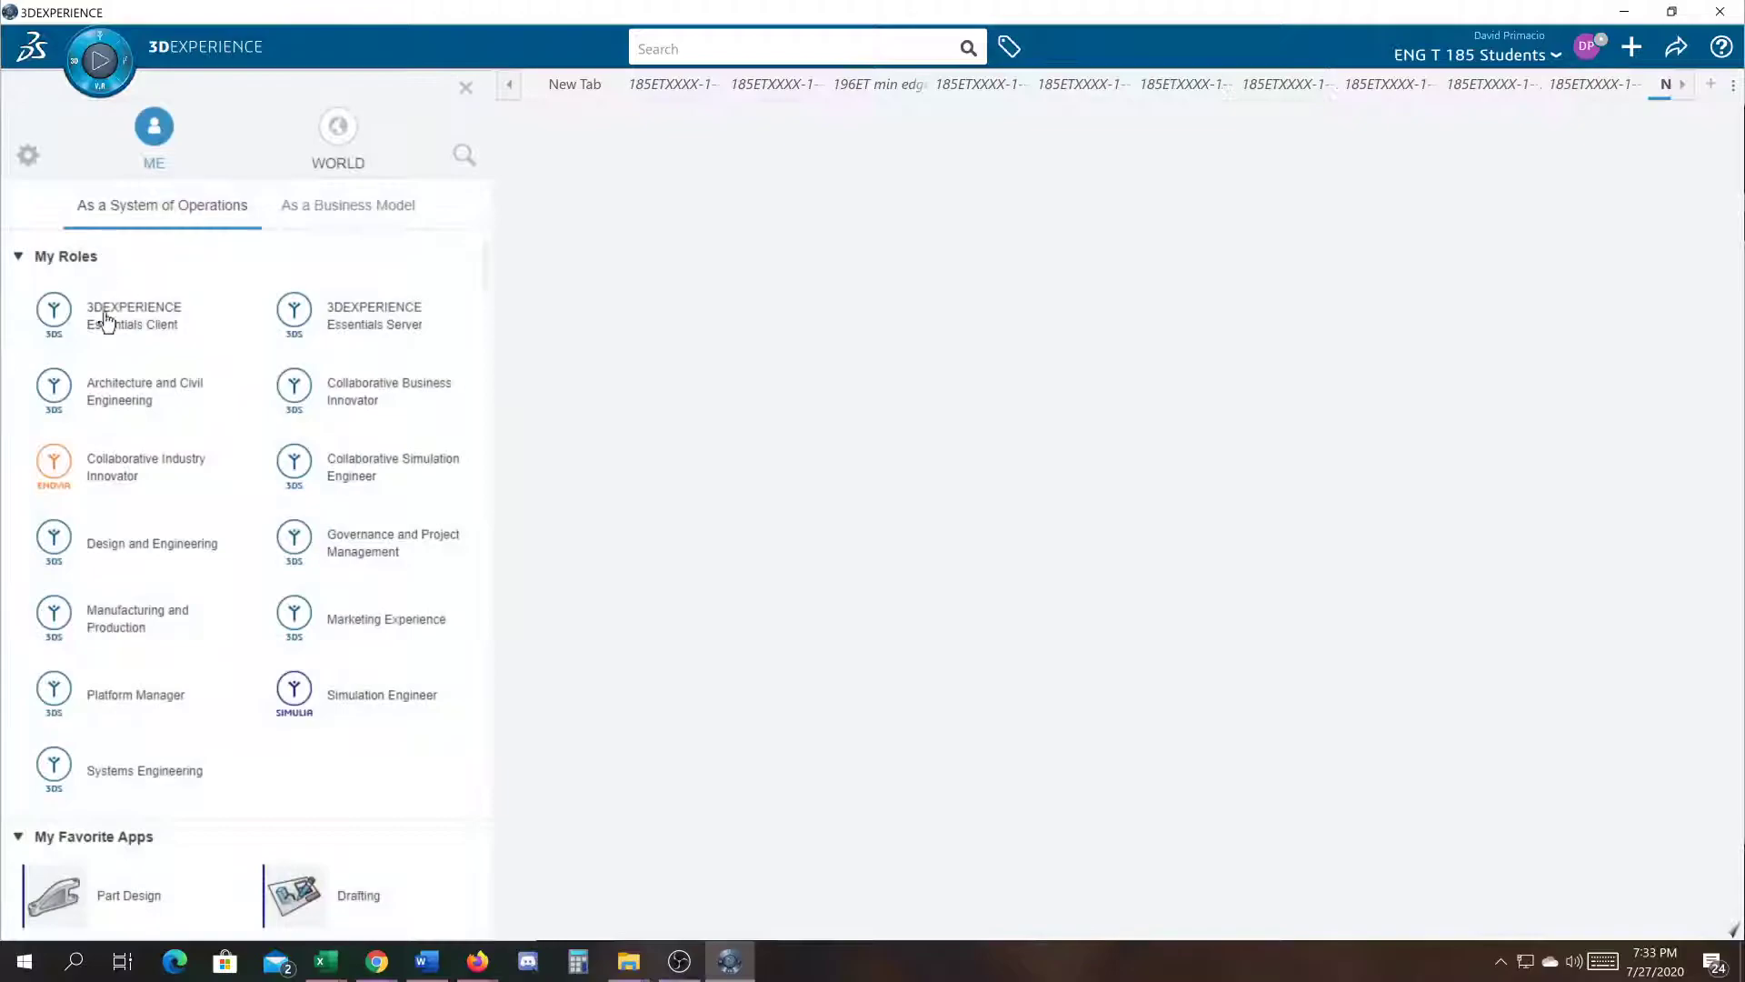
left_click(86, 889)
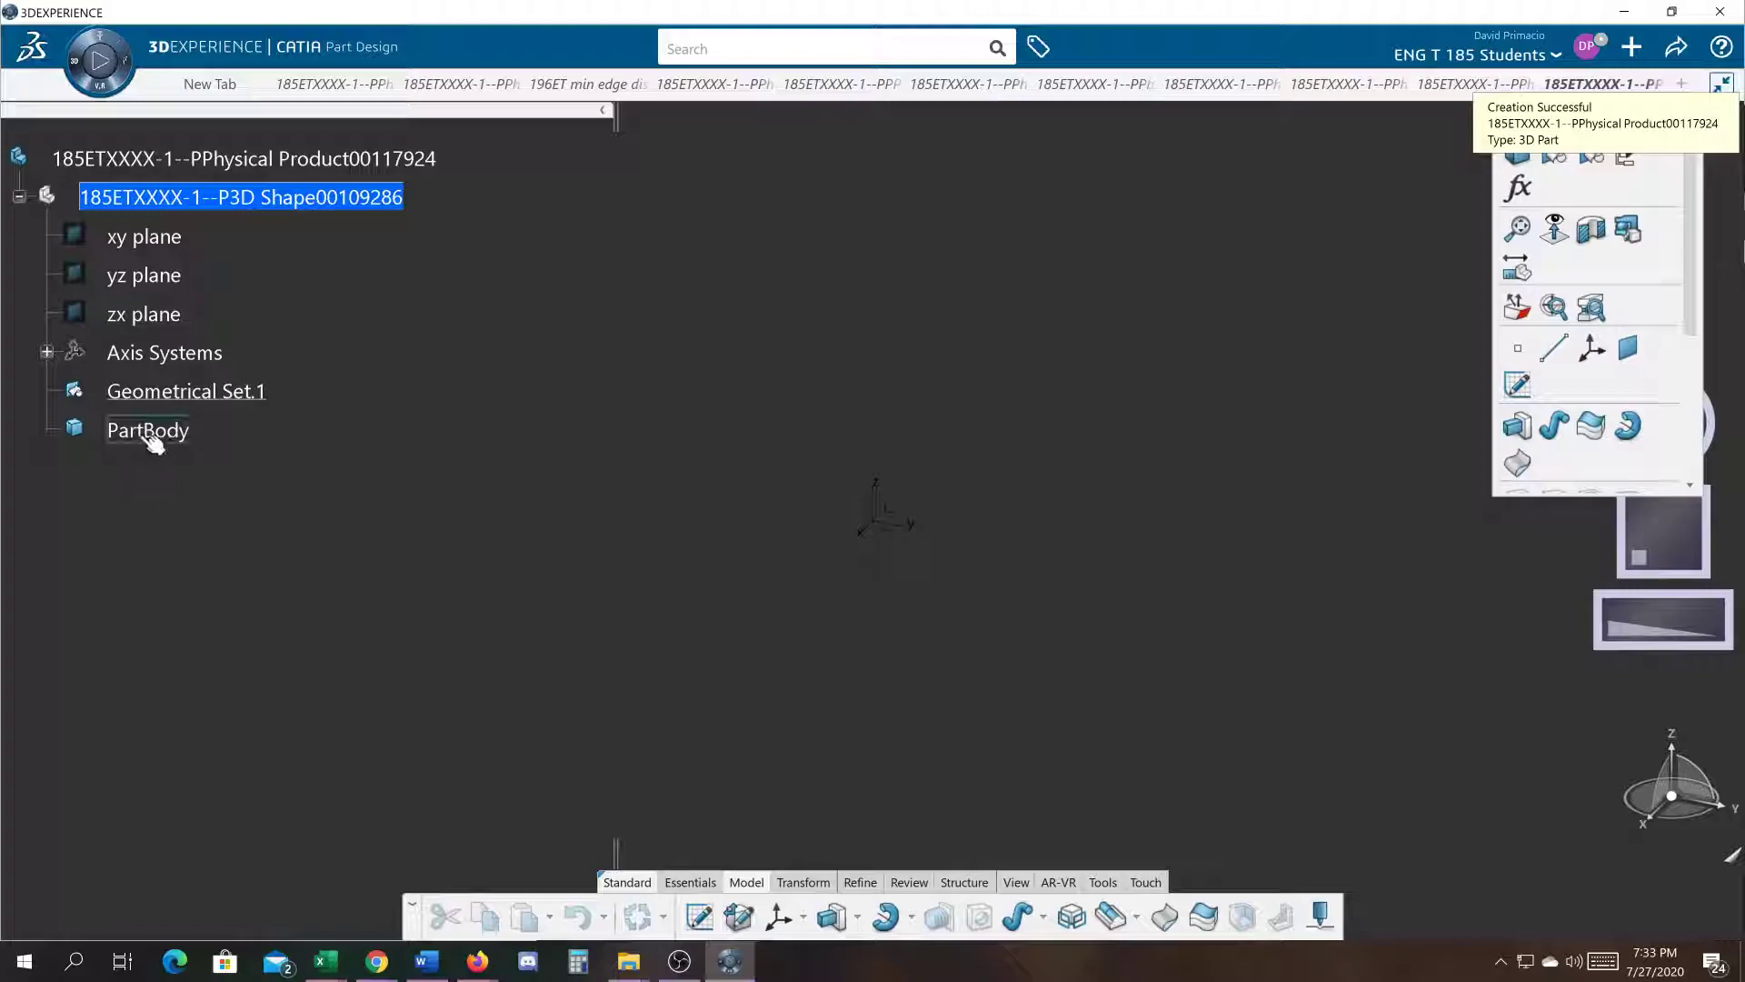
right_click(147, 429)
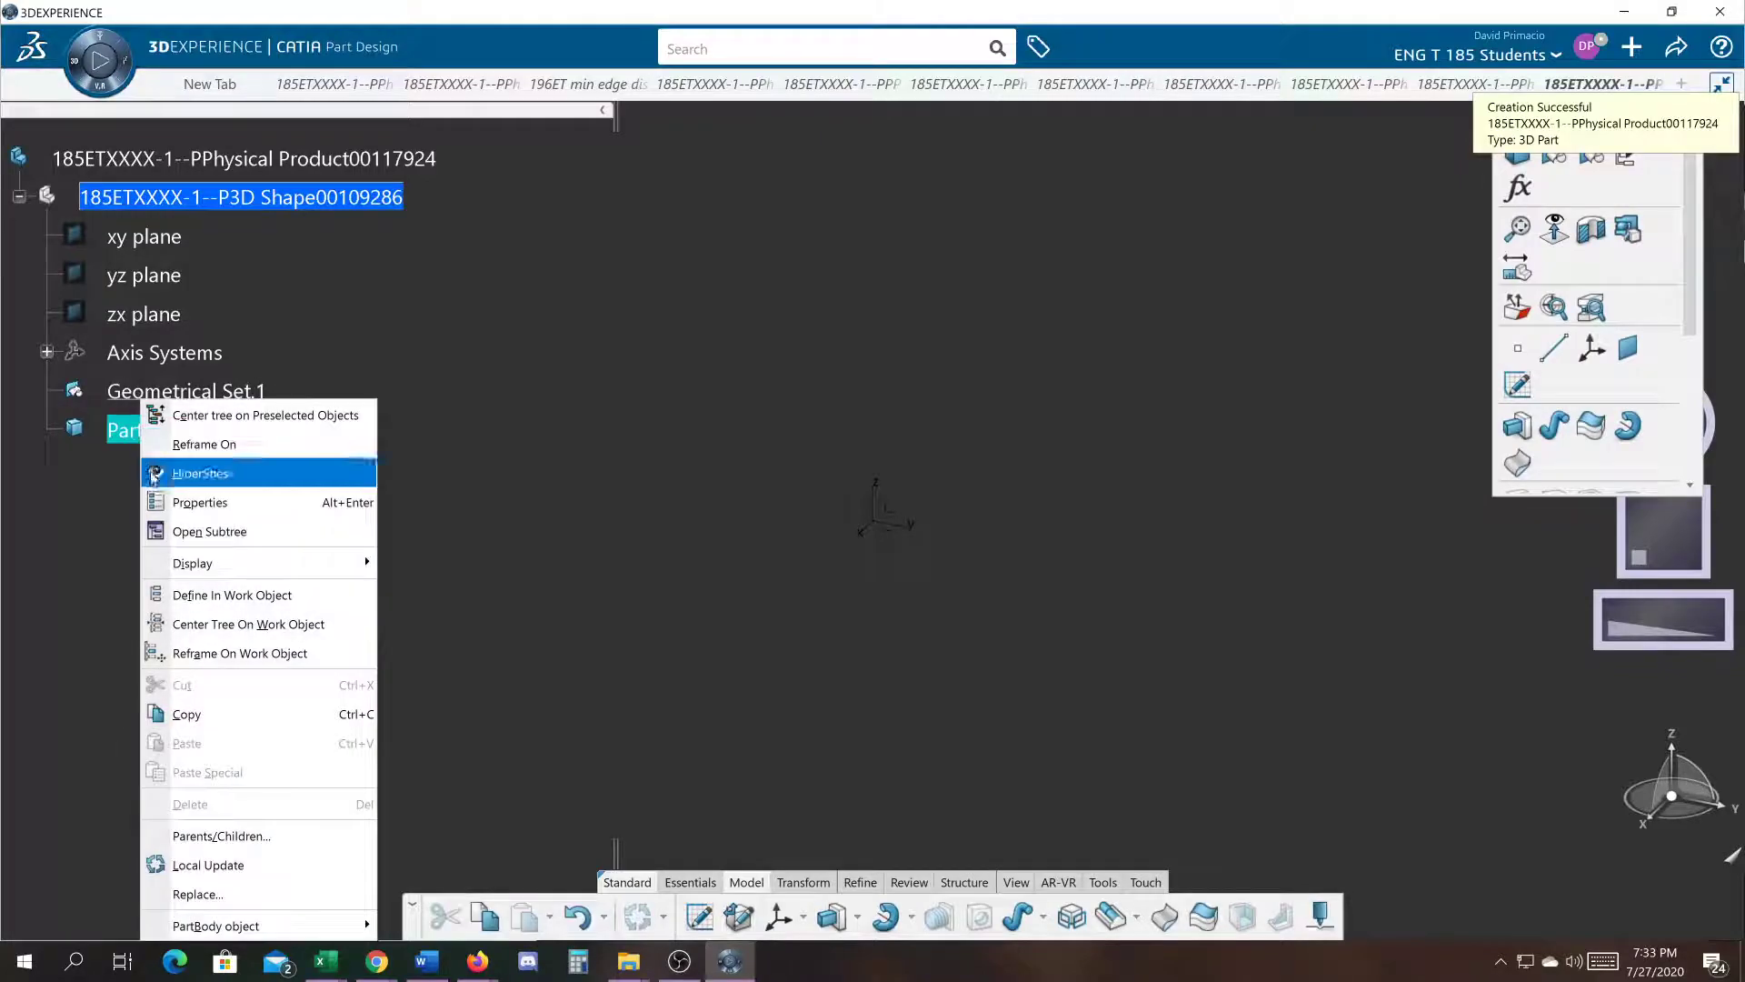
left_click(181, 595)
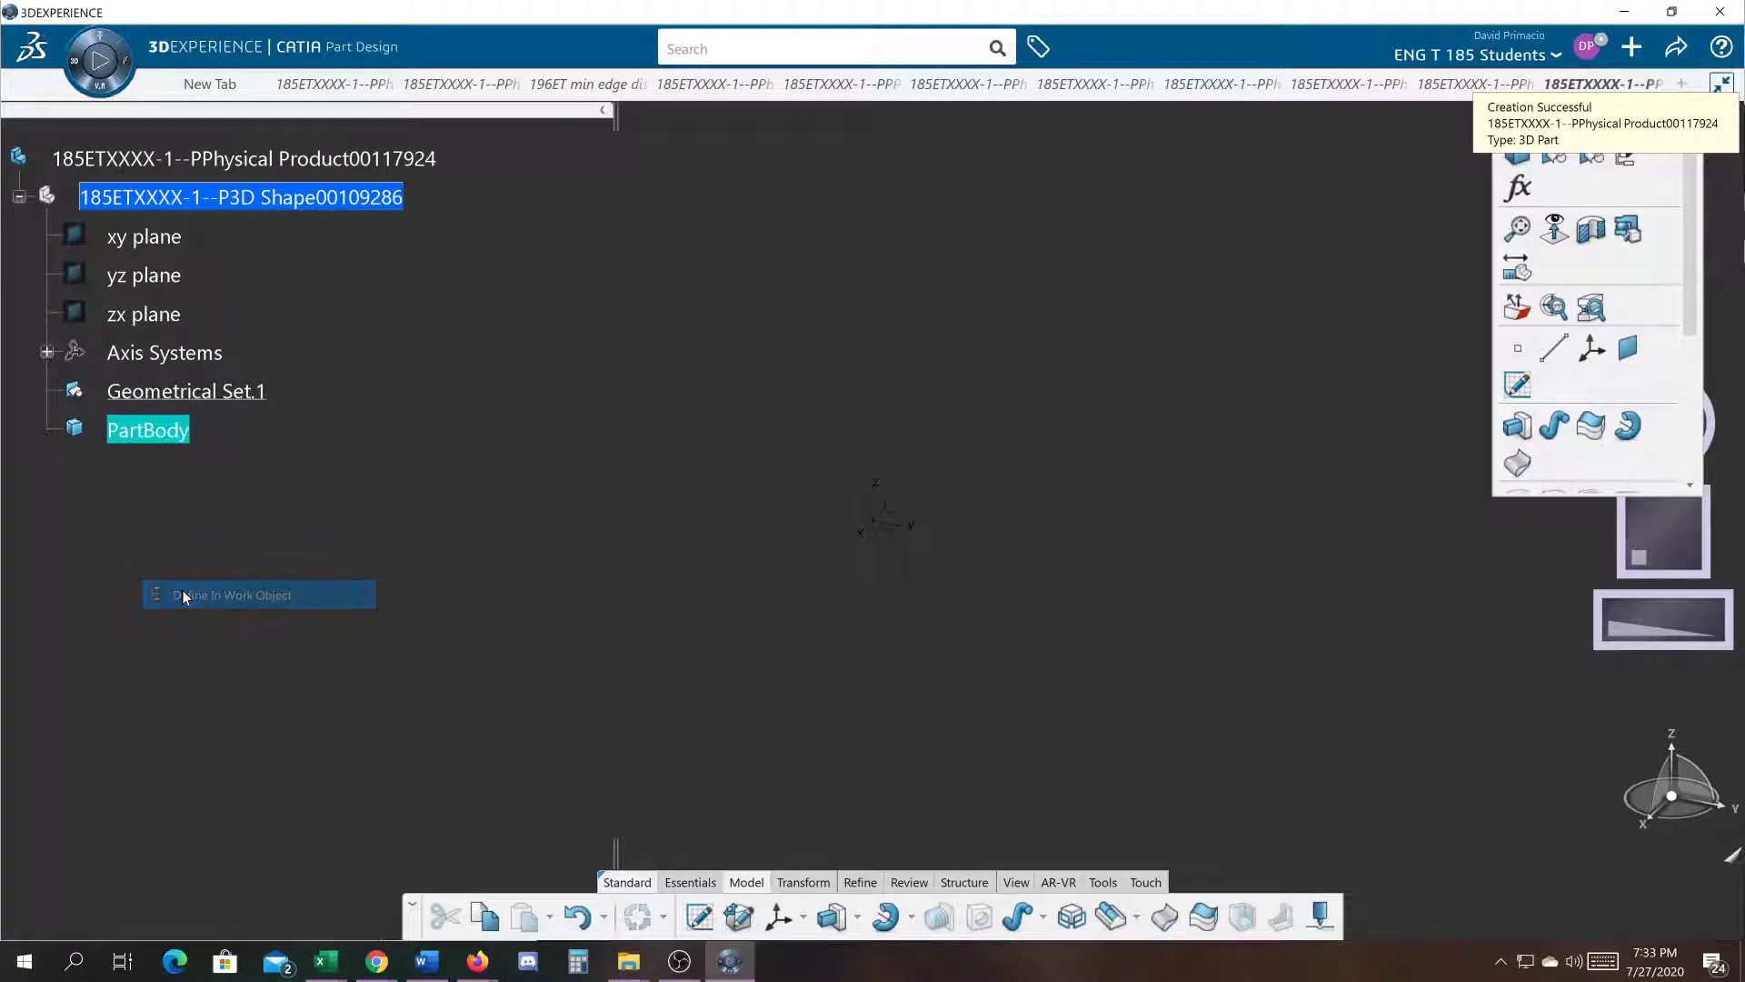
Step: Start a sketch on the yz plane and sketch a rectangle offset from the origin on the positive side of both axes
left_click(894, 511)
left_click(1032, 439)
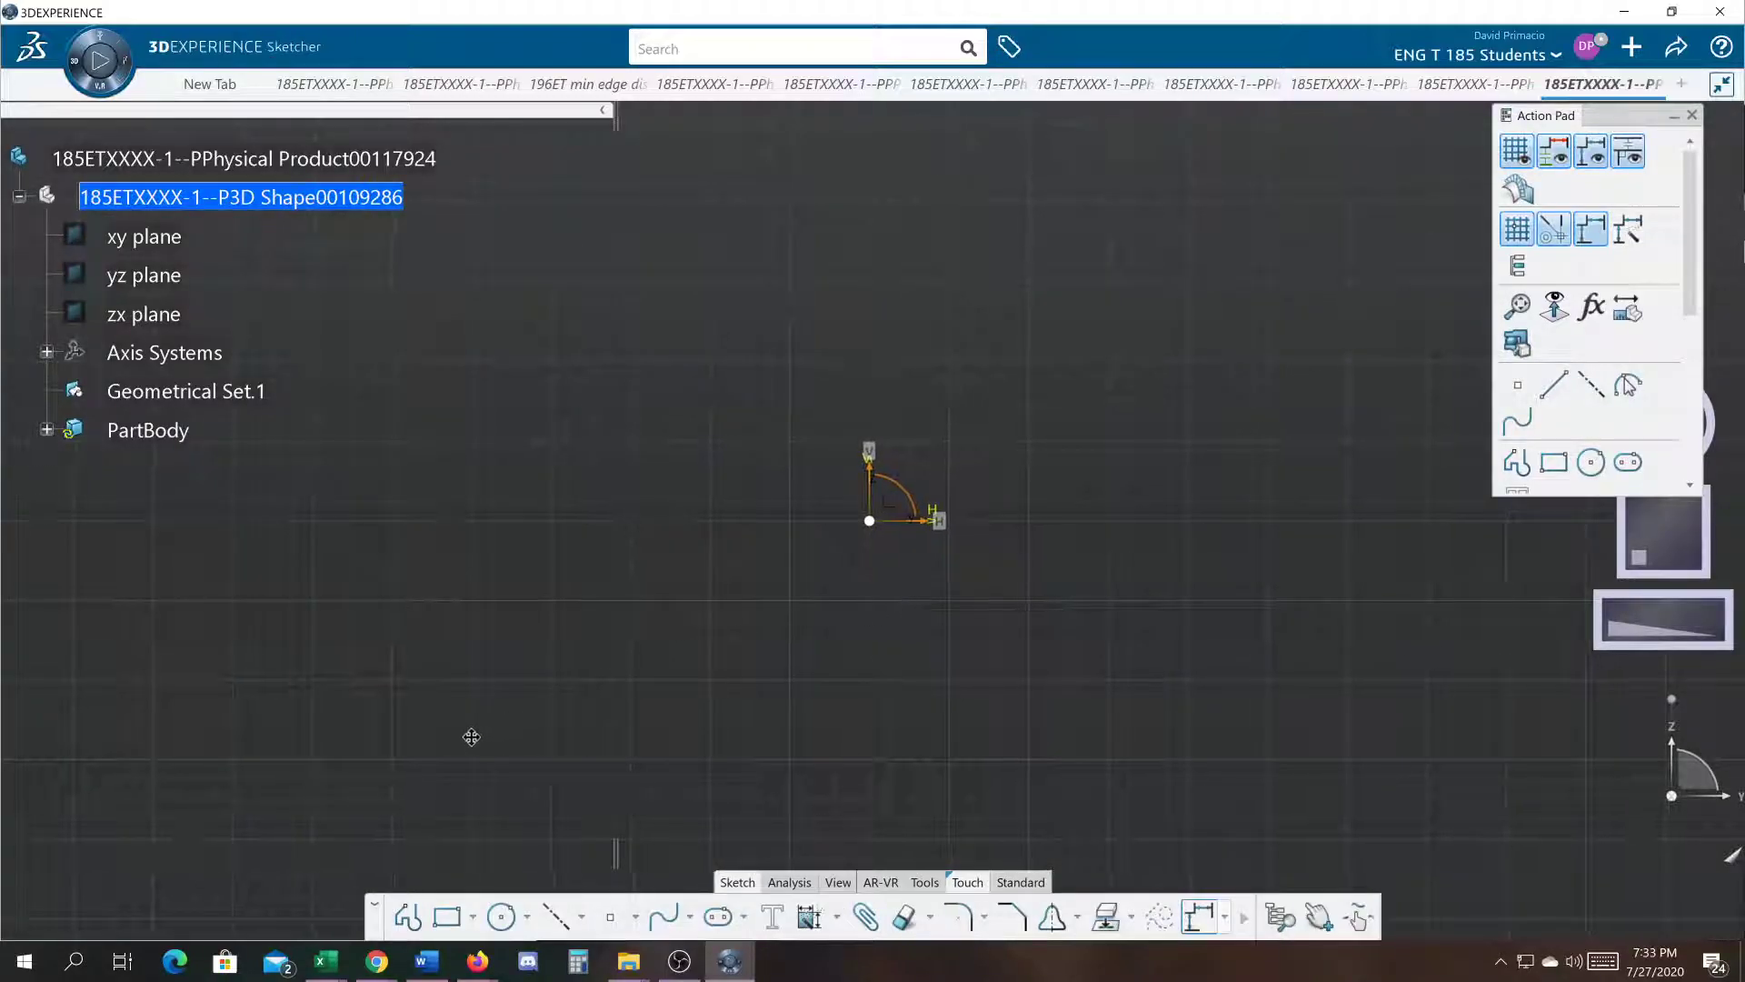
left_click(446, 916)
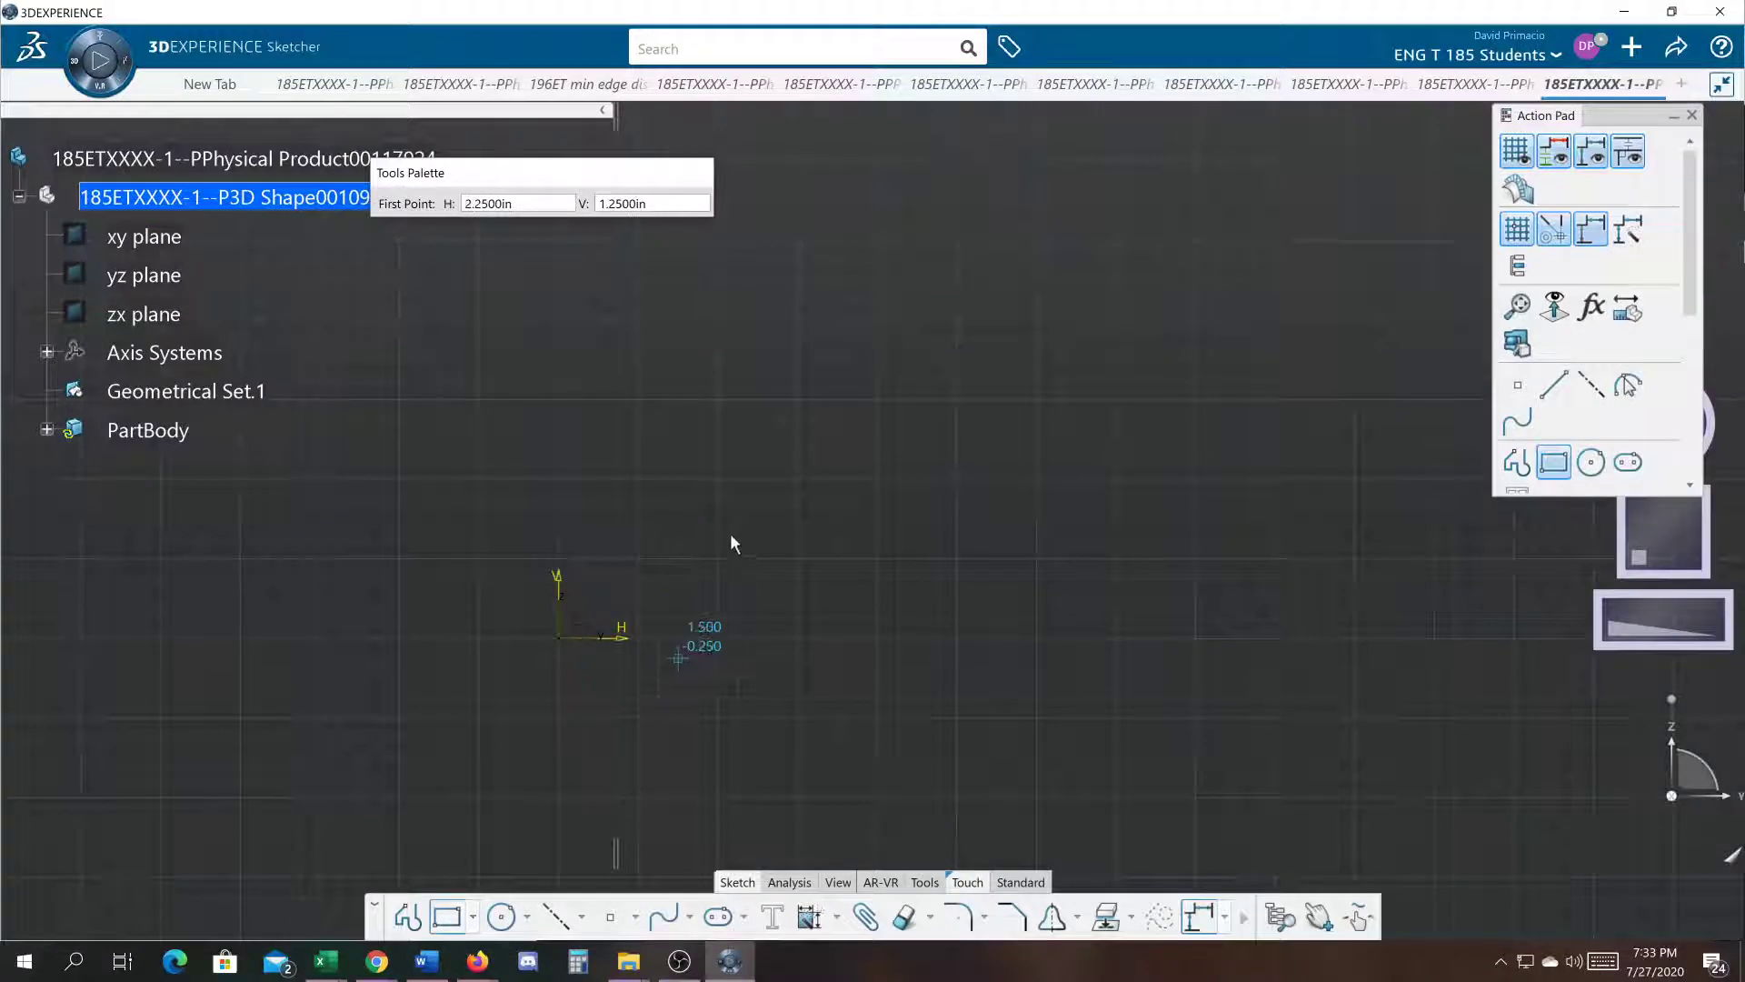
left_click(718, 556)
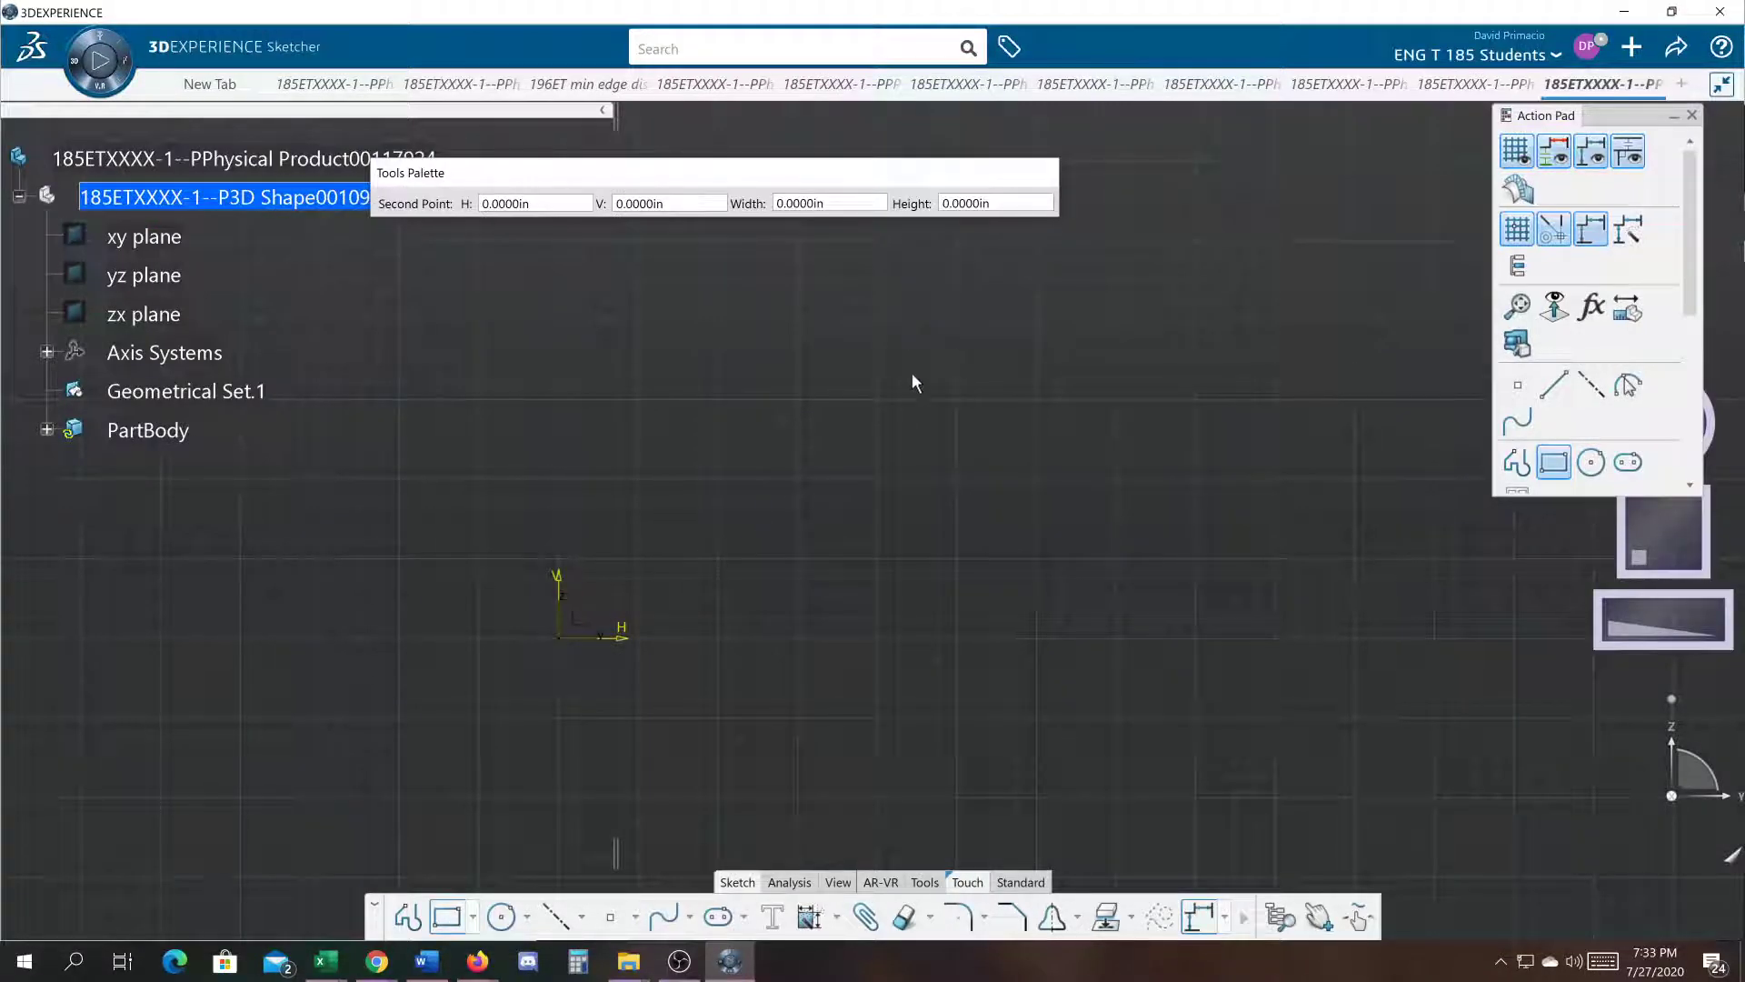
left_click(997, 319)
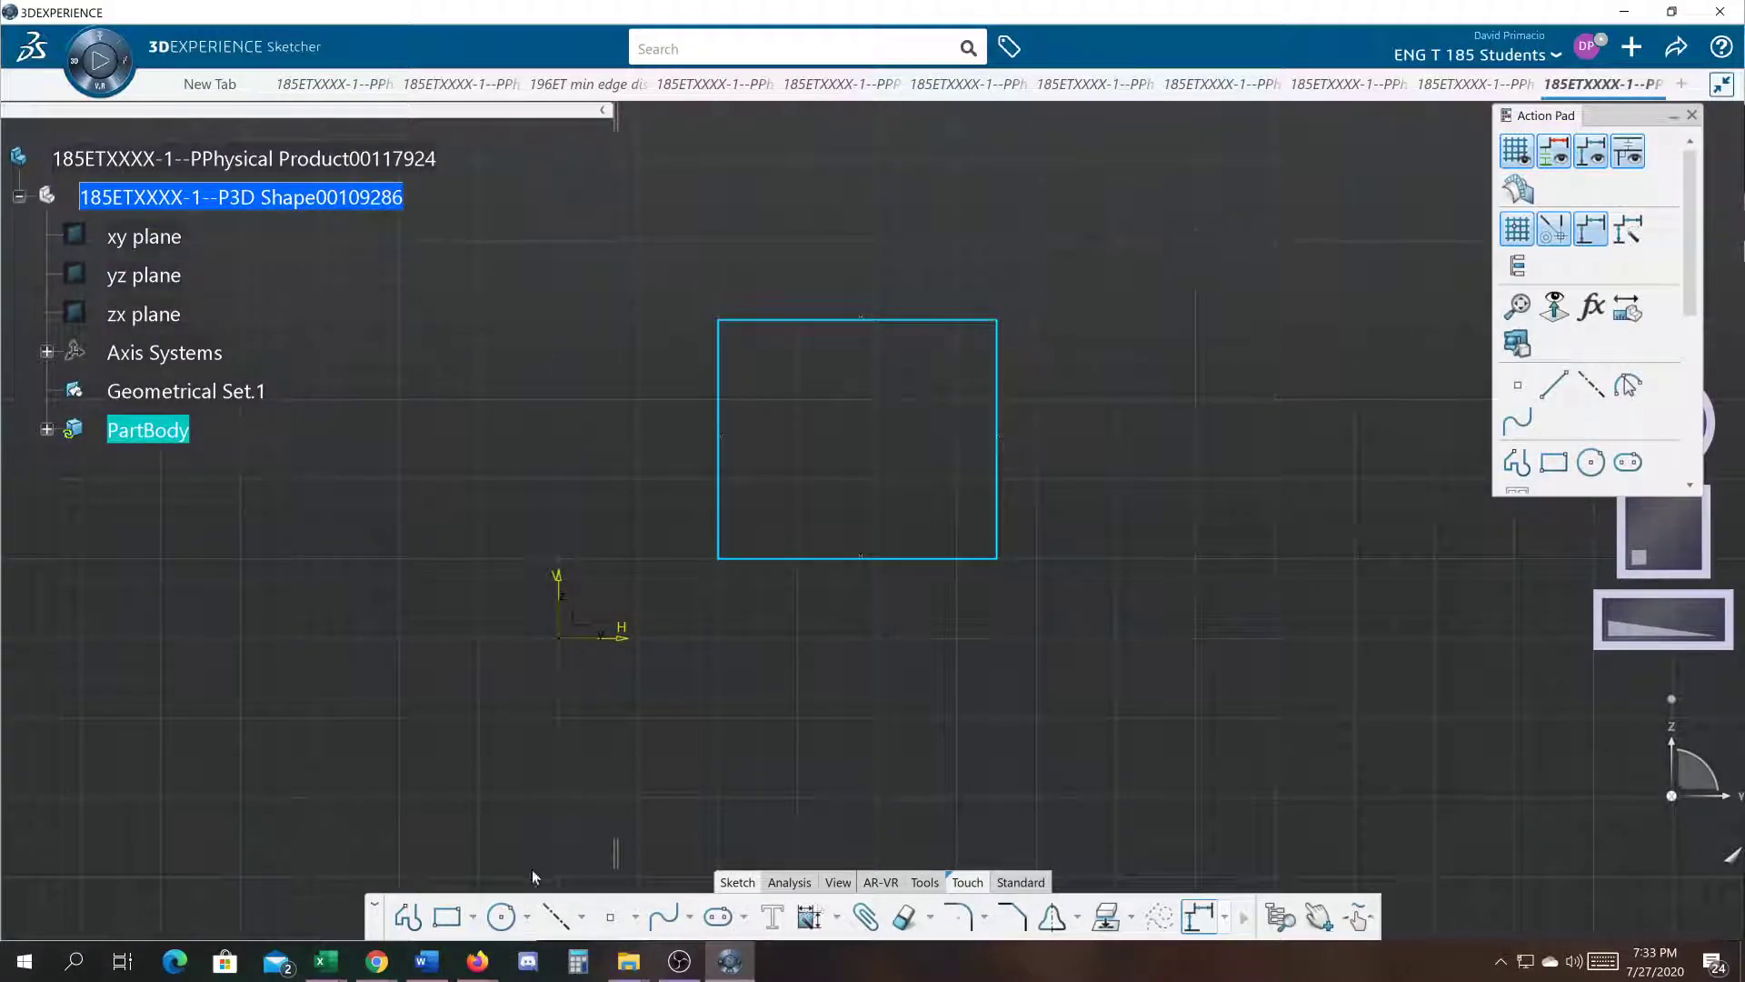
Step: Exit the sketch and pad the rectangle with a first limit length of 0.7874 in
left_click(1007, 883)
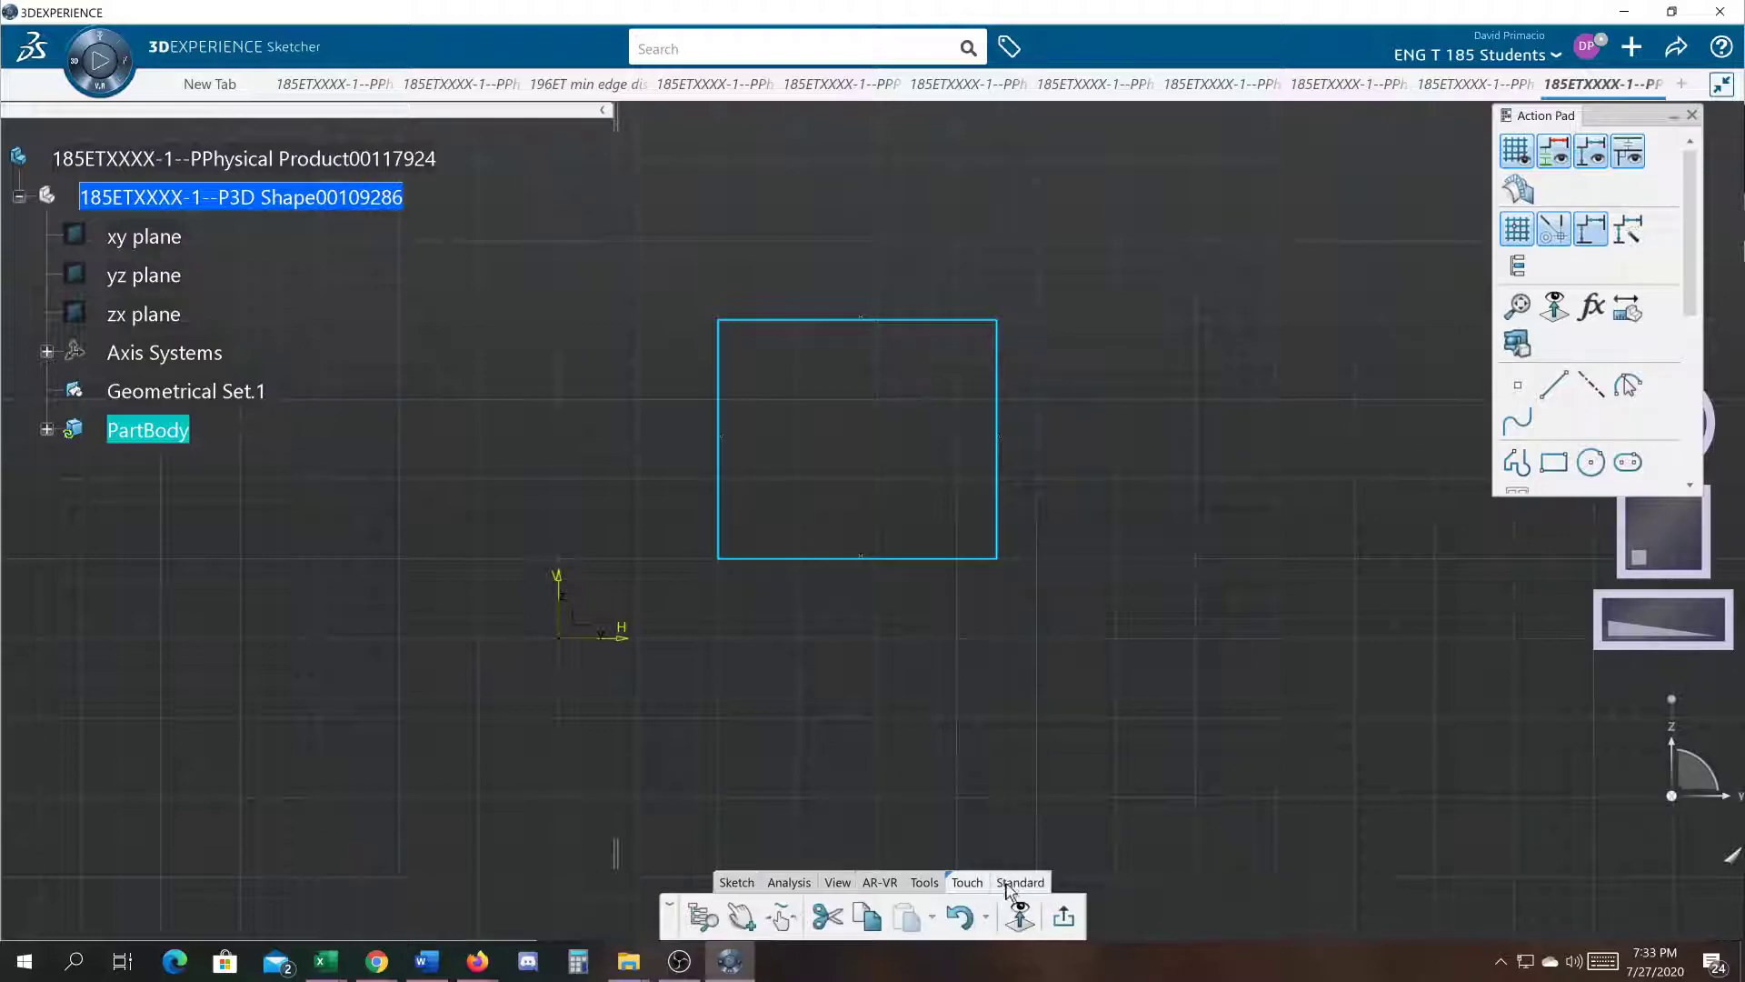
left_click(1062, 918)
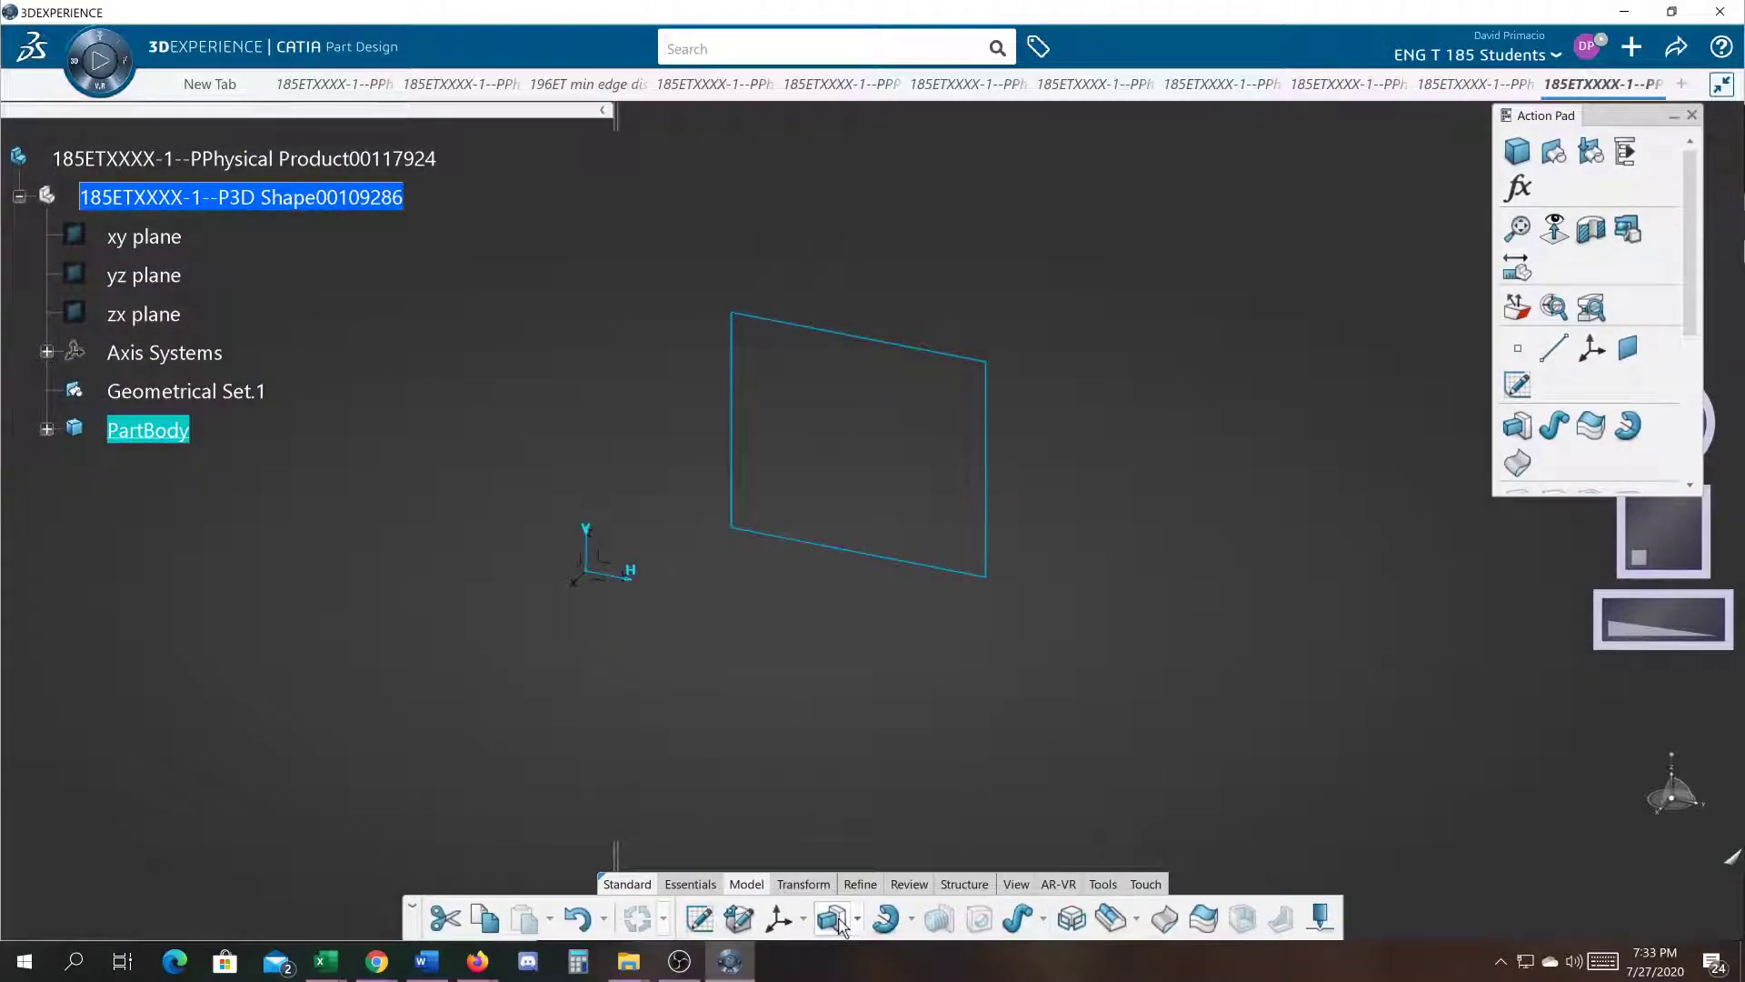
left_click(836, 921)
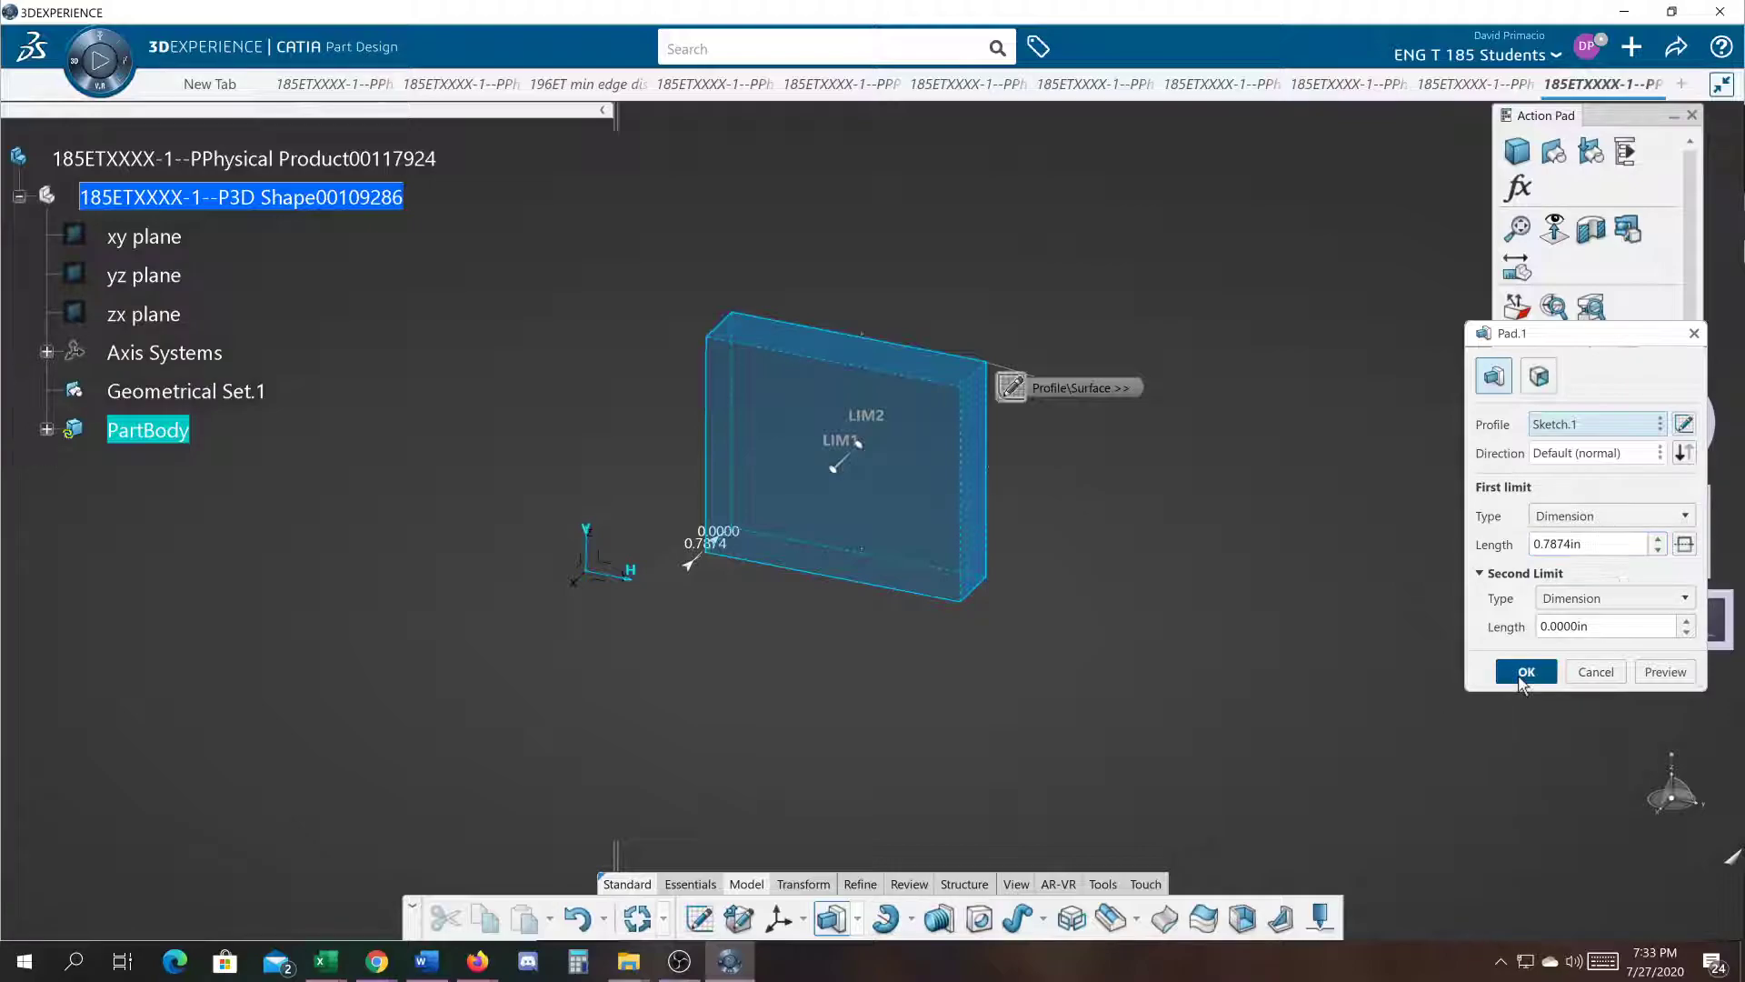
left_click(1525, 672)
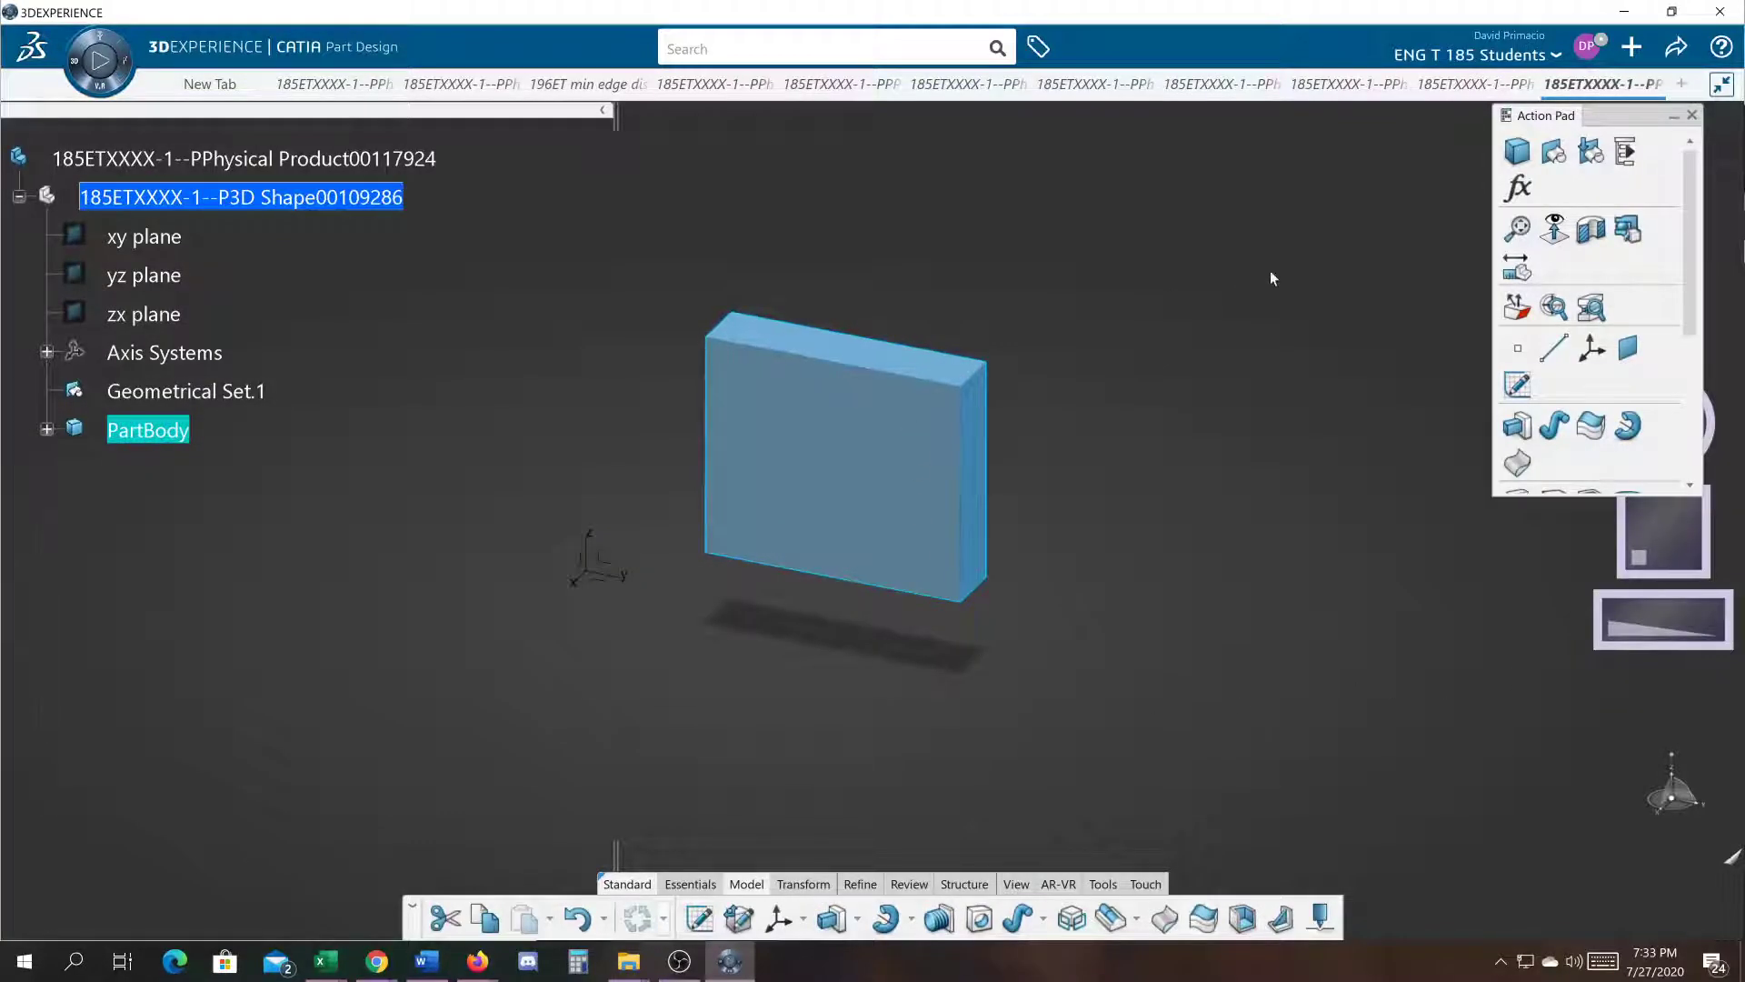
Step: Add a blank tab, and back in the padded block part delete the entire rectangle from the pad's sketch
left_click(1681, 85)
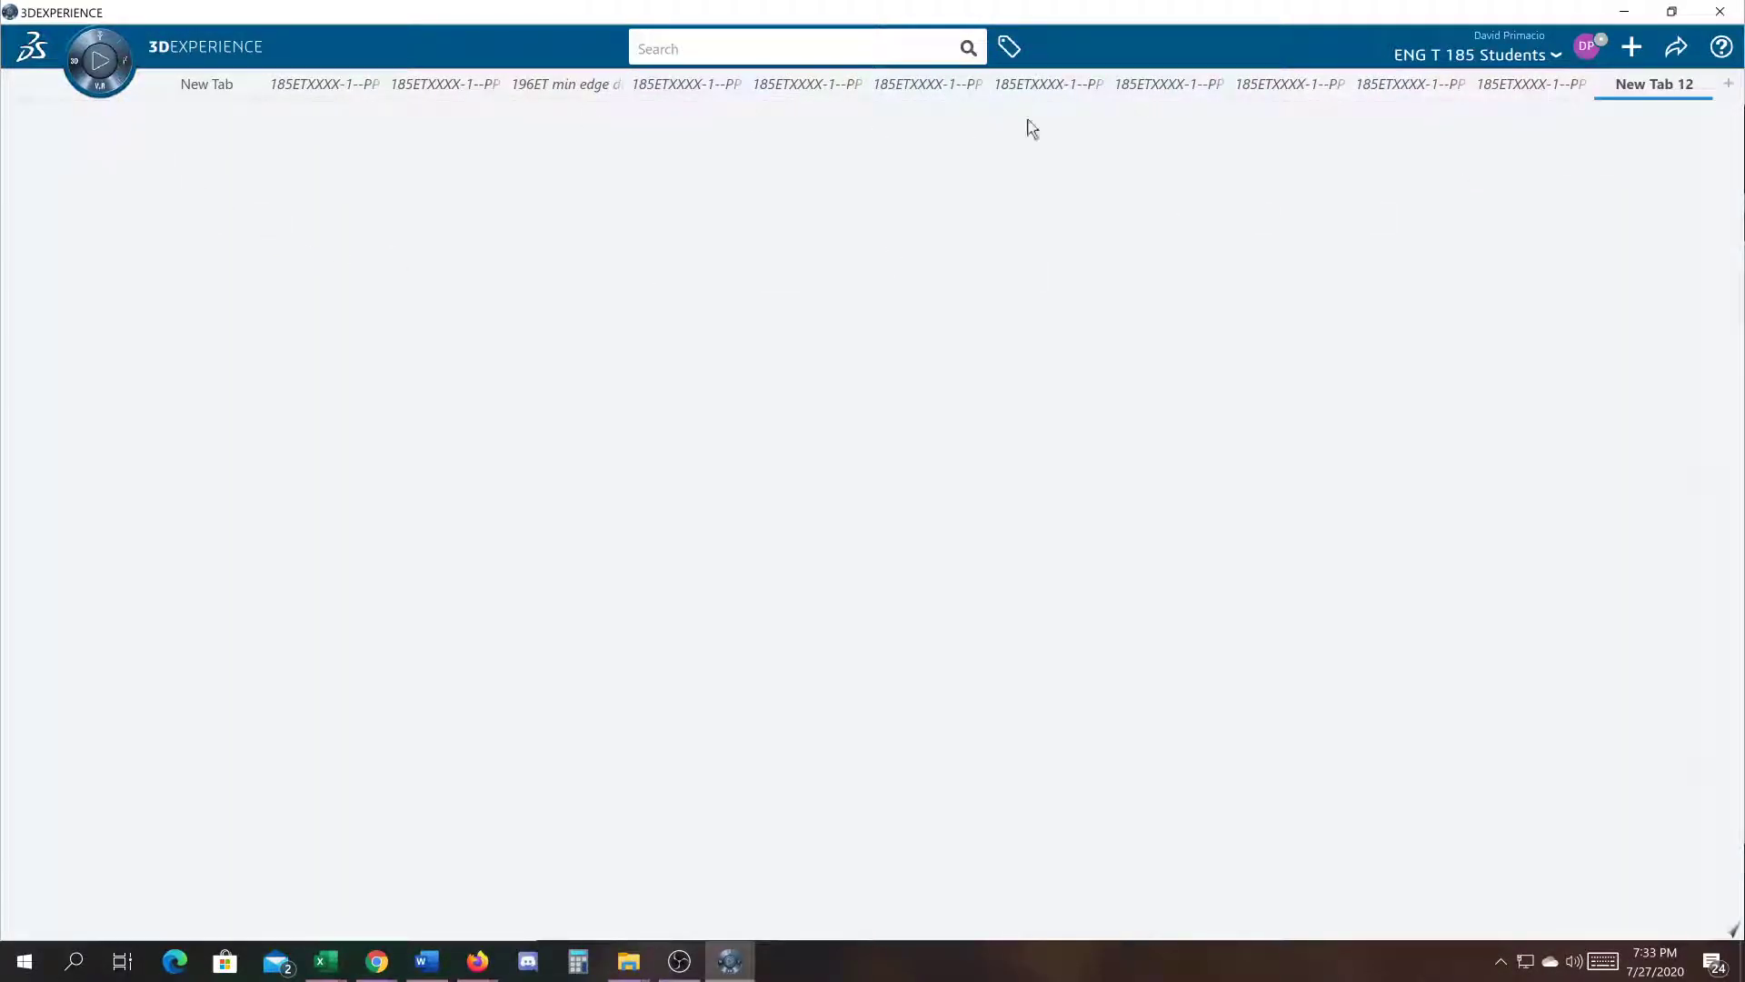
mouse_move(1483, 86)
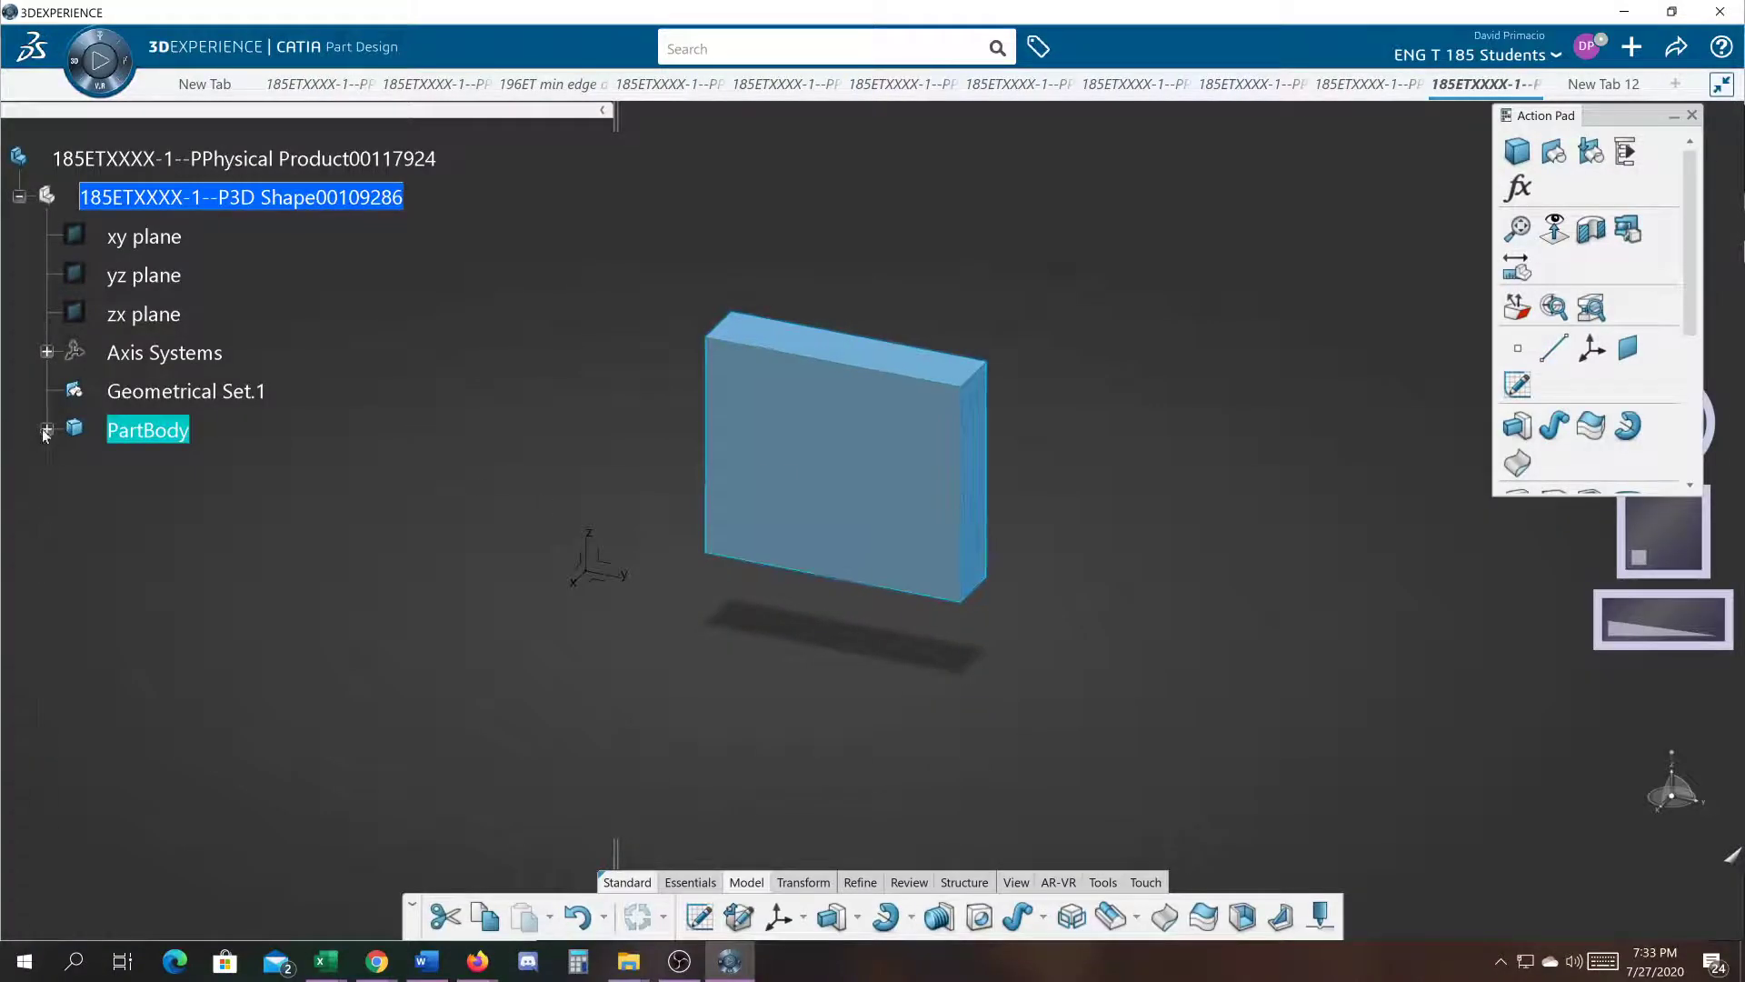
left_click(46, 430)
left_click(74, 468)
double_click(211, 511)
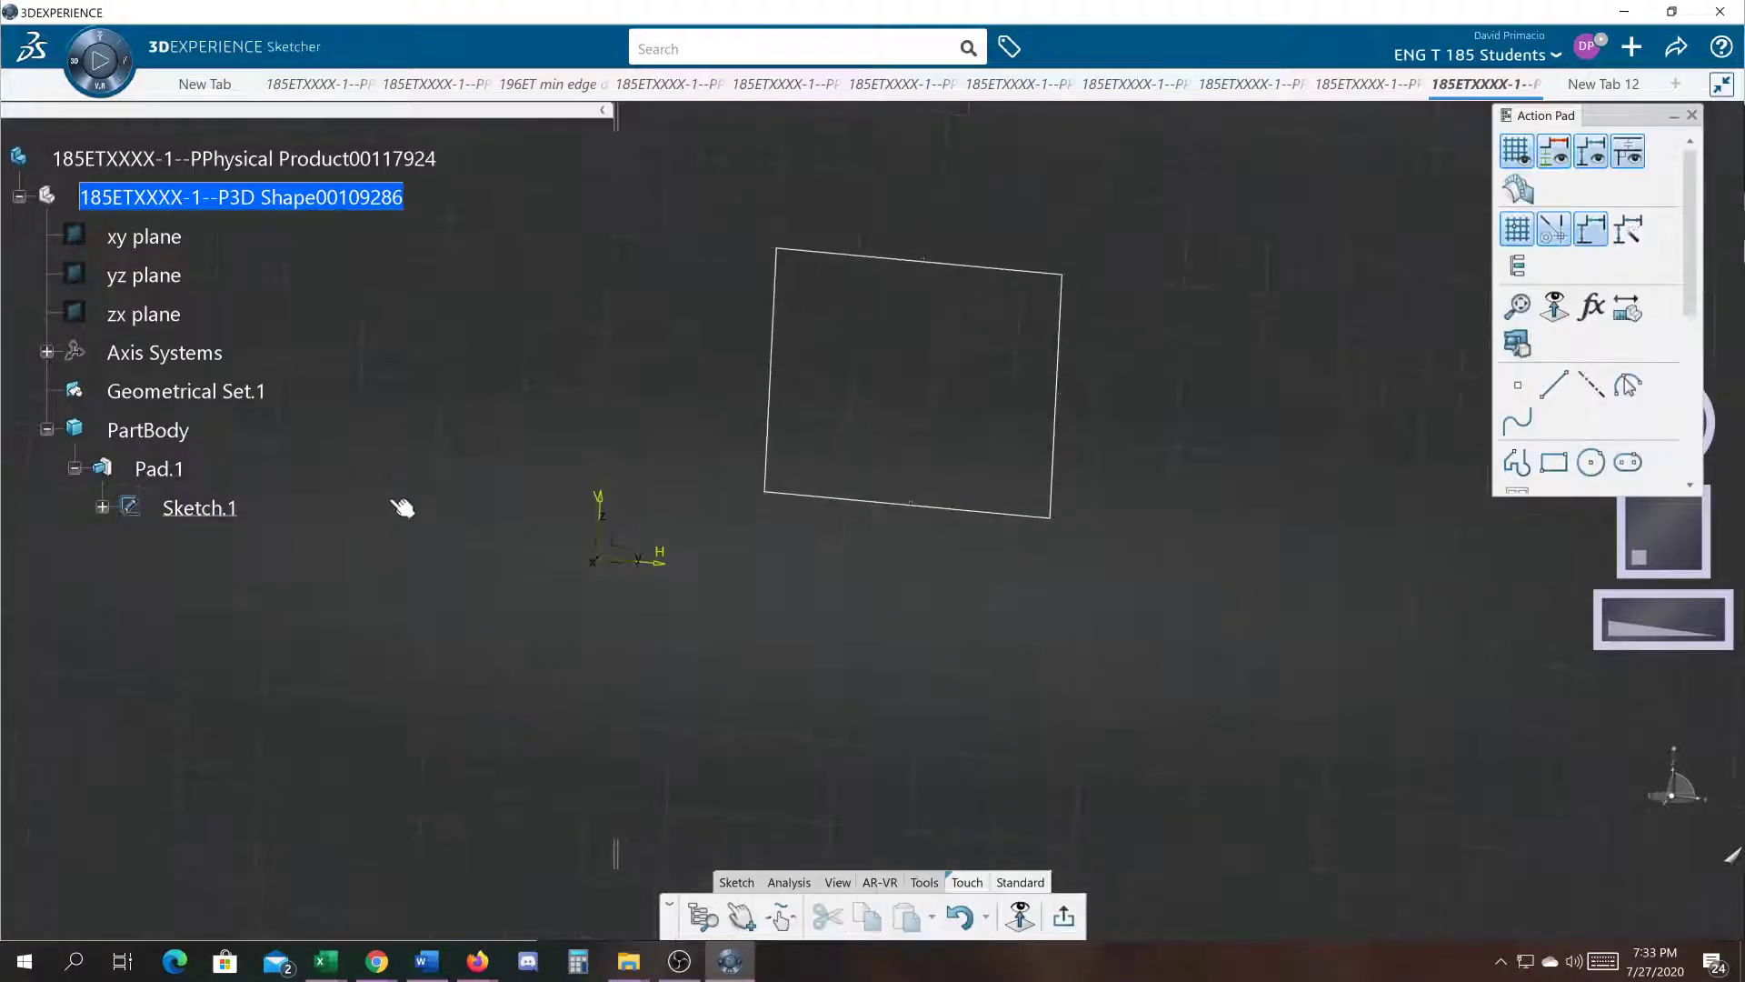
left_click_drag(592, 180, 1314, 626)
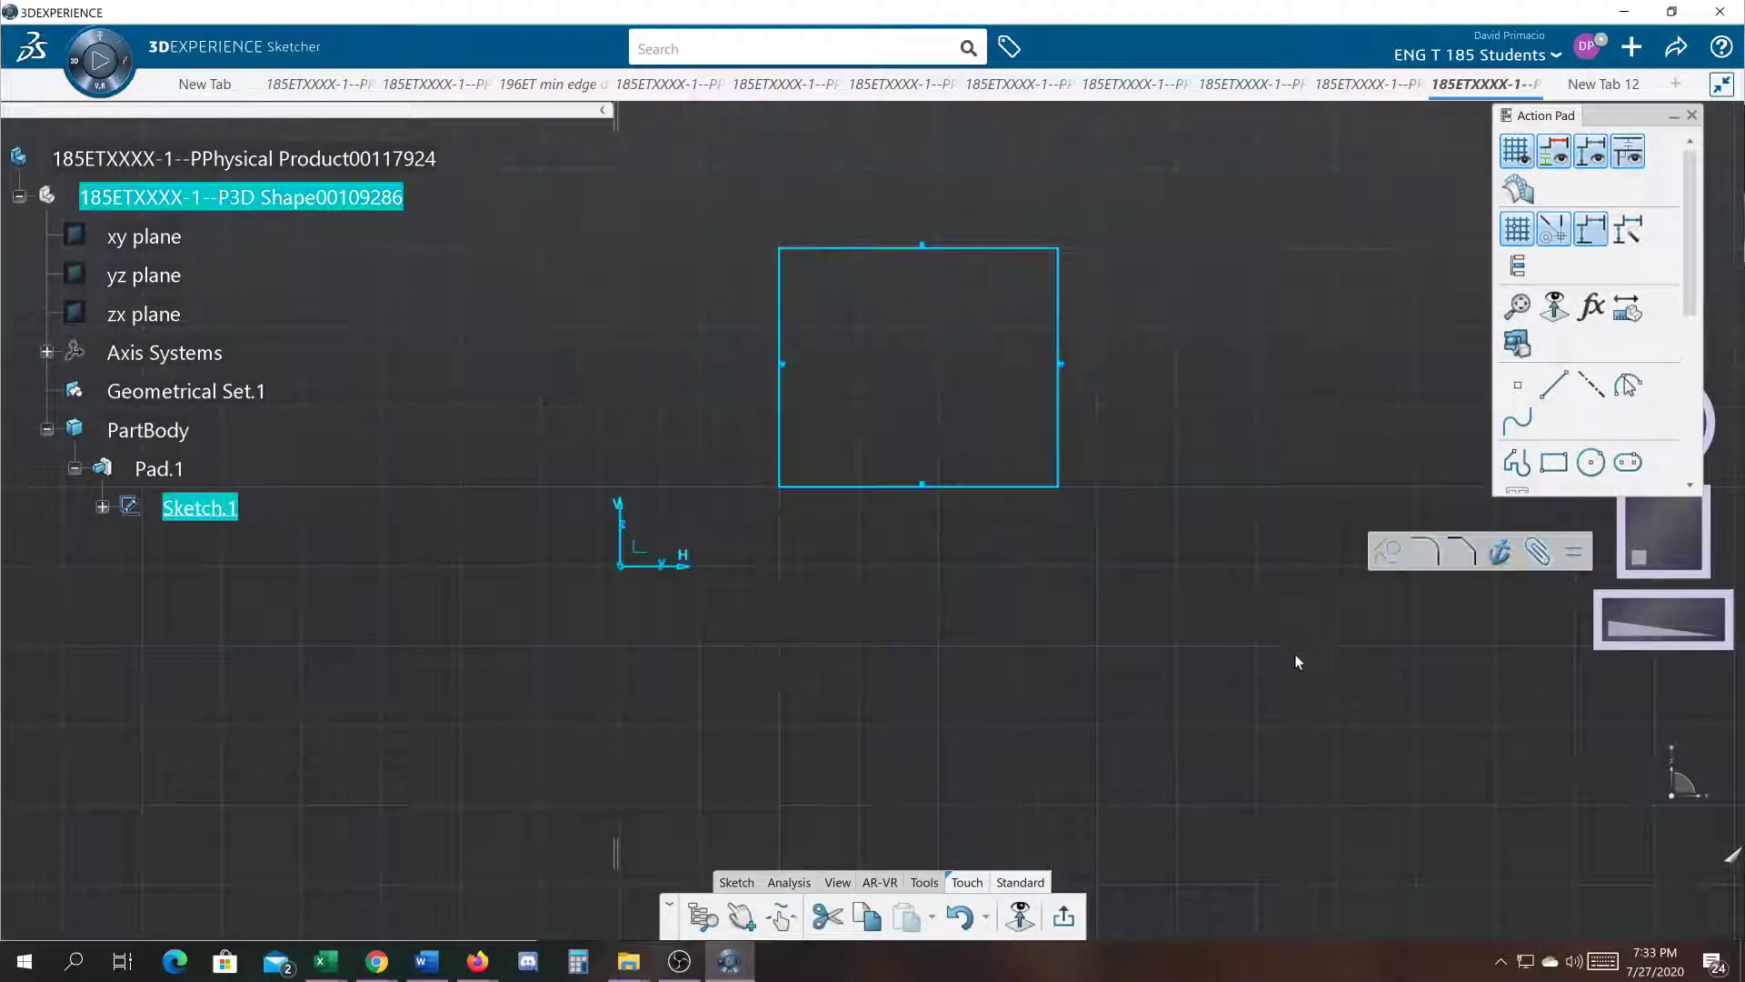
key("Delete")
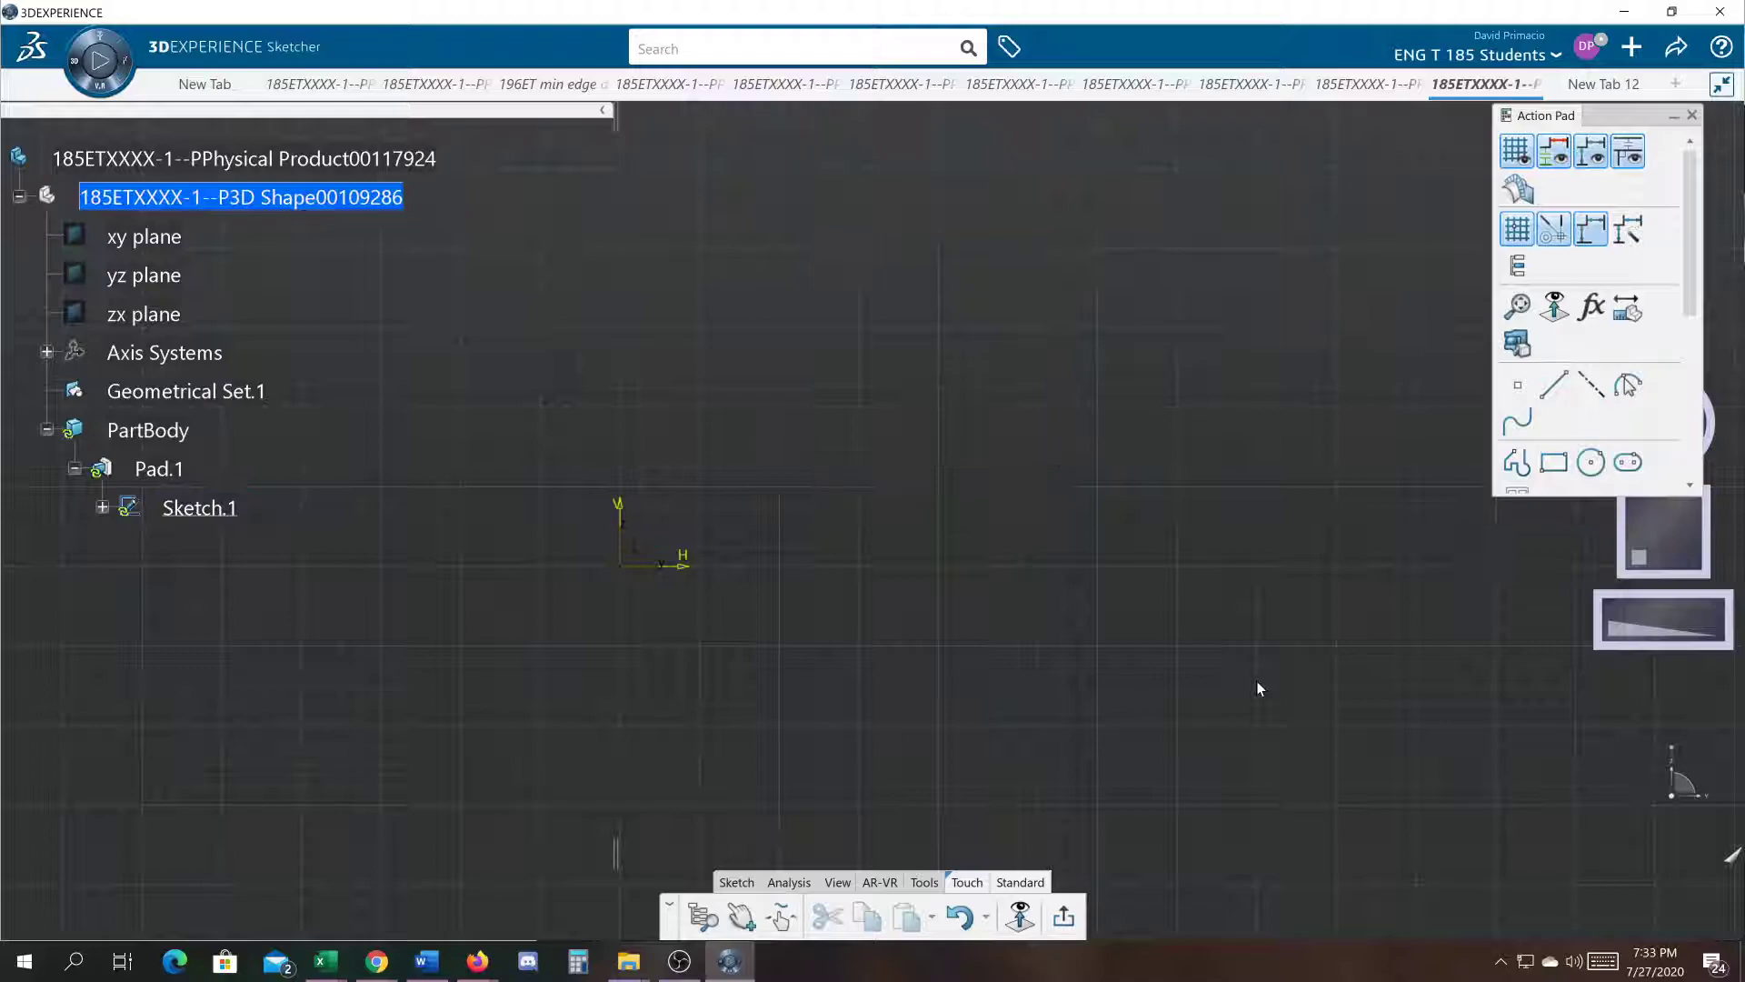
Step: Sketch a closed triangle about 4 in wide and 2 in high with a horizontal base, and exit the sketch to update the pad
left_click(1515, 461)
left_click(780, 491)
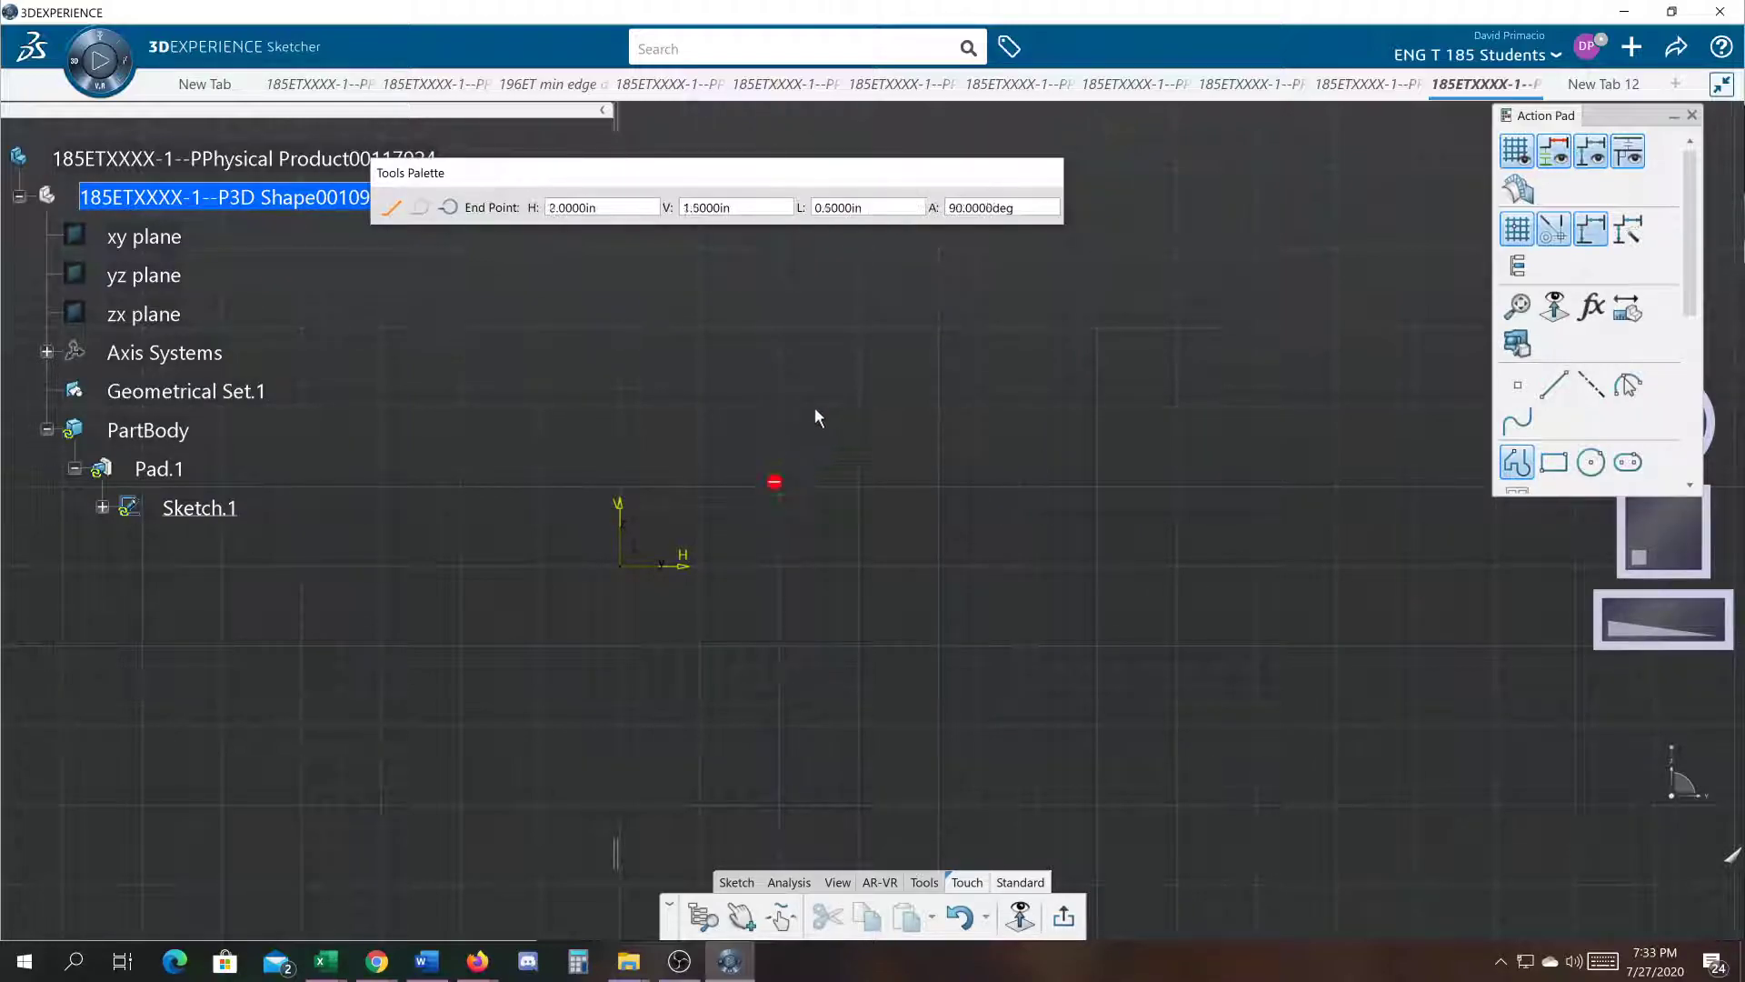
left_click(946, 323)
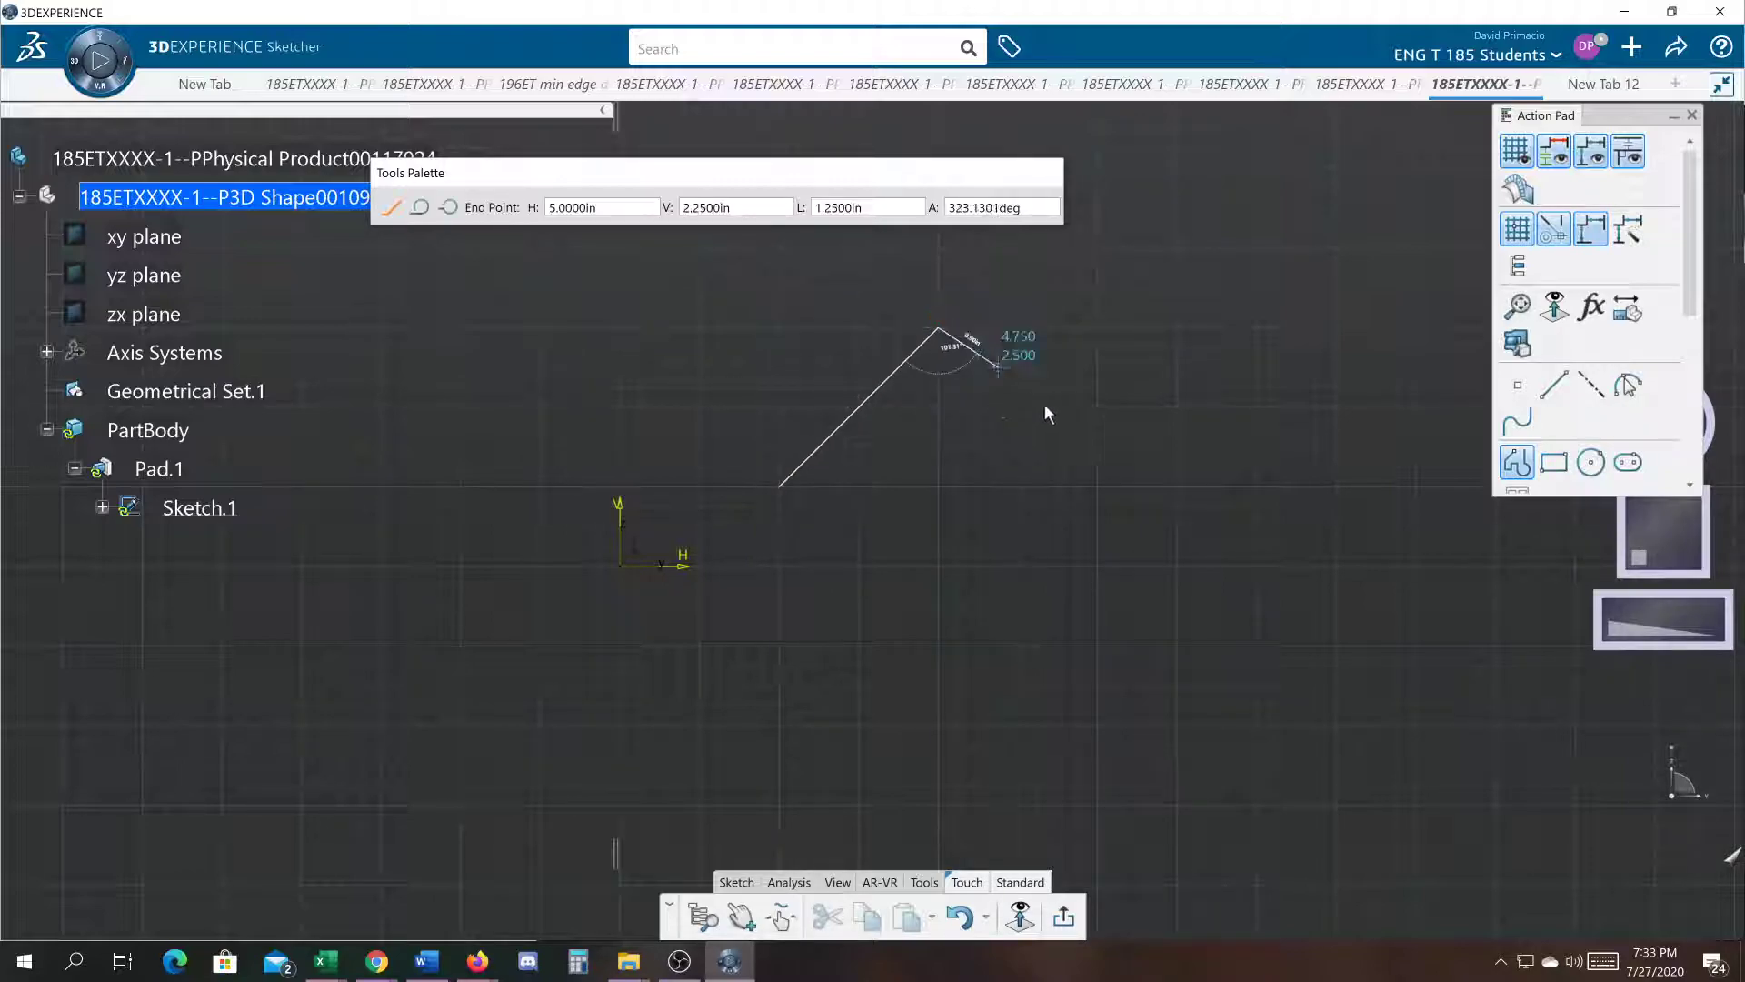
left_click(1094, 487)
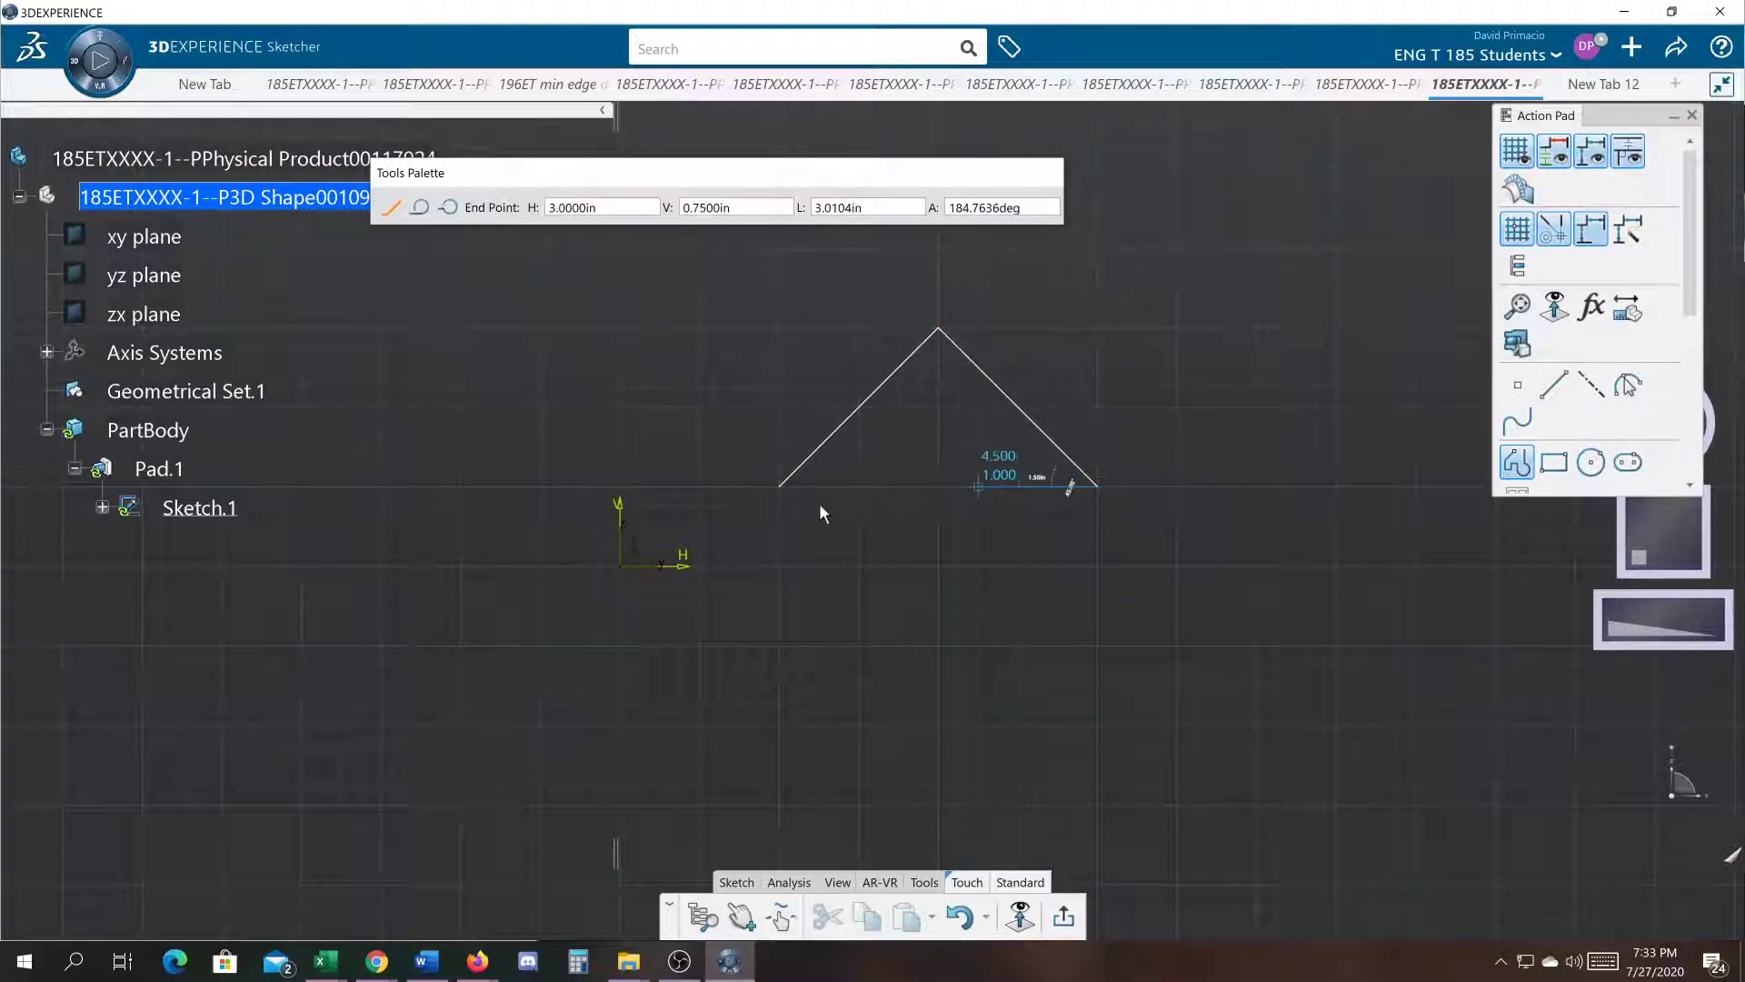
left_click(780, 487)
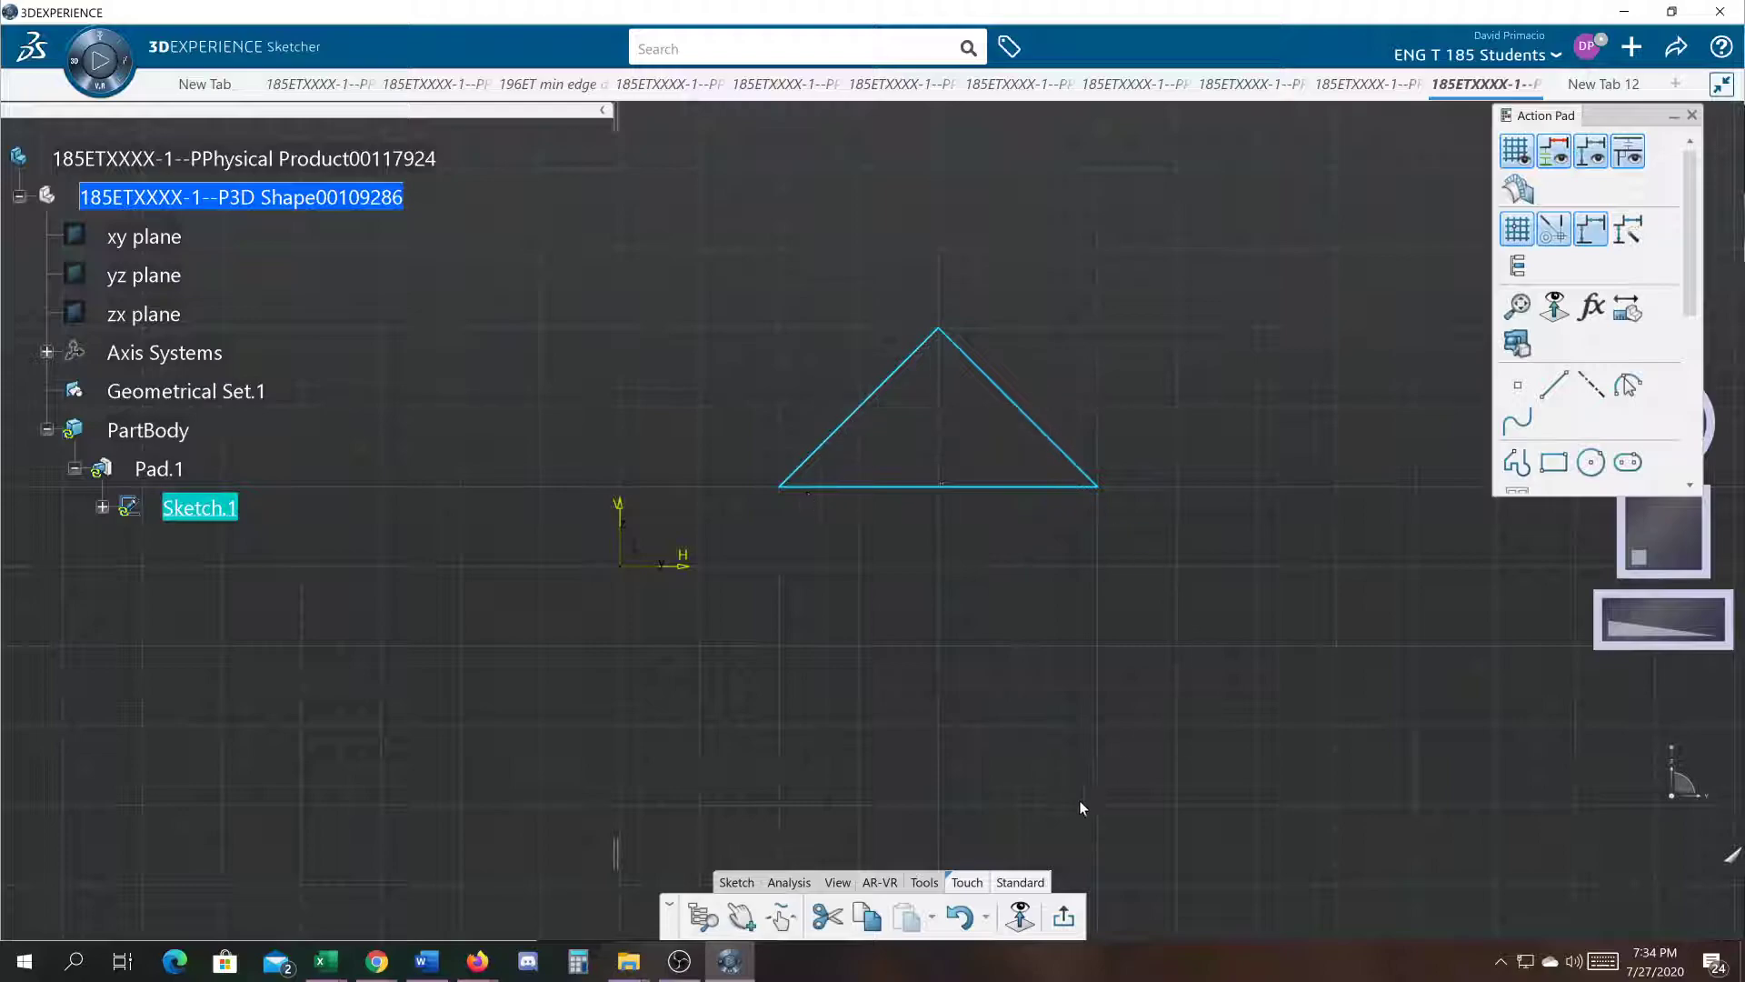
left_click(1062, 916)
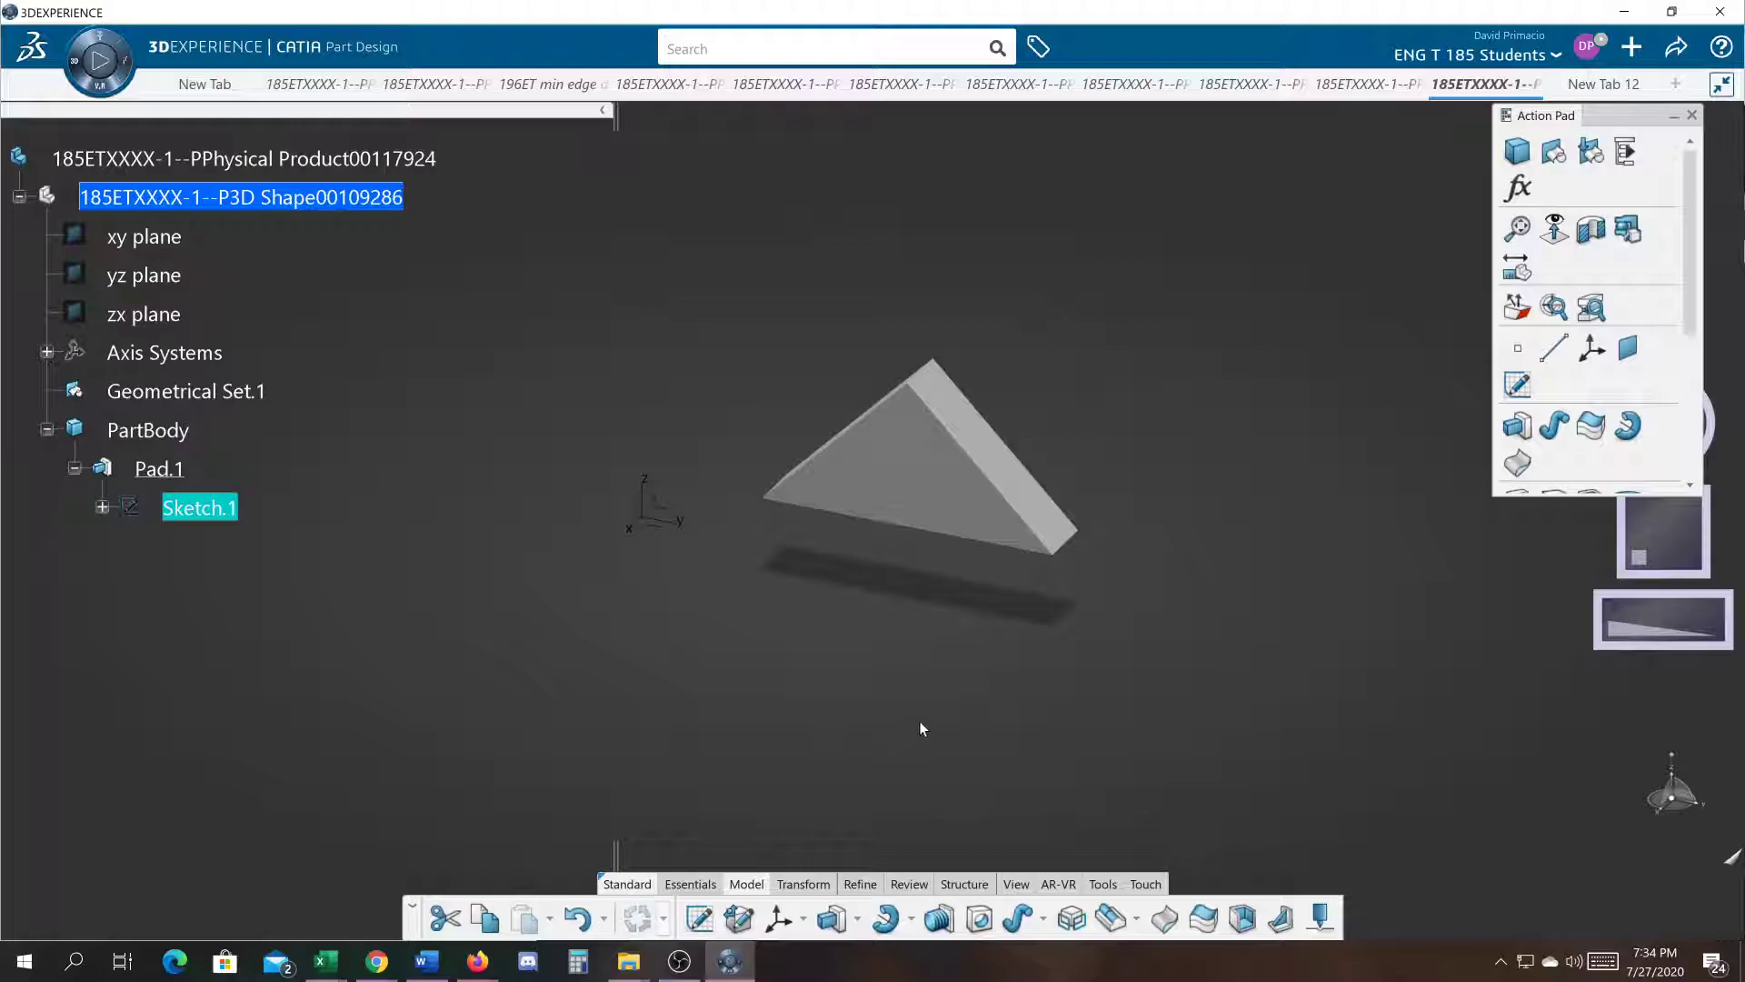
Step: Create another Part Design part in the blank tab and set its PartBody as the work object
left_click(1604, 84)
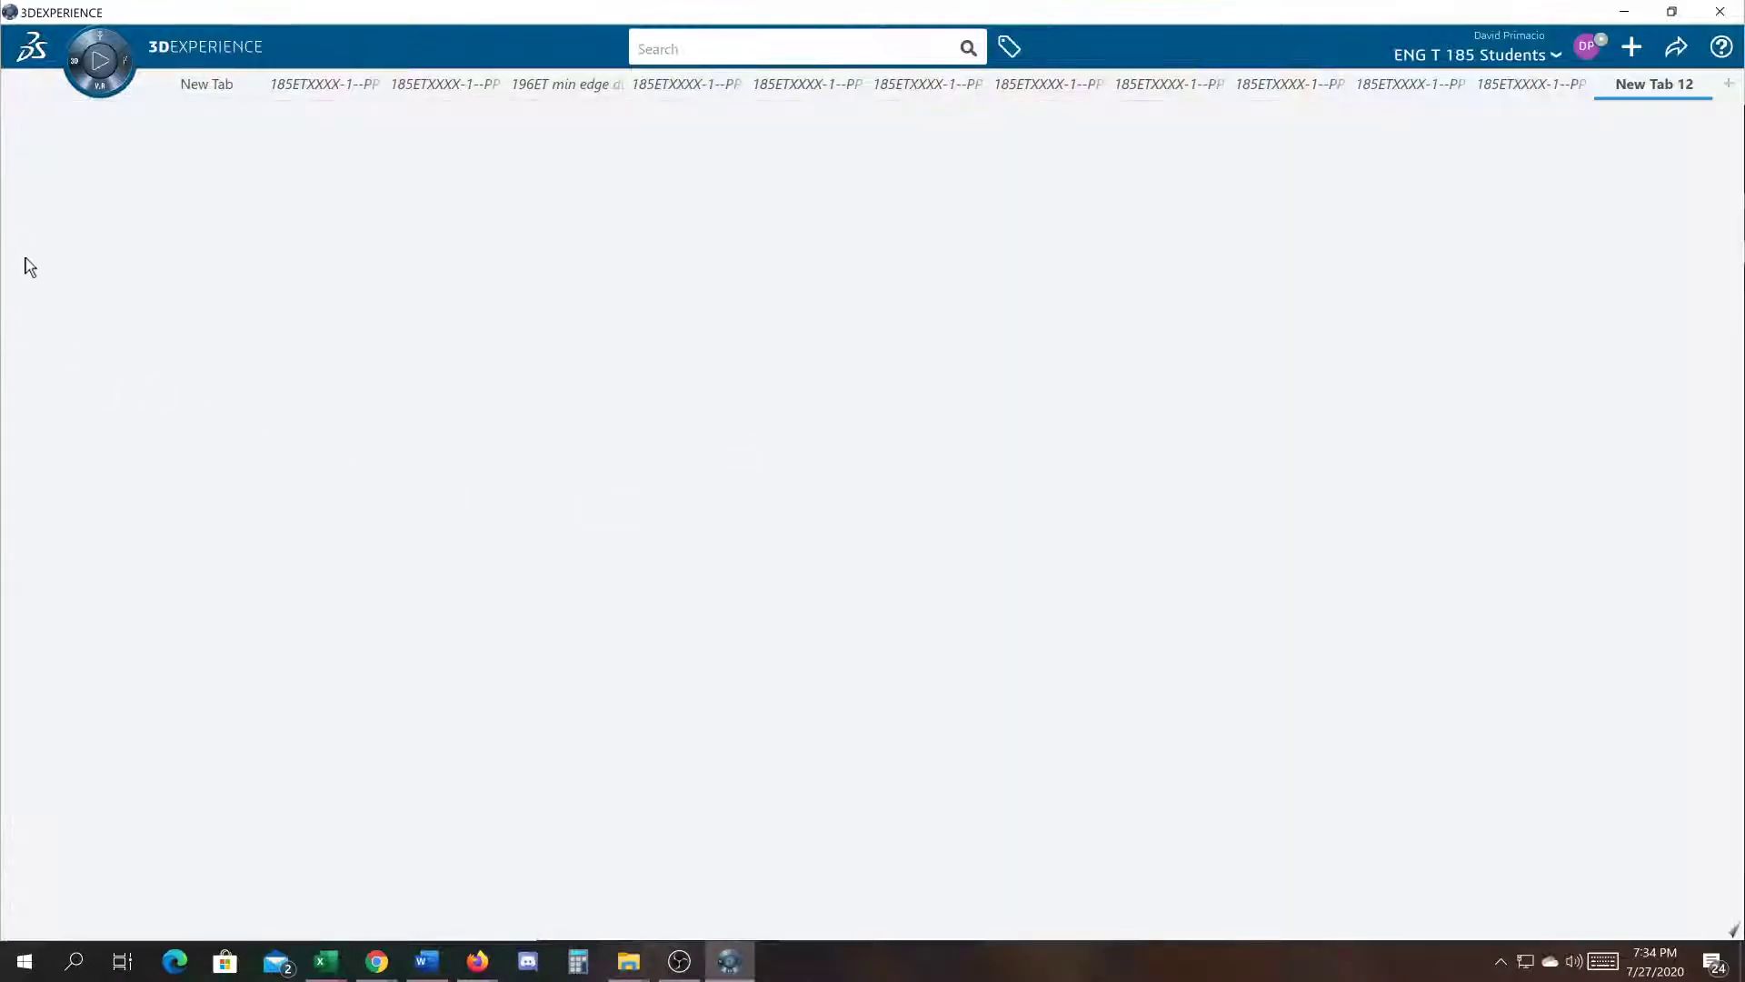
left_click(100, 61)
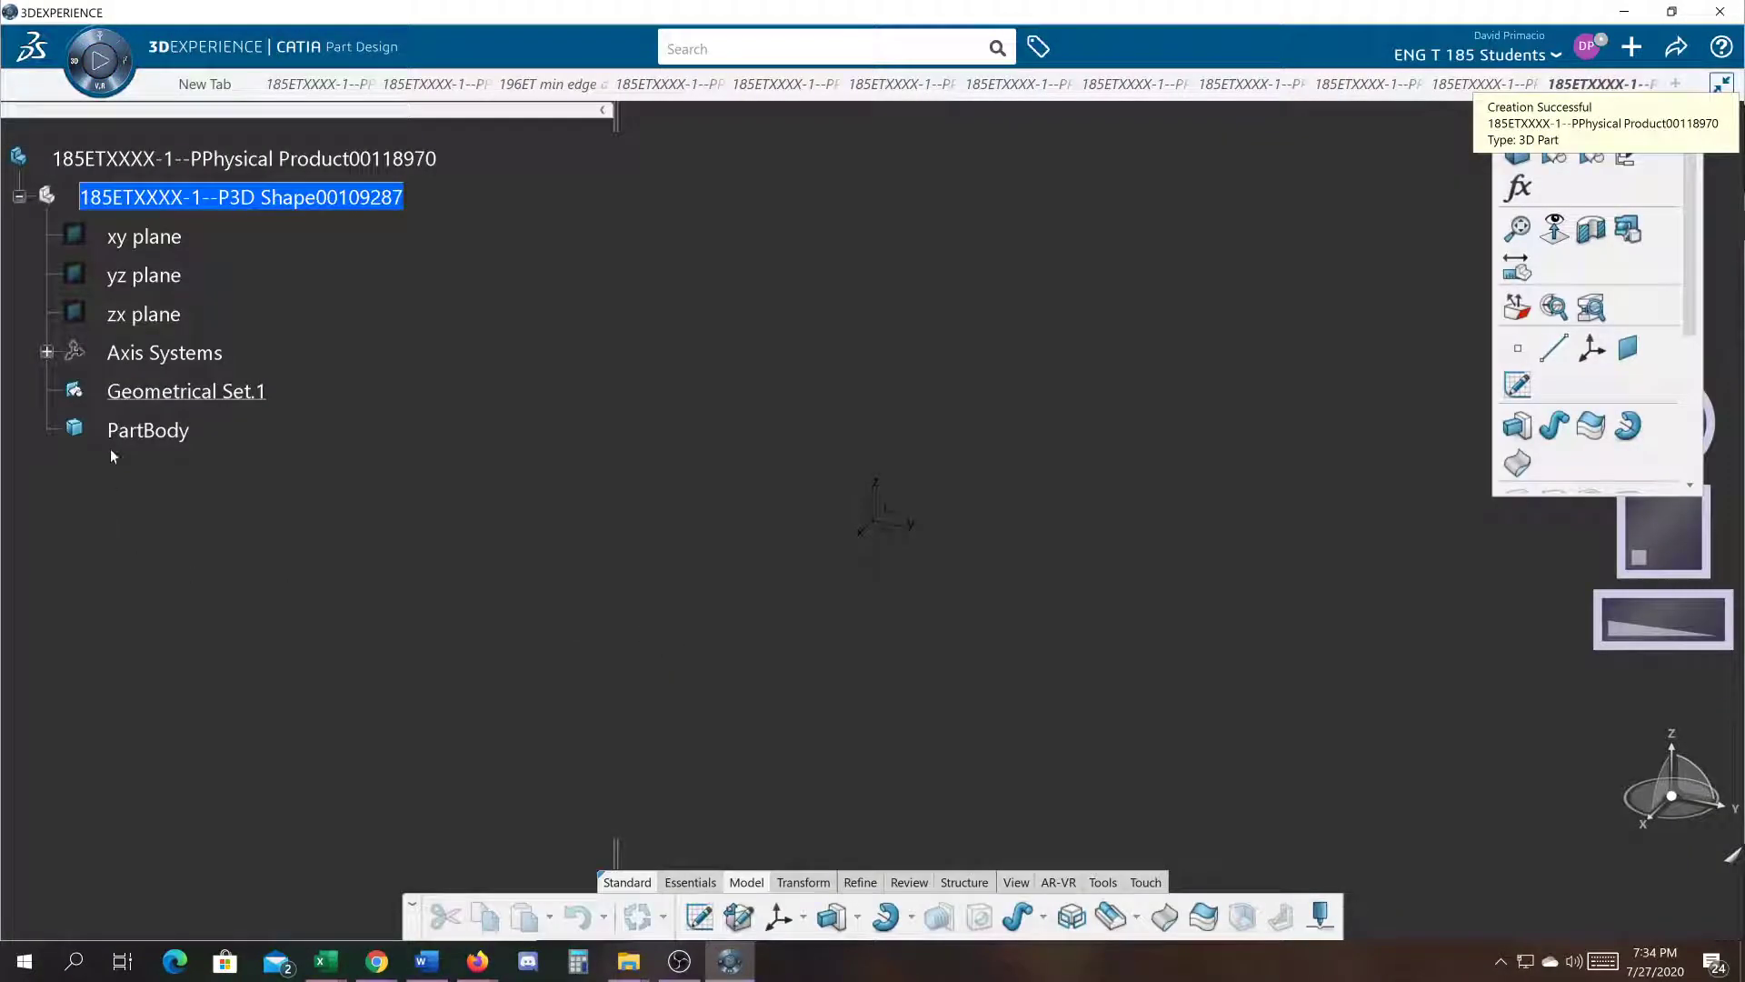
right_click(113, 430)
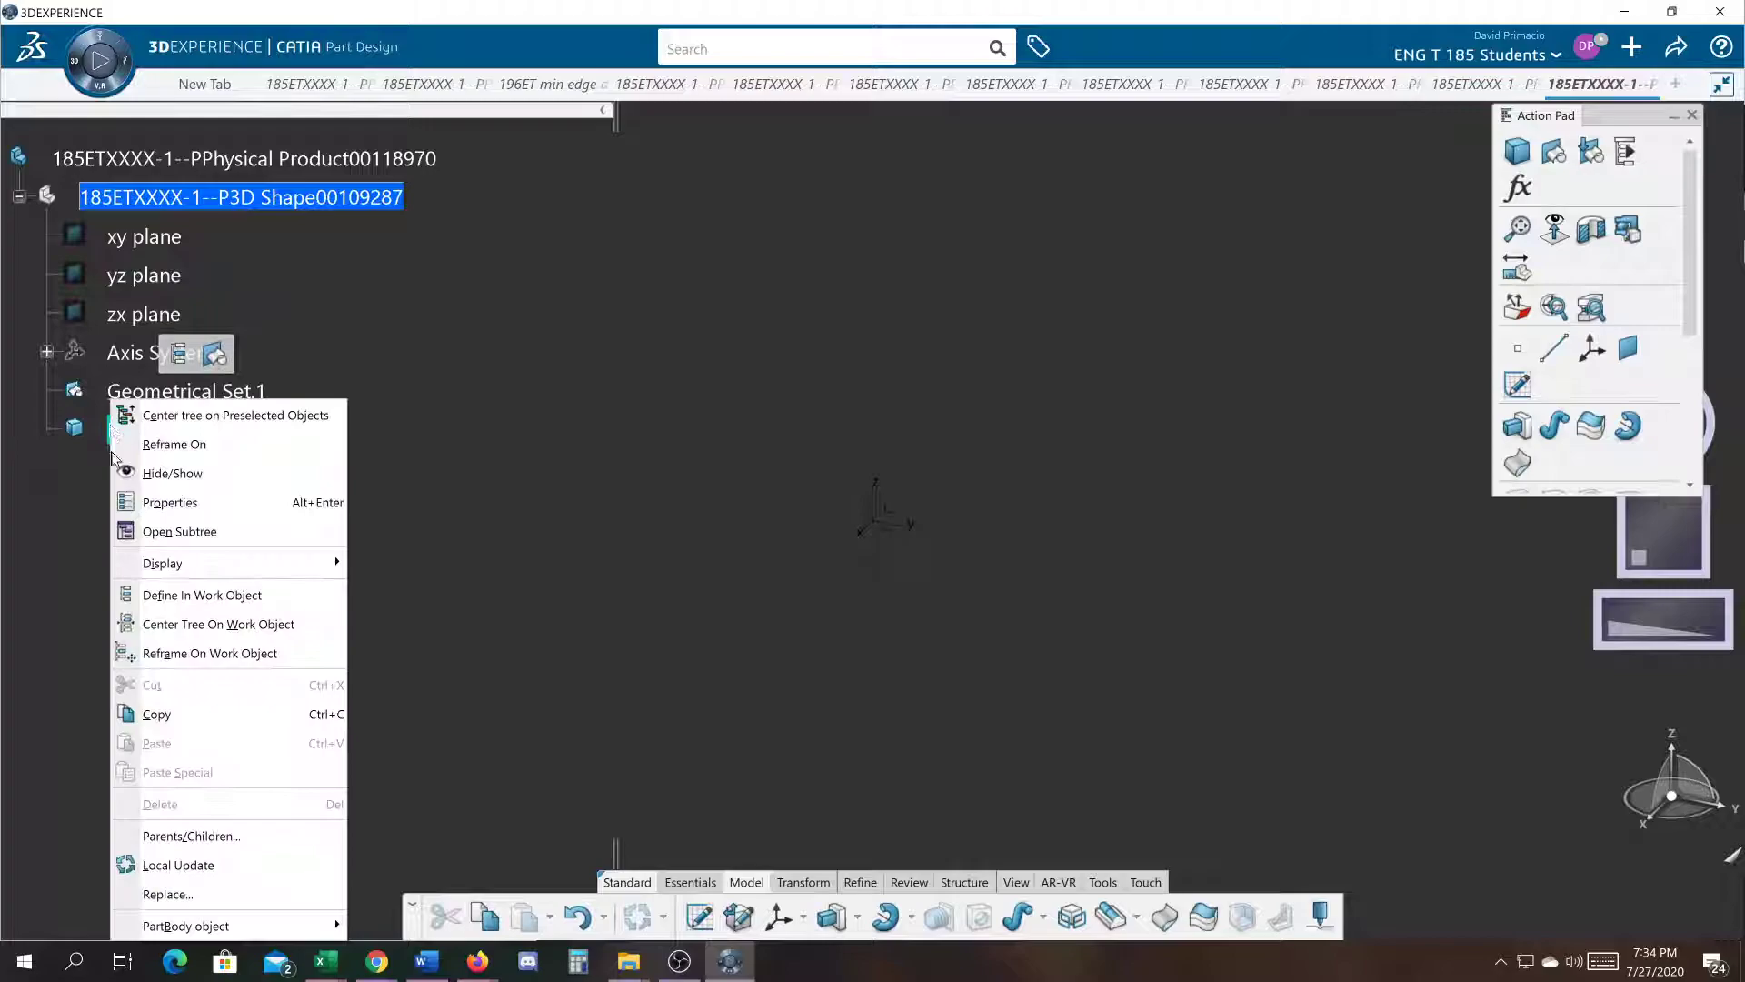
left_click(245, 593)
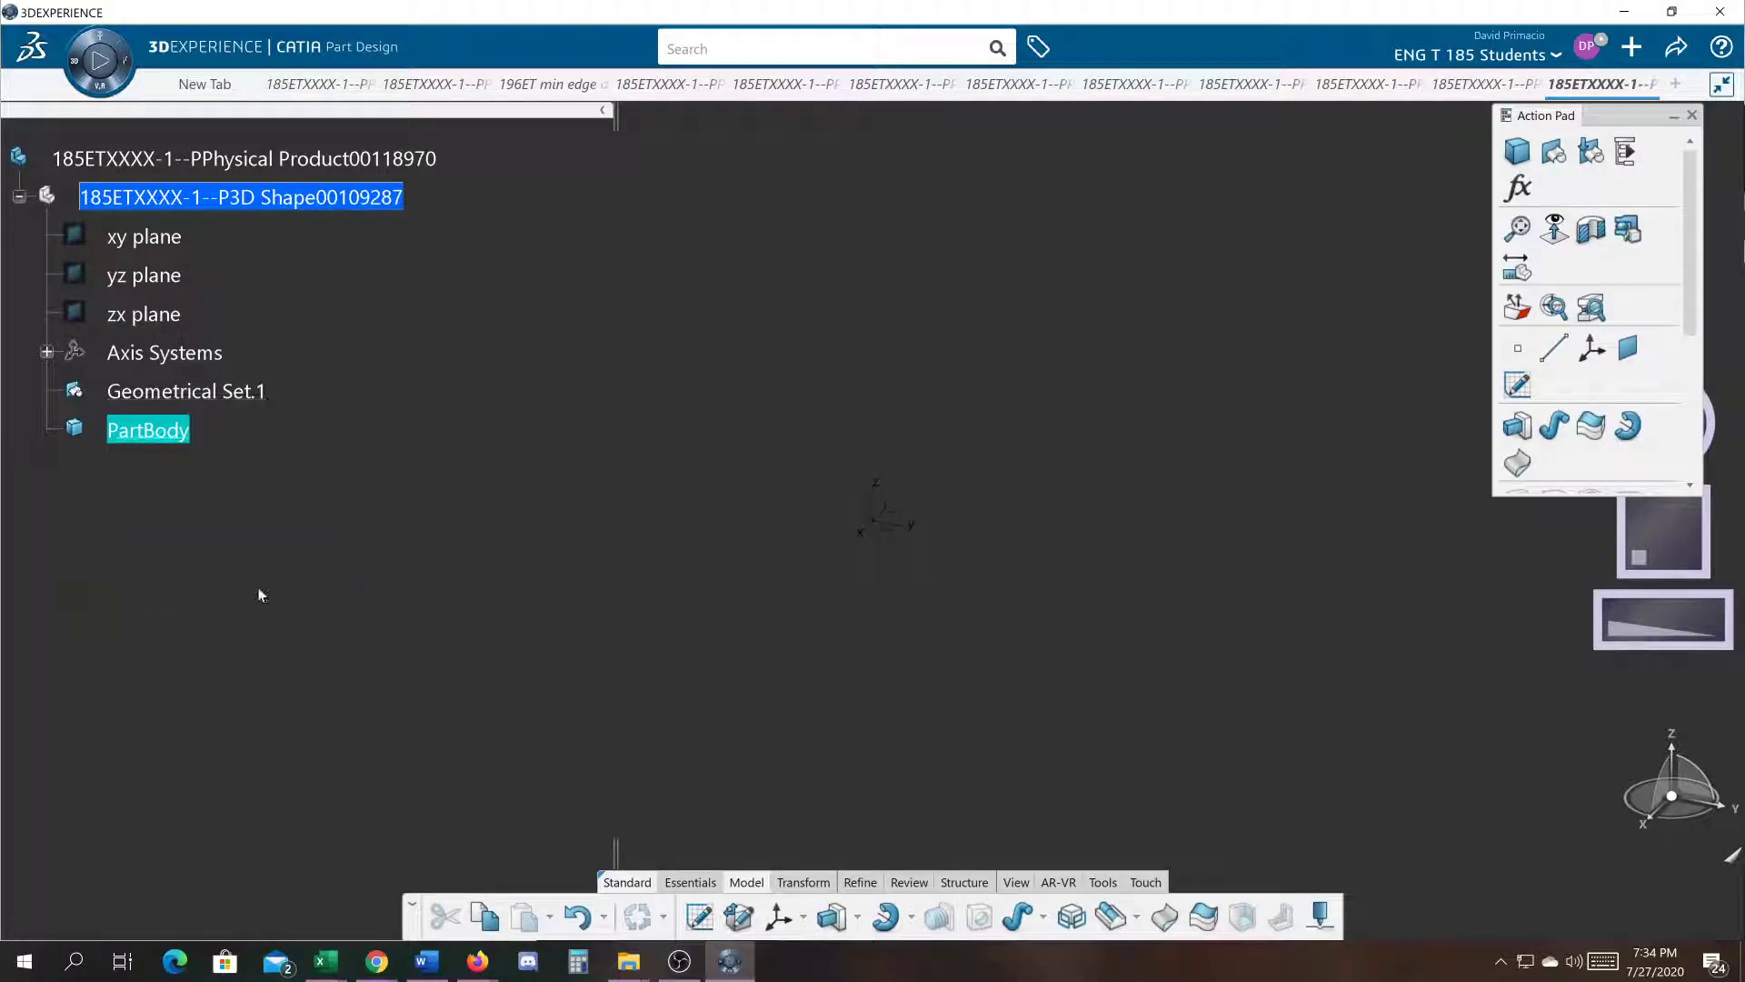
Step: On the new part's yz plane, sketch a circle of about 0.8 in radius centred on the horizontal axis about 4.5 in from the origin
left_click(905, 520)
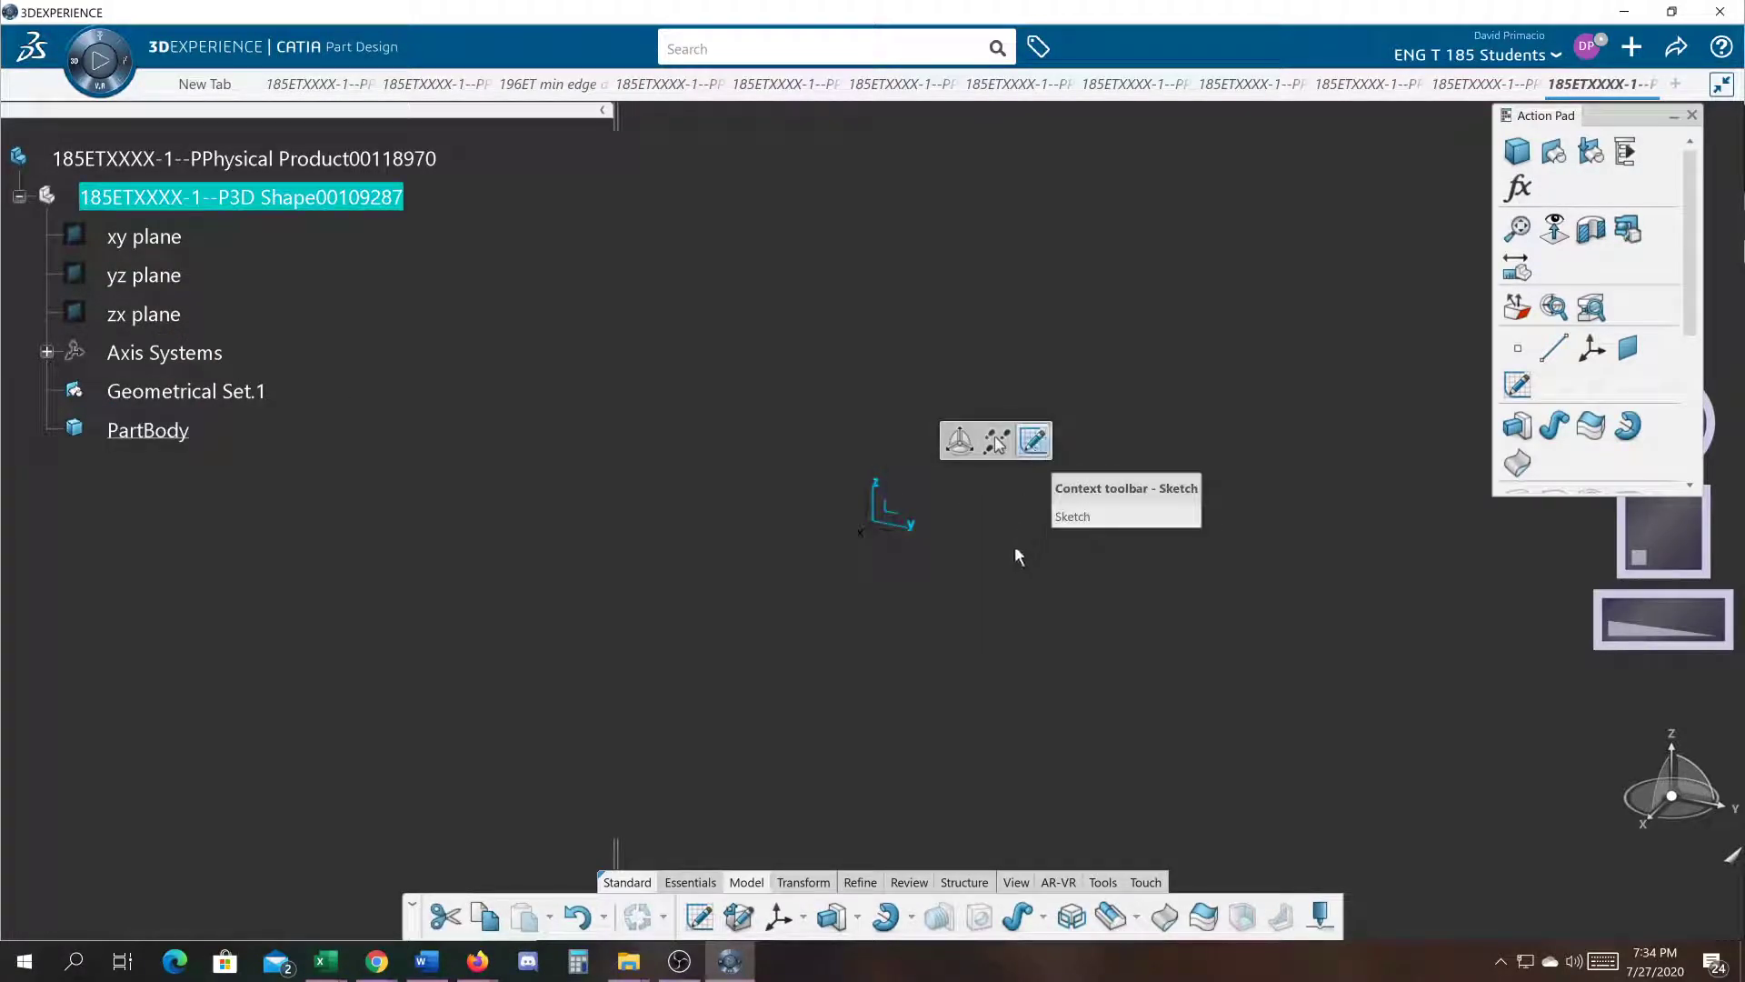
left_click(1033, 441)
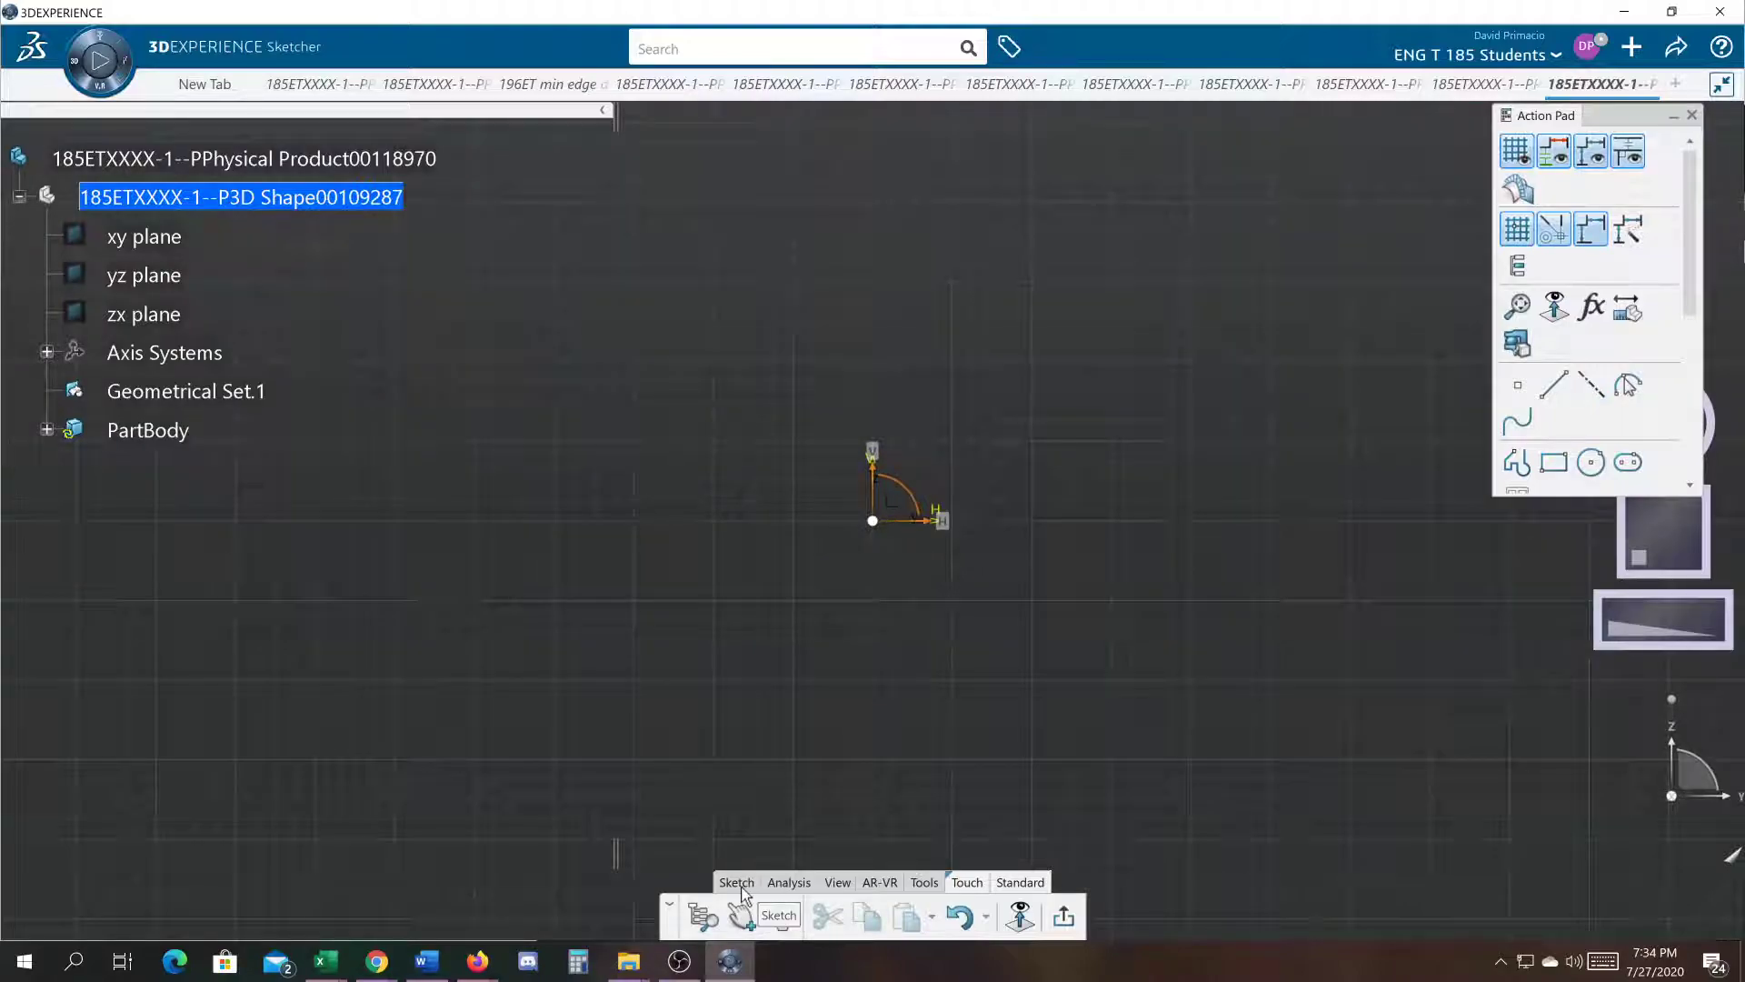
left_click(500, 917)
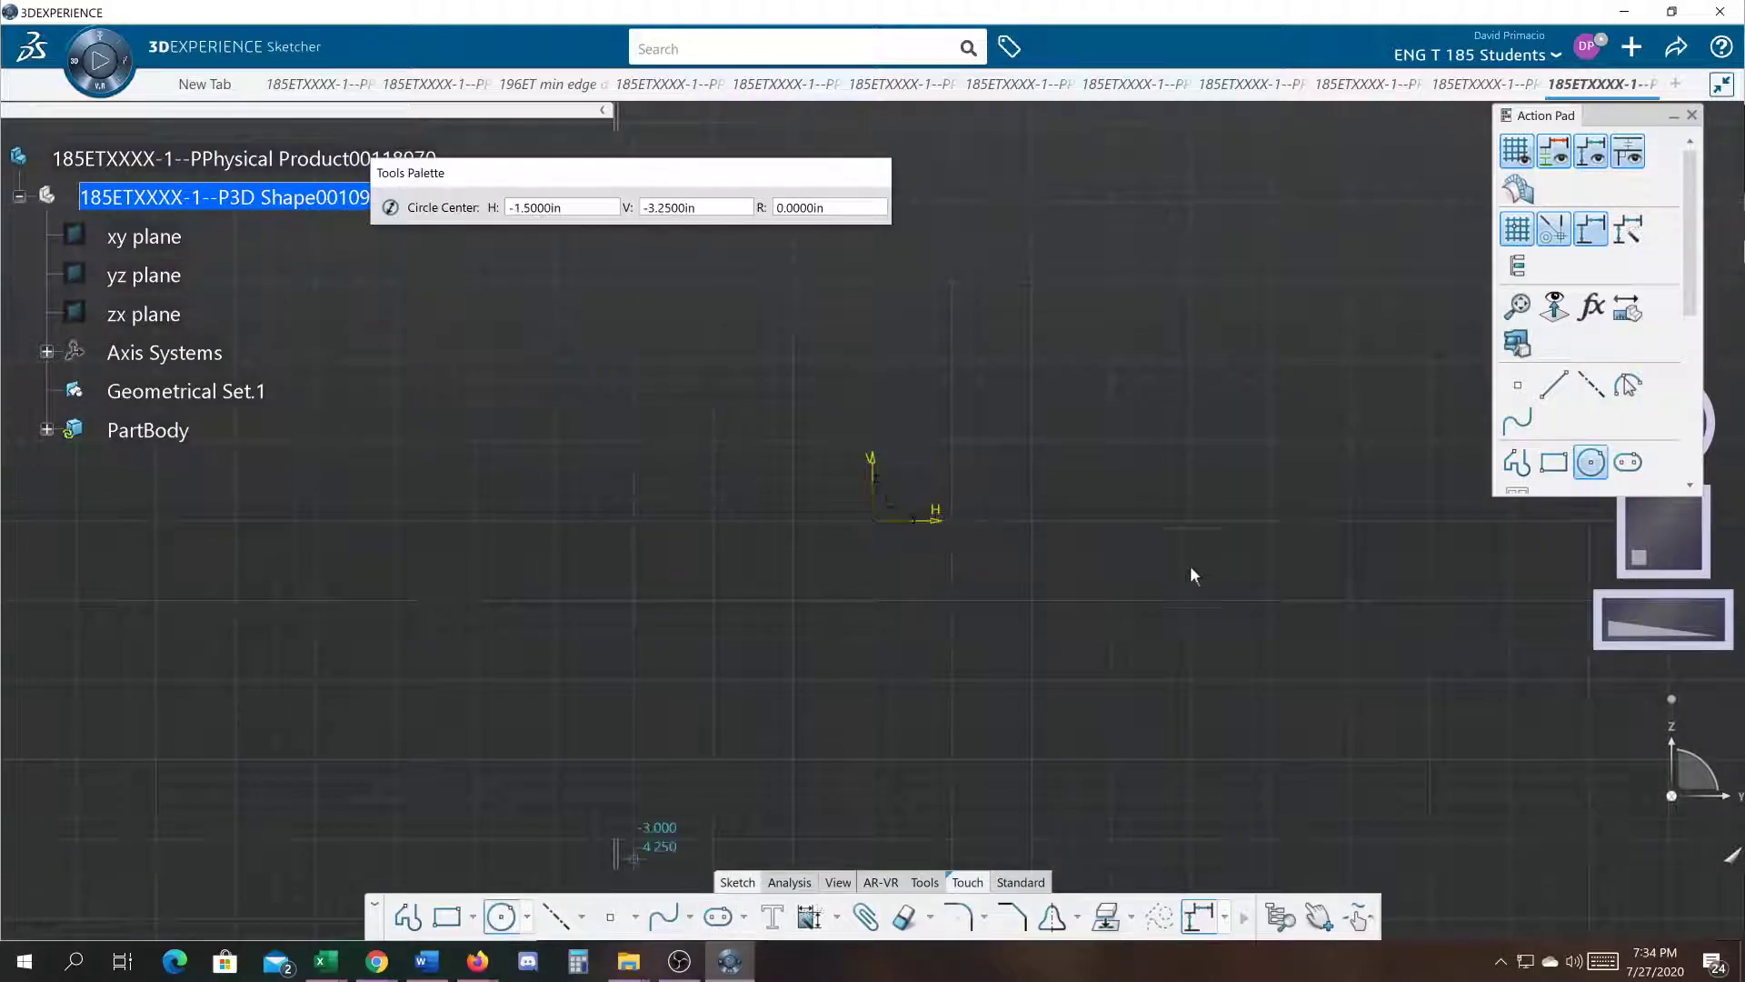
left_click(1227, 516)
left_click(1216, 477)
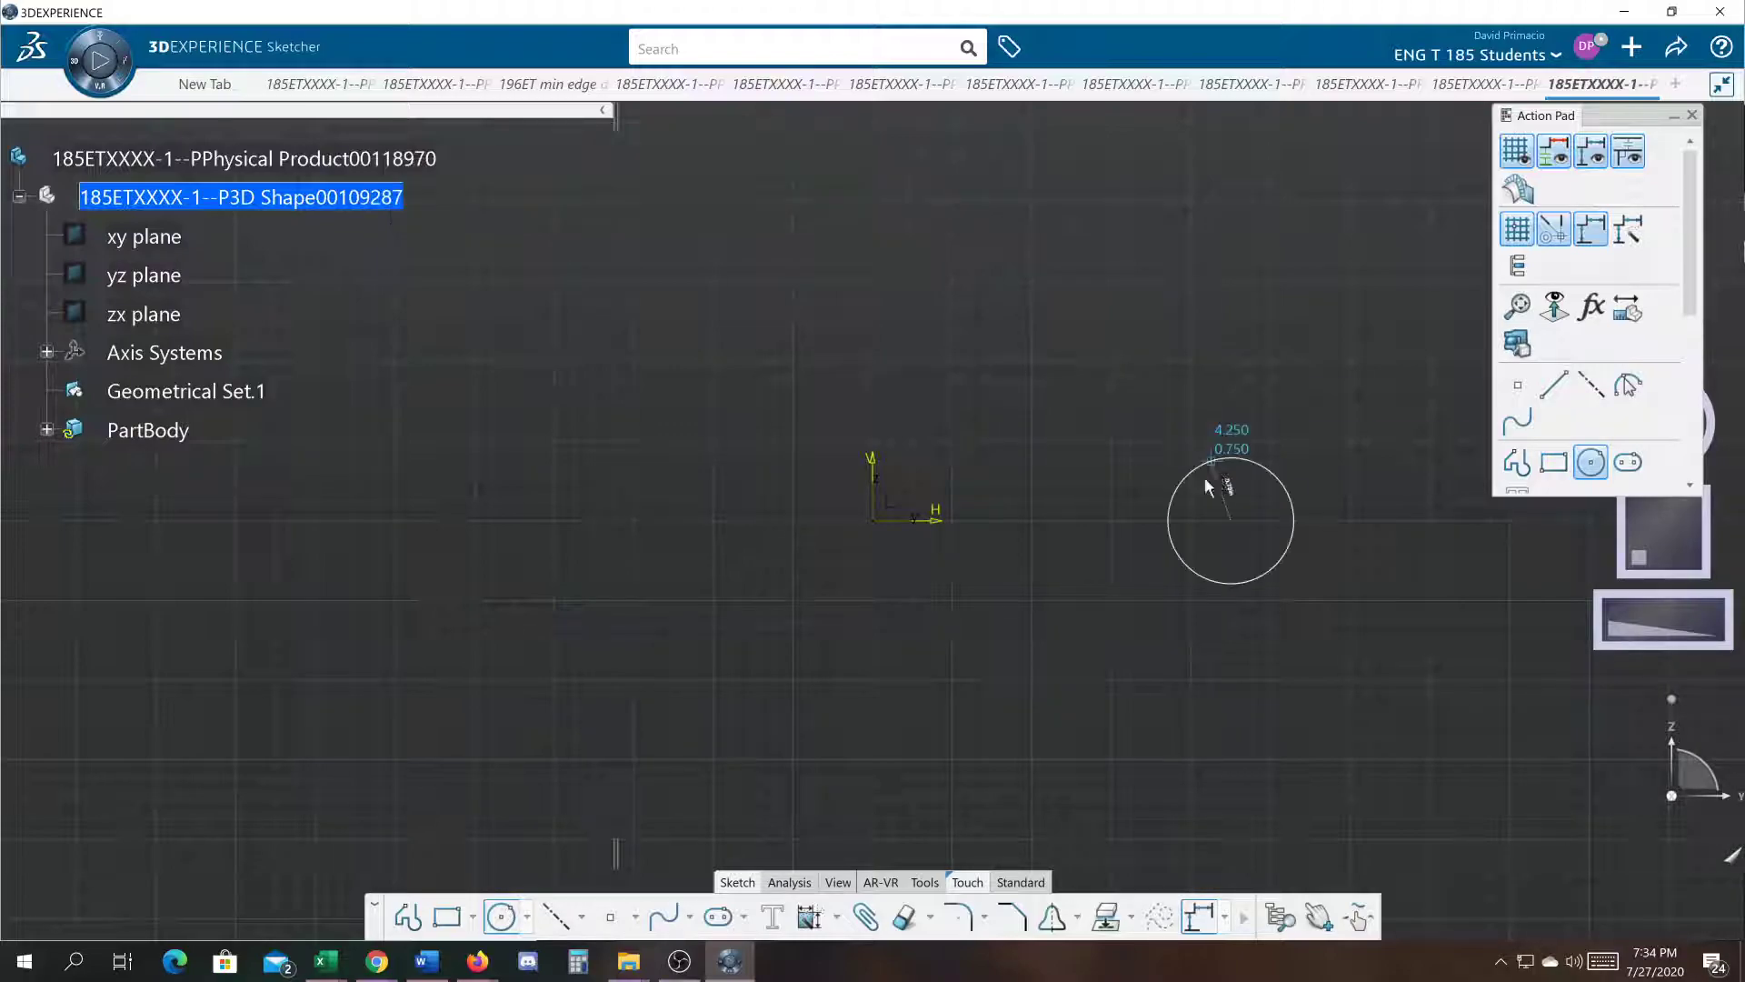
Step: Exit the circle's sketch and pad the circle to a length of 0.7874 in
left_click(1018, 884)
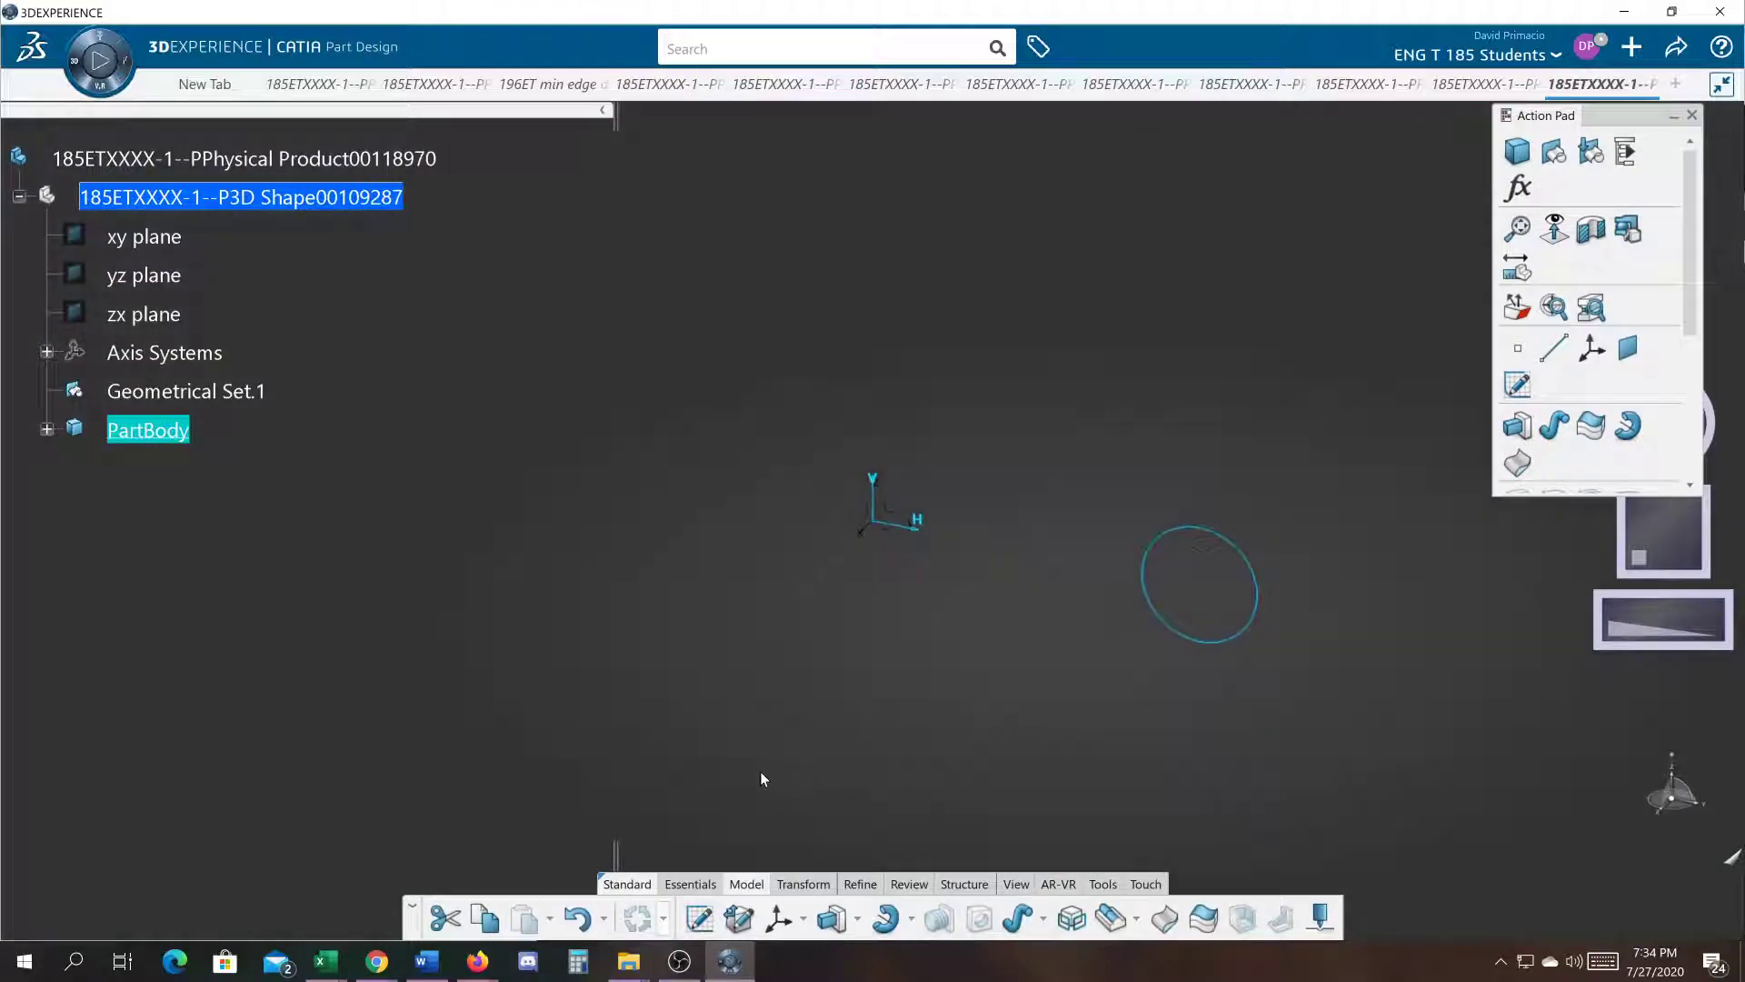
left_click(834, 921)
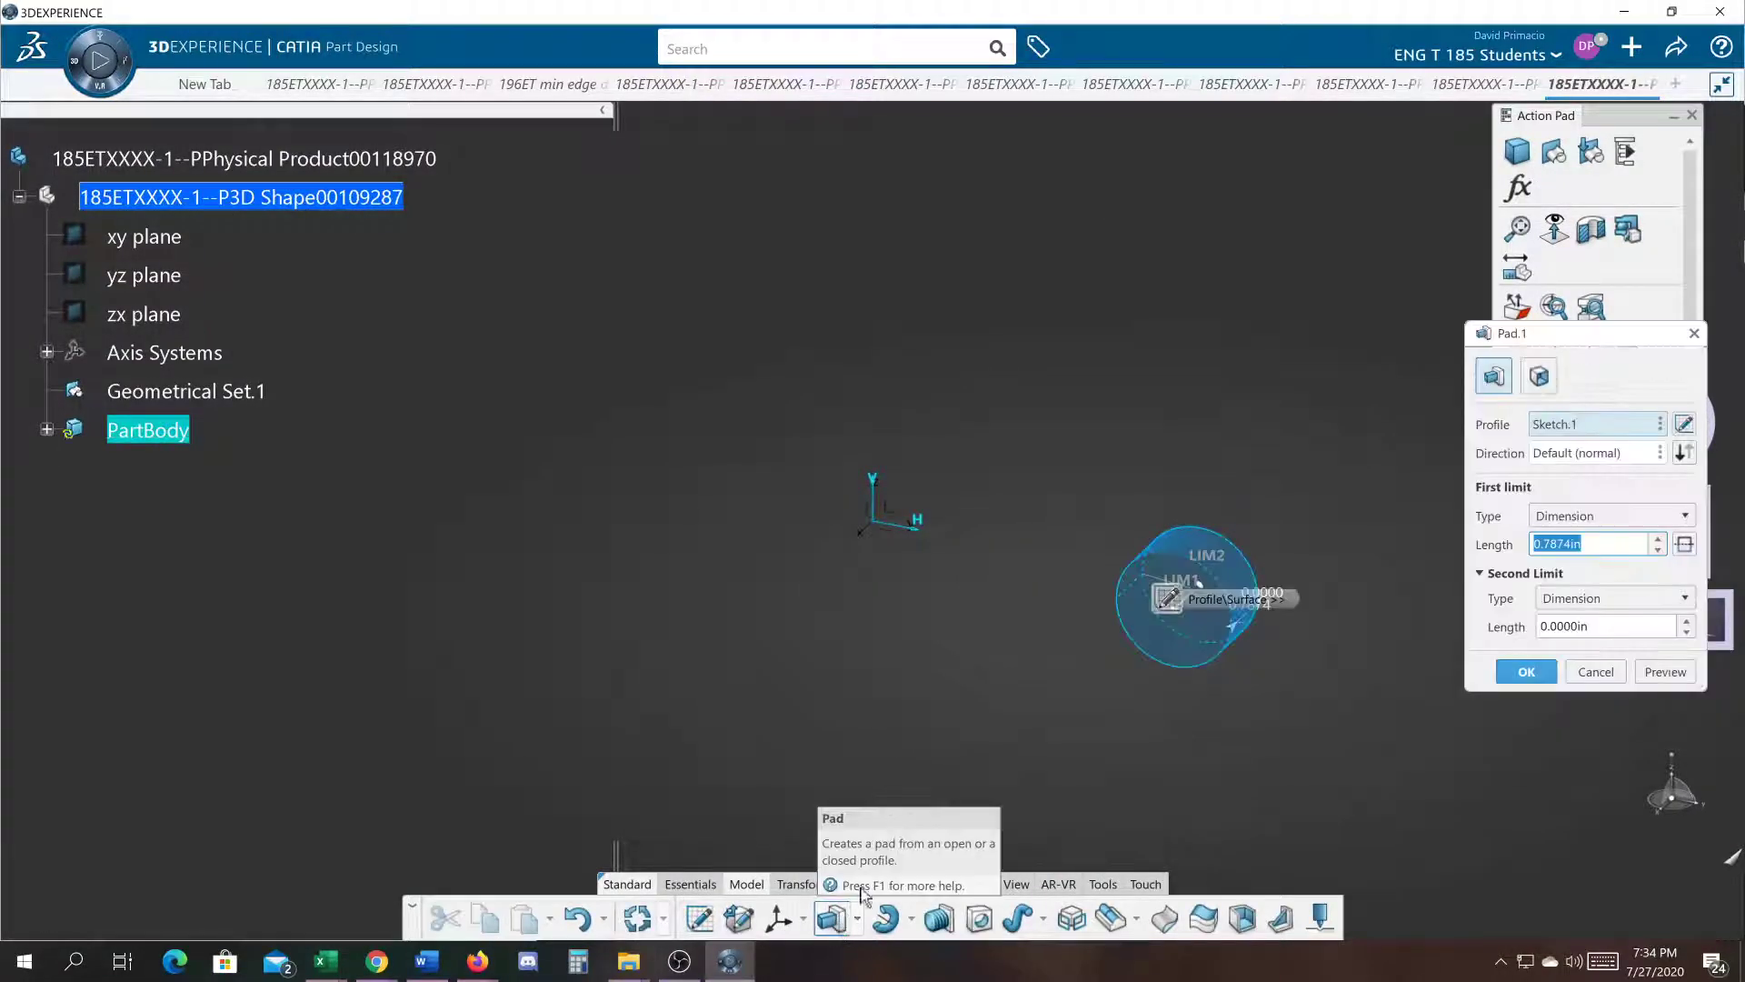
left_click(1523, 673)
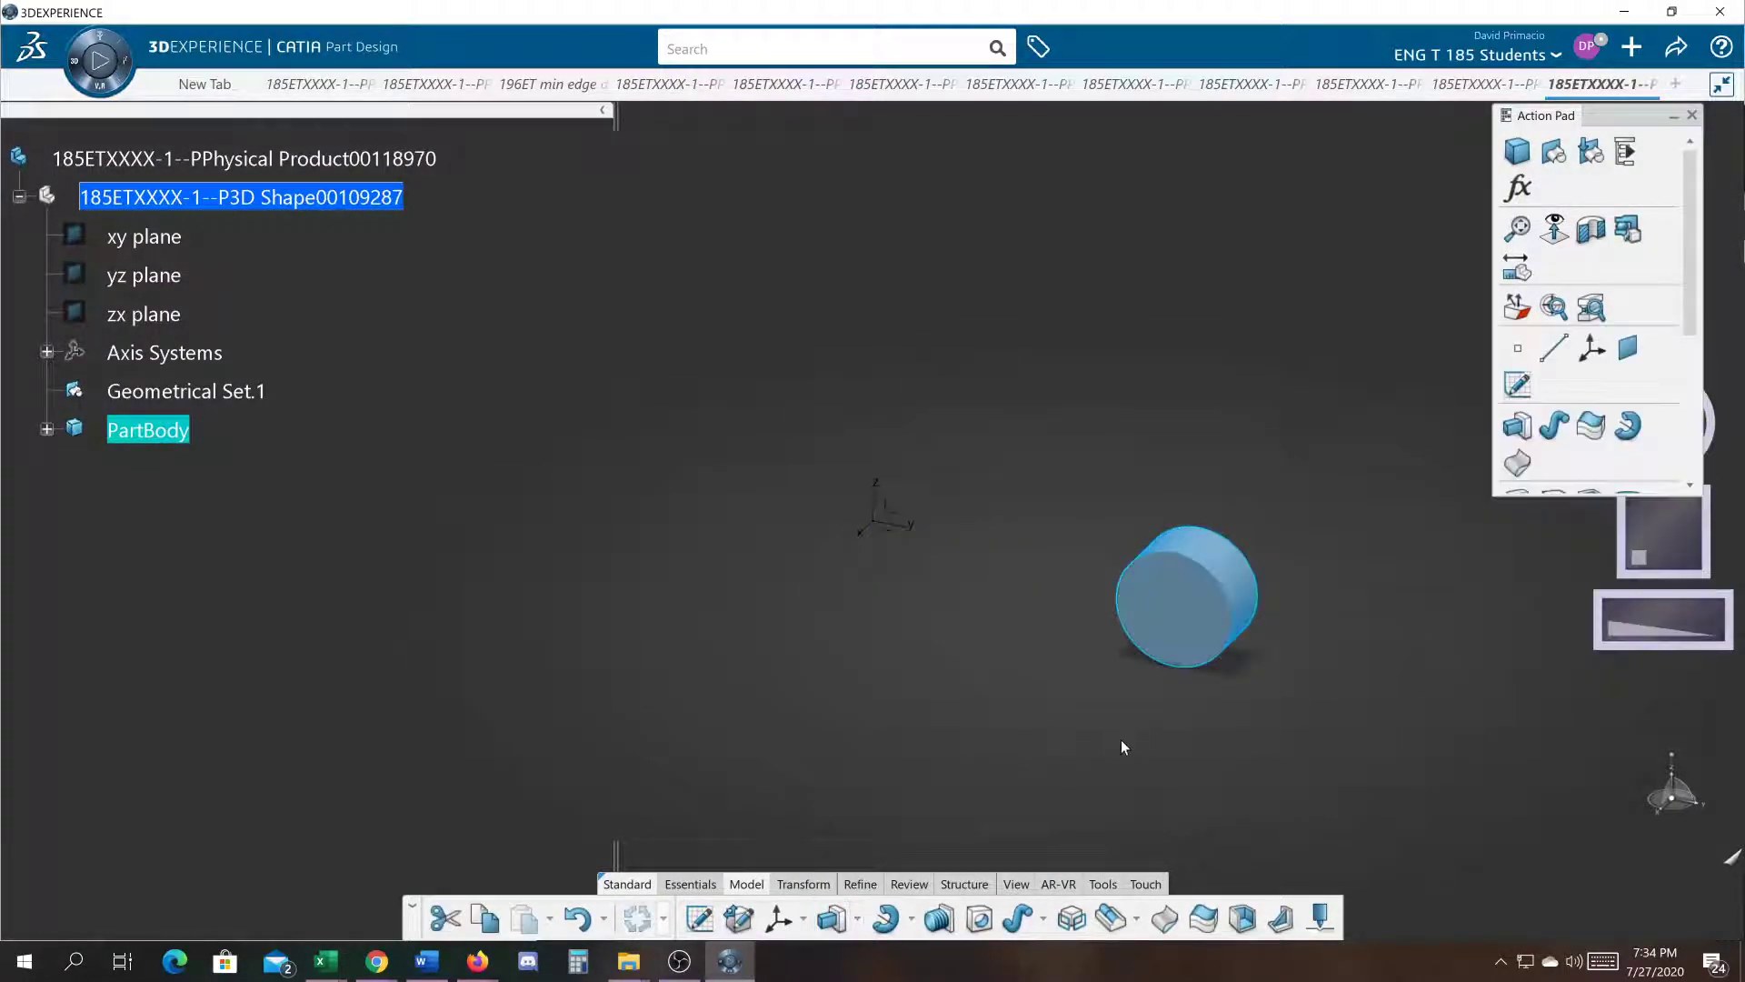
Step: Undo the pad and revolve the circle a full turn about the sketch's vertical axis with Shaft to form a ring
left_click(46, 430)
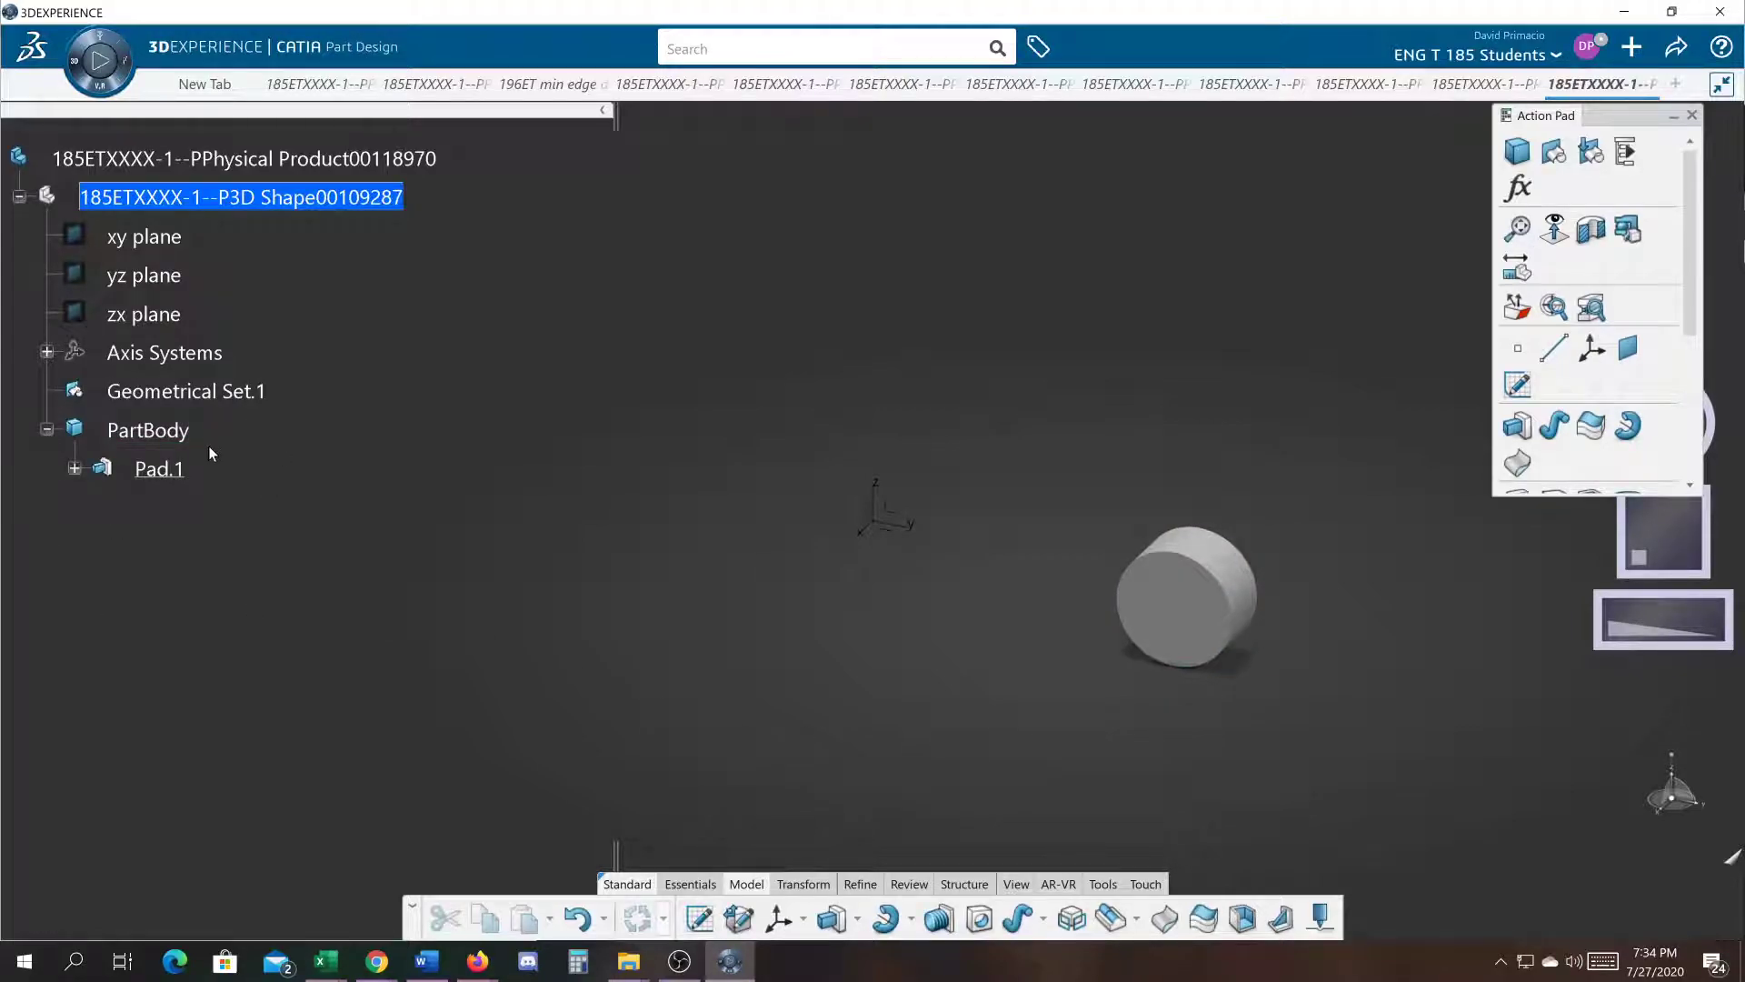
left_click(576, 921)
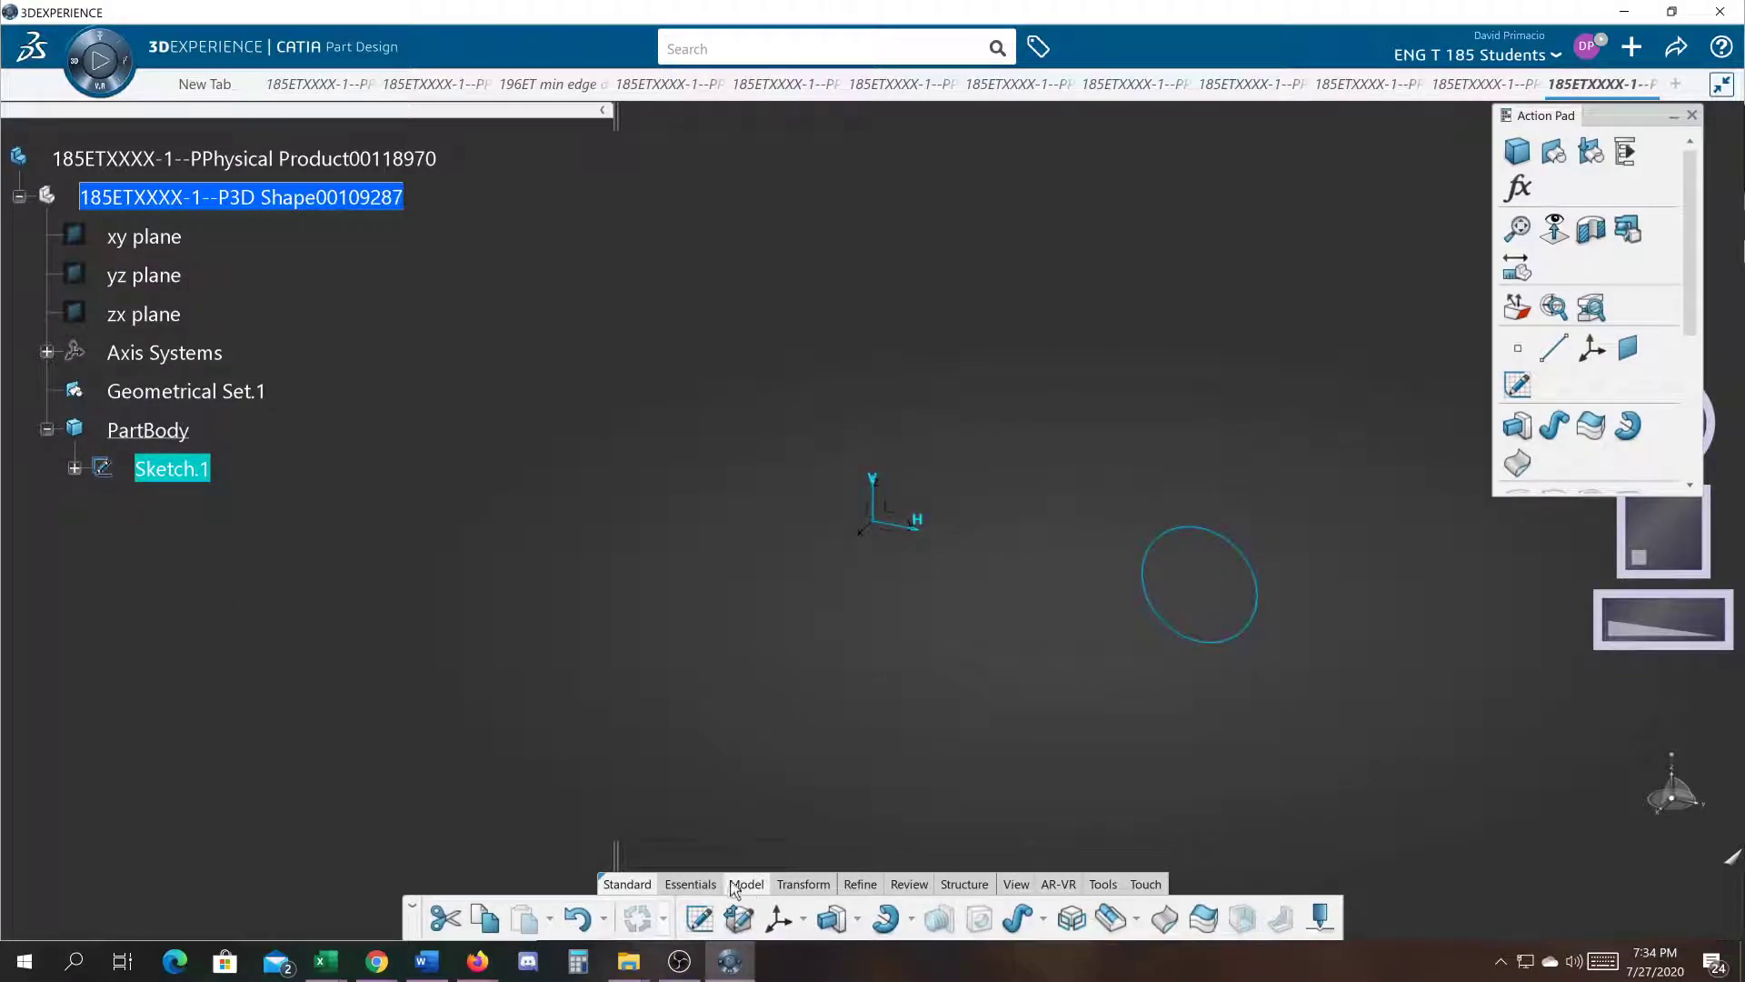
left_click(887, 919)
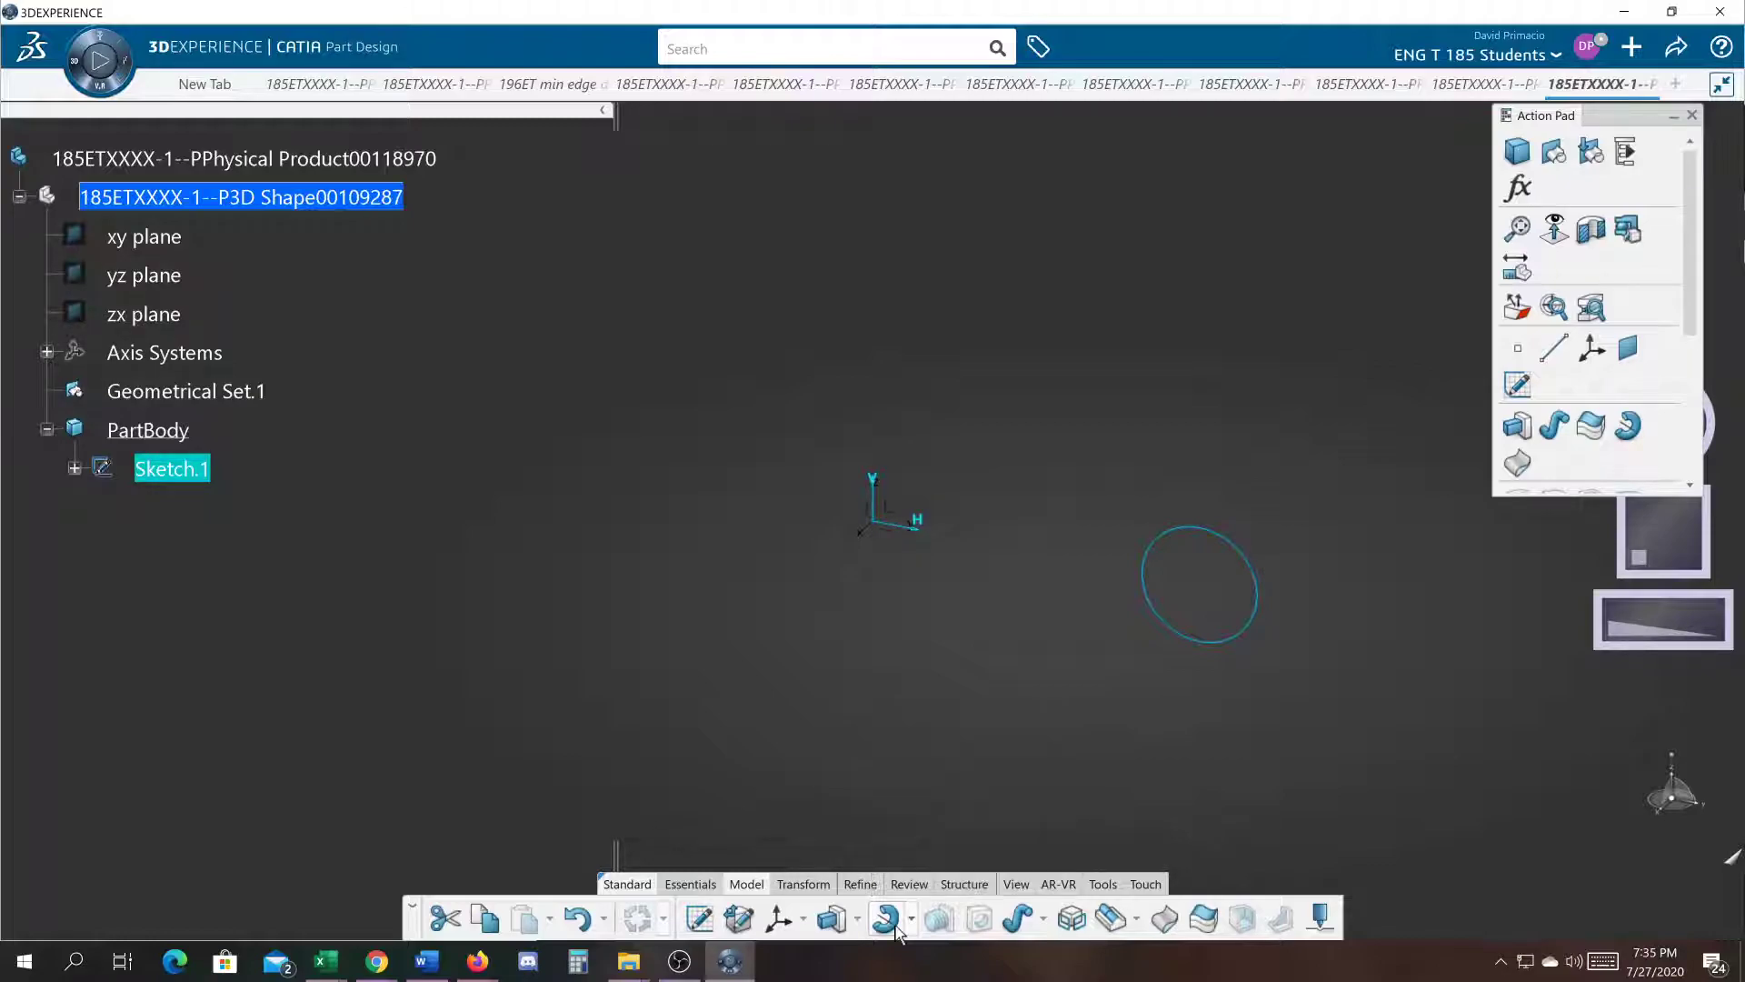
left_click(878, 482)
left_click(1198, 725)
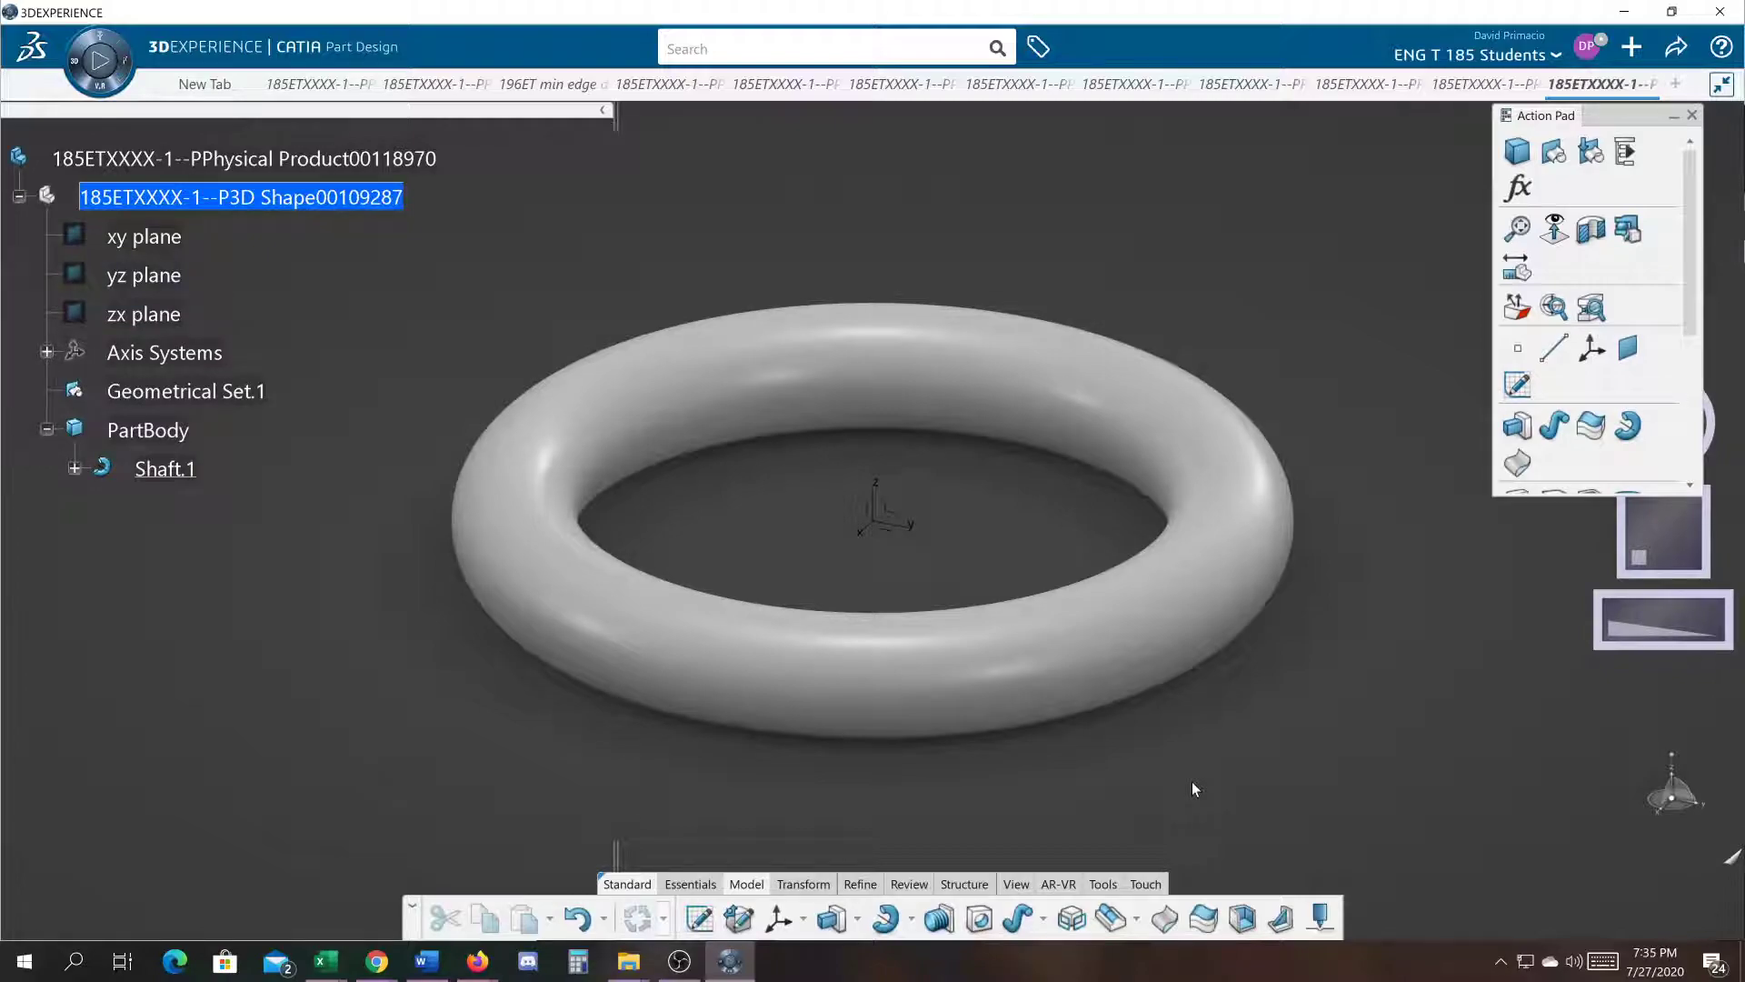
Step: Create another Part Design part in a fresh tab and set its PartBody as the work object
left_click(1675, 83)
left_click(72, 64)
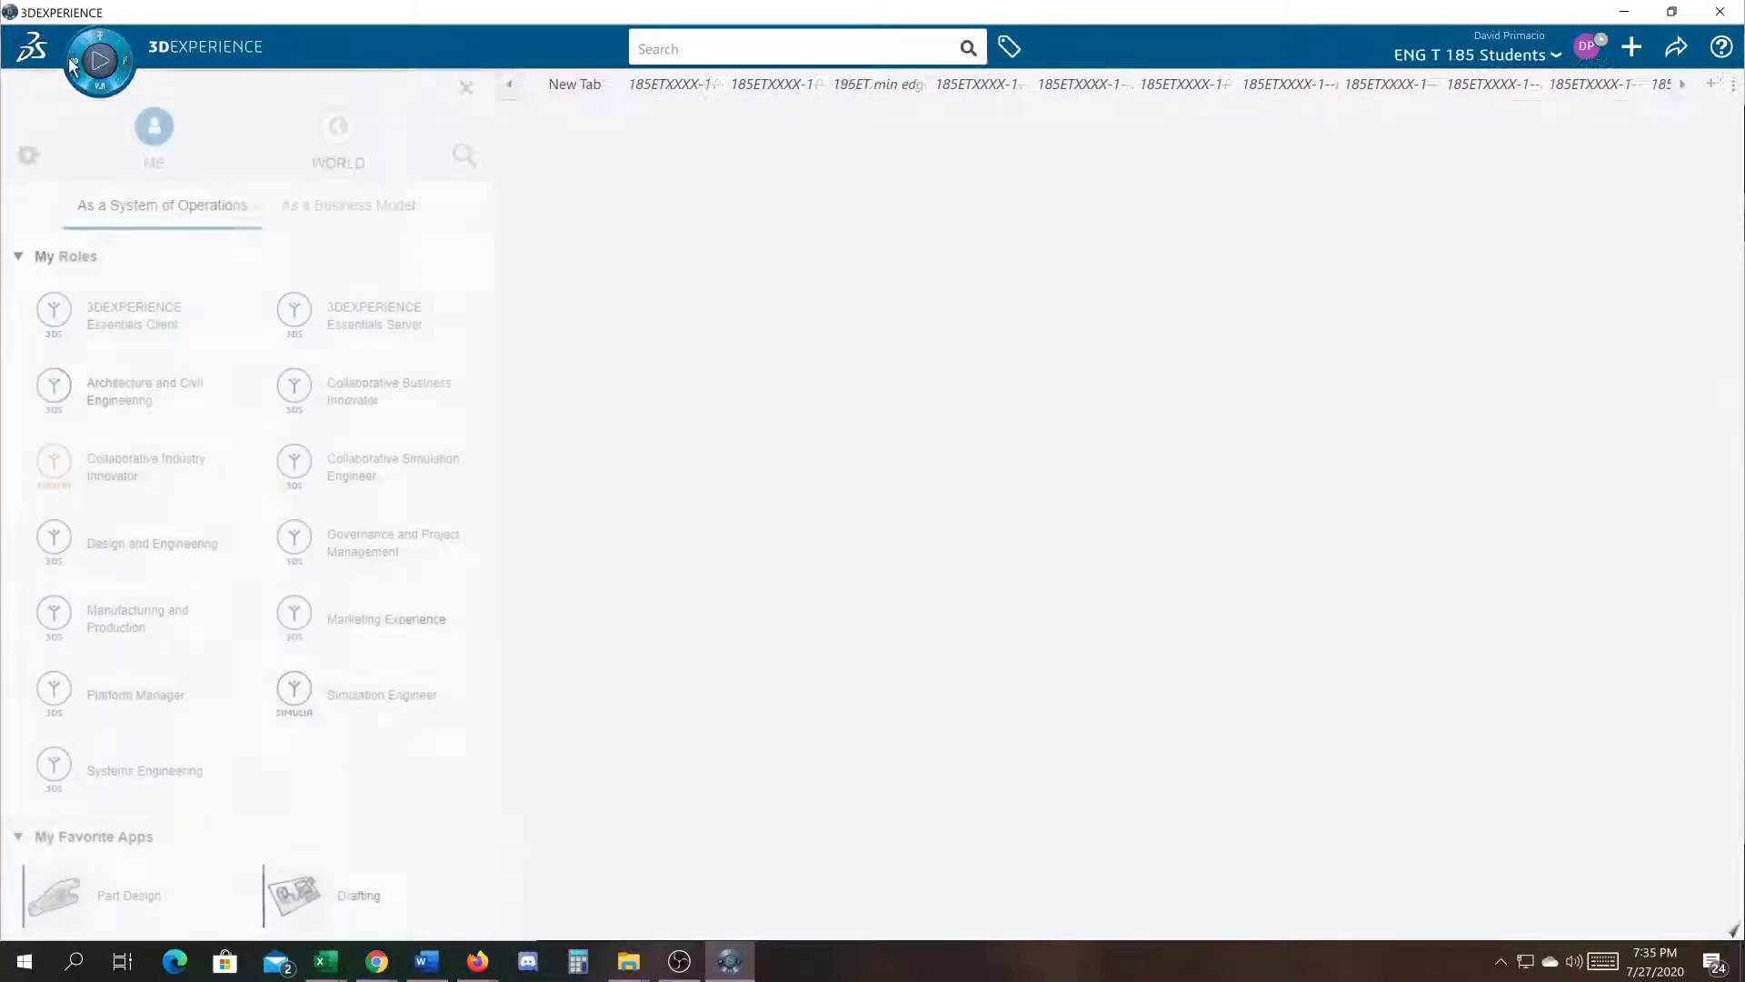
left_click(73, 894)
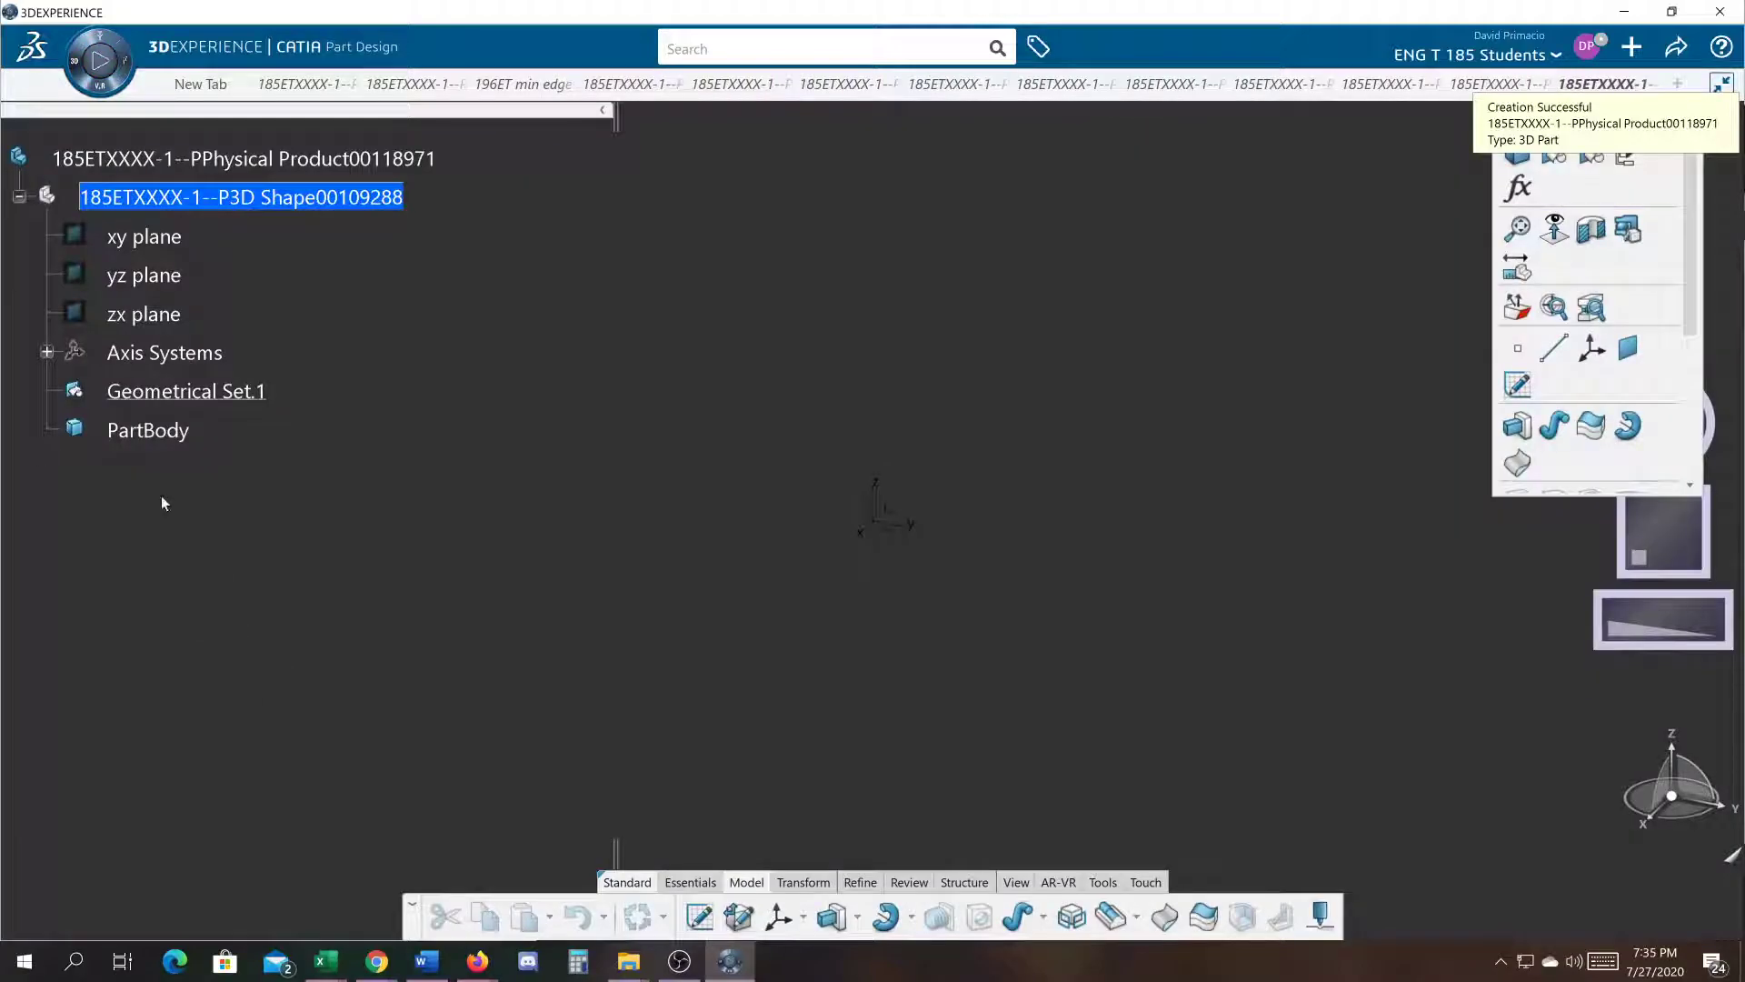
right_click(139, 432)
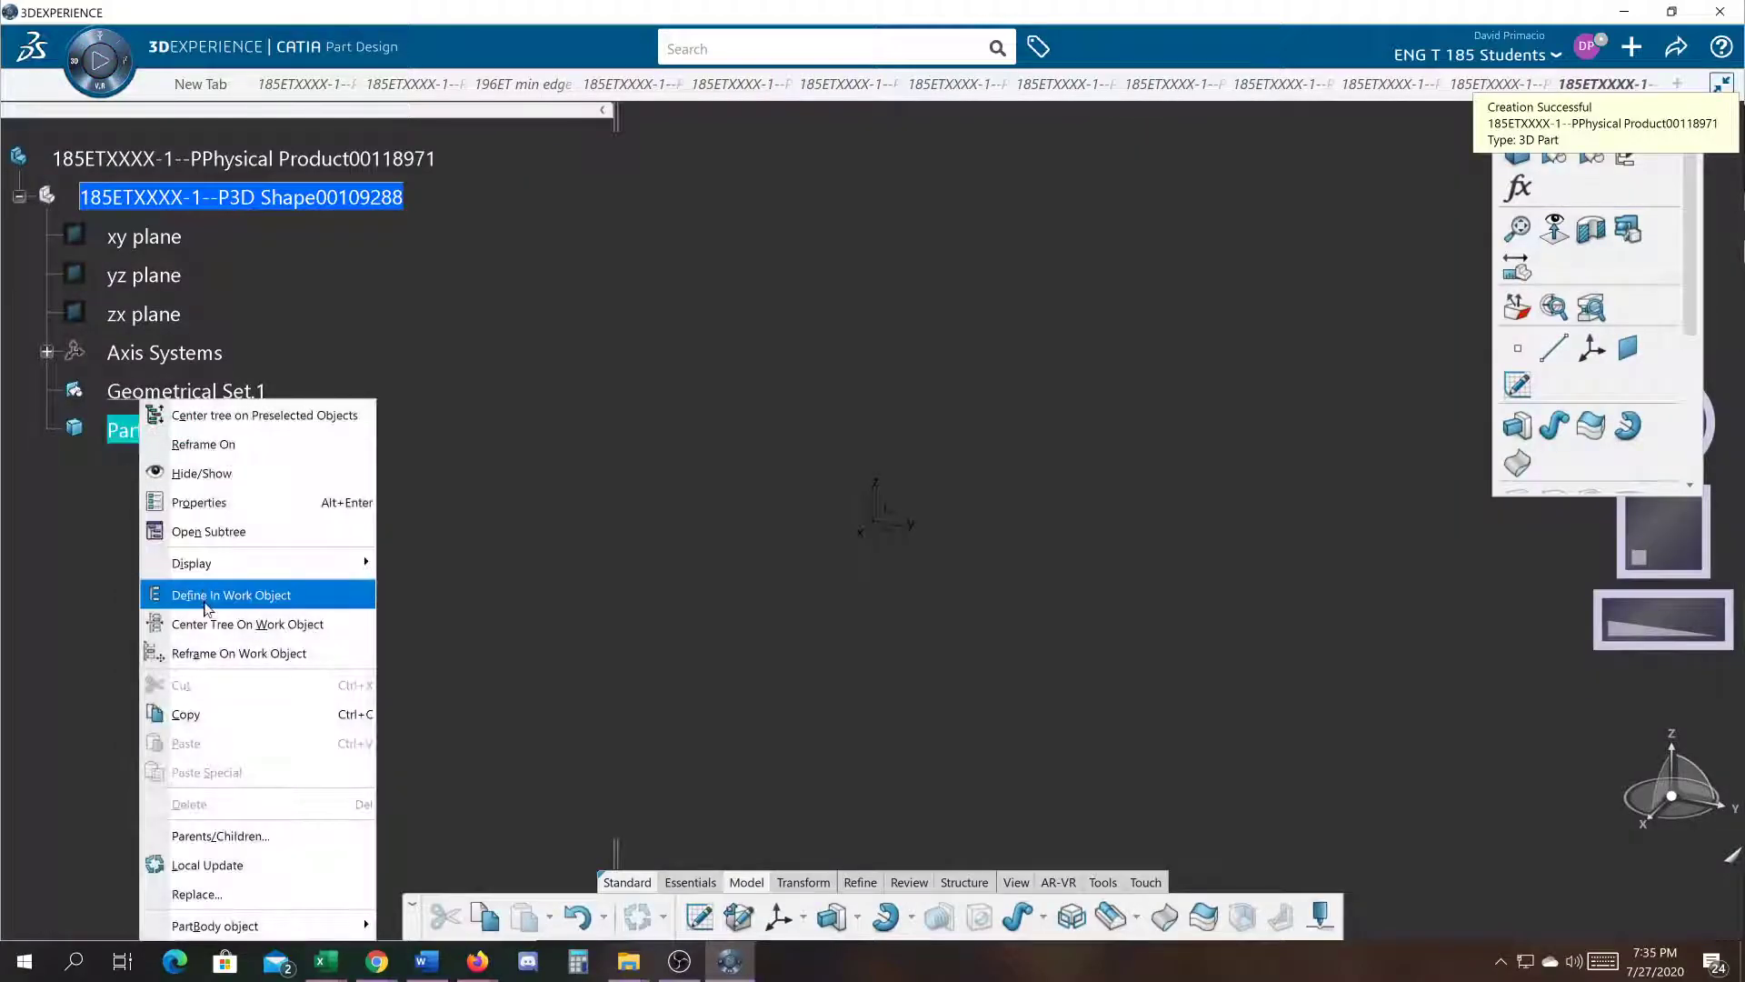
left_click(204, 595)
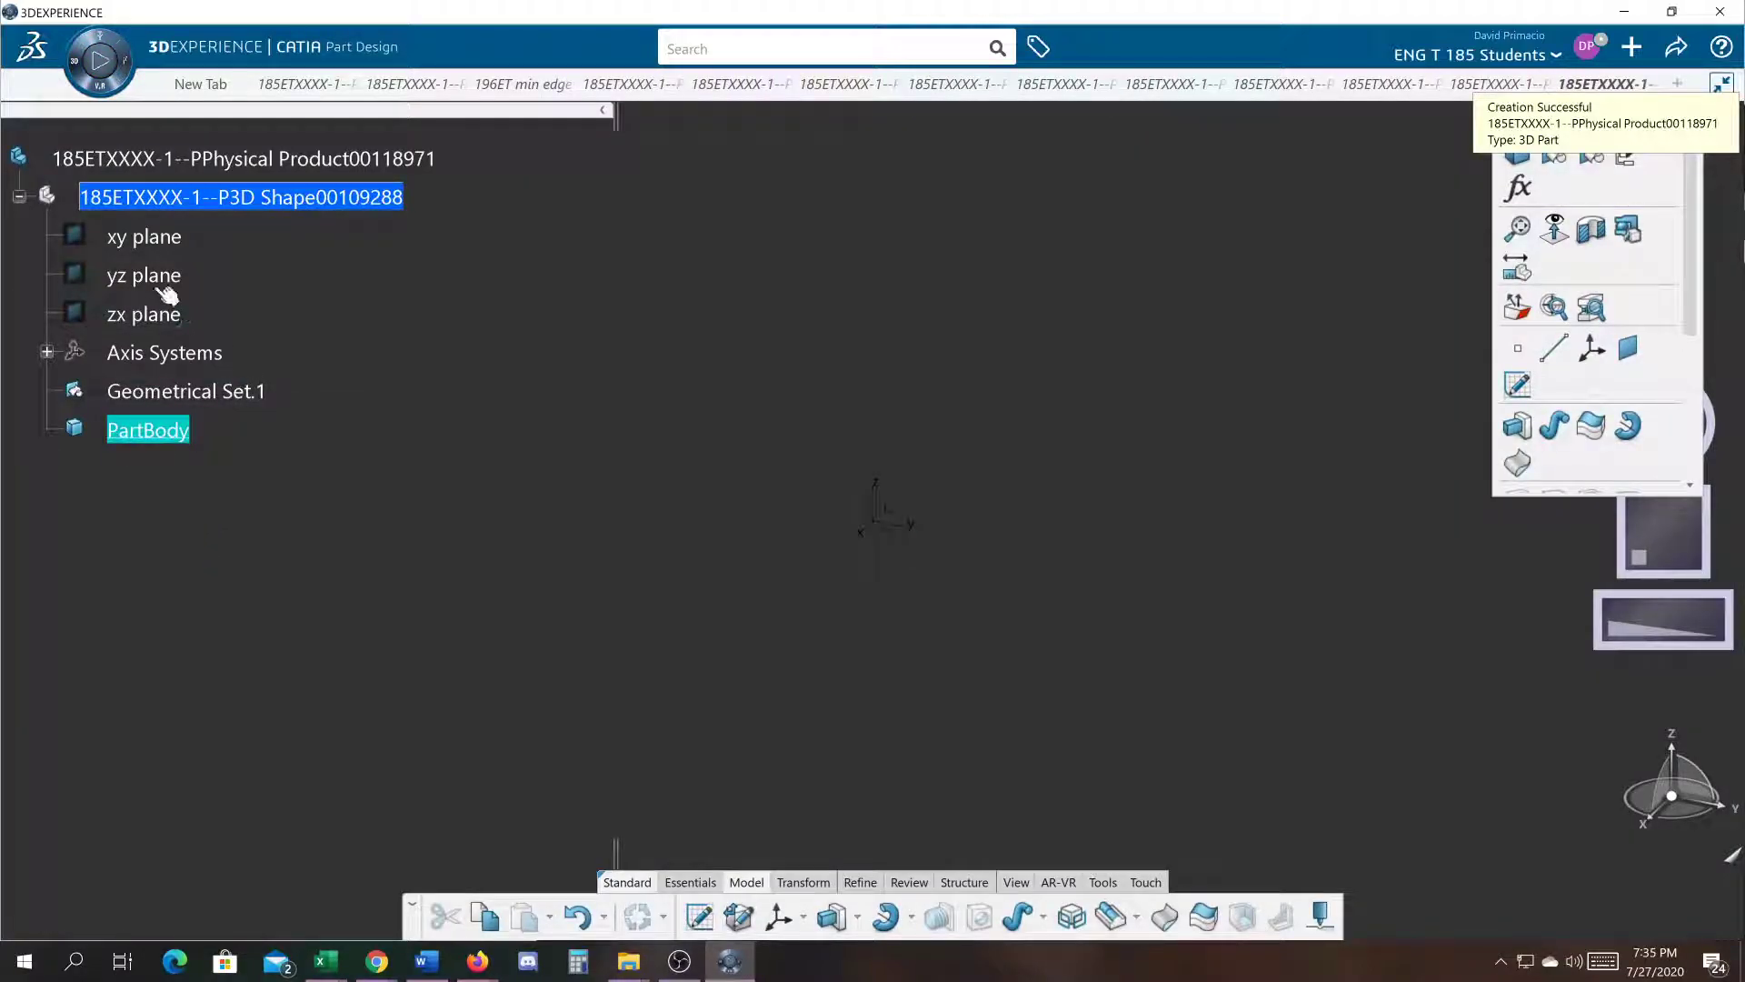
Step: On the part's yz plane, sketch a circle of about 2.6 in radius centred on the origin, and exit the sketch
left_click(890, 518)
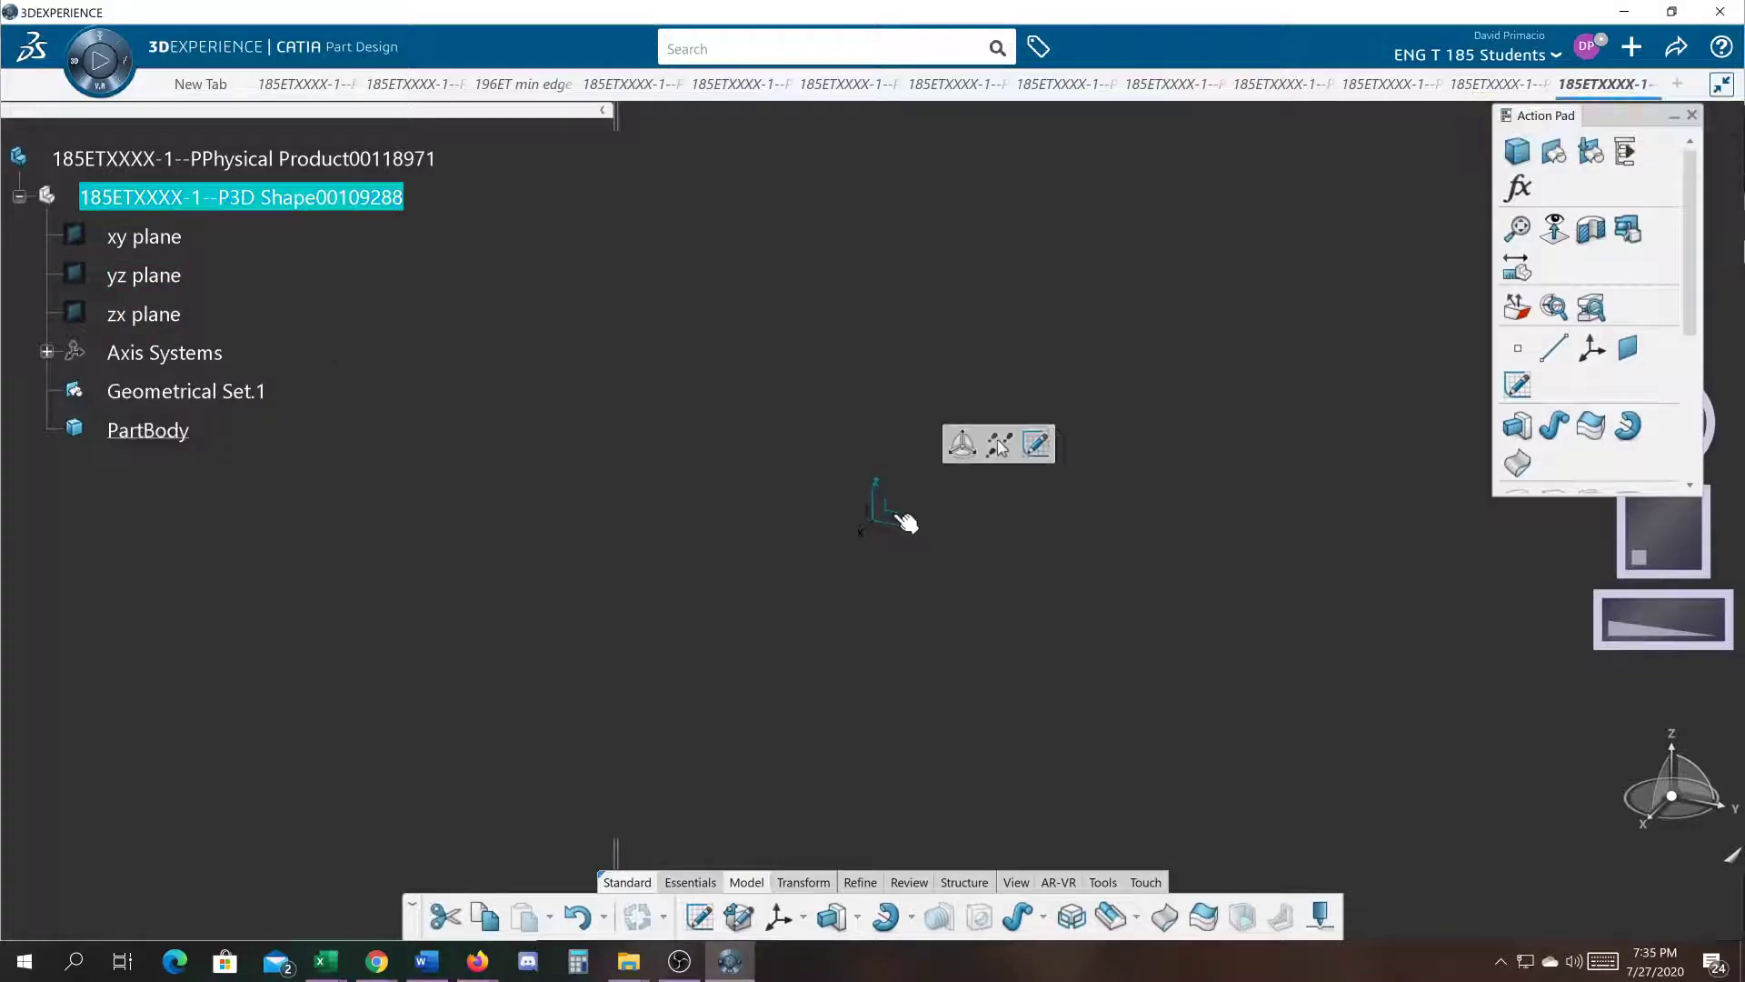
left_click(1036, 445)
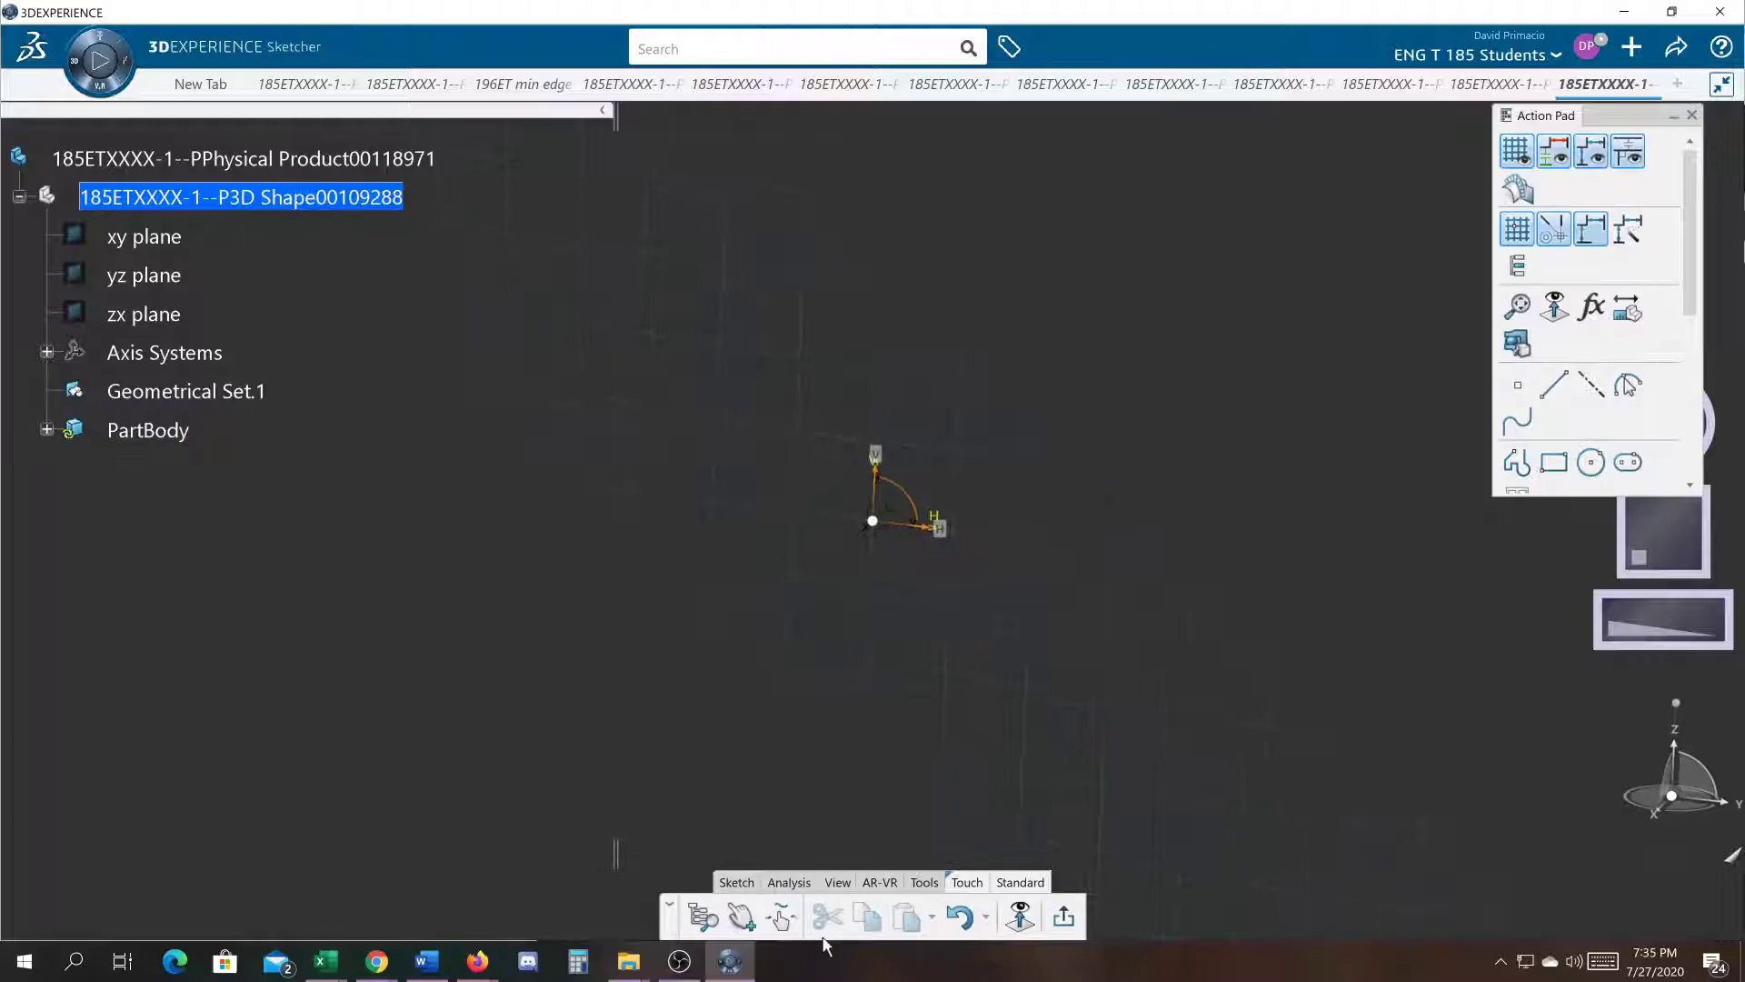
left_click(743, 882)
left_click(500, 916)
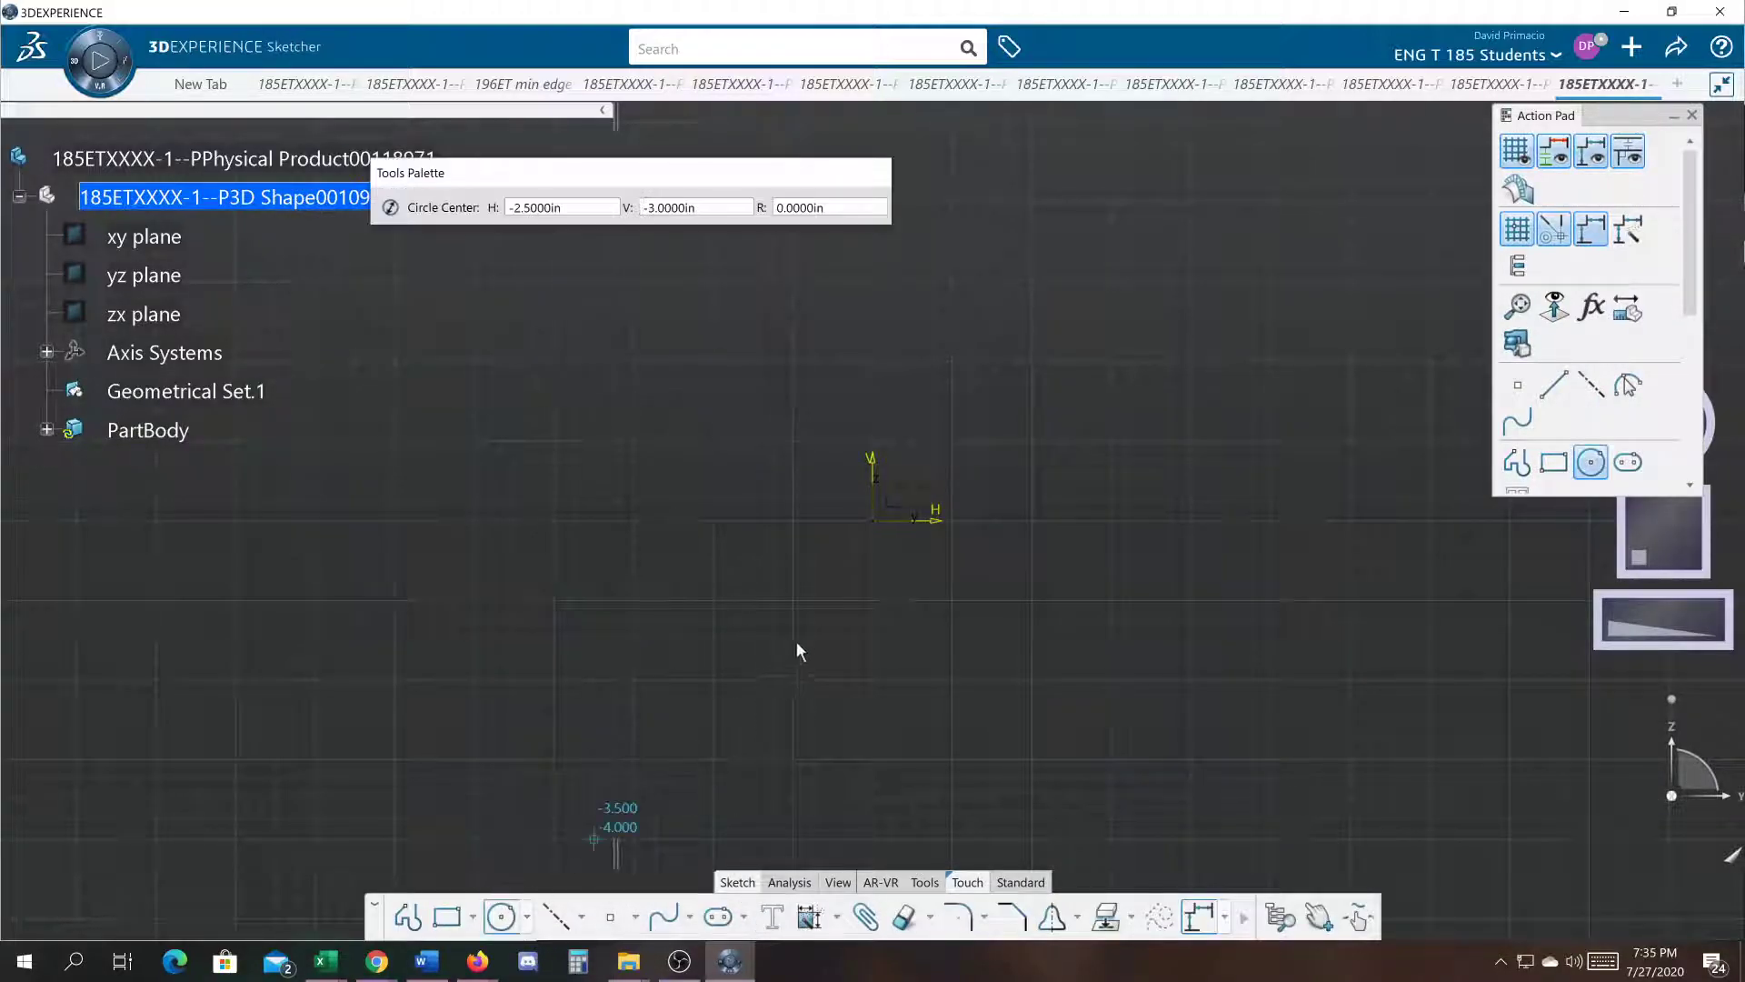
left_click(874, 518)
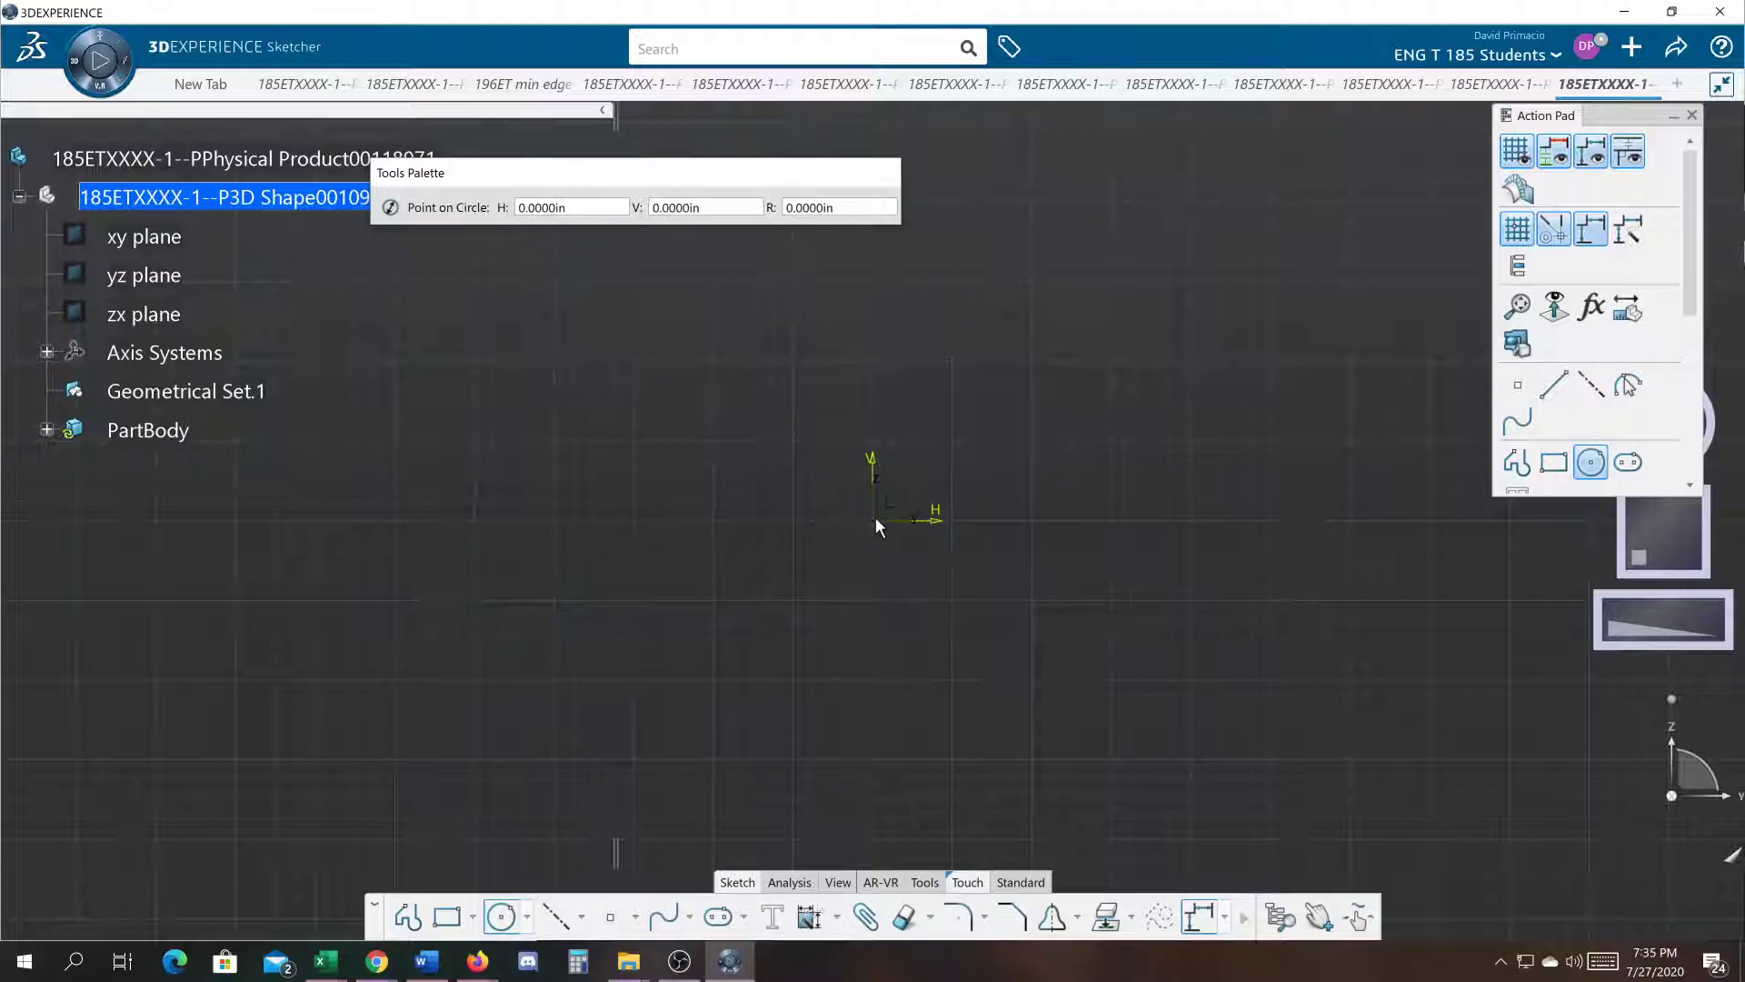
left_click(982, 347)
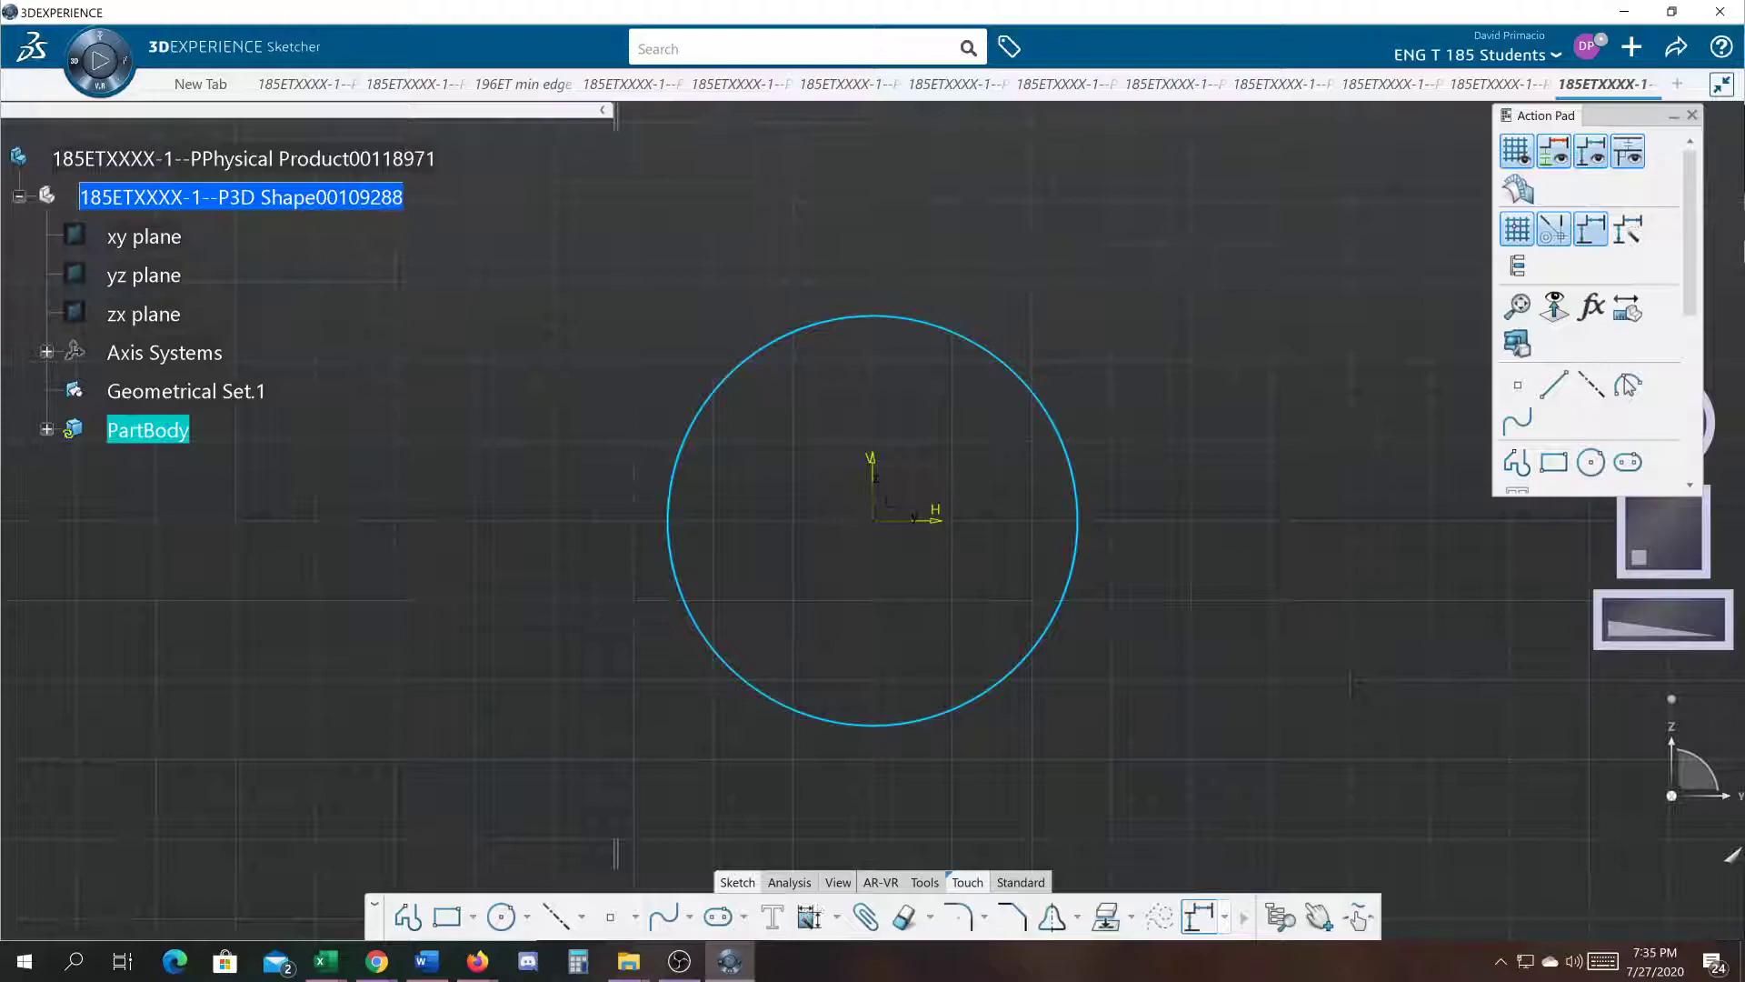
left_click(1021, 881)
left_click(1060, 917)
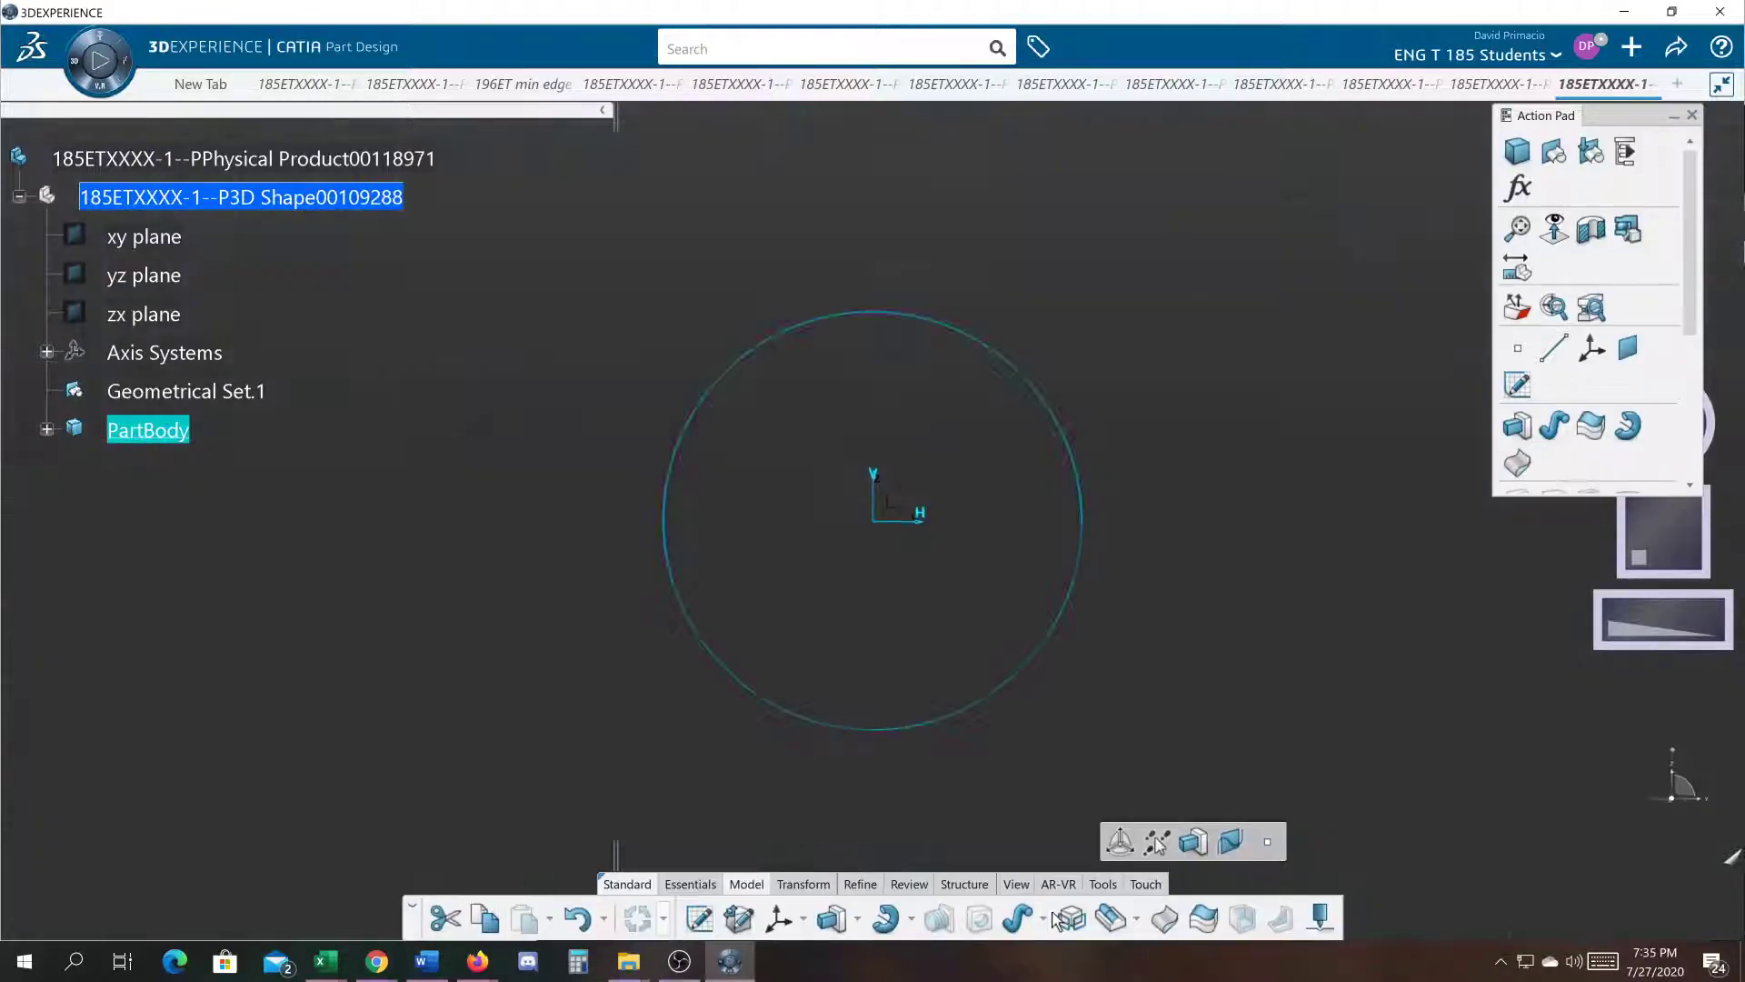
Step: Try to revolve the origin-centred circle 360 degrees about its vertical axis with Shaft
left_click(886, 918)
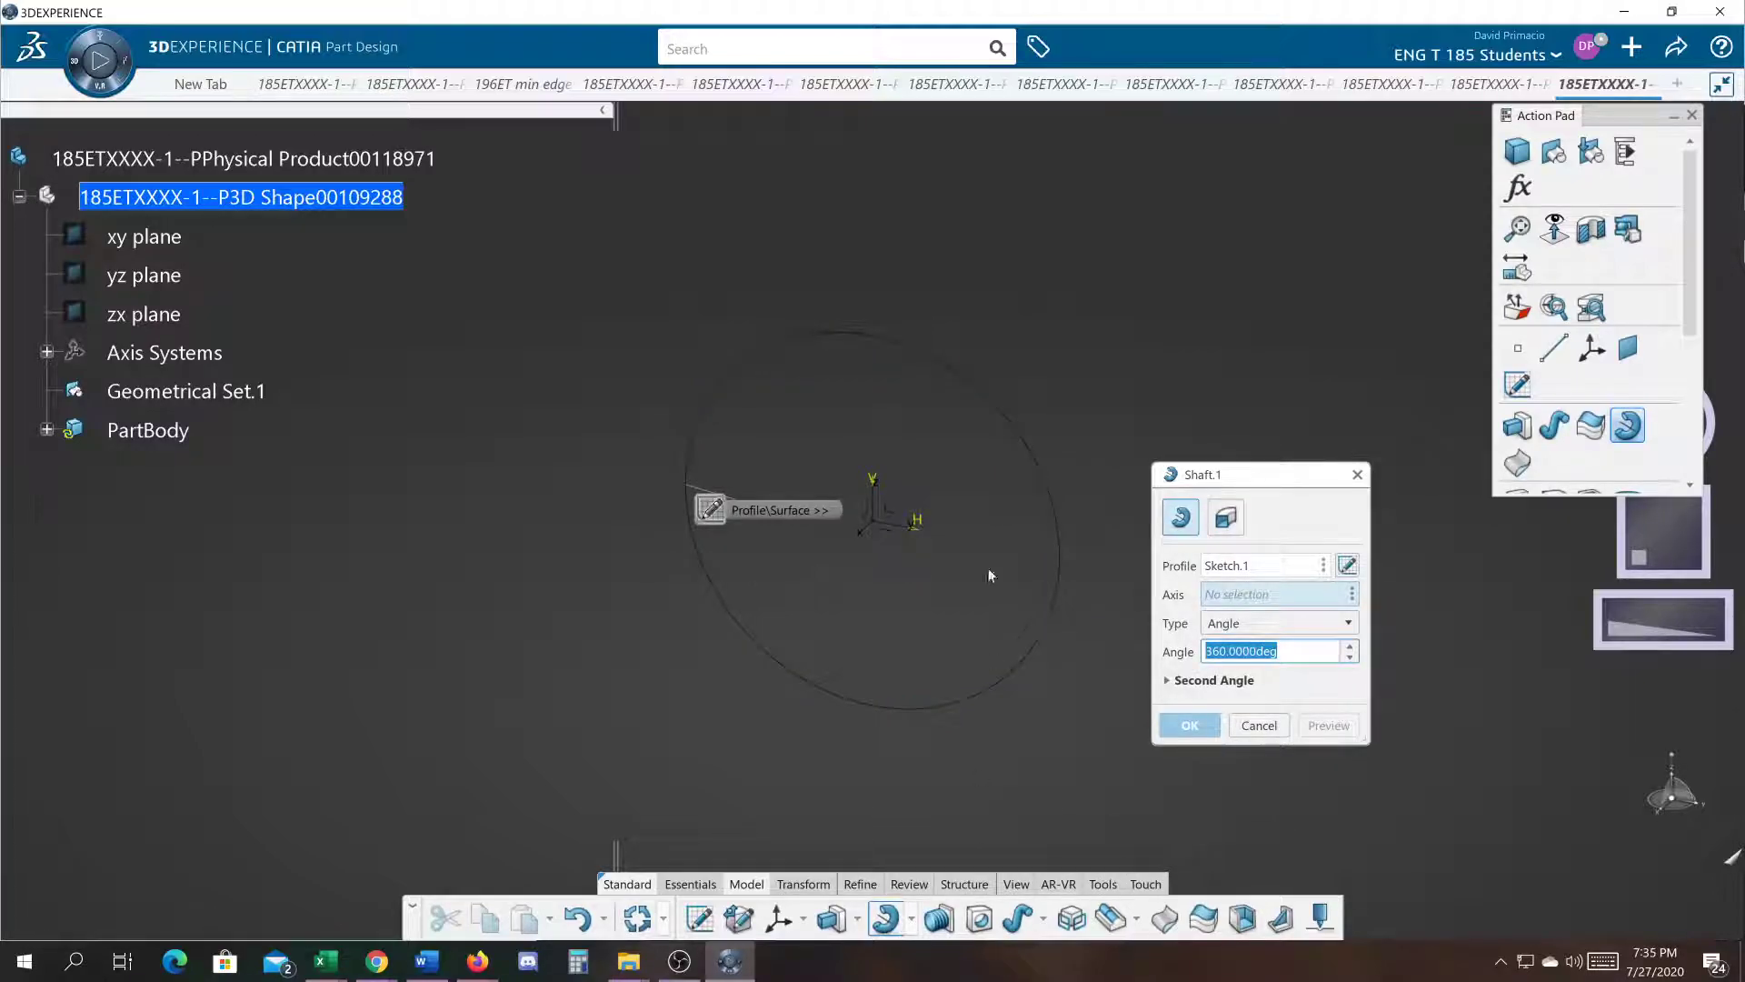
left_click(888, 479)
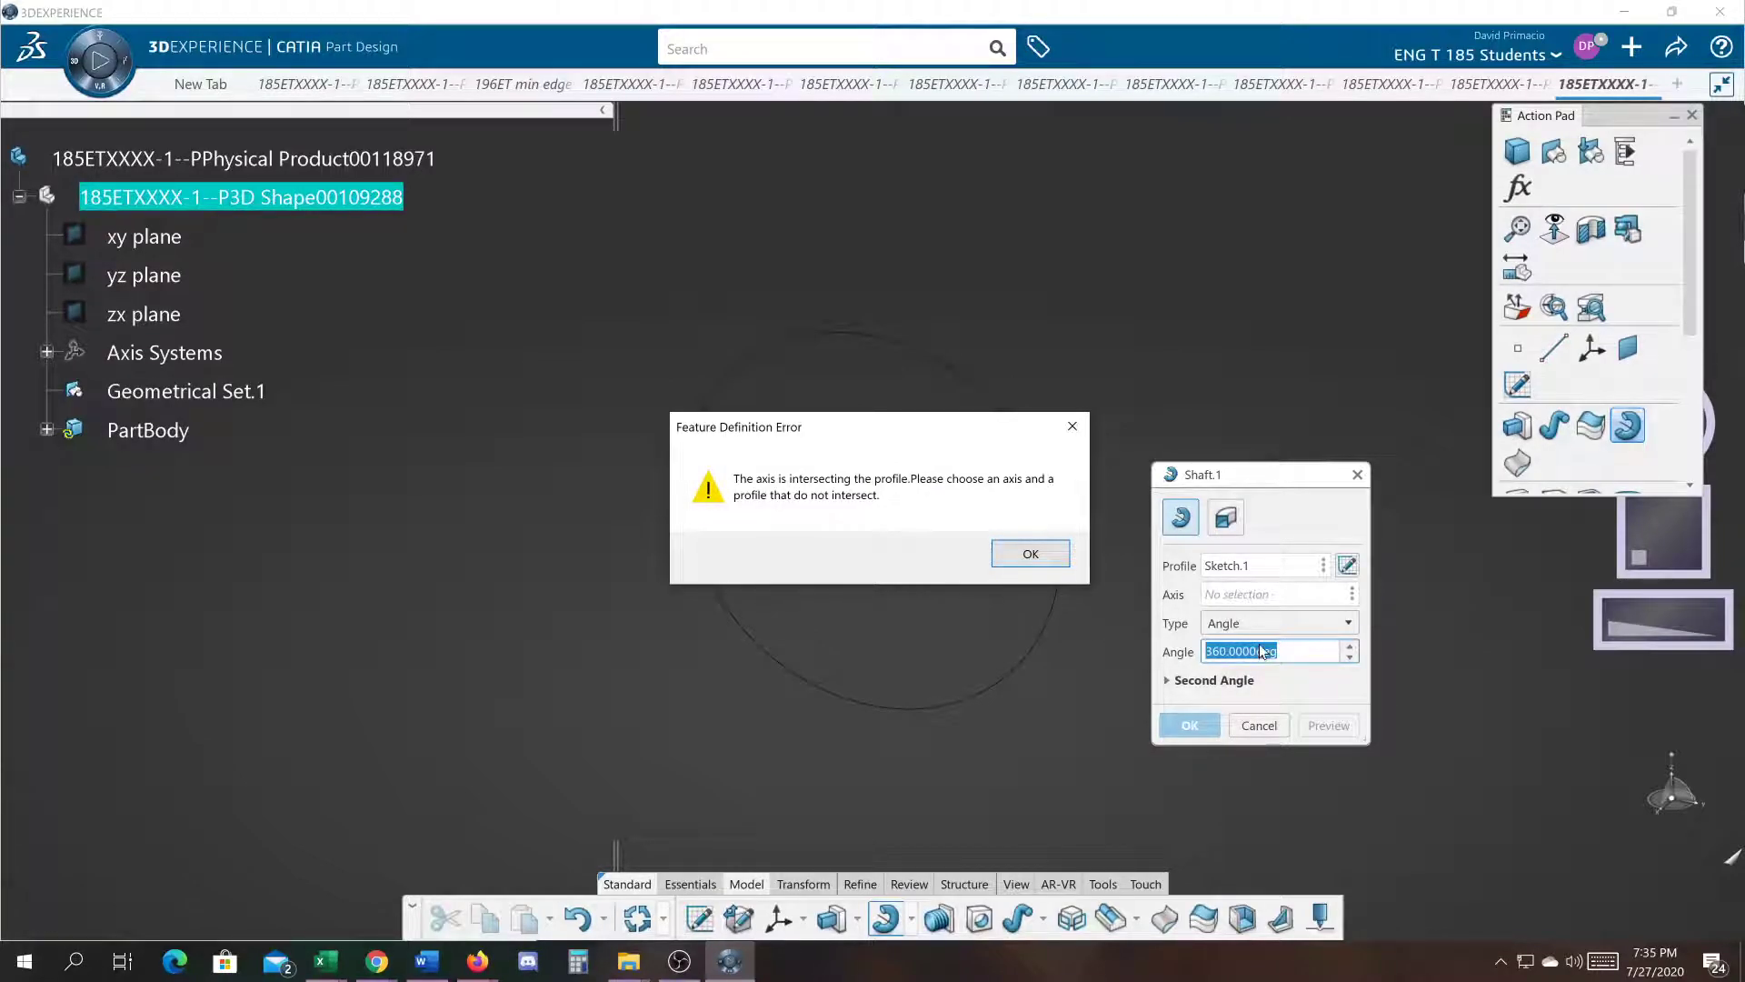
left_click_drag(920, 425, 1275, 150)
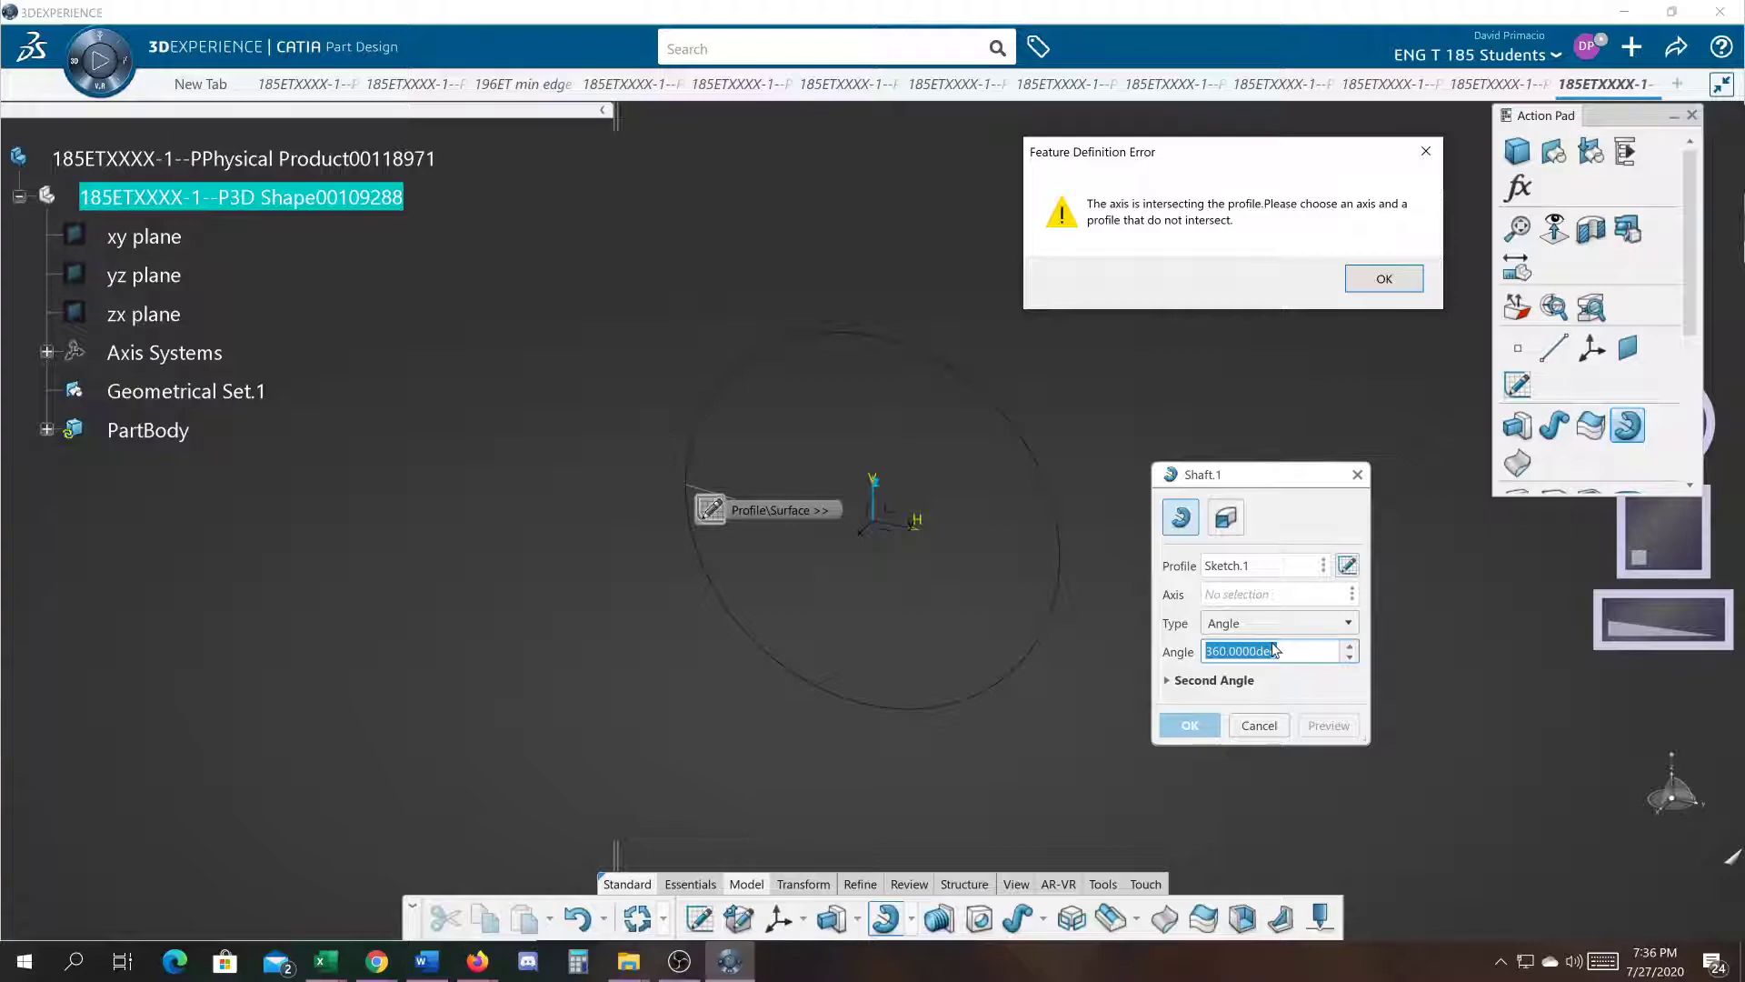
left_click(1383, 278)
Step: Set the shaft angle to 180 degrees, try the vertical axis for the circle again, and cancel the shaft
type("1800")
key("BackSpace")
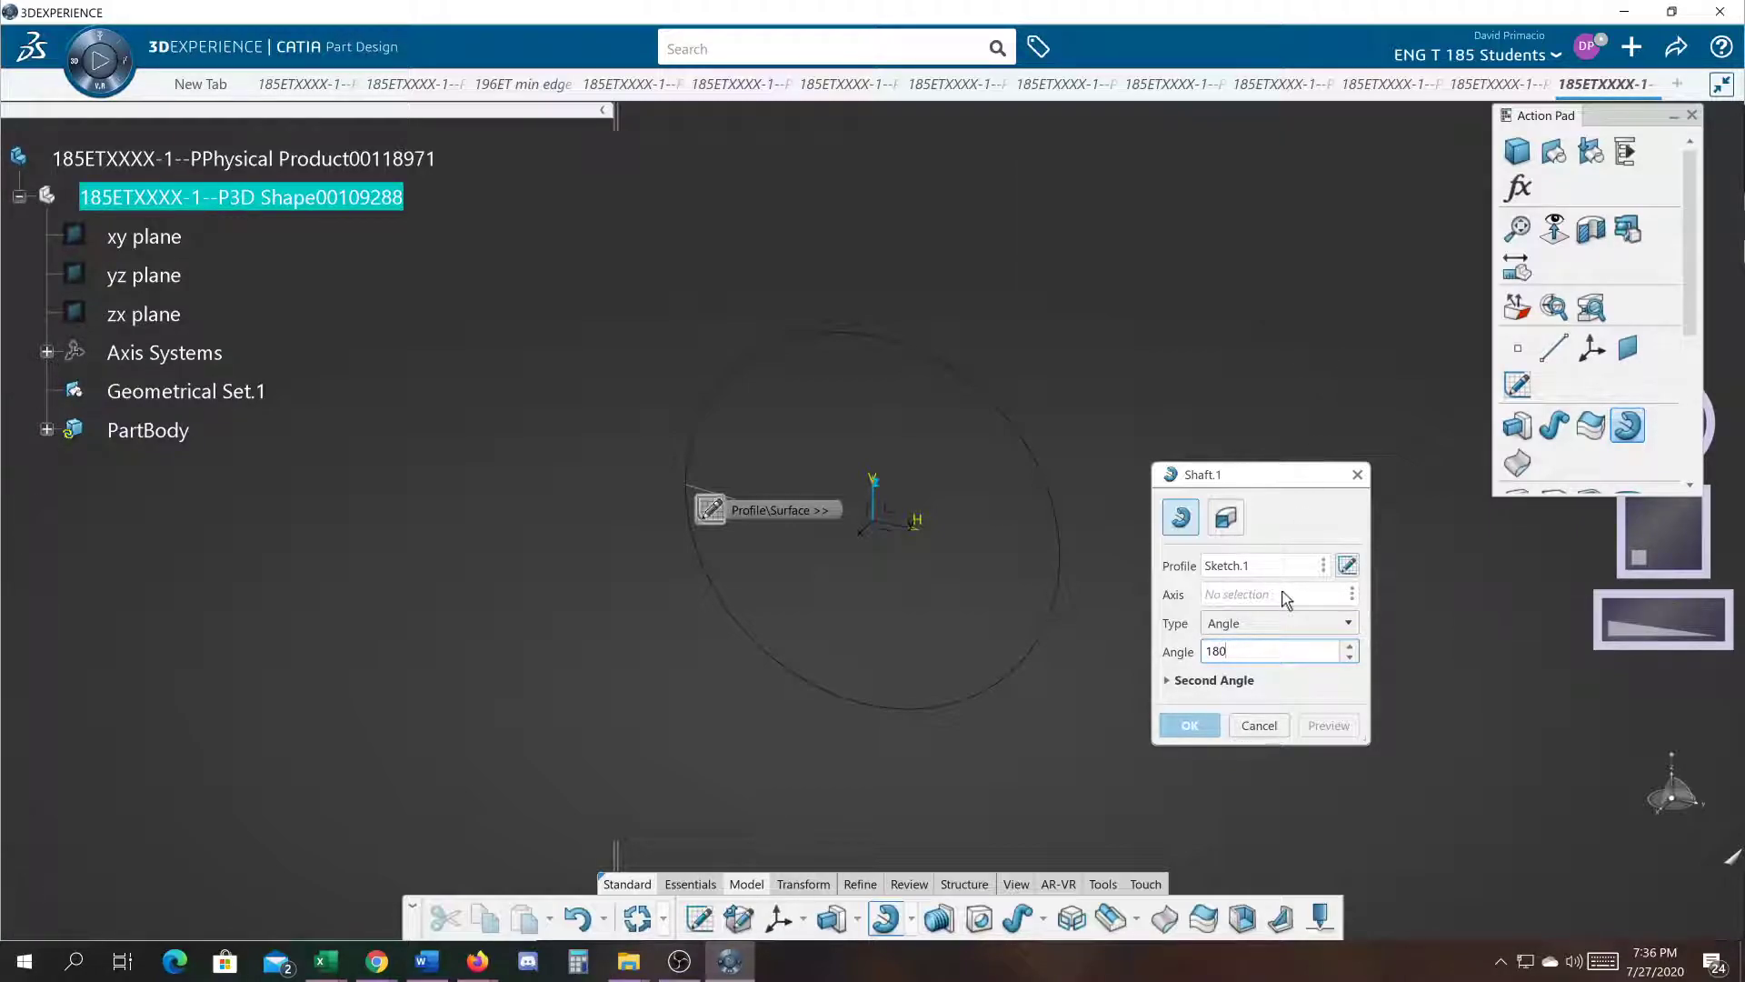
key("Return")
left_click(1215, 600)
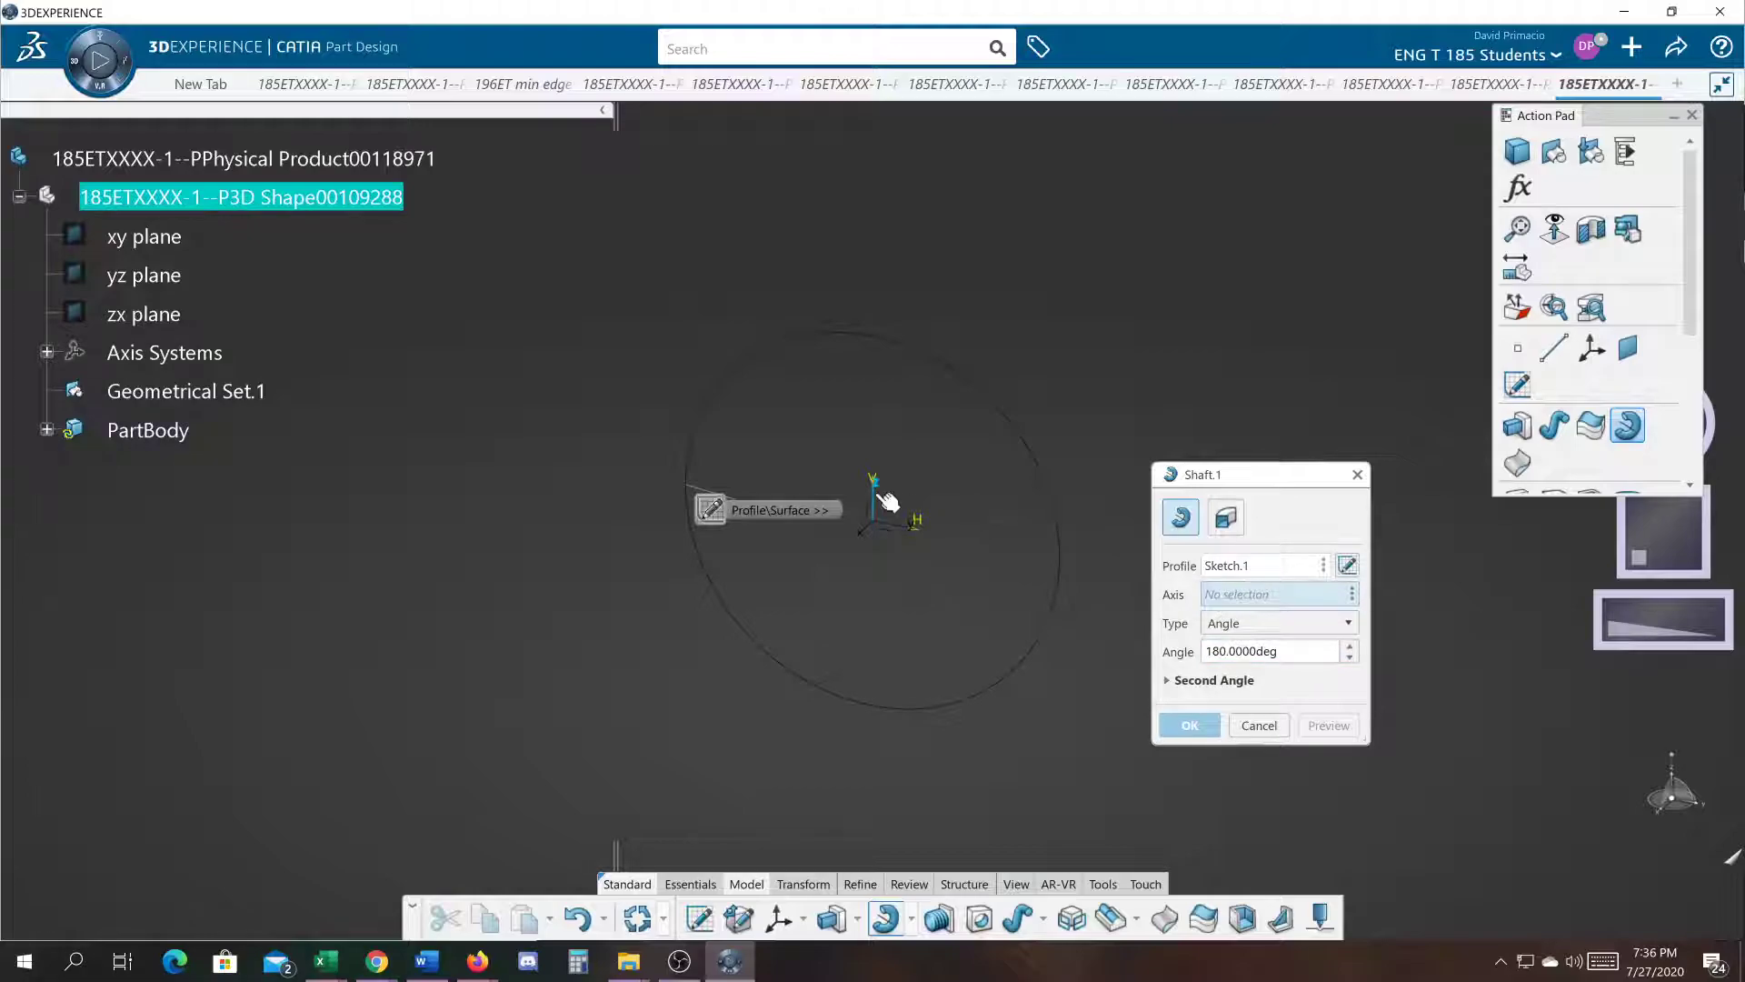
left_click(875, 495)
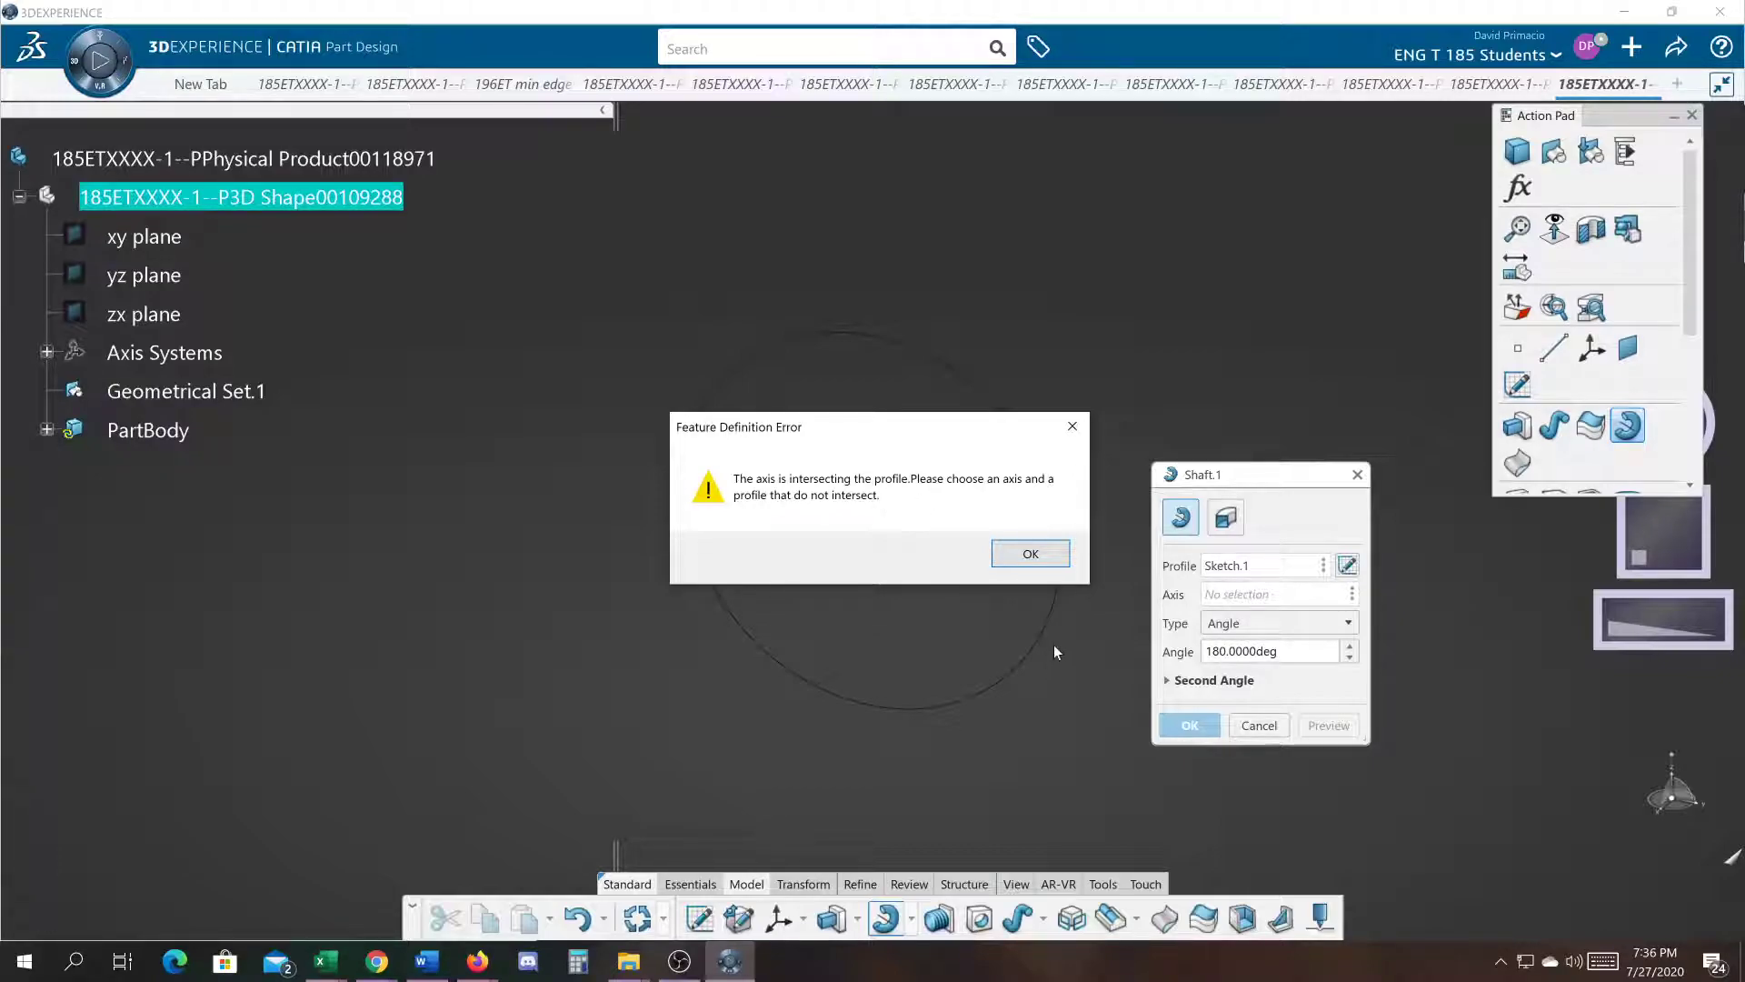
left_click(1007, 556)
left_click(1259, 724)
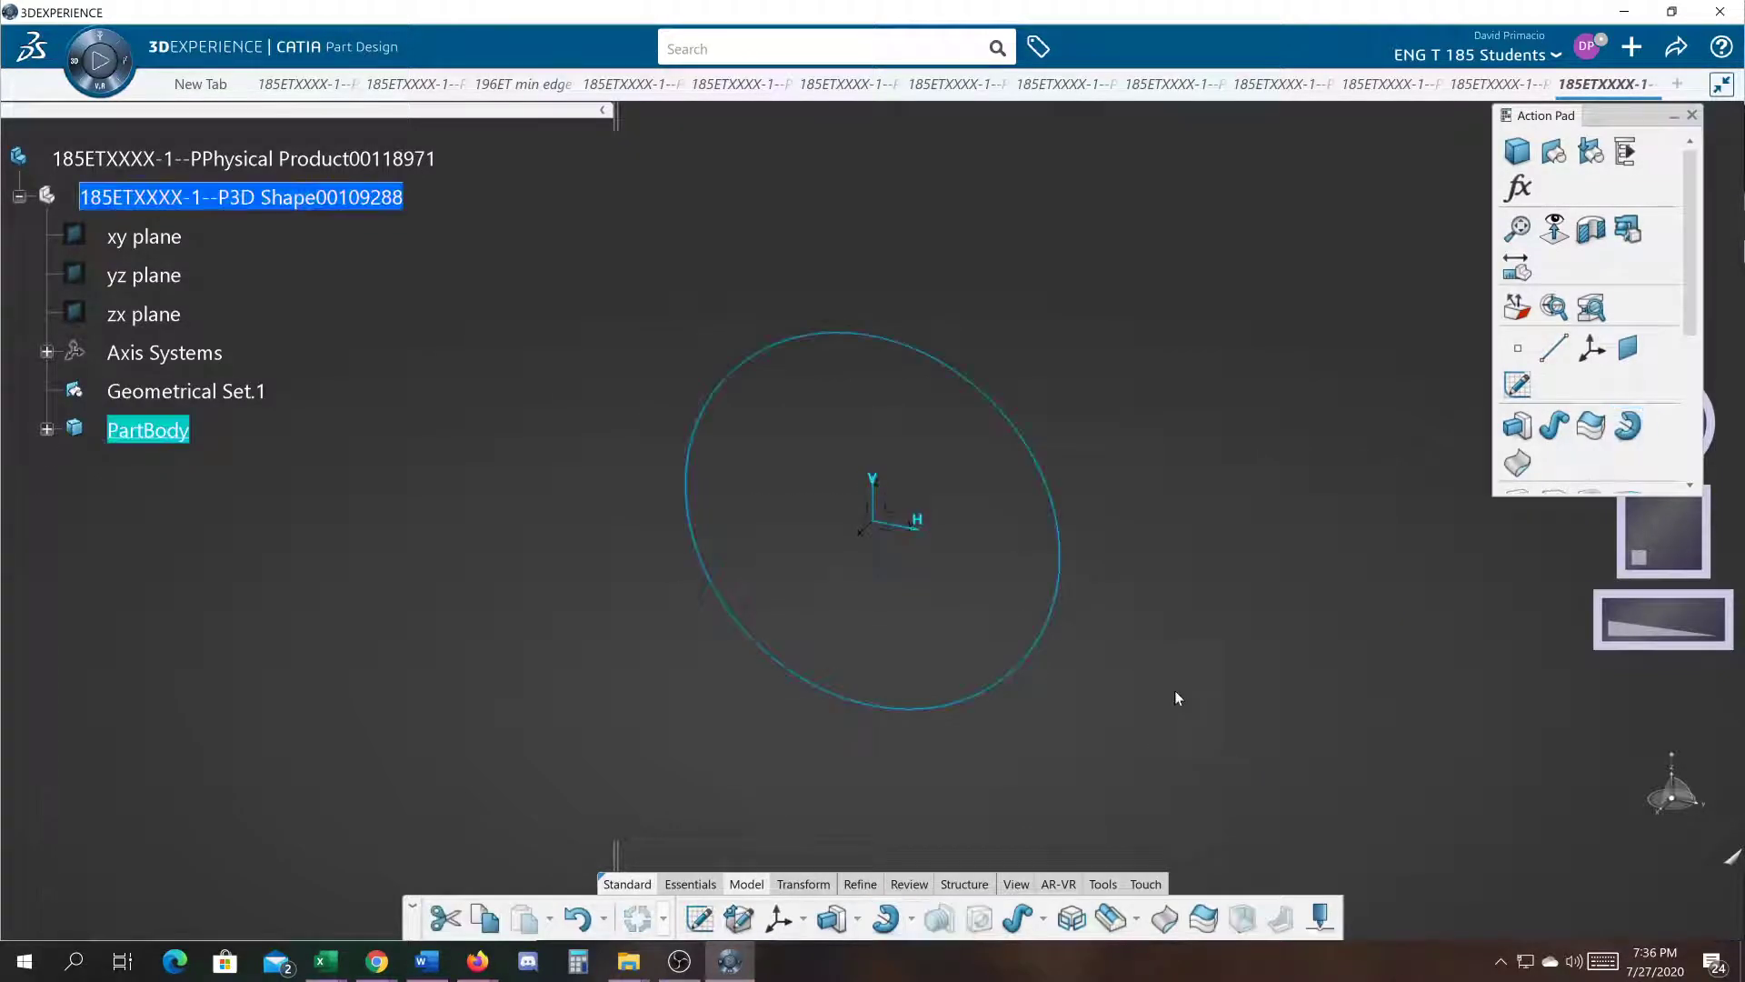
Step: Reopen the circle's sketch and draw a vertical line about 5 in long through the centre, spanning the circle
left_click(46, 429)
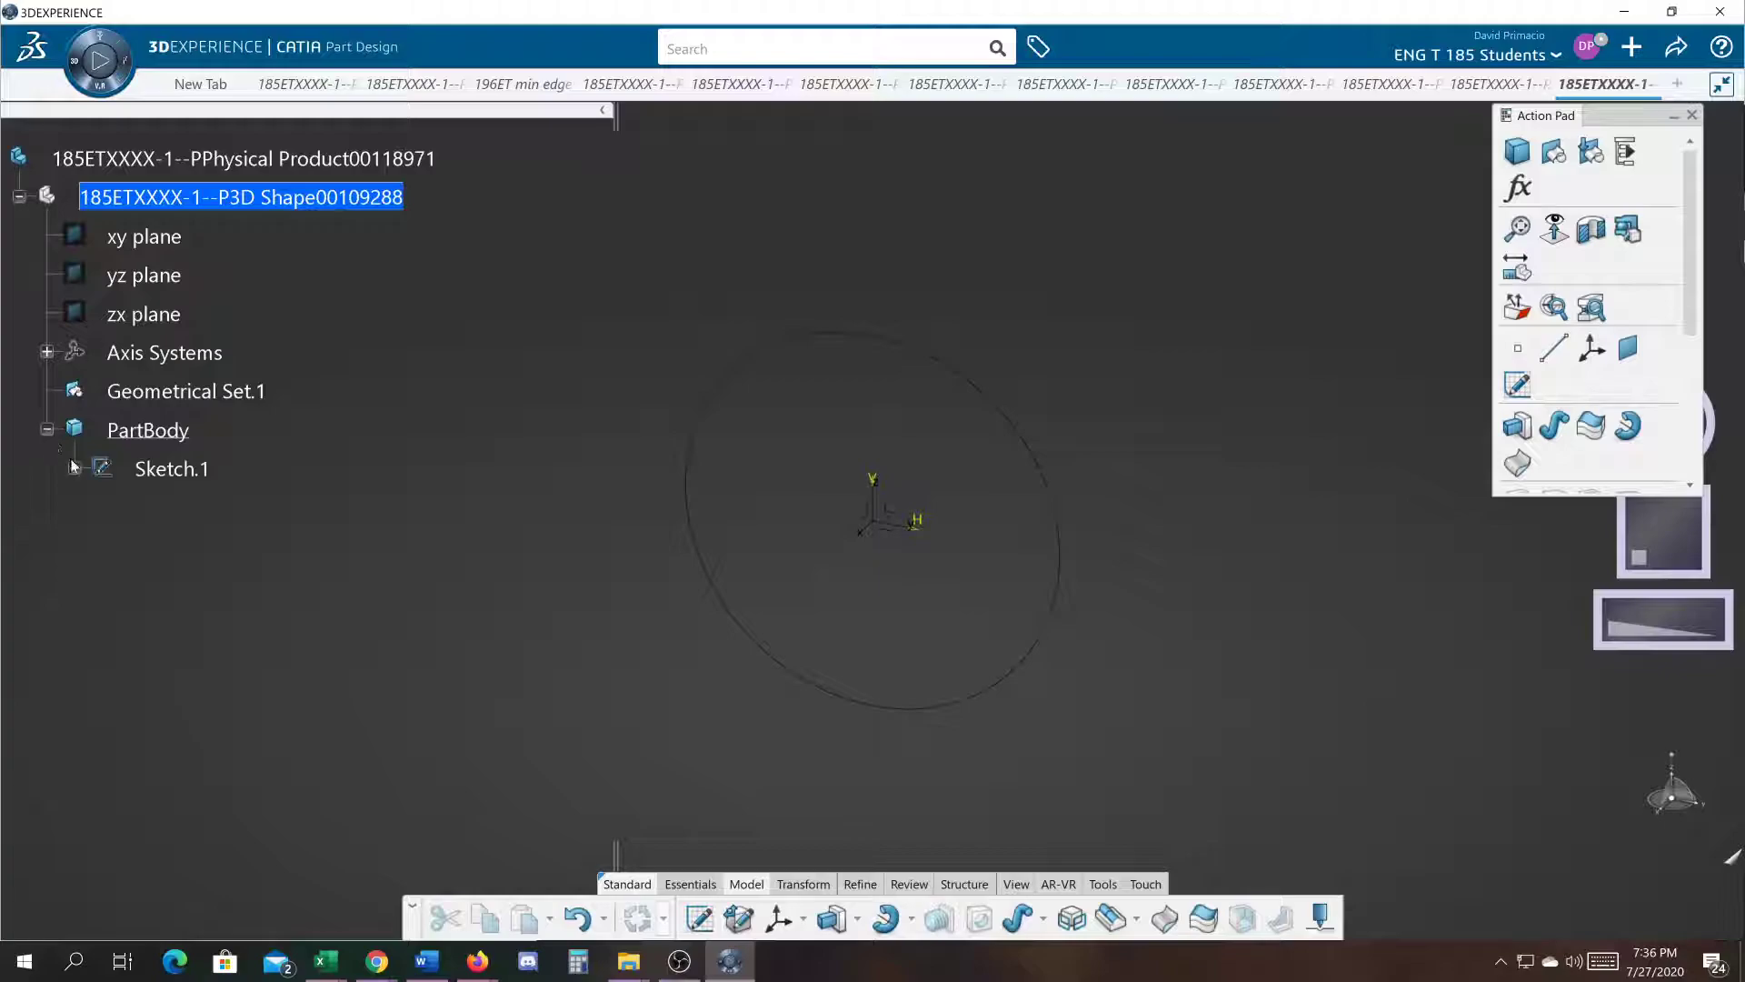
left_click(182, 469)
double_click(182, 469)
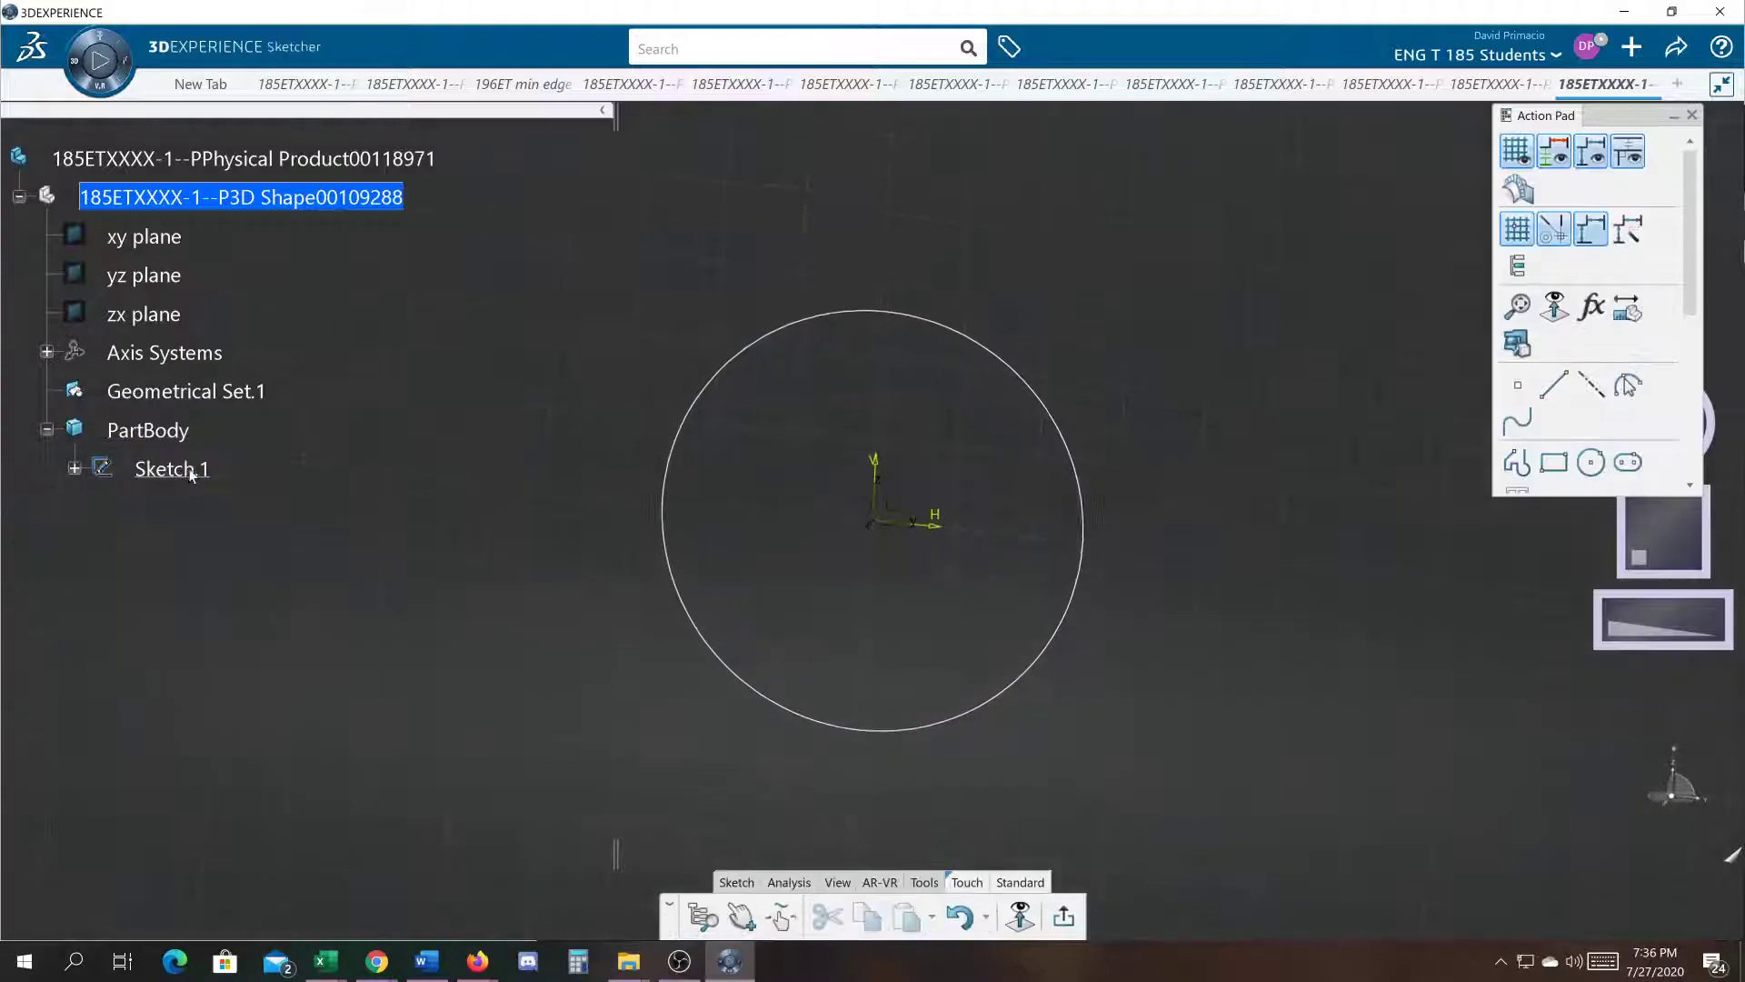
left_click(791, 885)
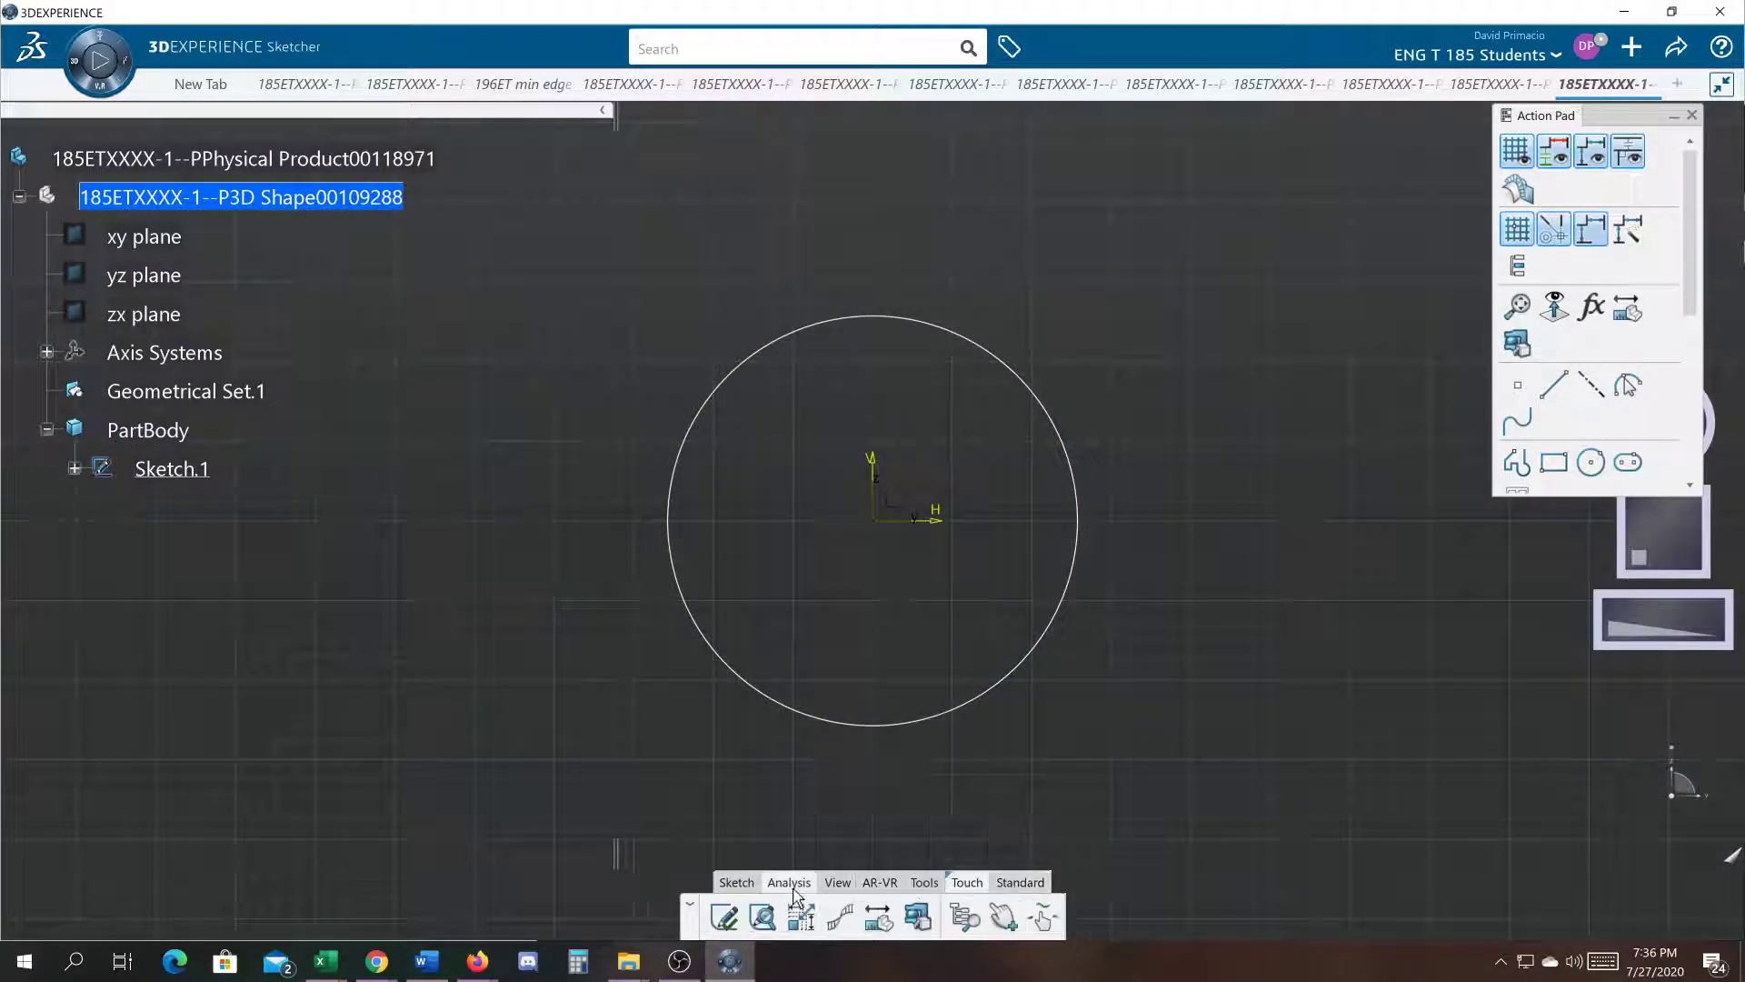
left_click(747, 885)
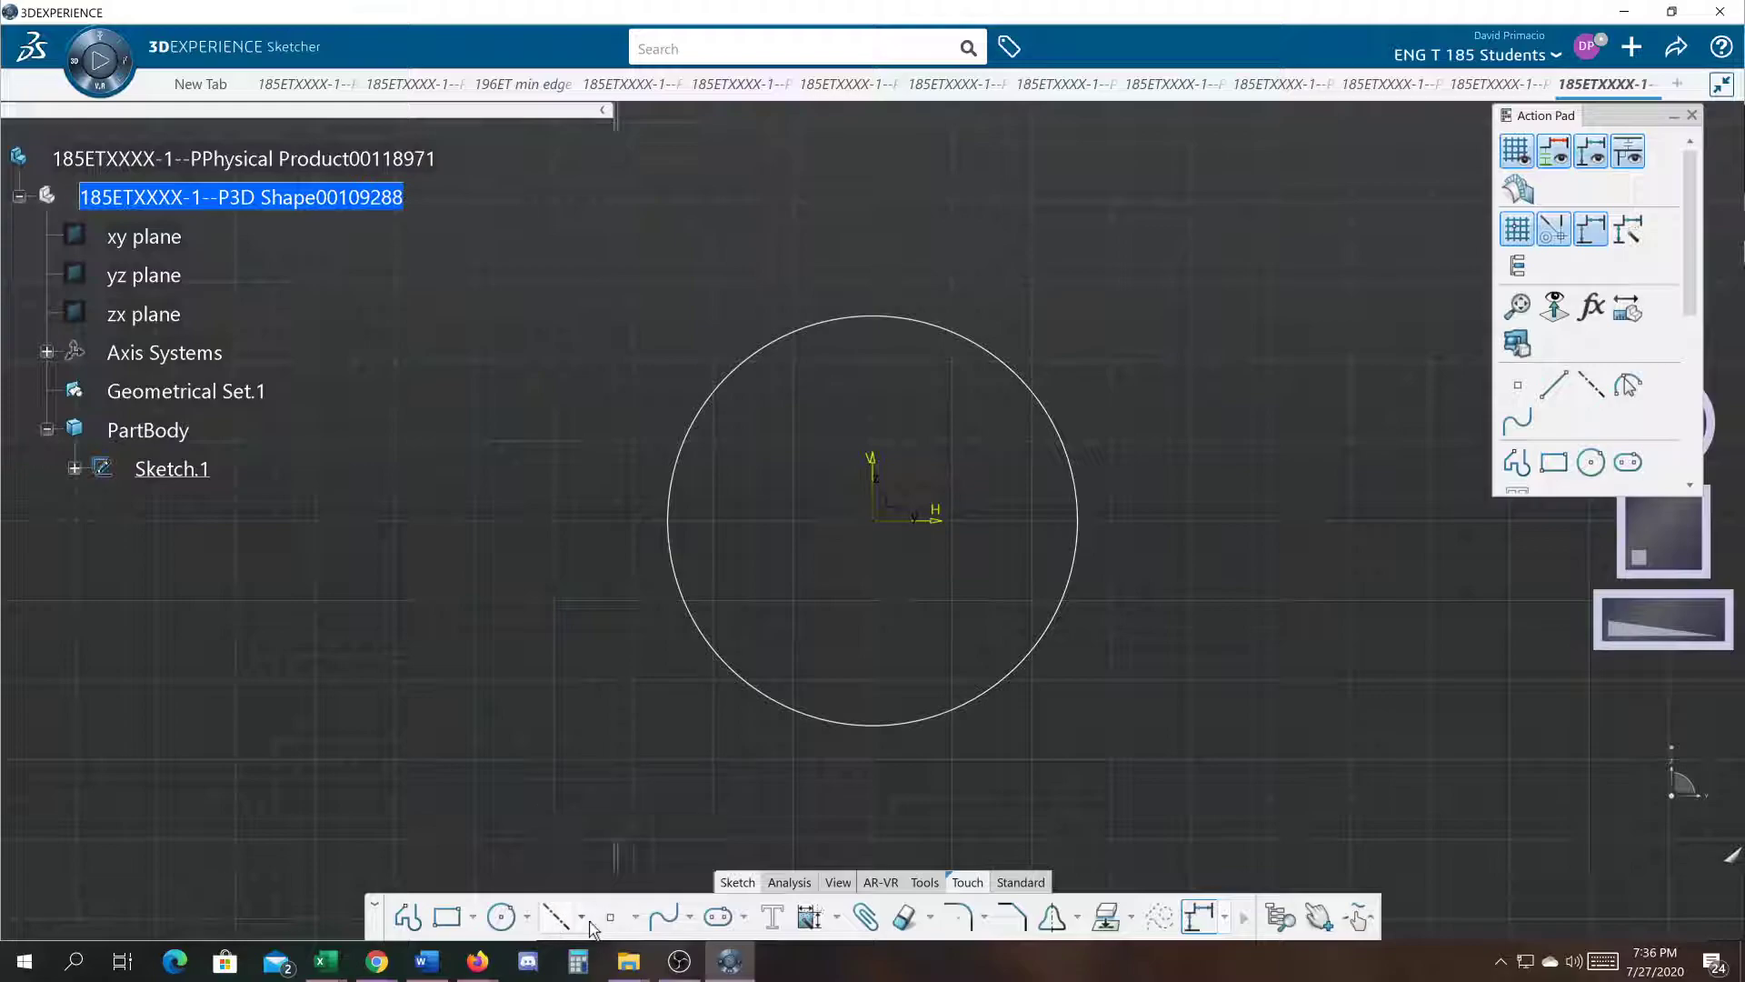
left_click(590, 921)
left_click(592, 685)
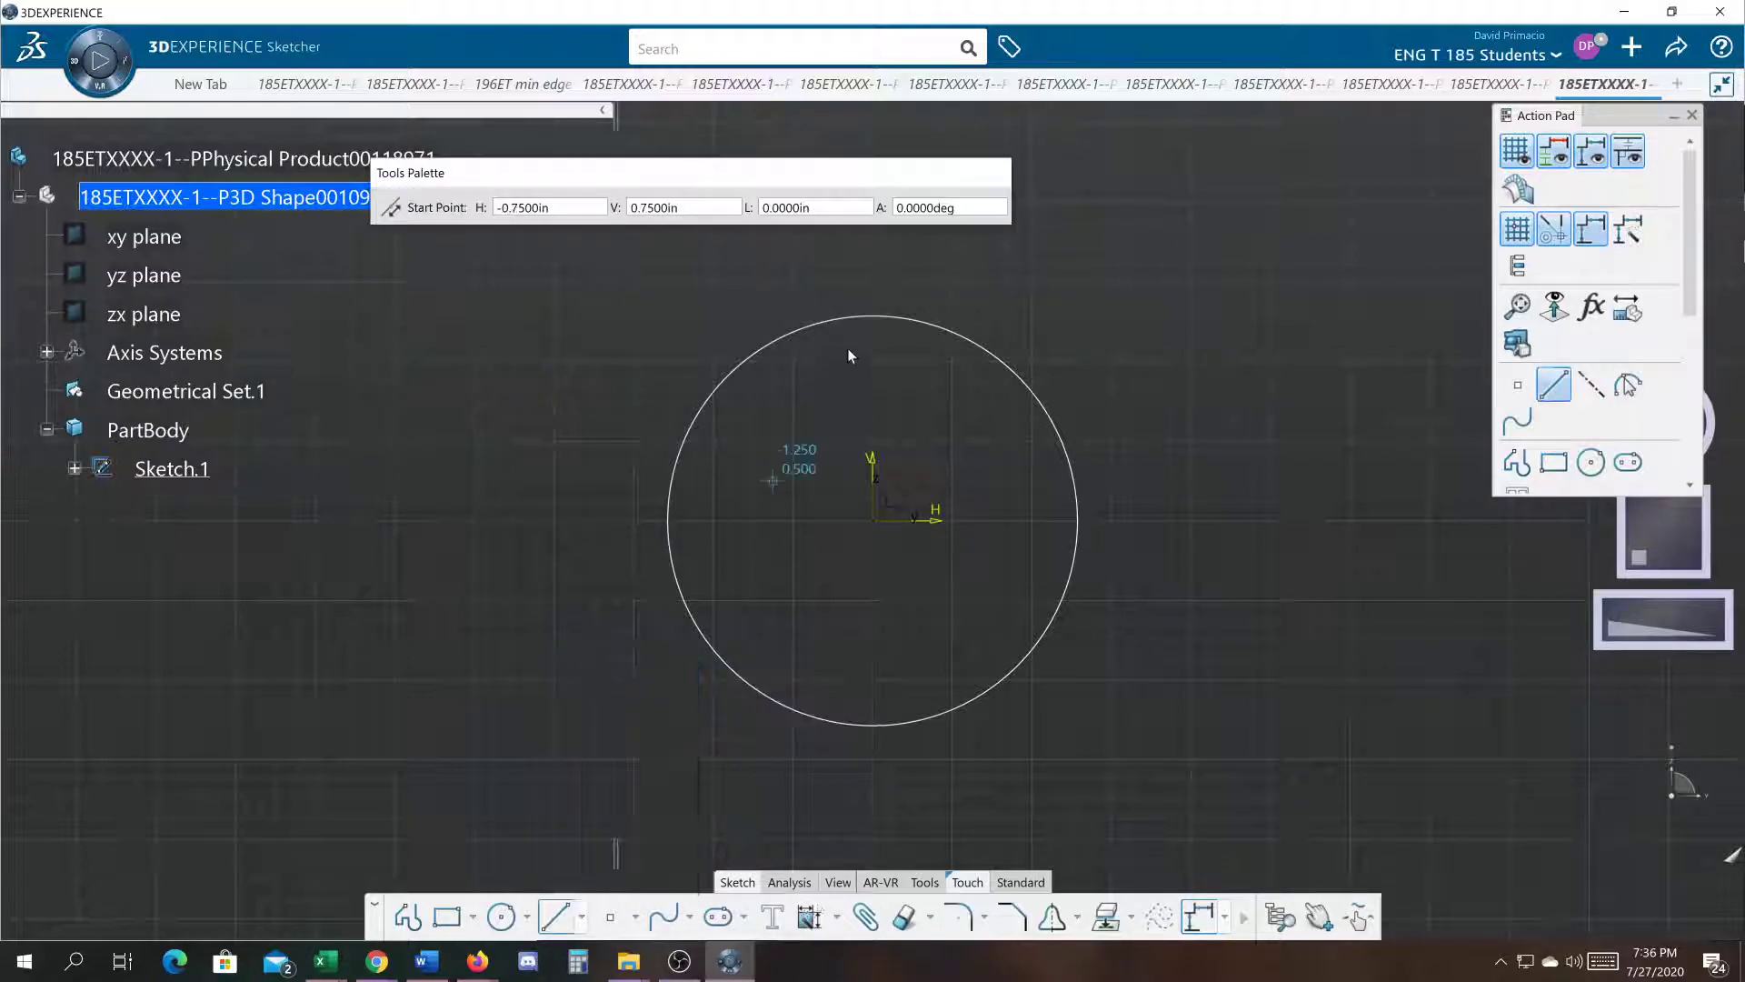
left_click(871, 313)
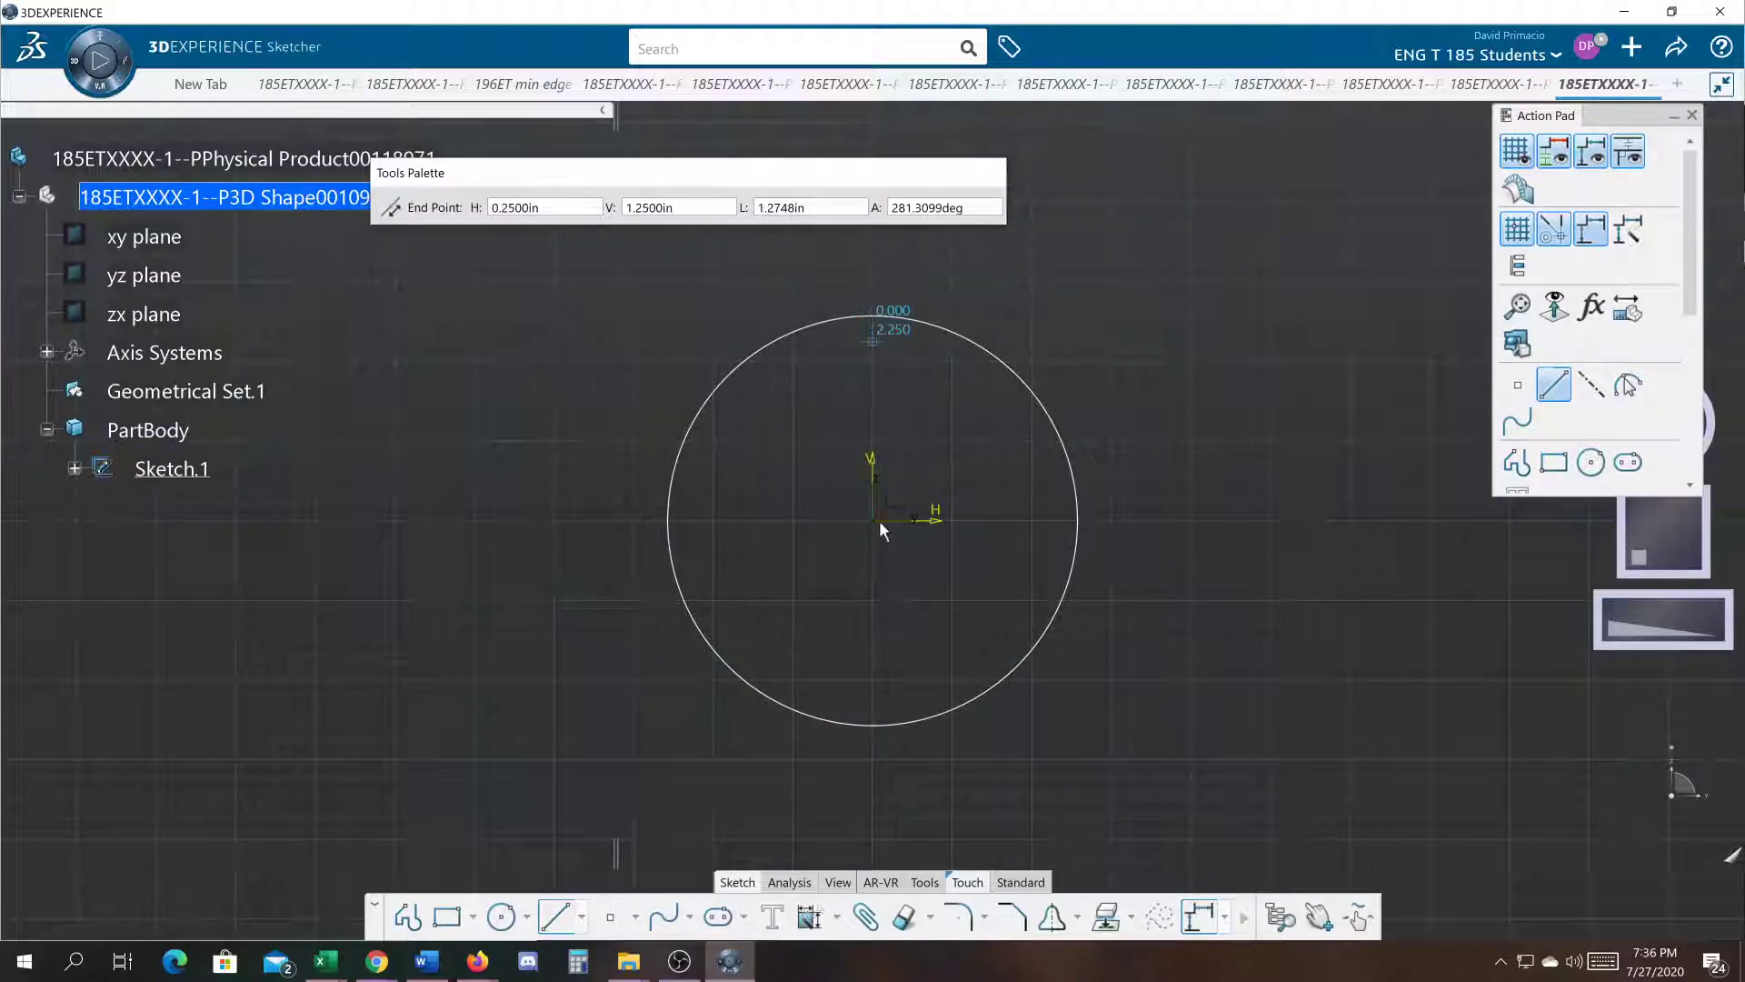
left_click(872, 725)
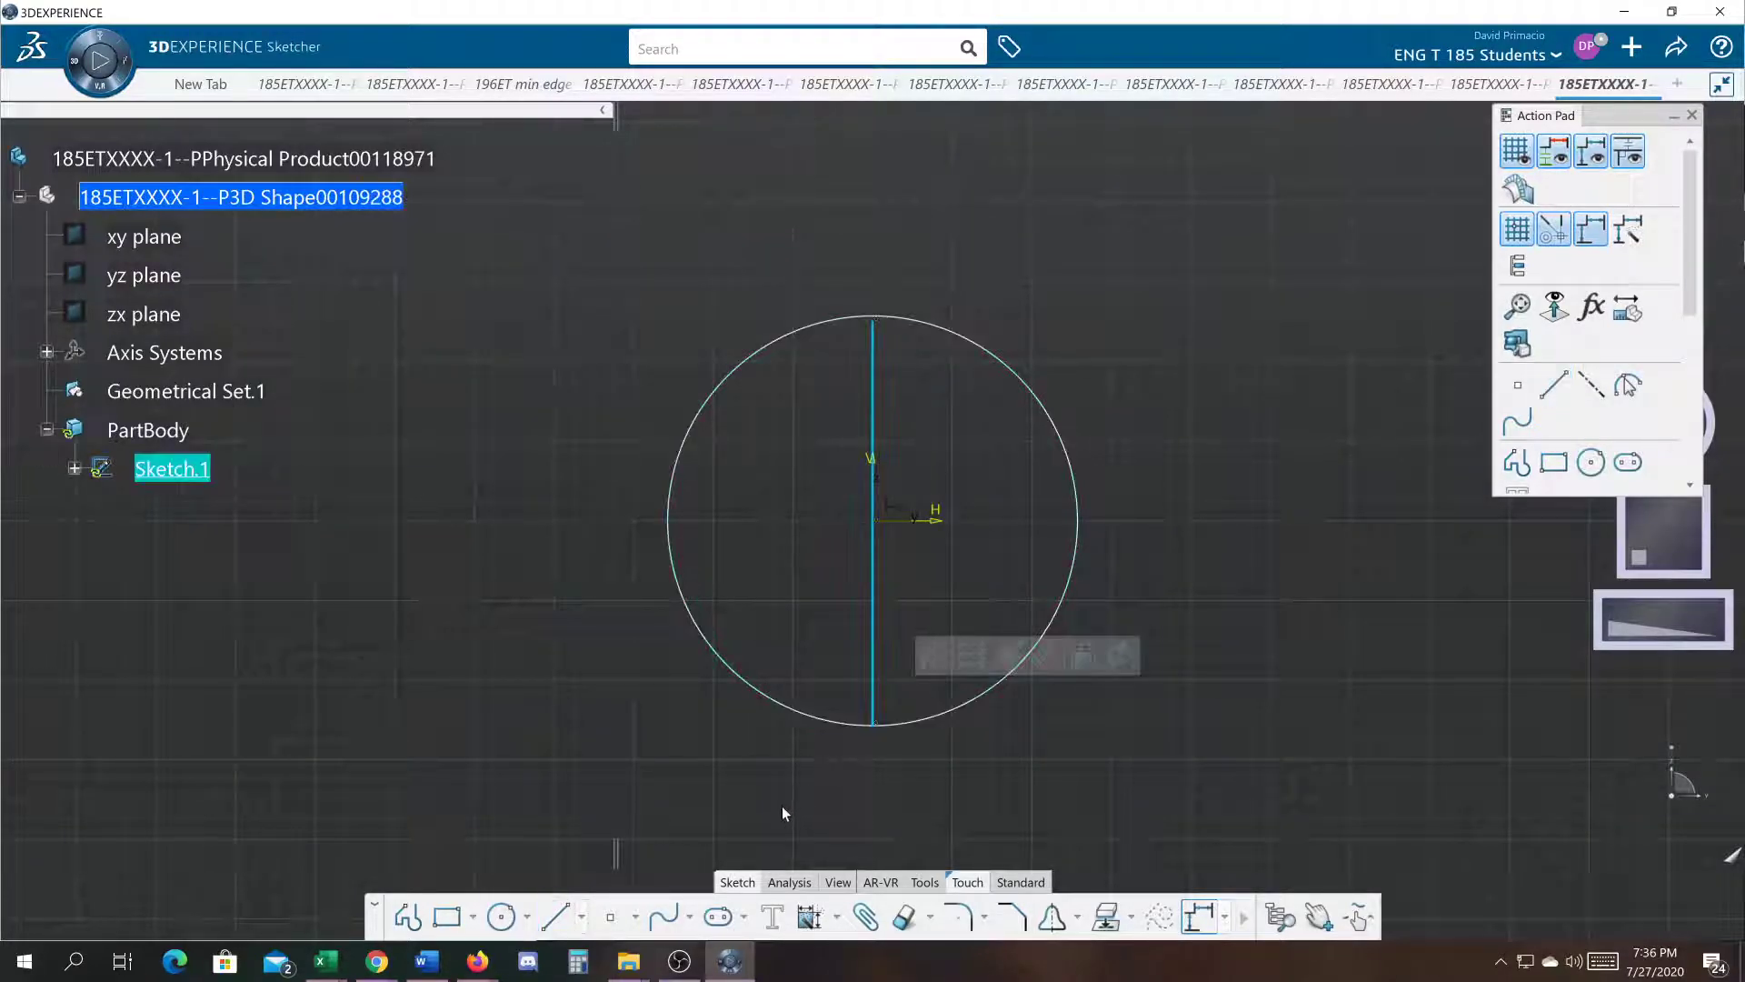
Step: Try removing the left portion of the circle with Quick Trim, and undo the trim
left_click(906, 918)
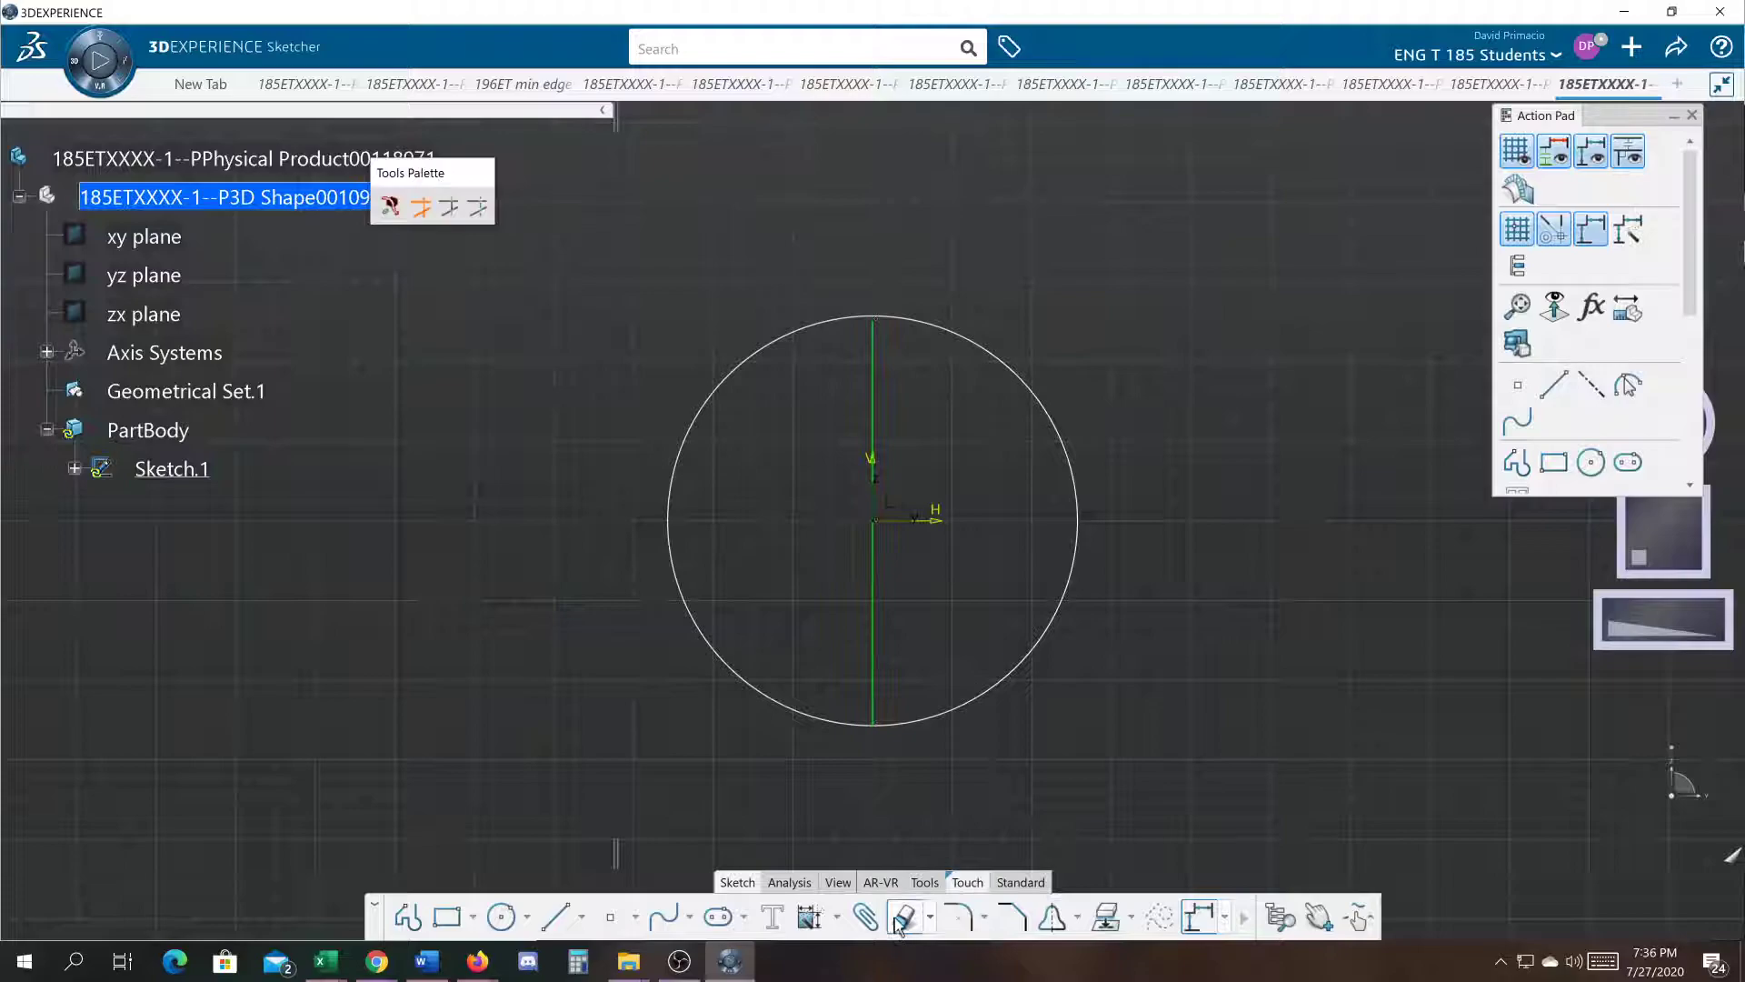
left_click(779, 705)
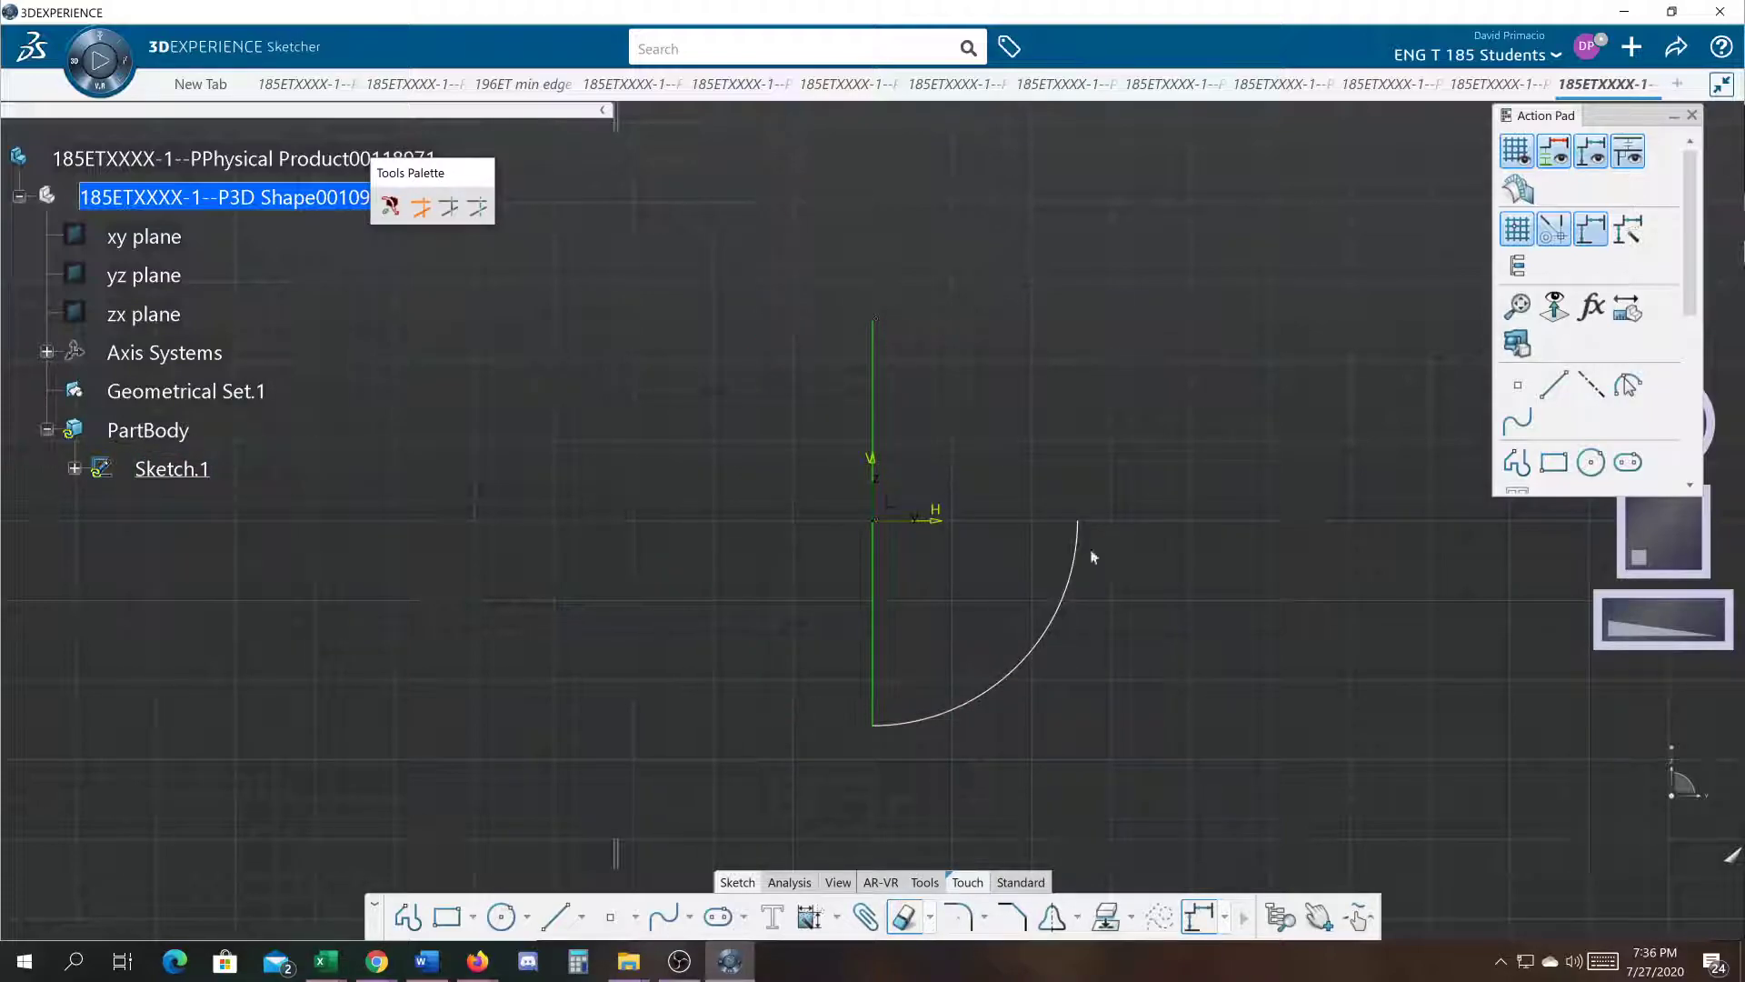
key("ctrl+z")
Step: Trim the circle and the vertical line against each other at both ends, keeping the right half as a semicircle
mouse_move(983, 609)
middle_mouse_down()
mouse_move(983, 689)
mouse_move(990, 624)
mouse_move(945, 576)
mouse_move(1164, 428)
middle_mouse_up()
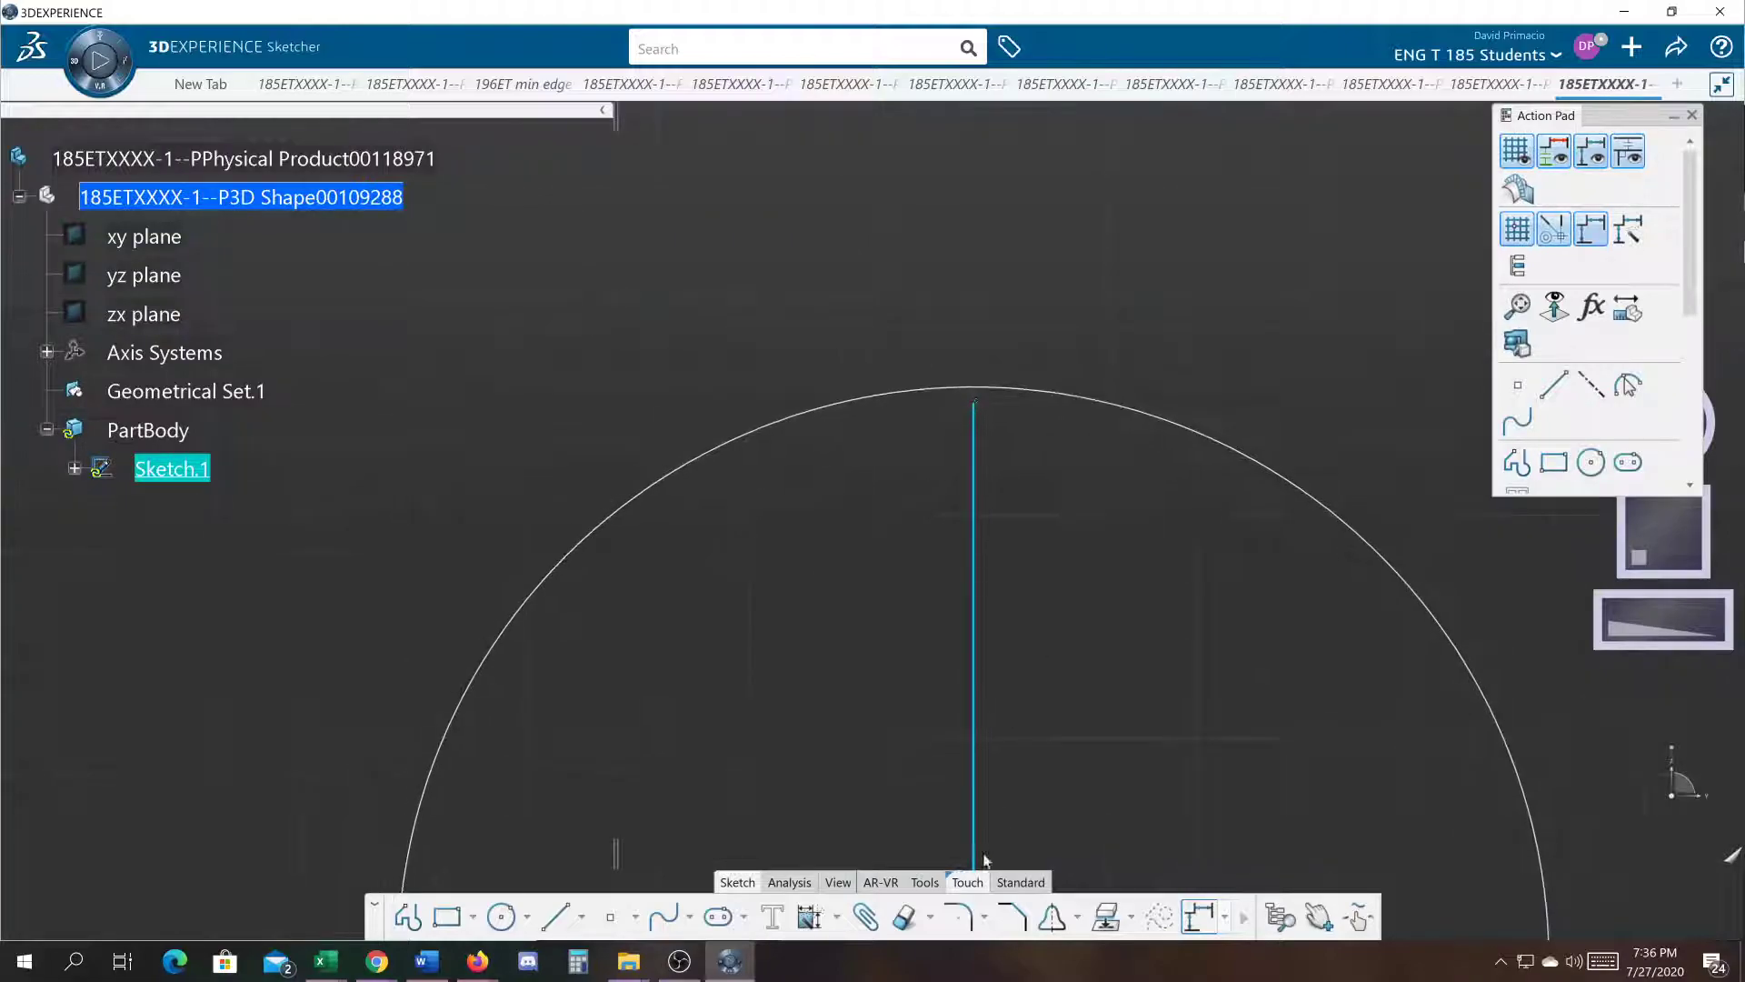
left_click(930, 917)
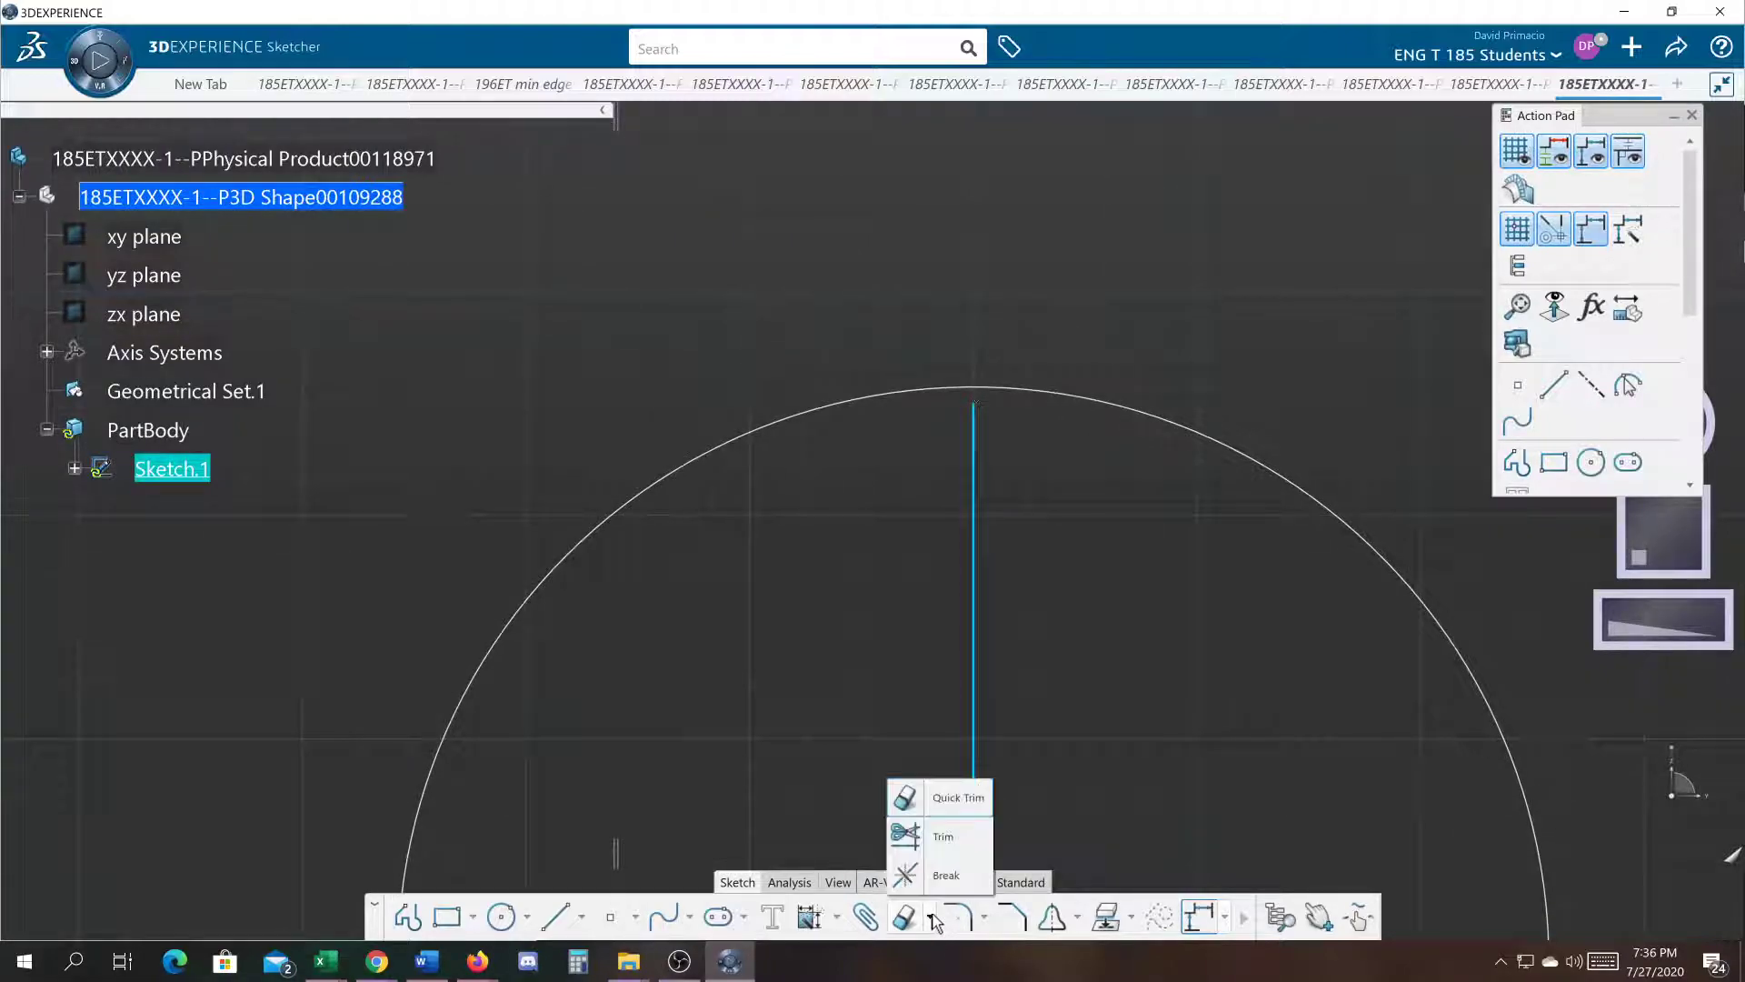
left_click(945, 849)
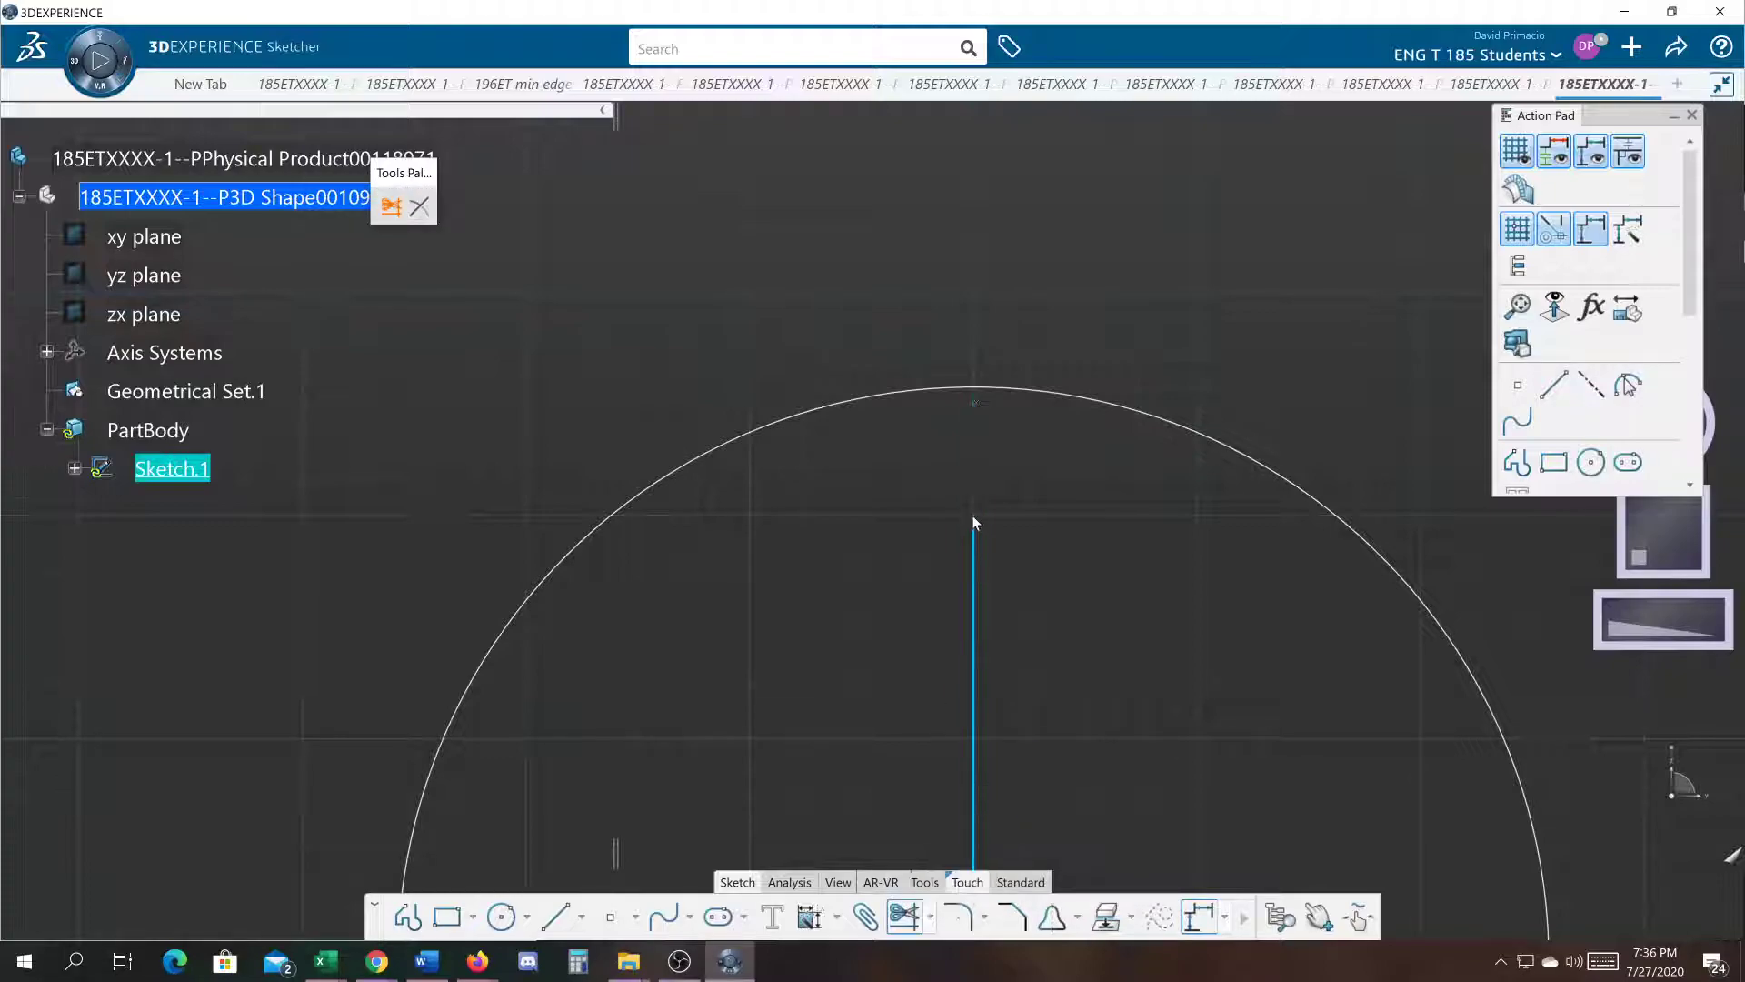
left_click(1087, 399)
left_click(1087, 399)
mouse_move(1030, 608)
middle_mouse_down()
mouse_move(1033, 591)
mouse_move(1042, 649)
mouse_move(1044, 494)
middle_mouse_up()
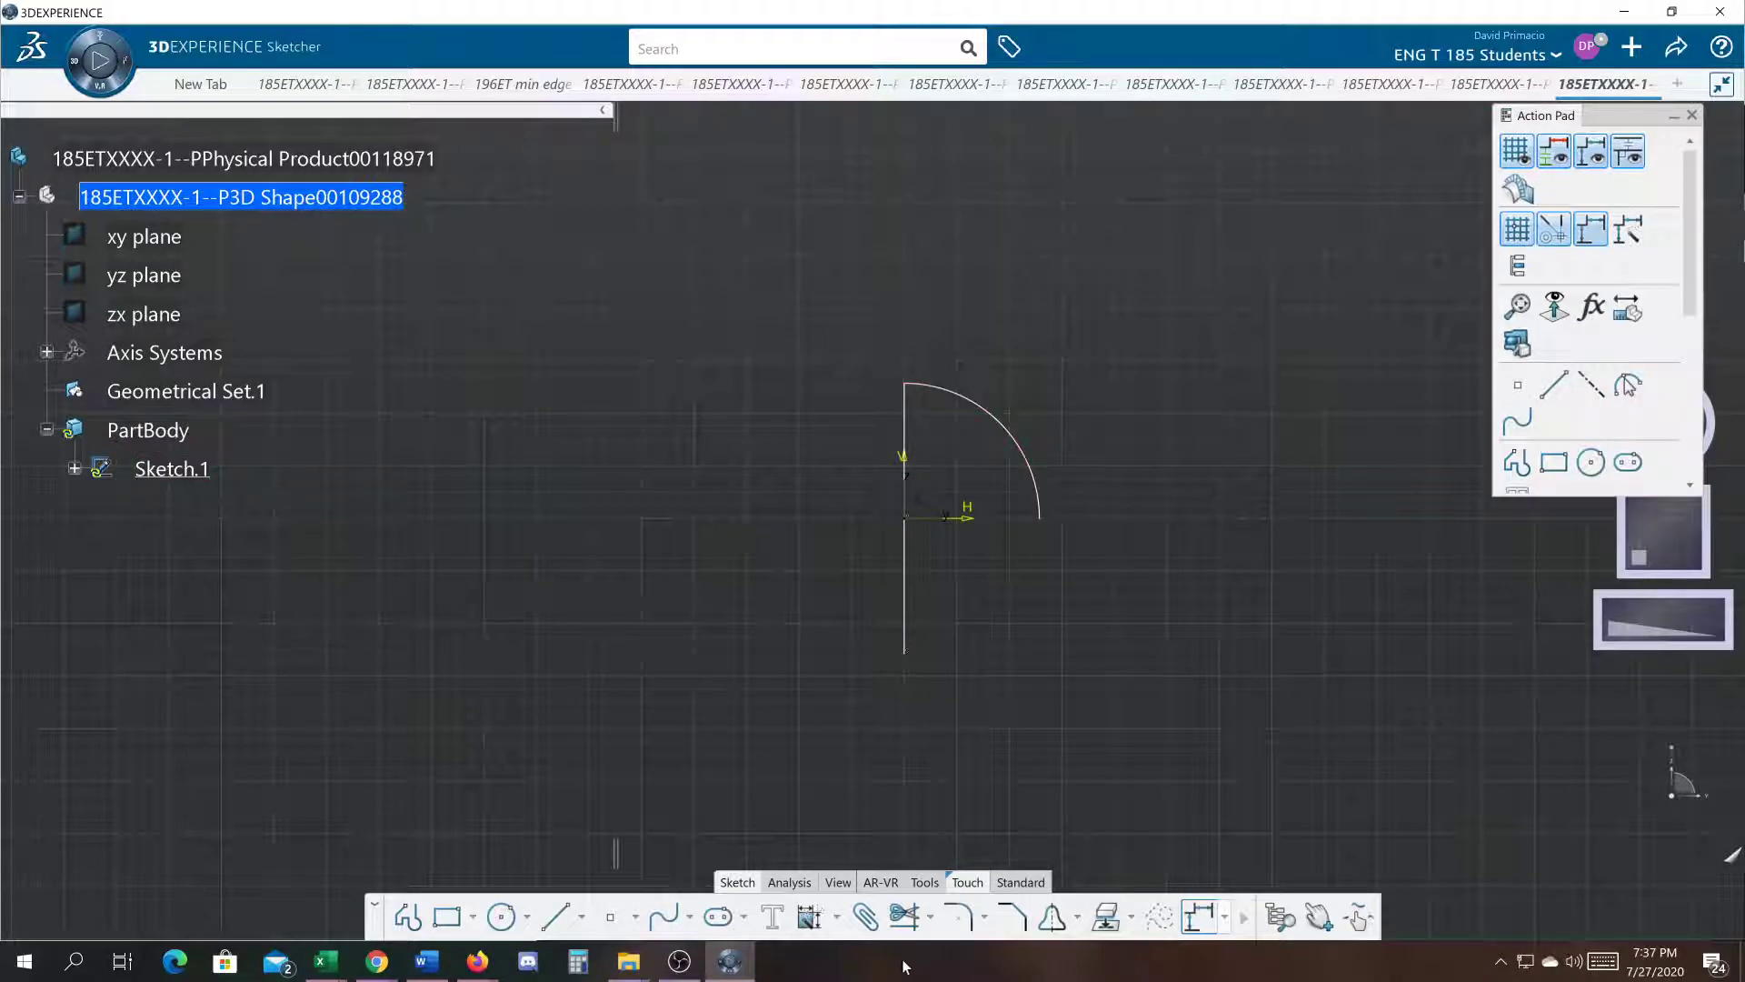
left_click(904, 915)
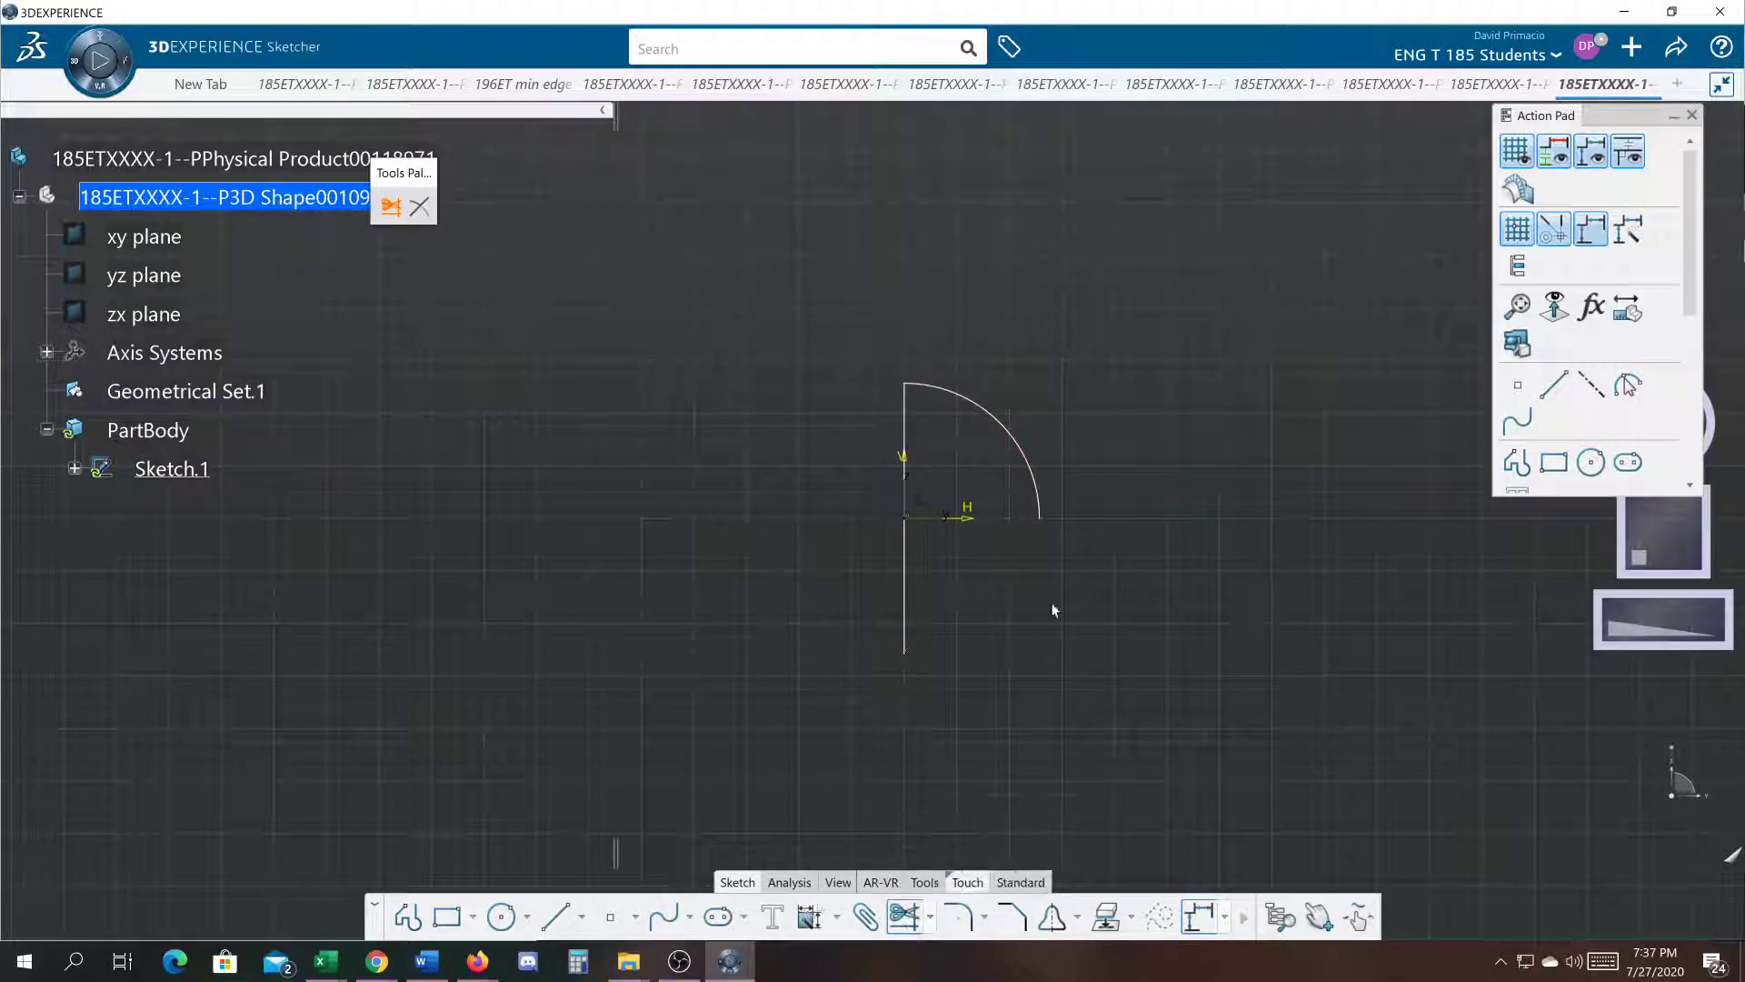
left_click(1039, 498)
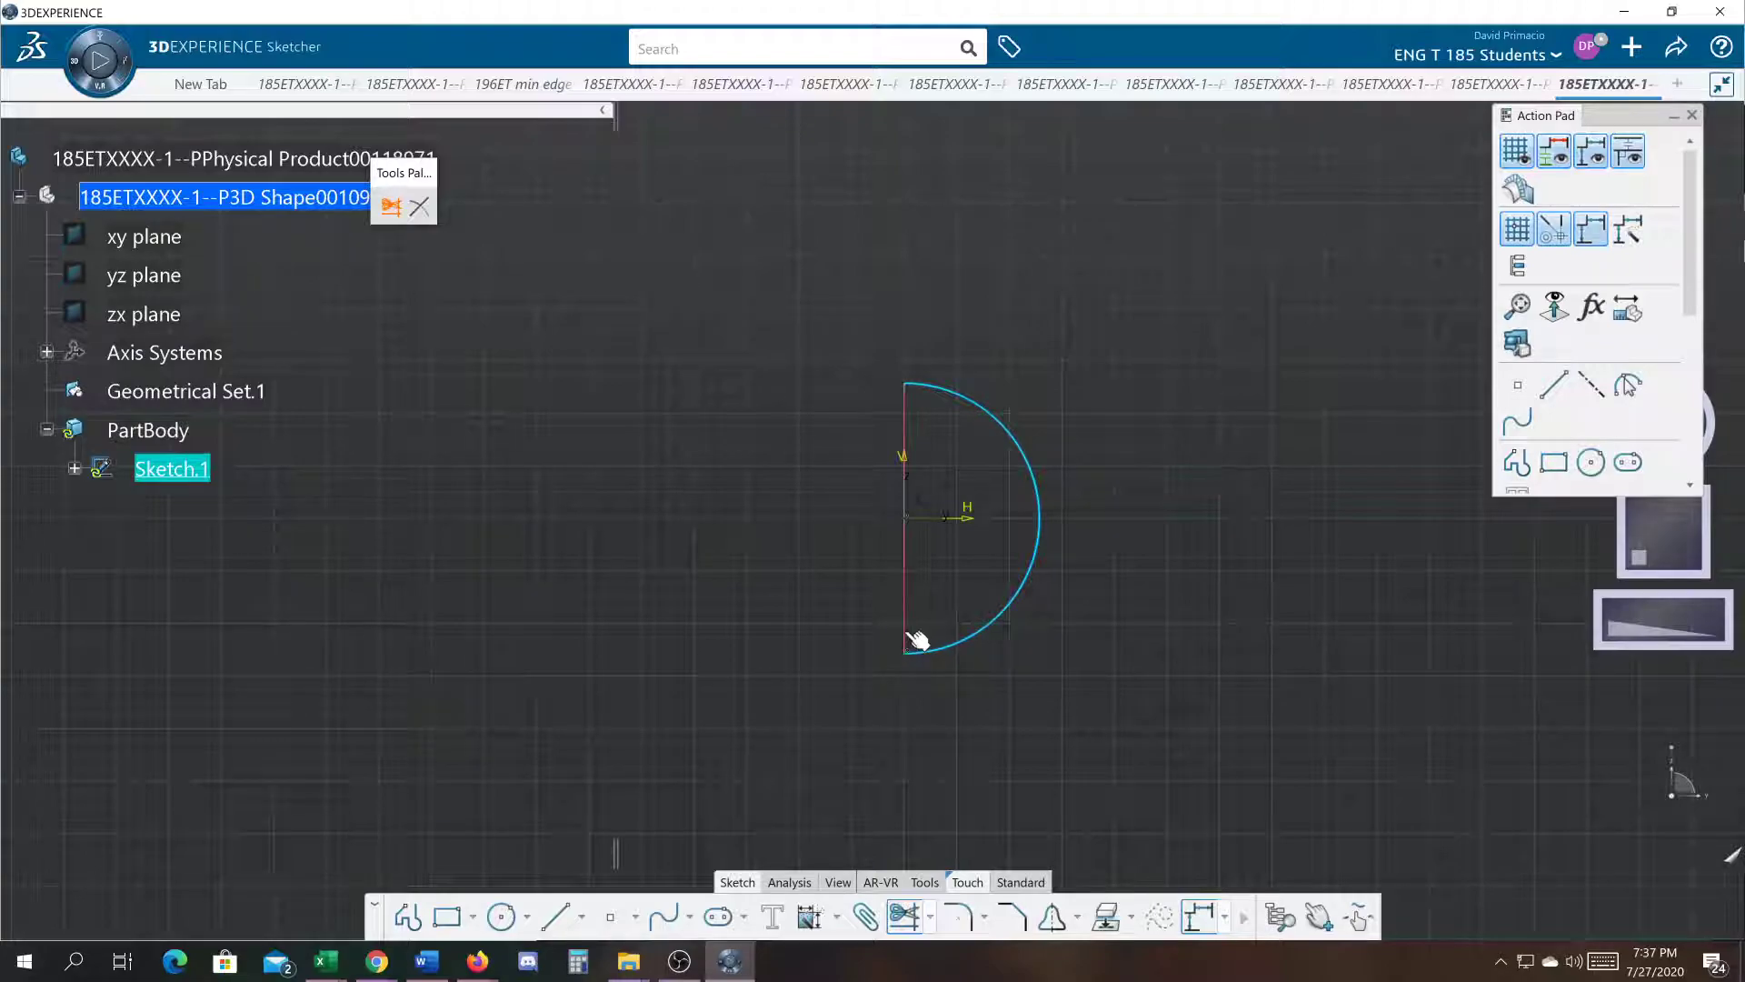
left_click(909, 640)
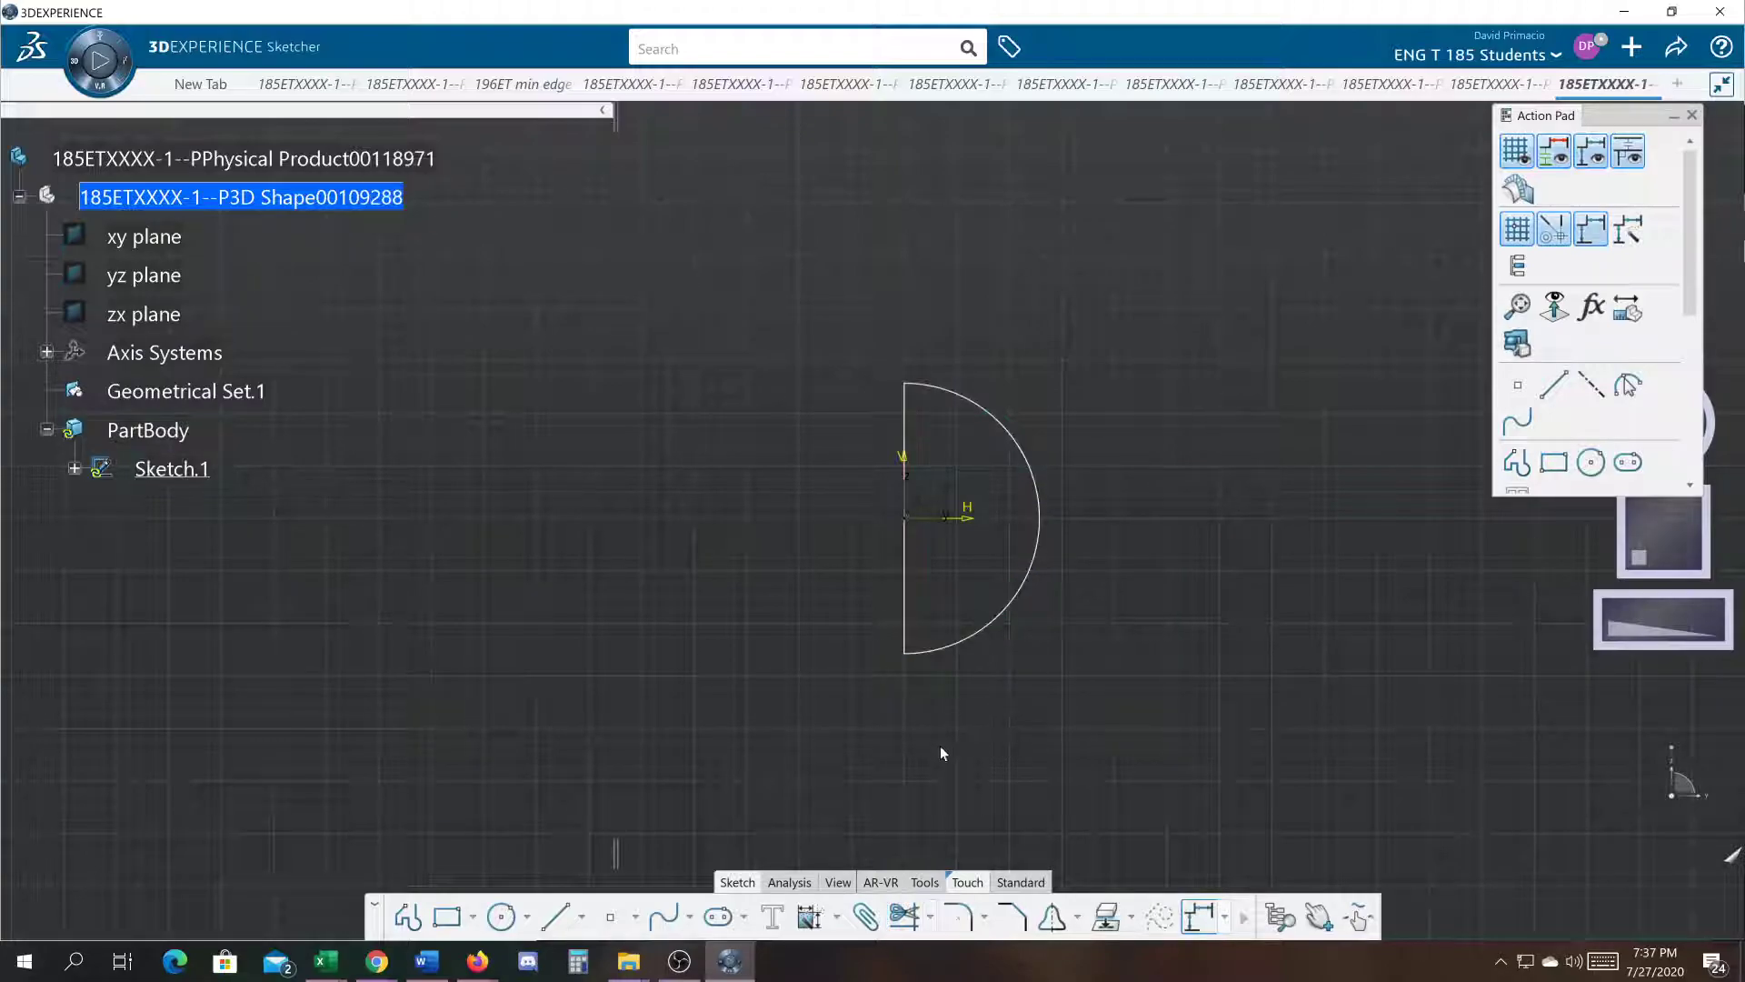
Step: Check with Sketch Analysis whether the semicircle profile is closed
left_click(803, 879)
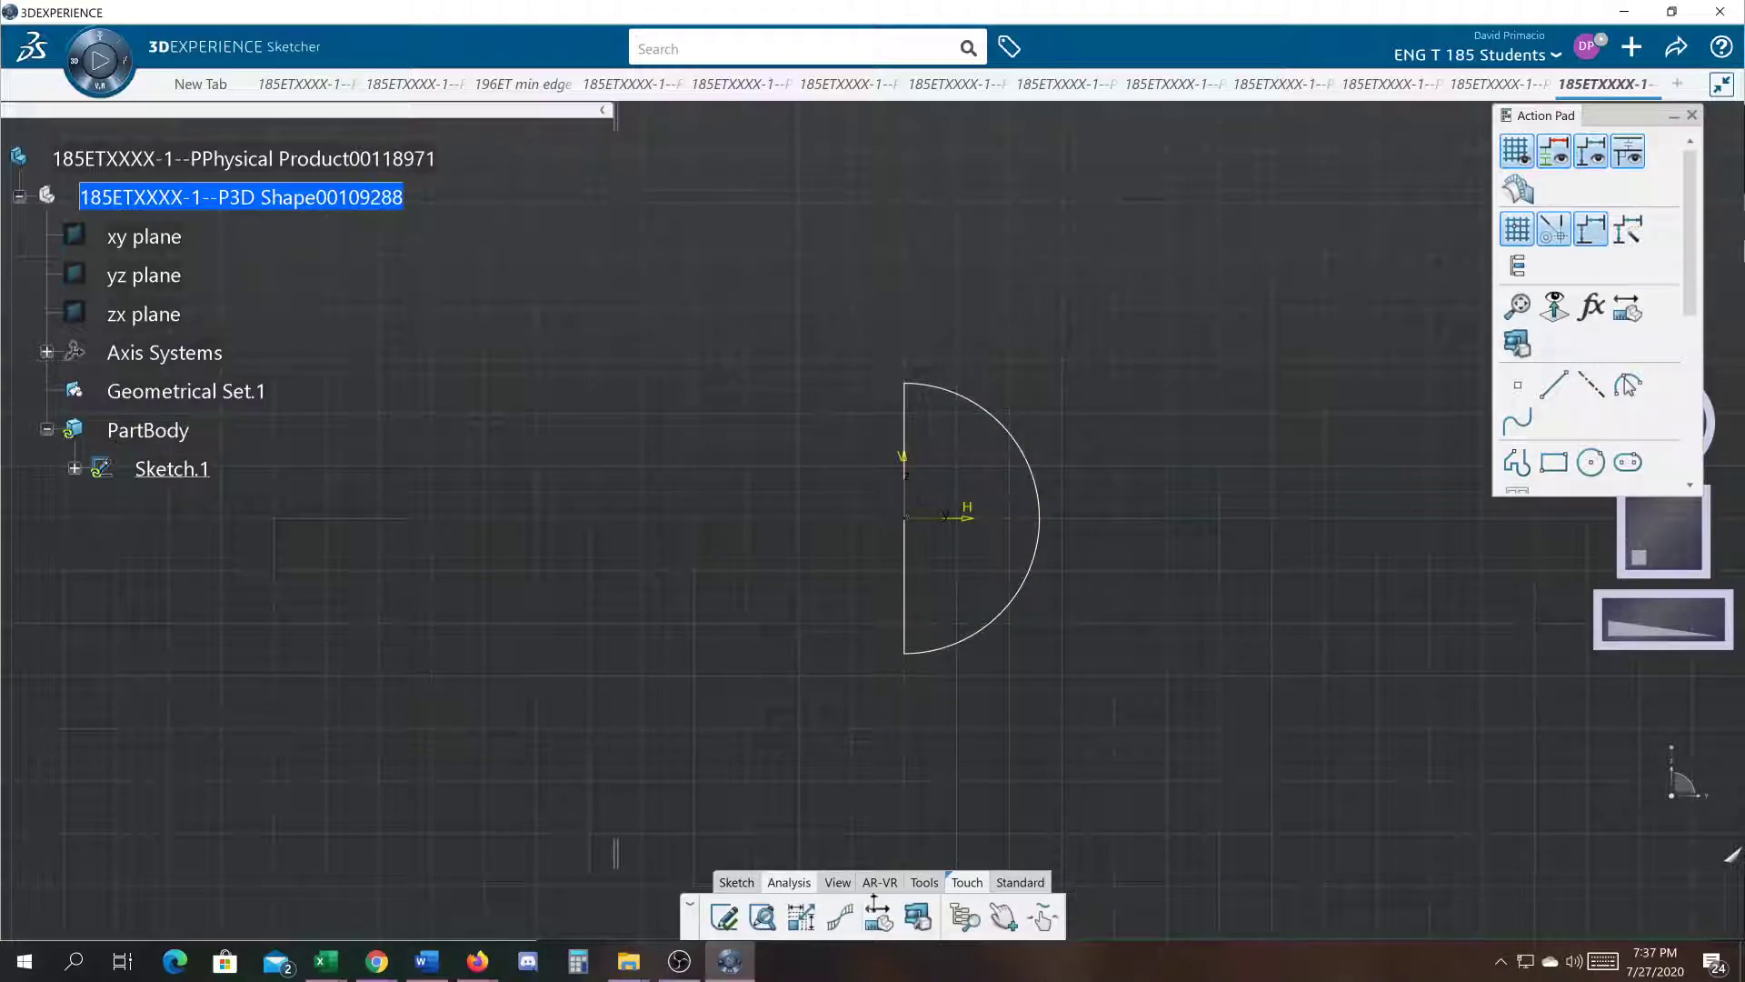
left_click(763, 916)
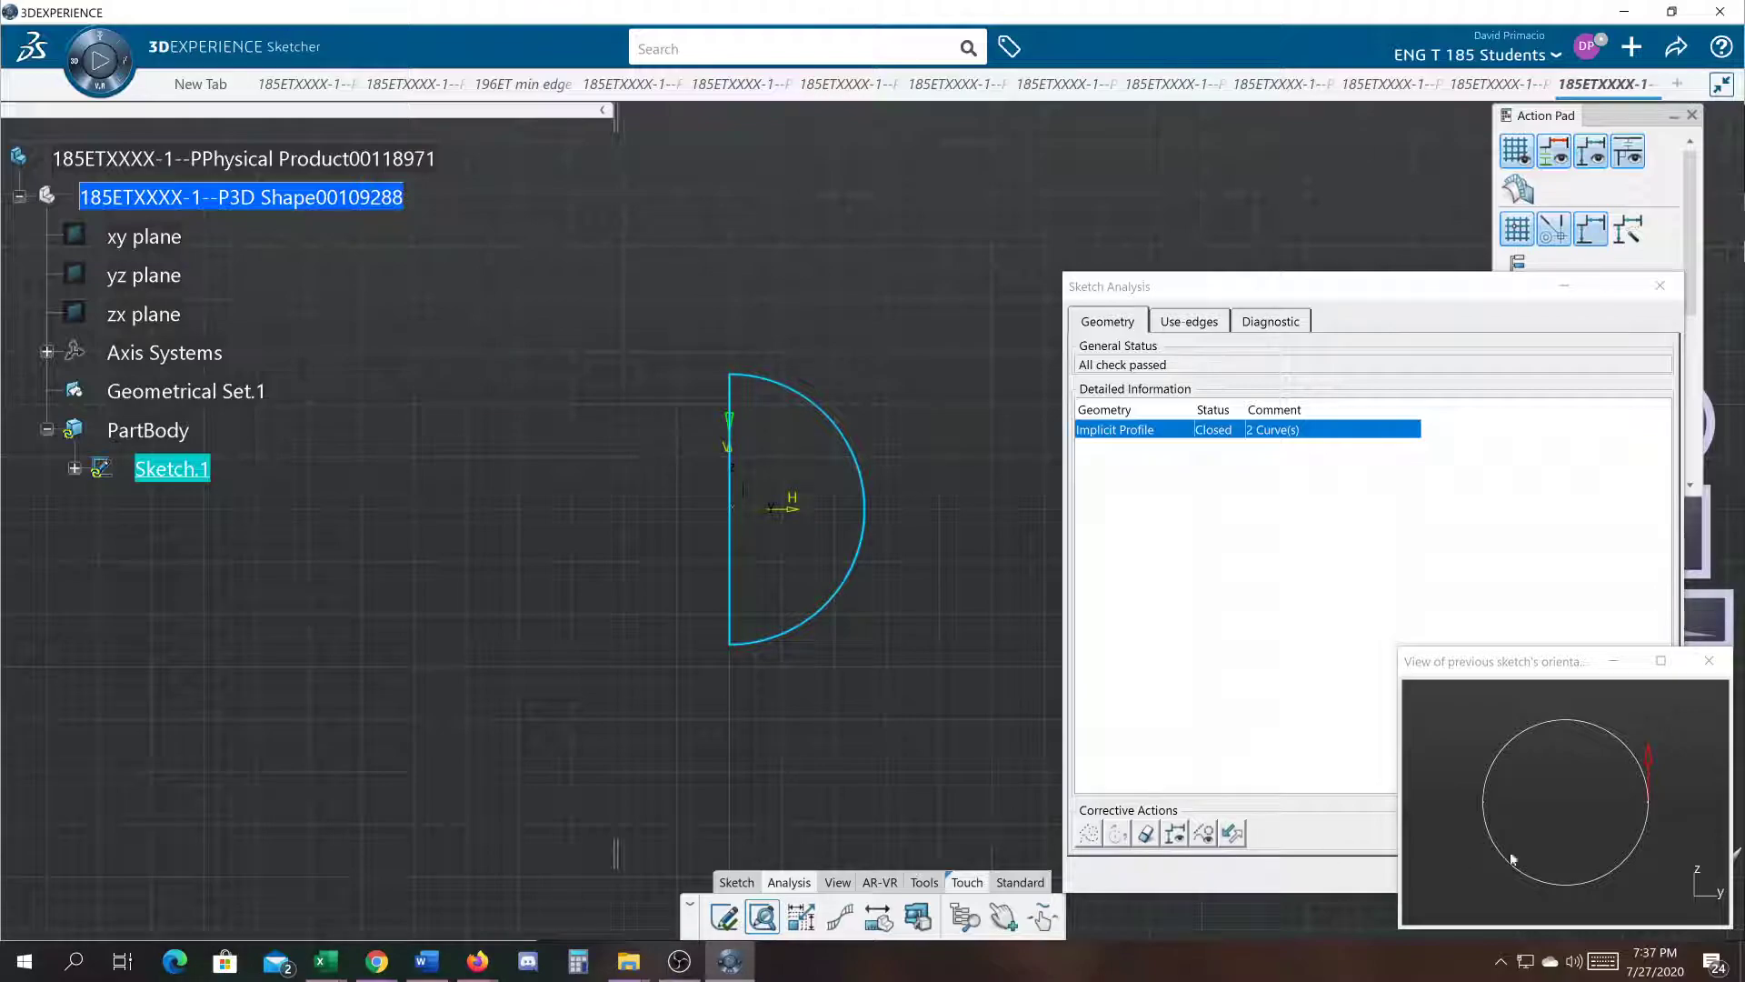
left_click(1708, 660)
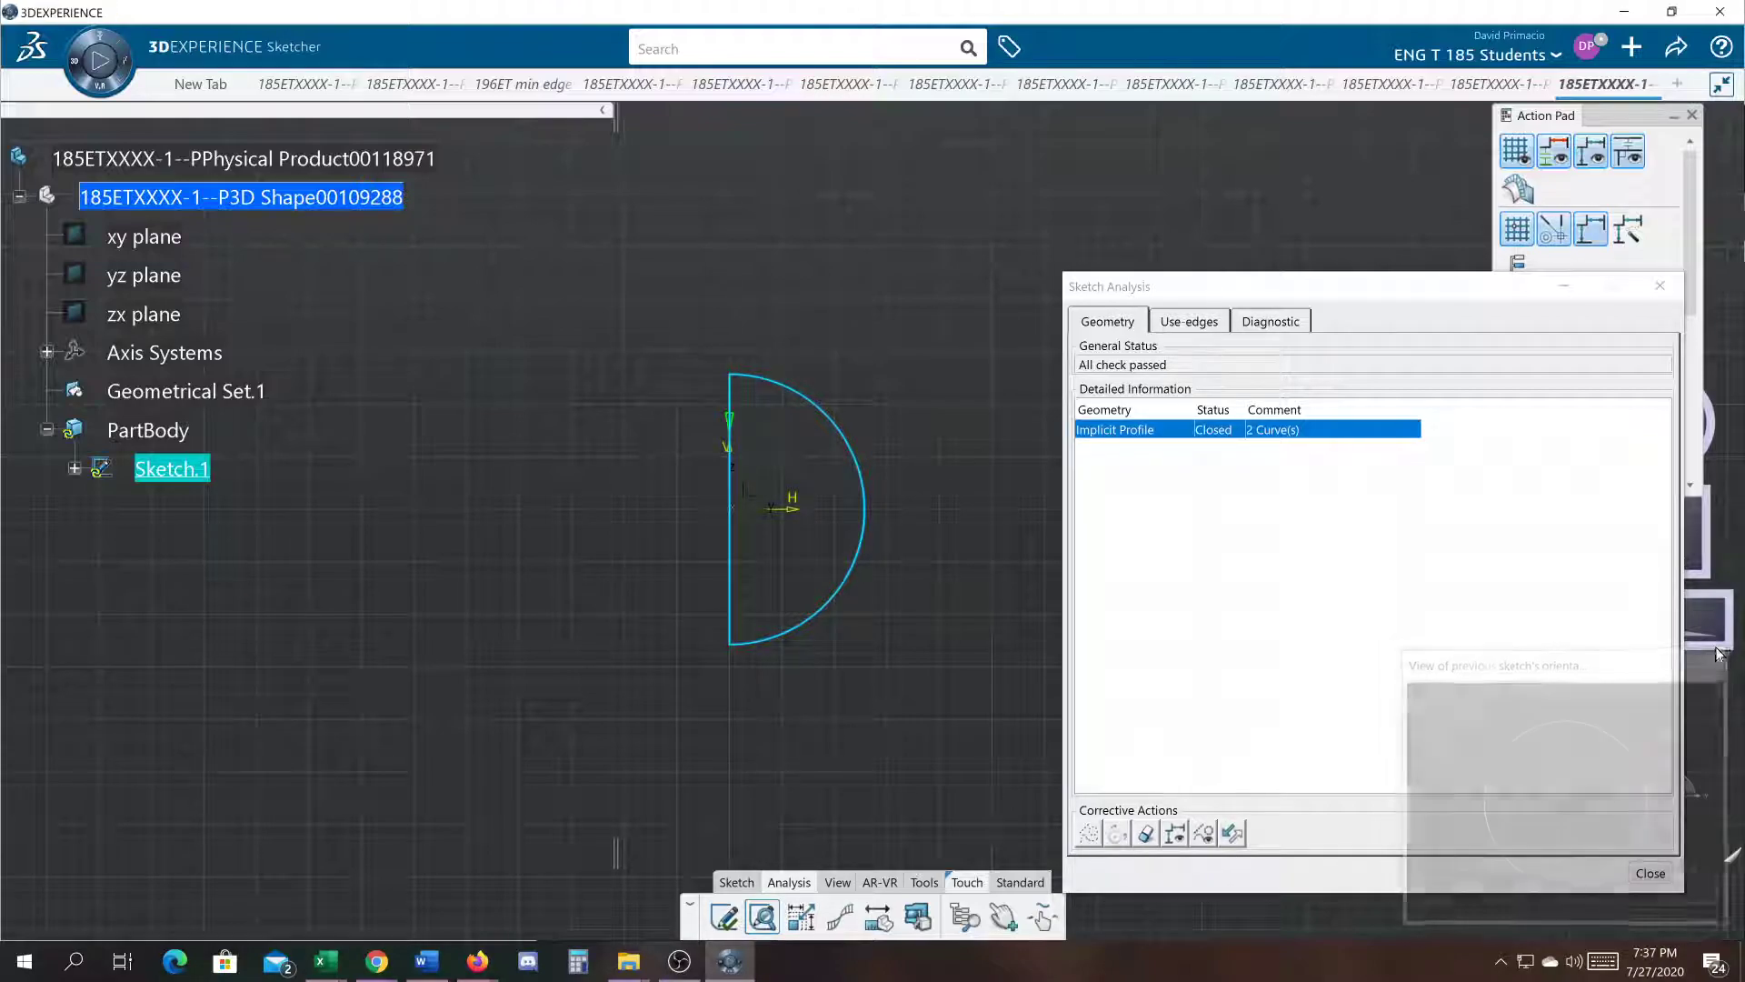
Step: Exit the sketch and revolve the semicircle 360 degrees about its straight vertical edge with Shaft to form a sphere
left_click(1018, 881)
left_click(1067, 916)
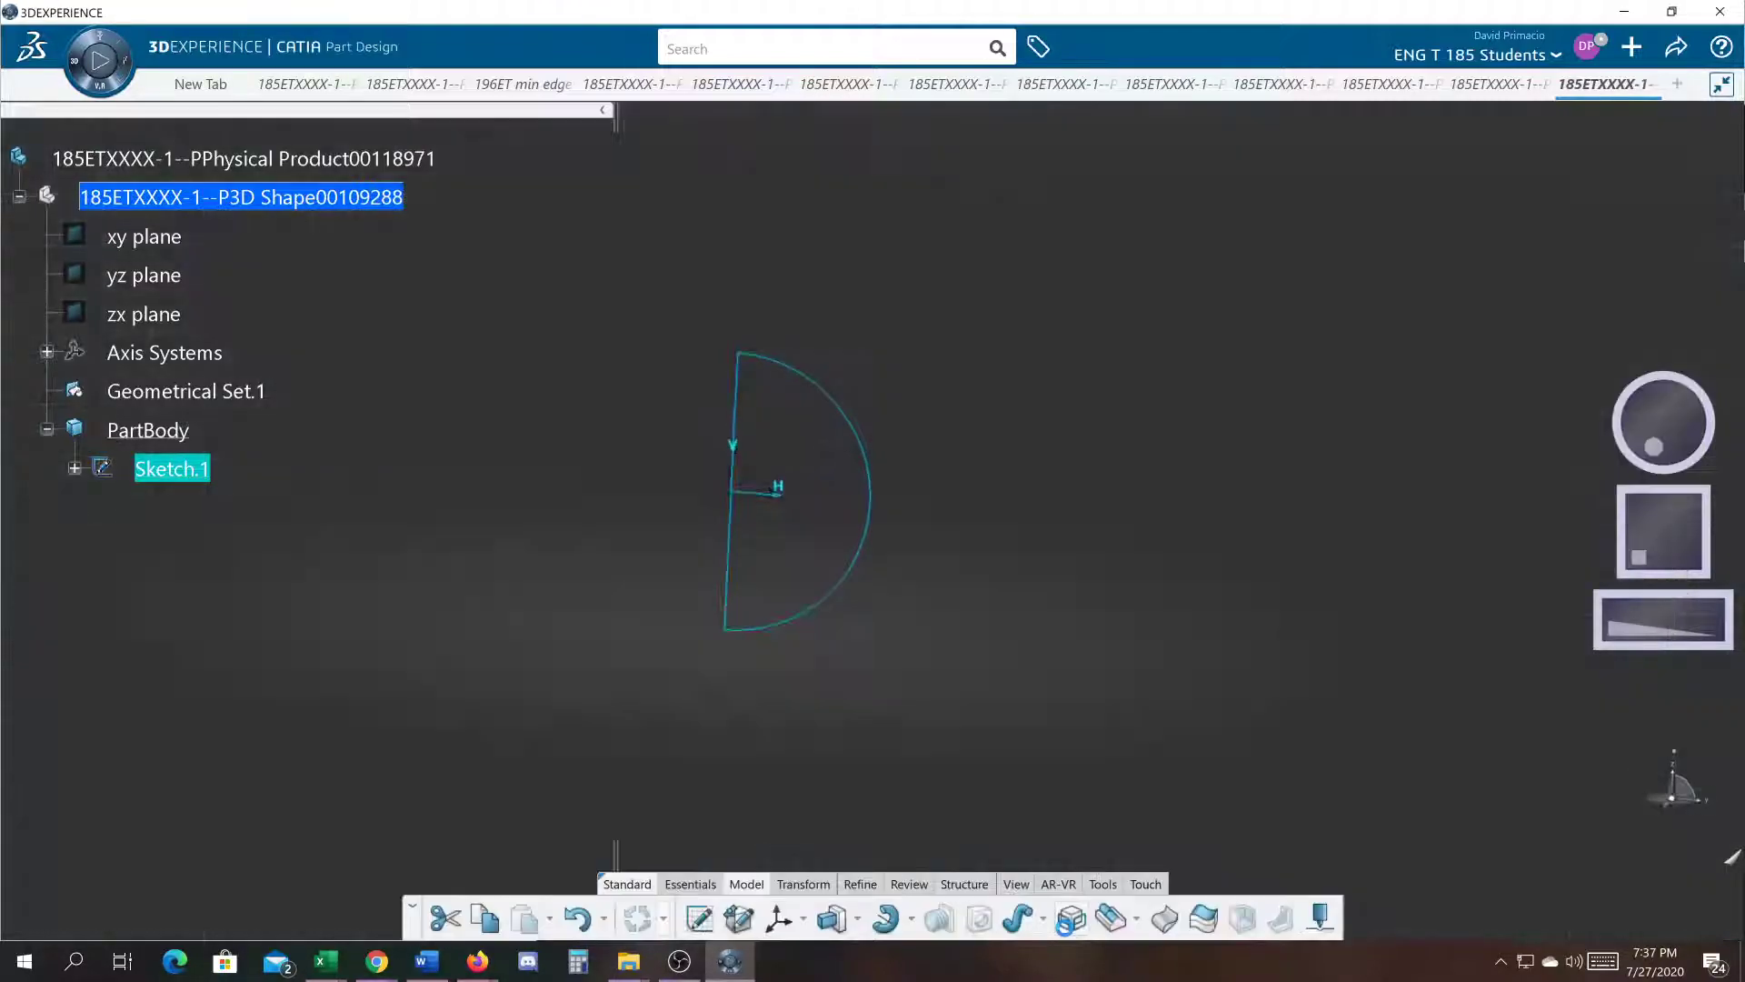
left_click(884, 920)
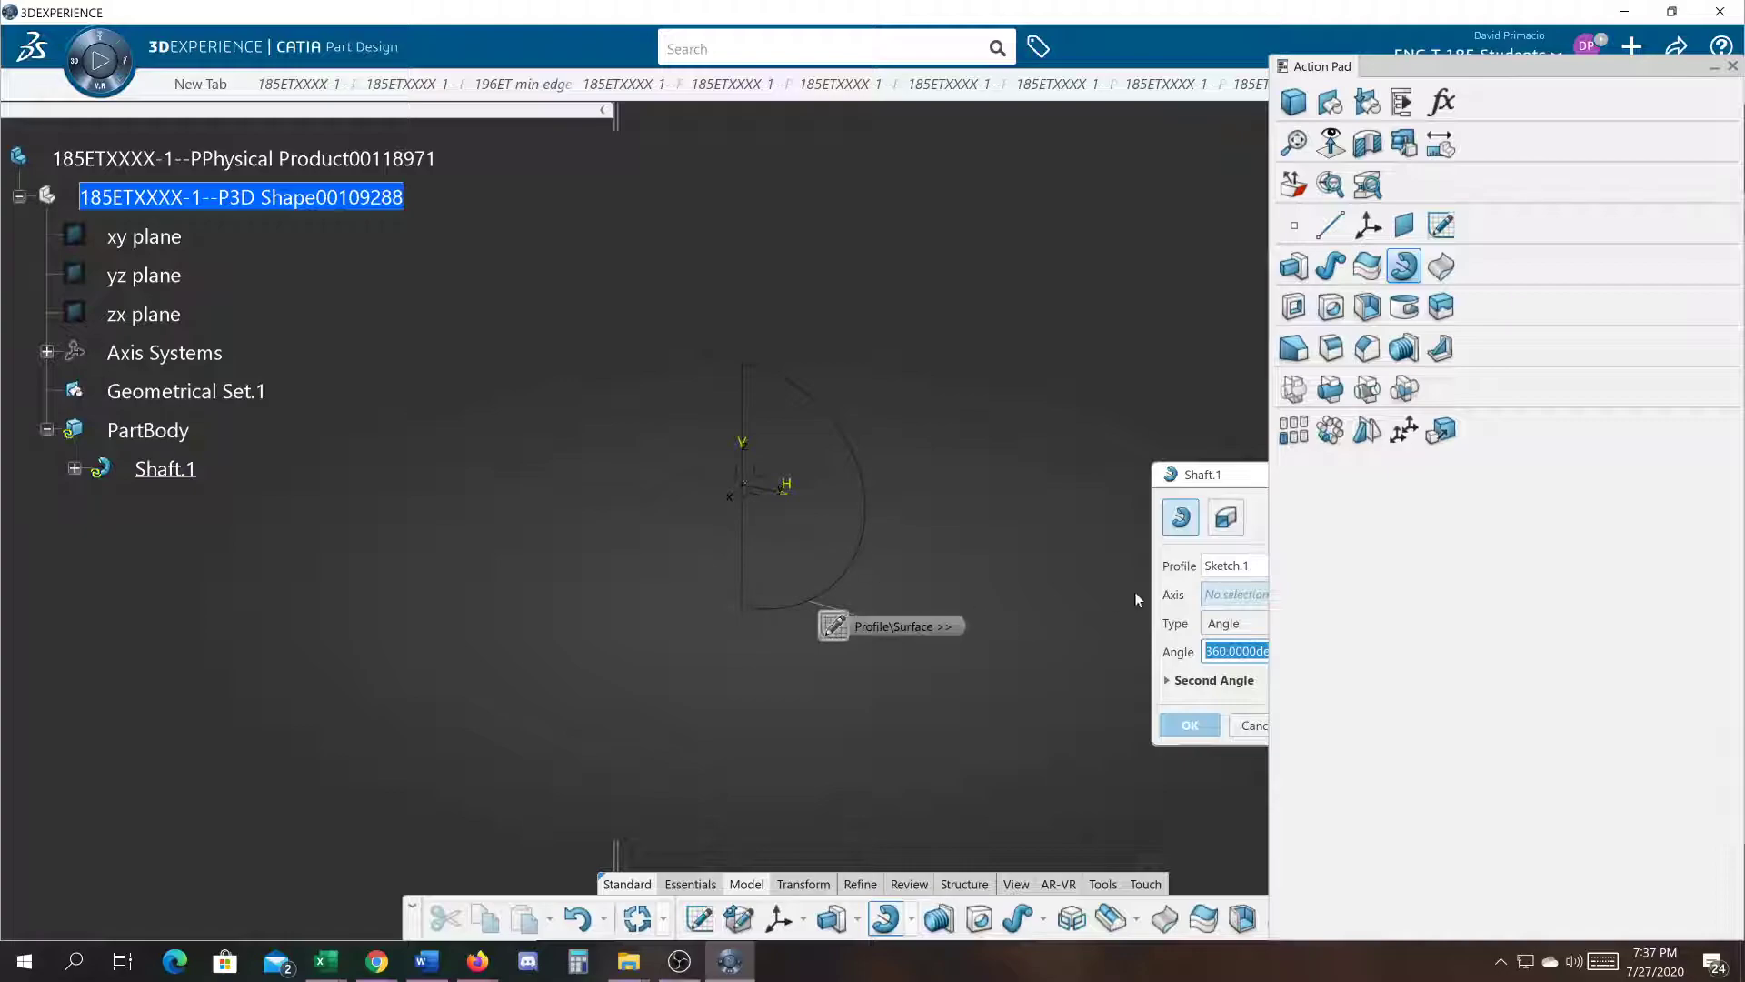
left_click(741, 448)
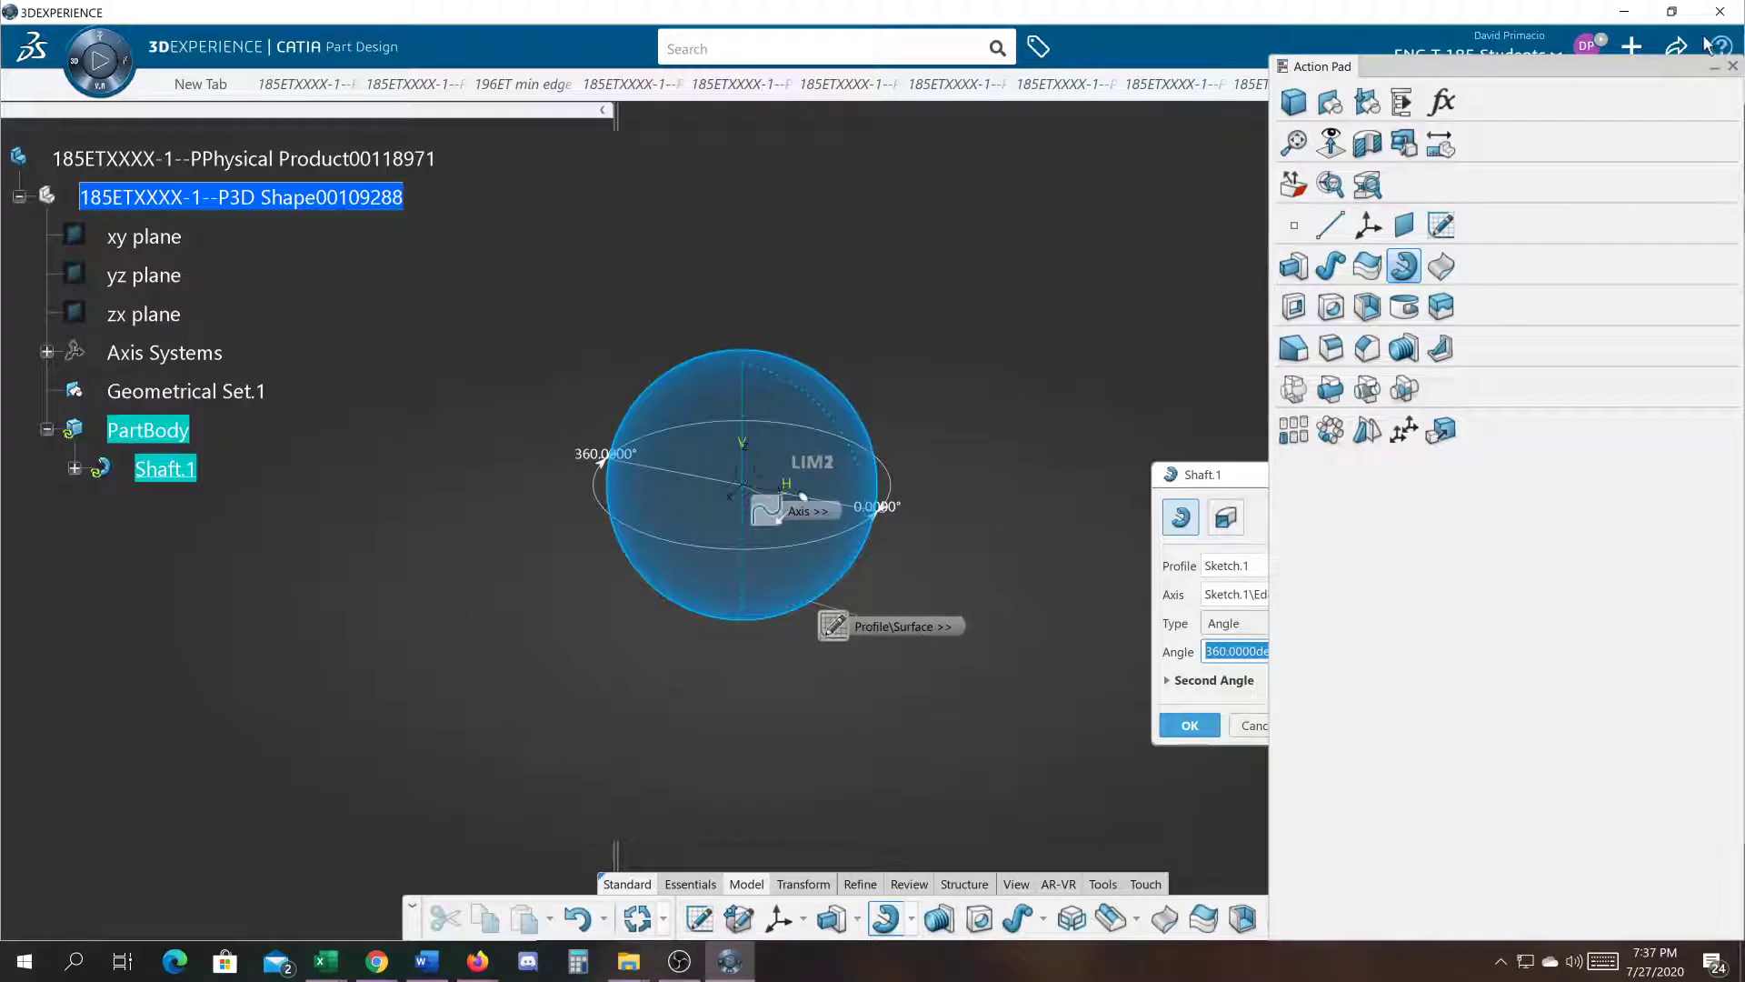
left_click(1716, 70)
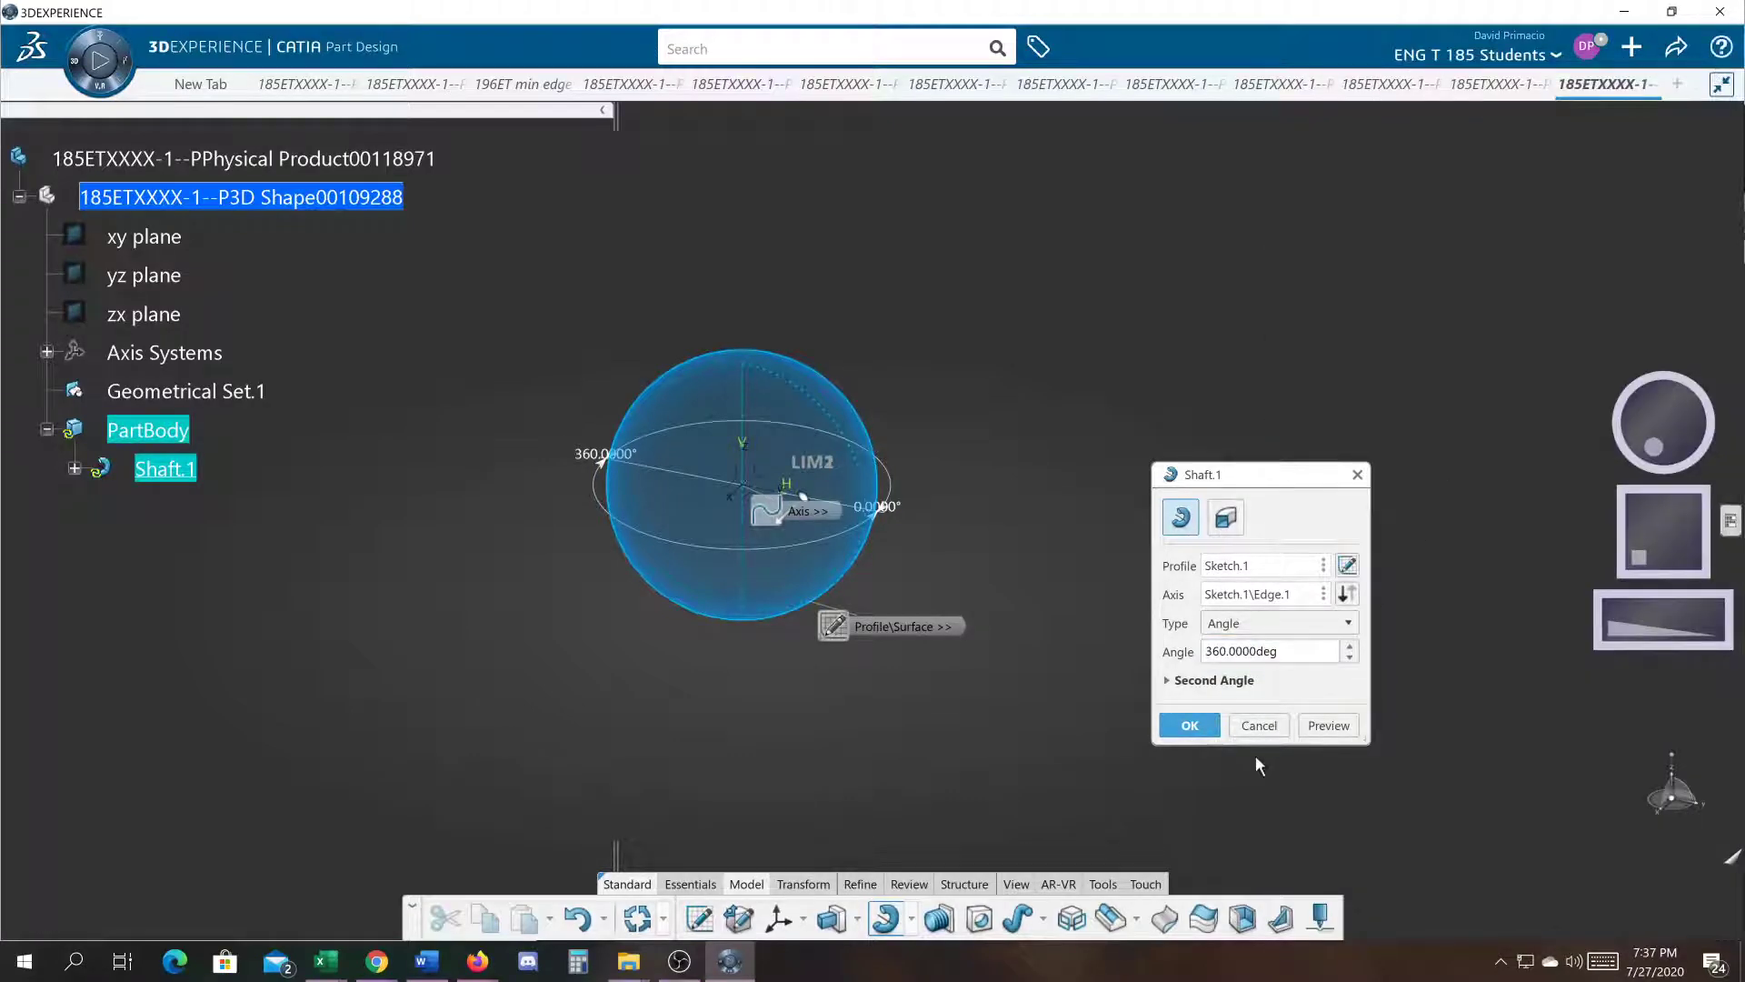
left_click(1190, 724)
left_click(866, 668)
middle_click_drag(943, 668, 999, 668)
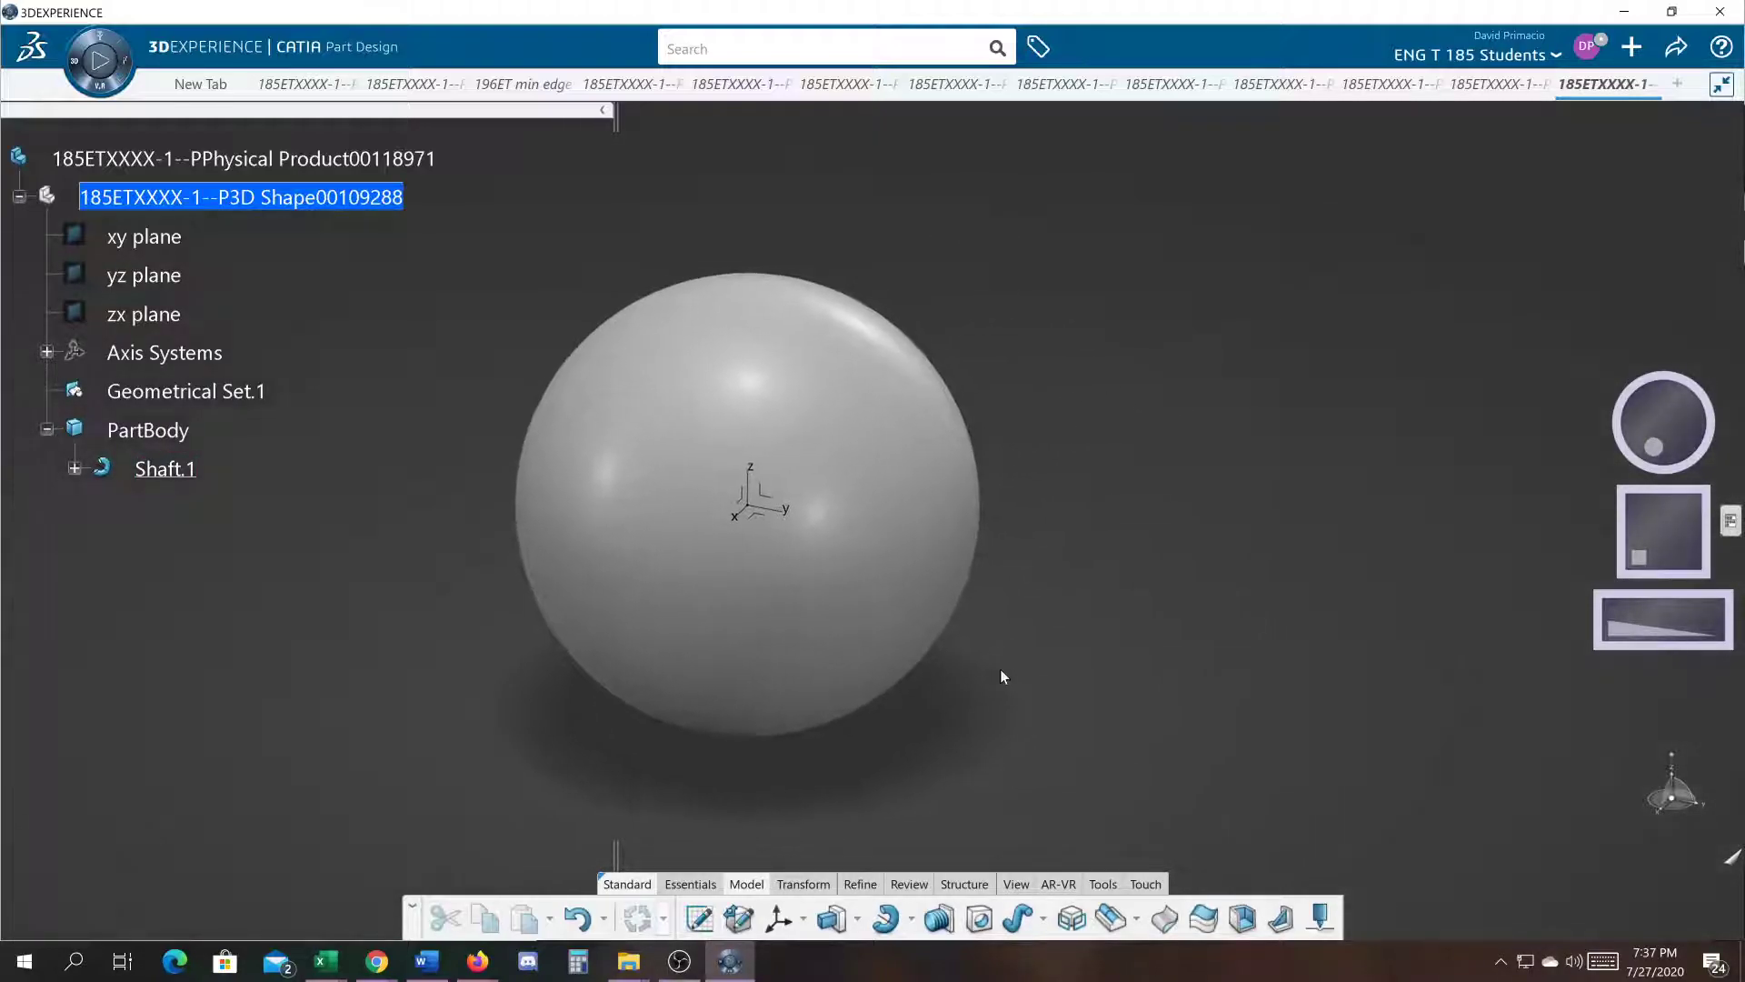
Step: Create a new 3D Part in a new tab and define its PartBody as the in-work object
left_click(1677, 84)
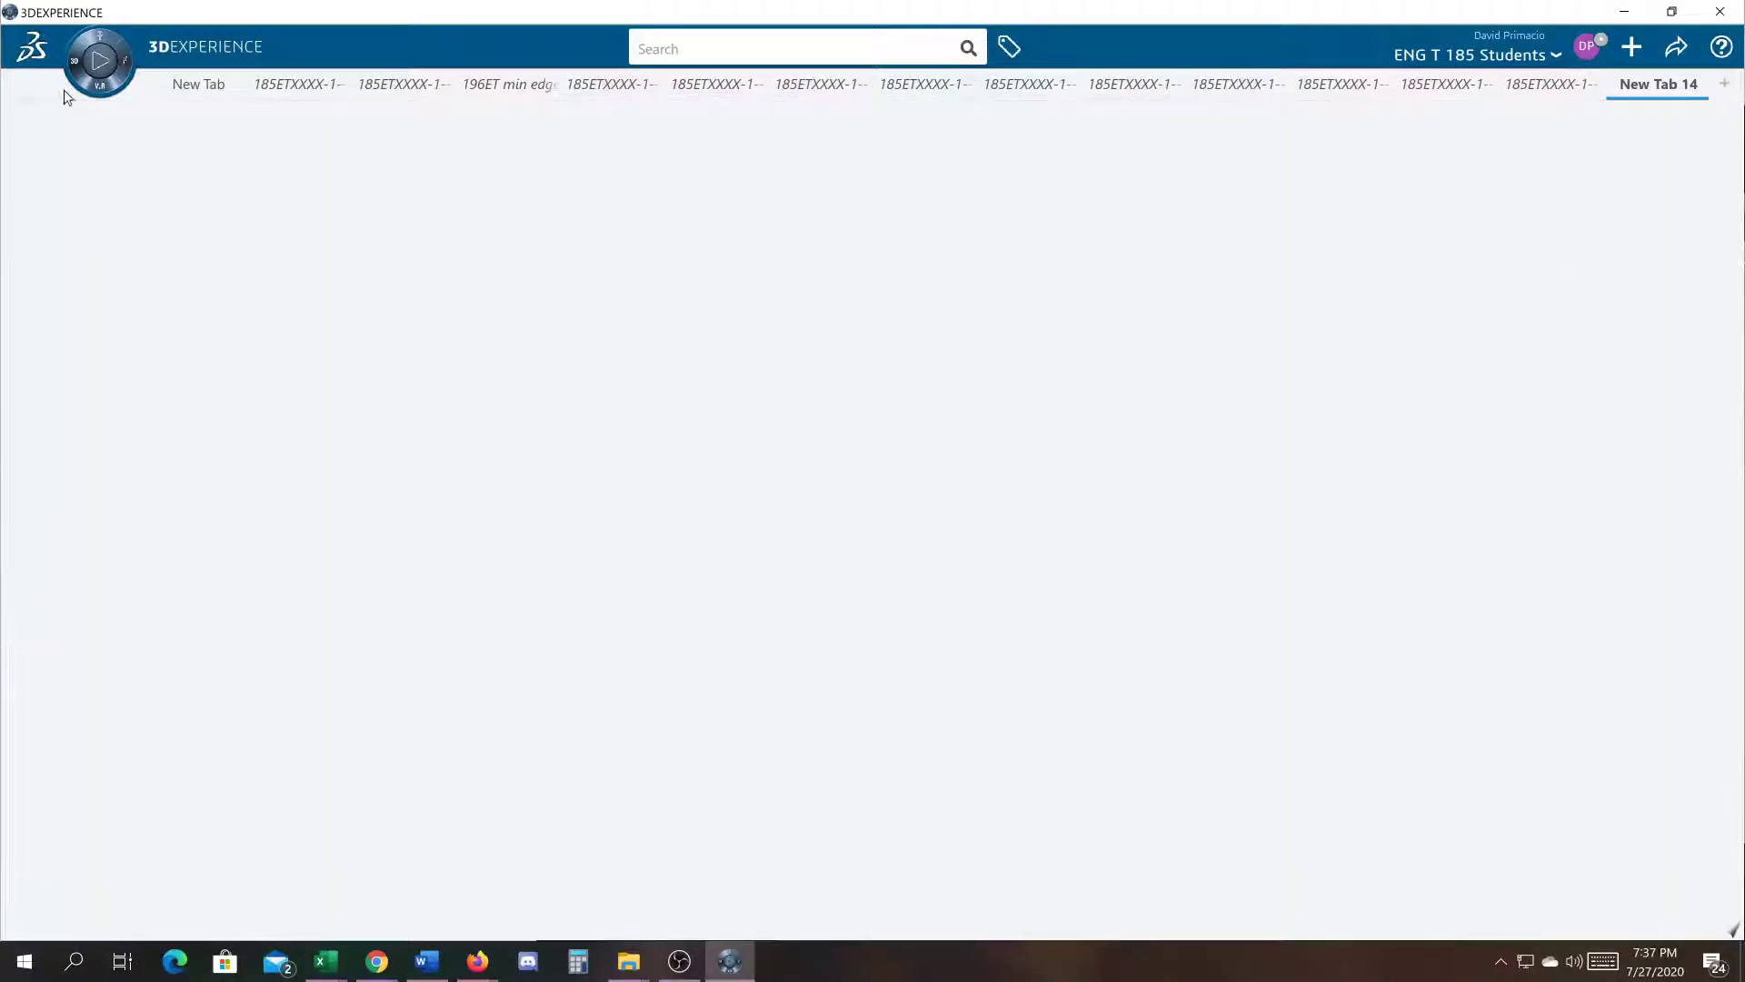
left_click(82, 65)
left_click(74, 890)
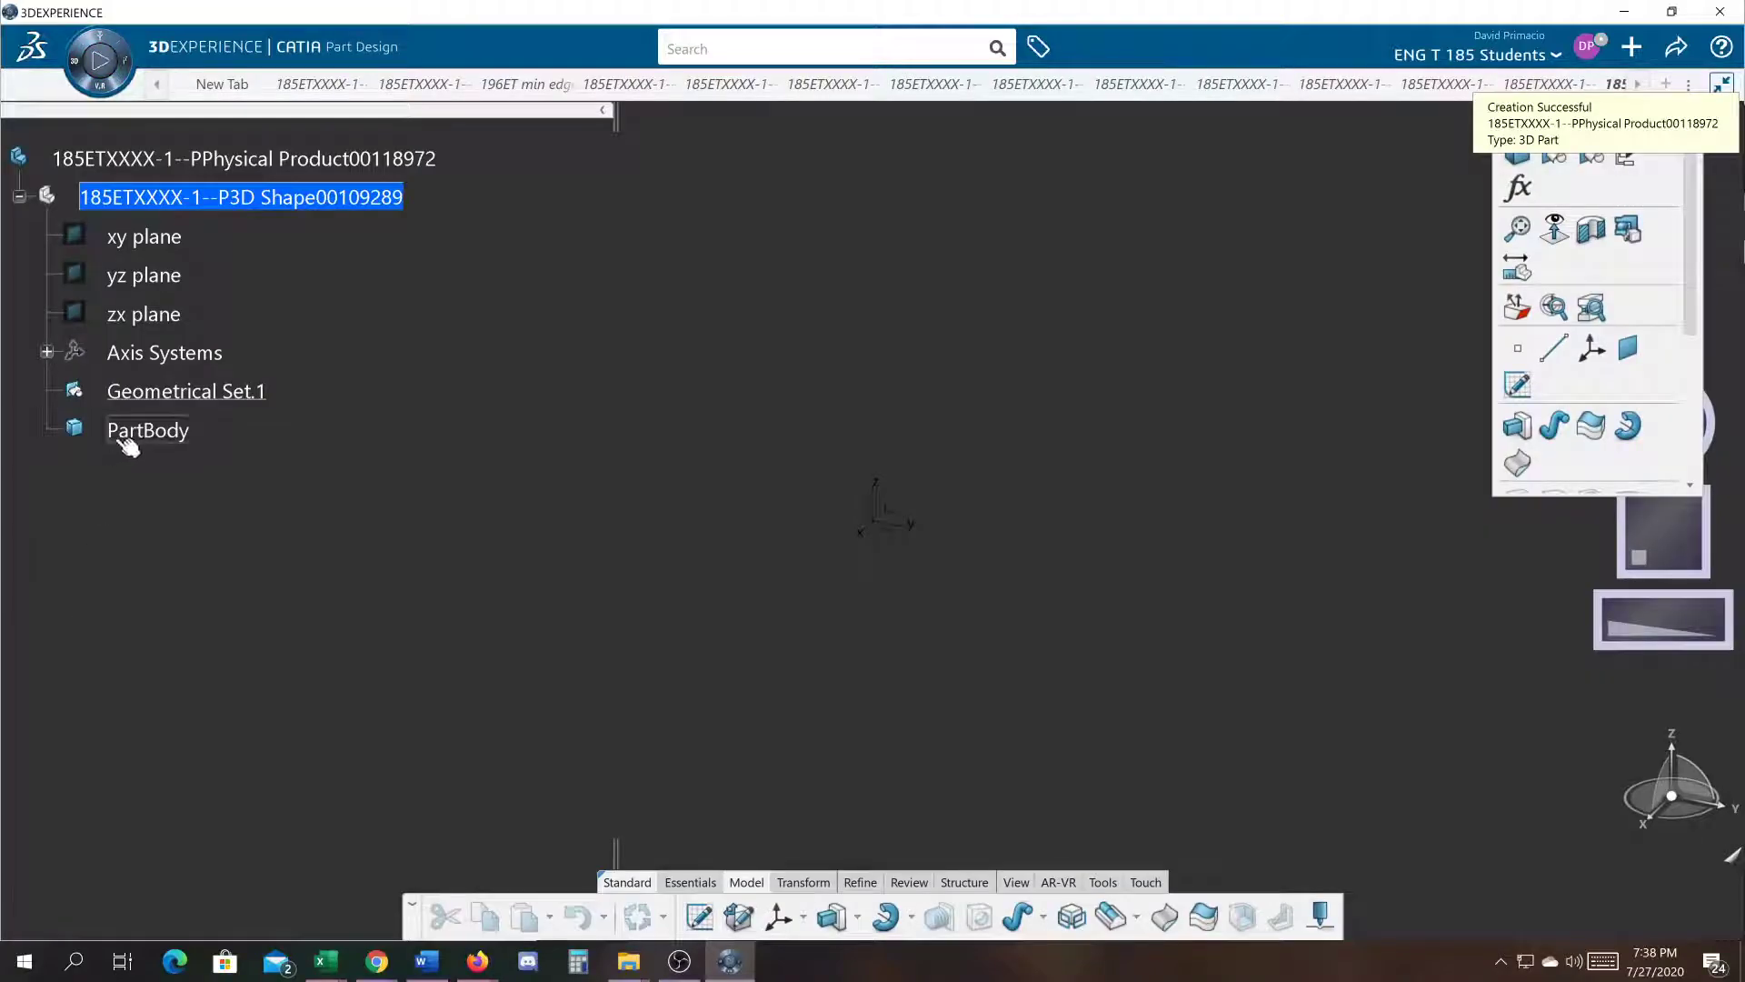
right_click(127, 428)
left_click(184, 596)
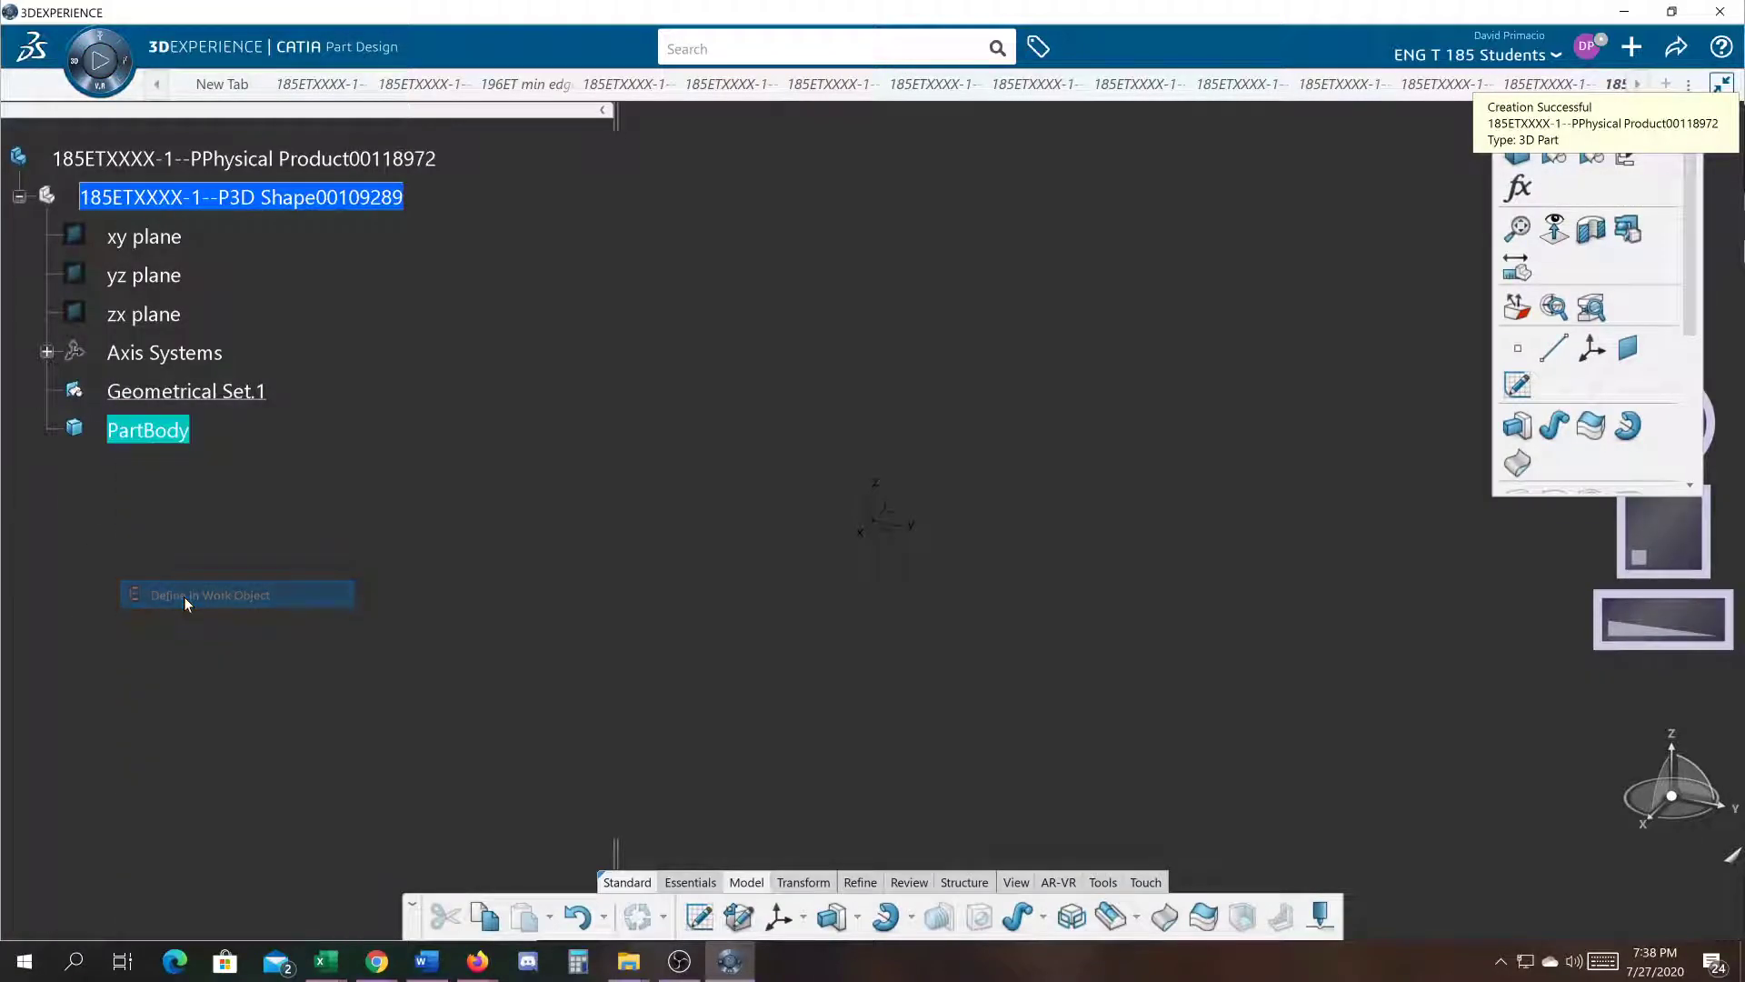
Step: Sketch a closed triangle with a horizontal base on the yz plane, up and right of the origin, and exit the sketch
left_click(886, 509)
left_click(1038, 453)
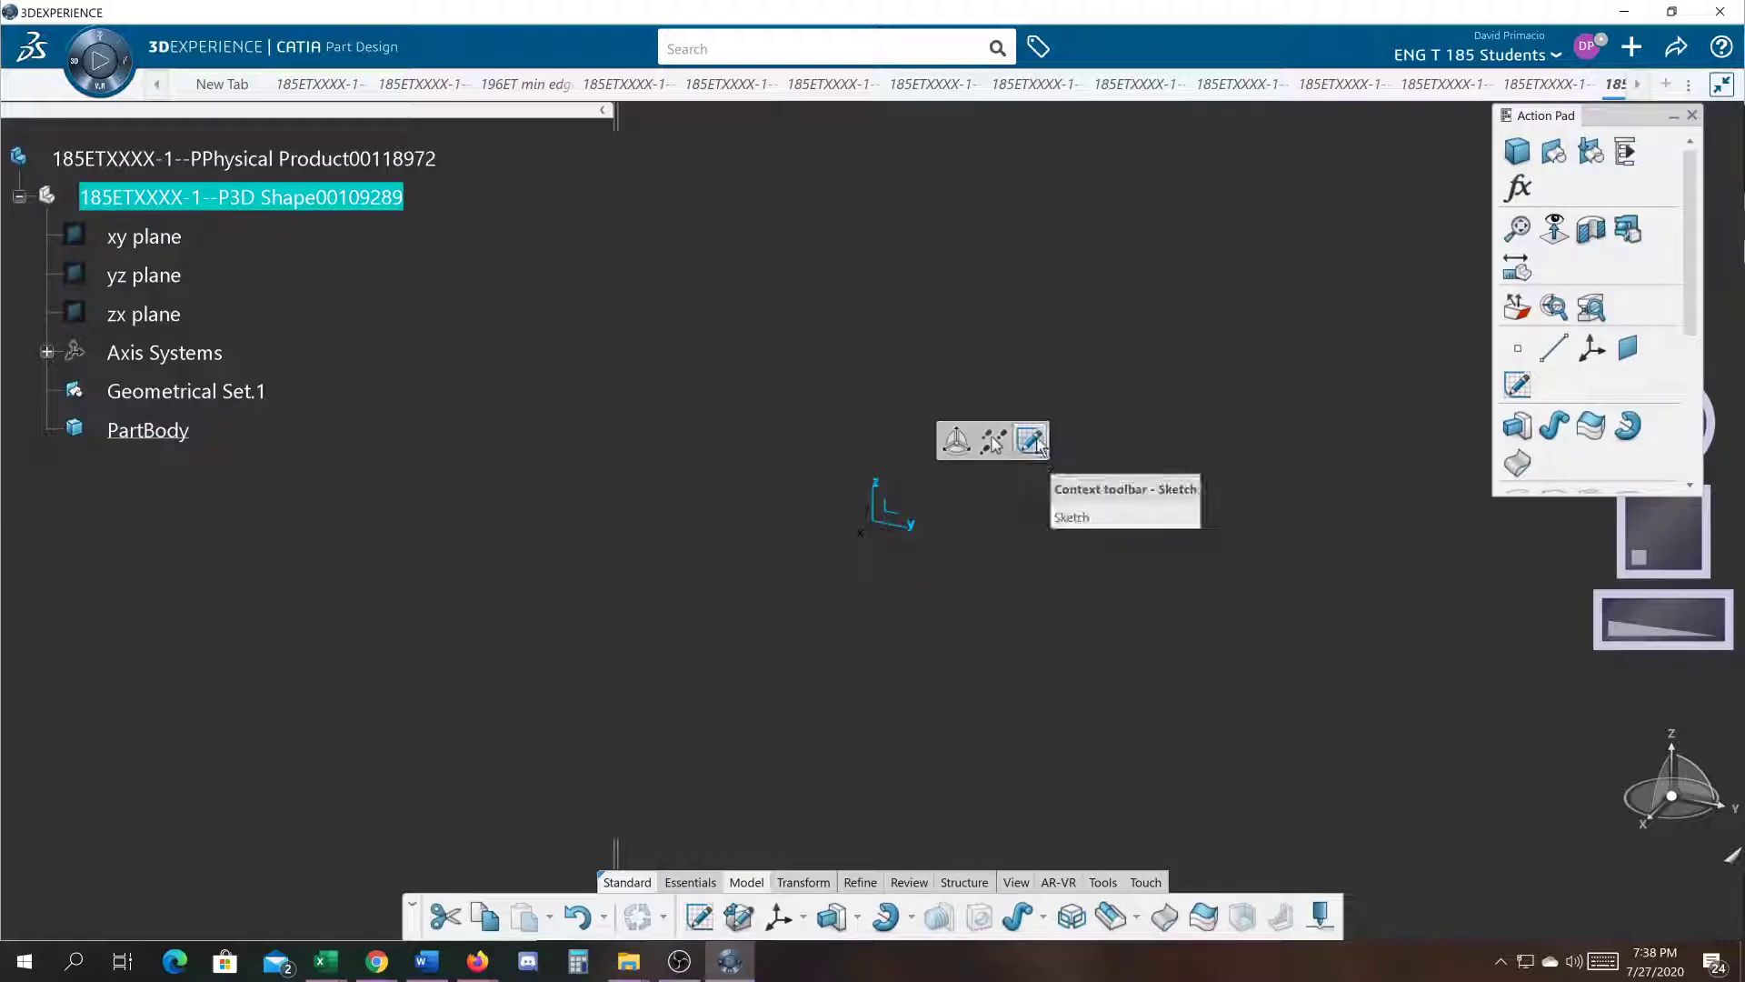
mouse_move(1144, 507)
middle_mouse_down()
mouse_move(818, 736)
mouse_move(584, 806)
mouse_move(564, 690)
middle_mouse_up()
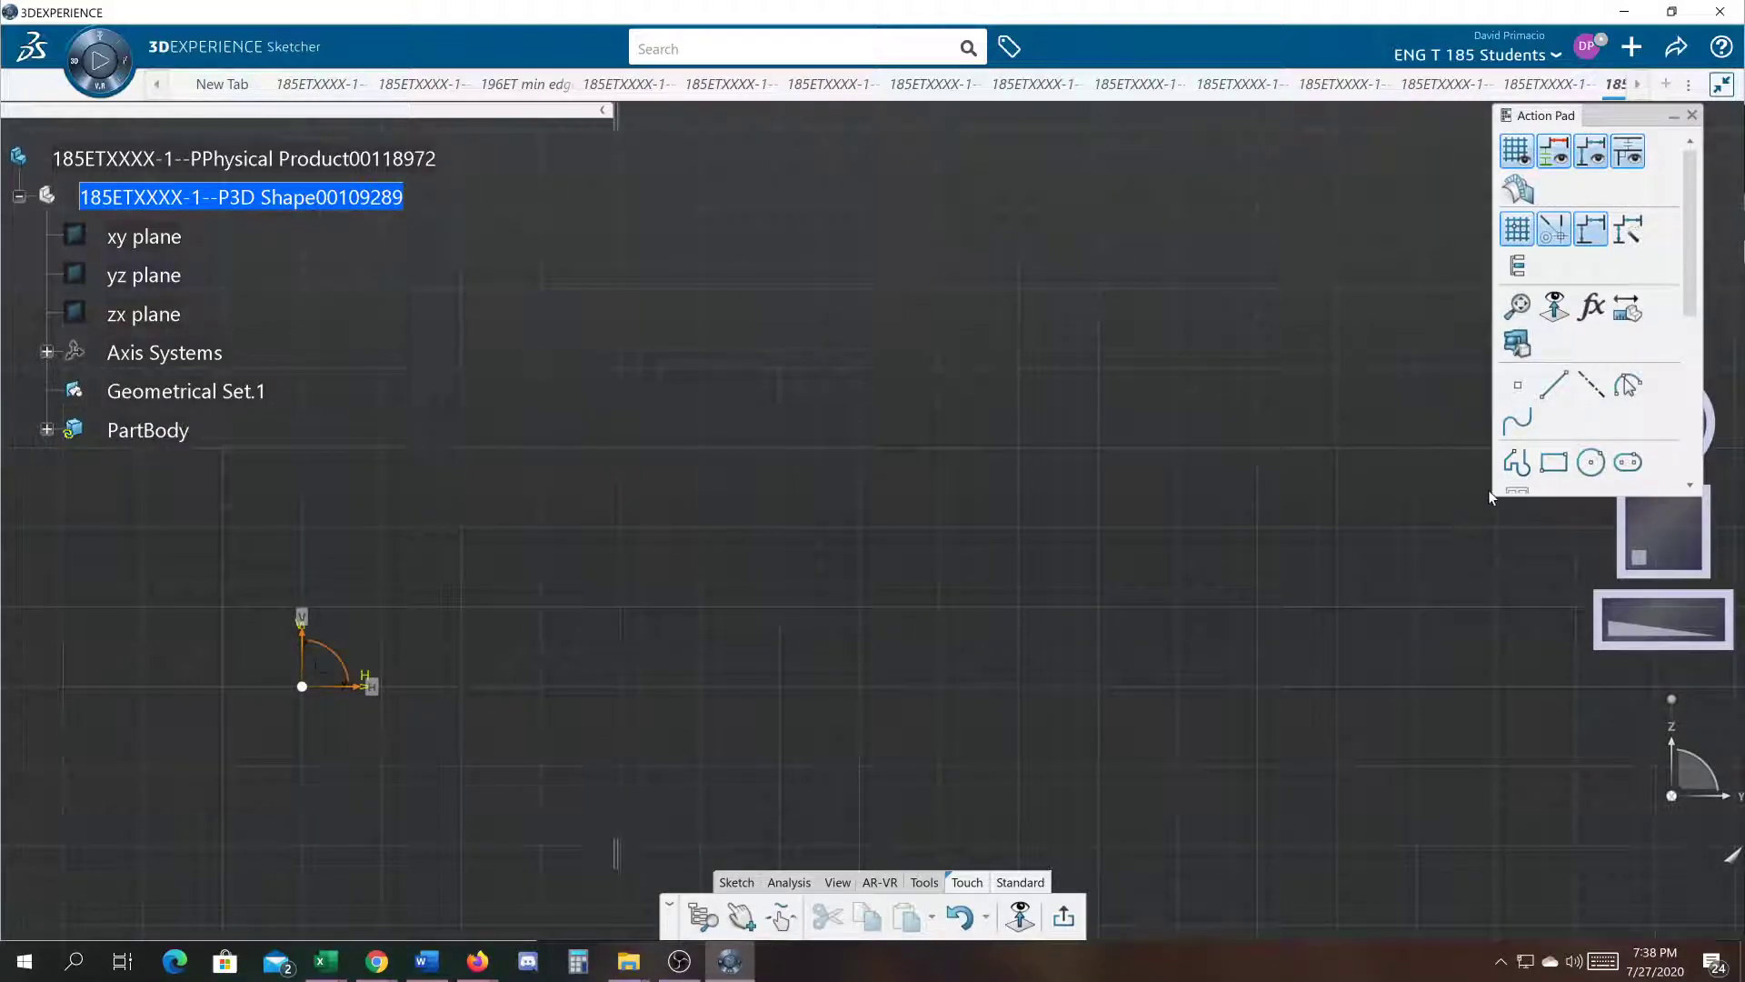
left_click(1516, 462)
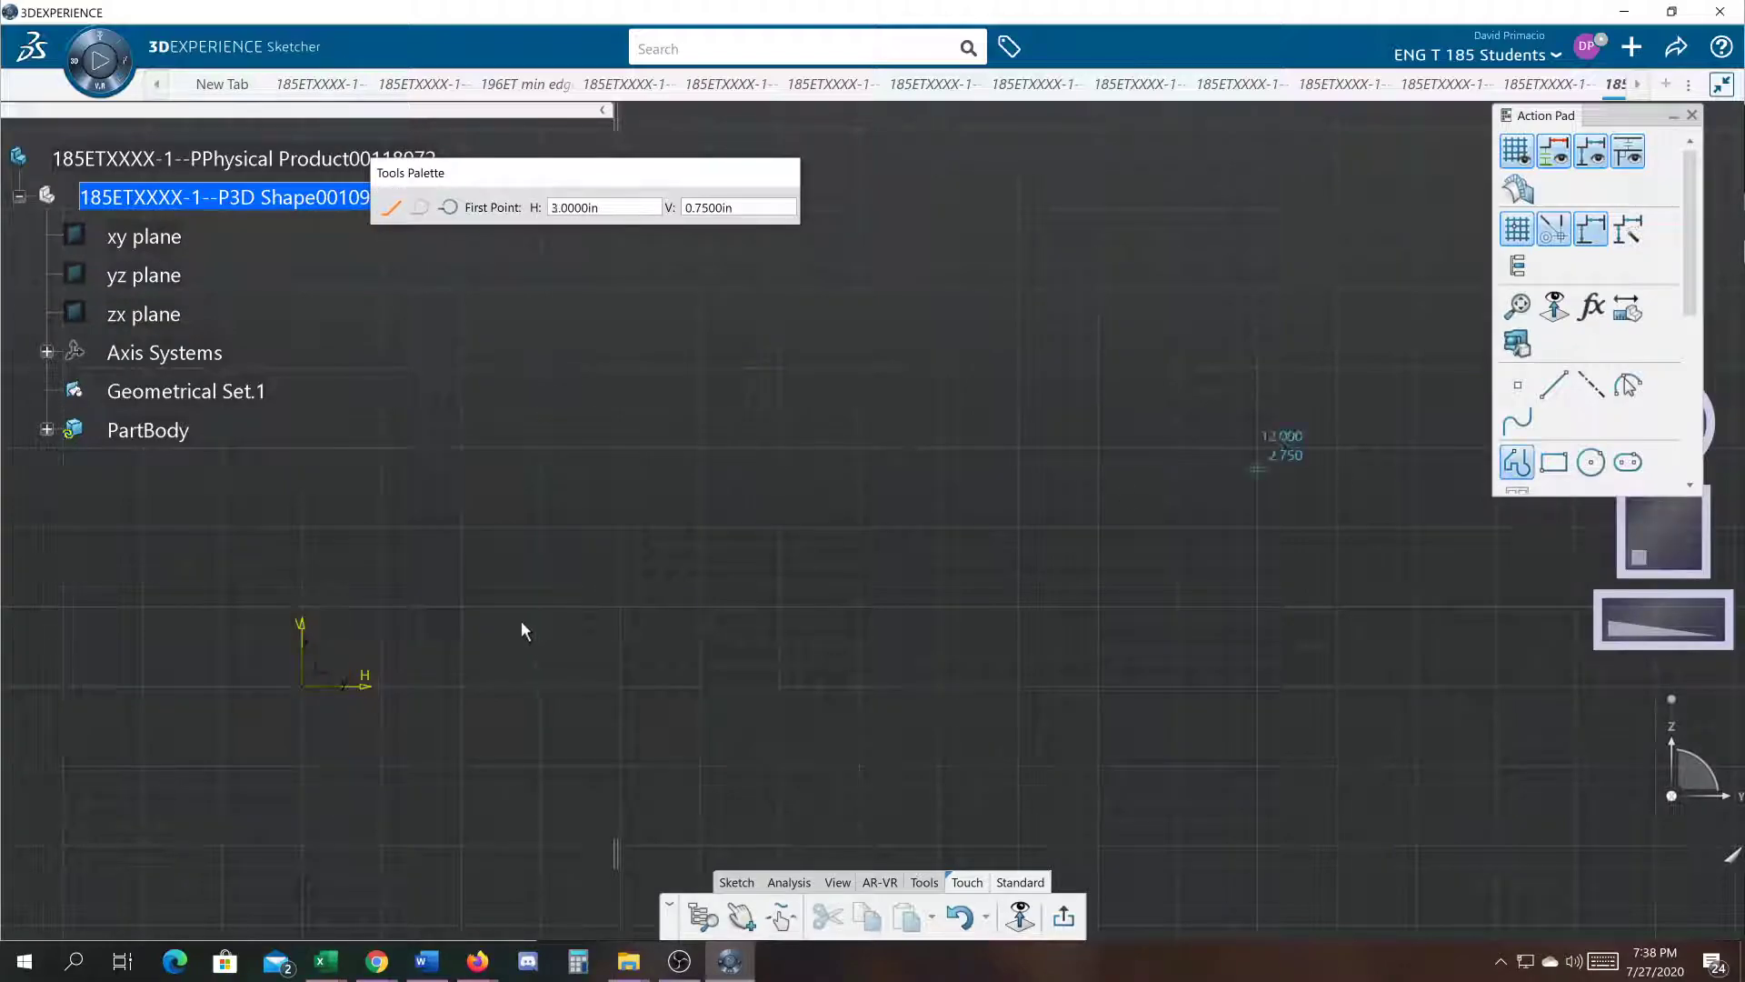
left_click(467, 615)
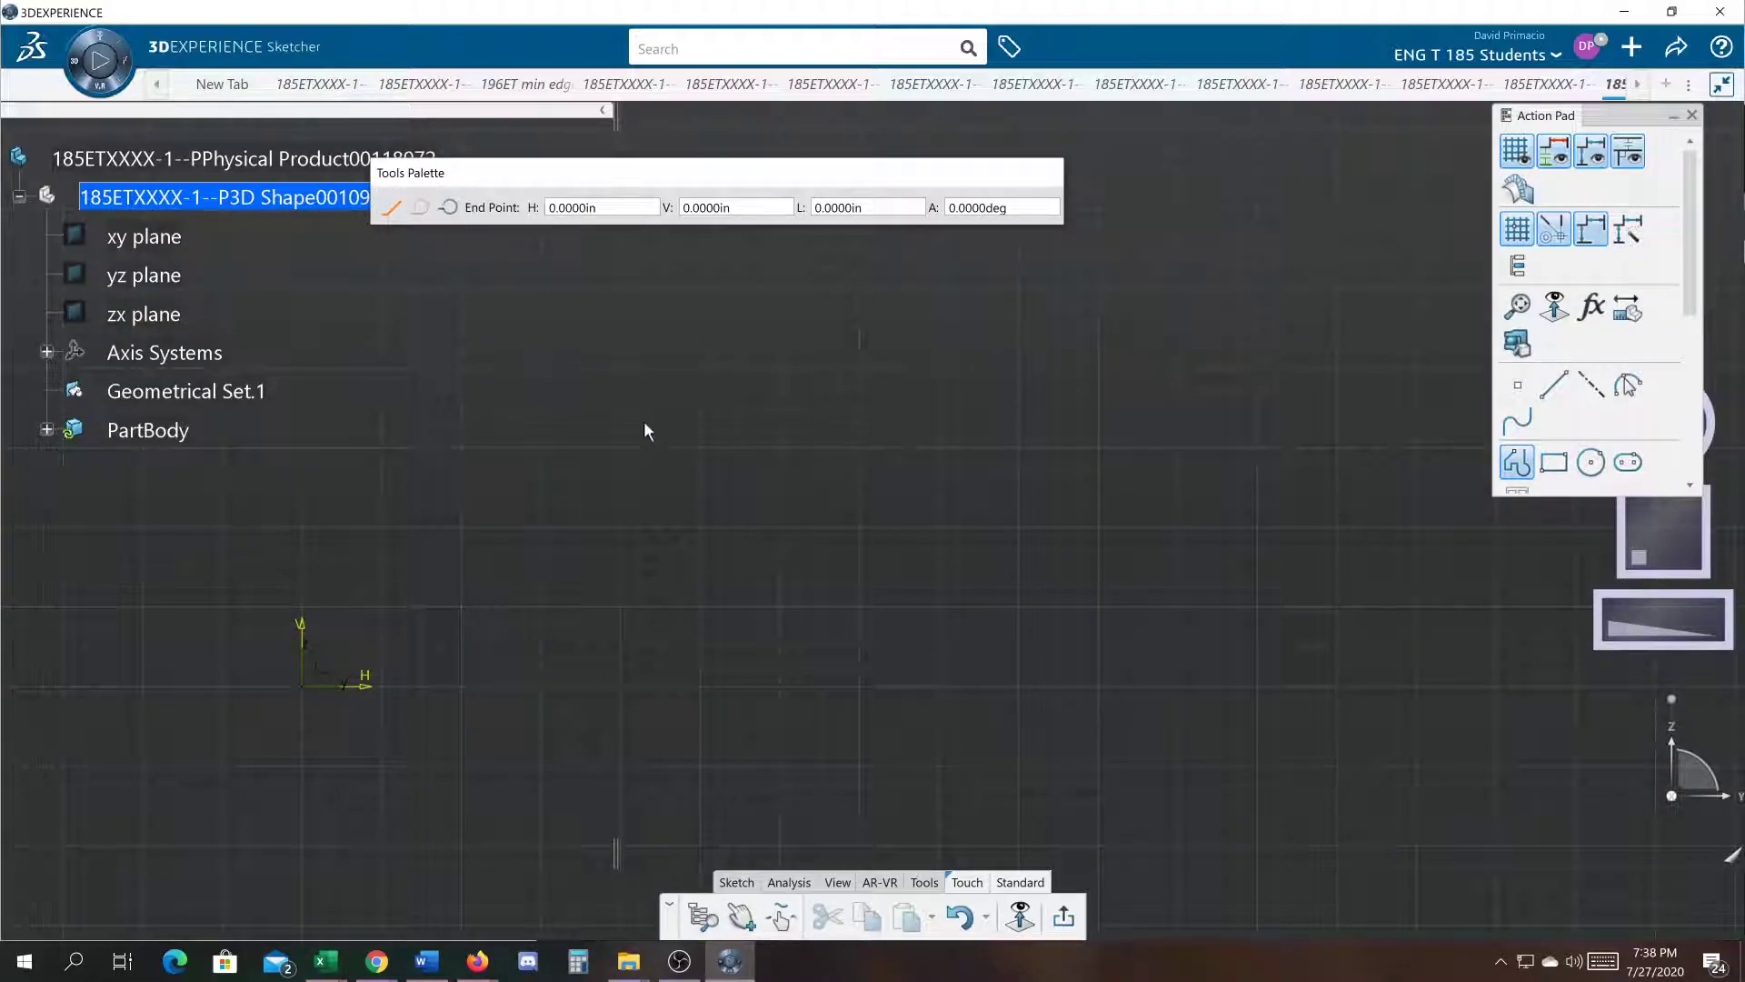
left_click(705, 367)
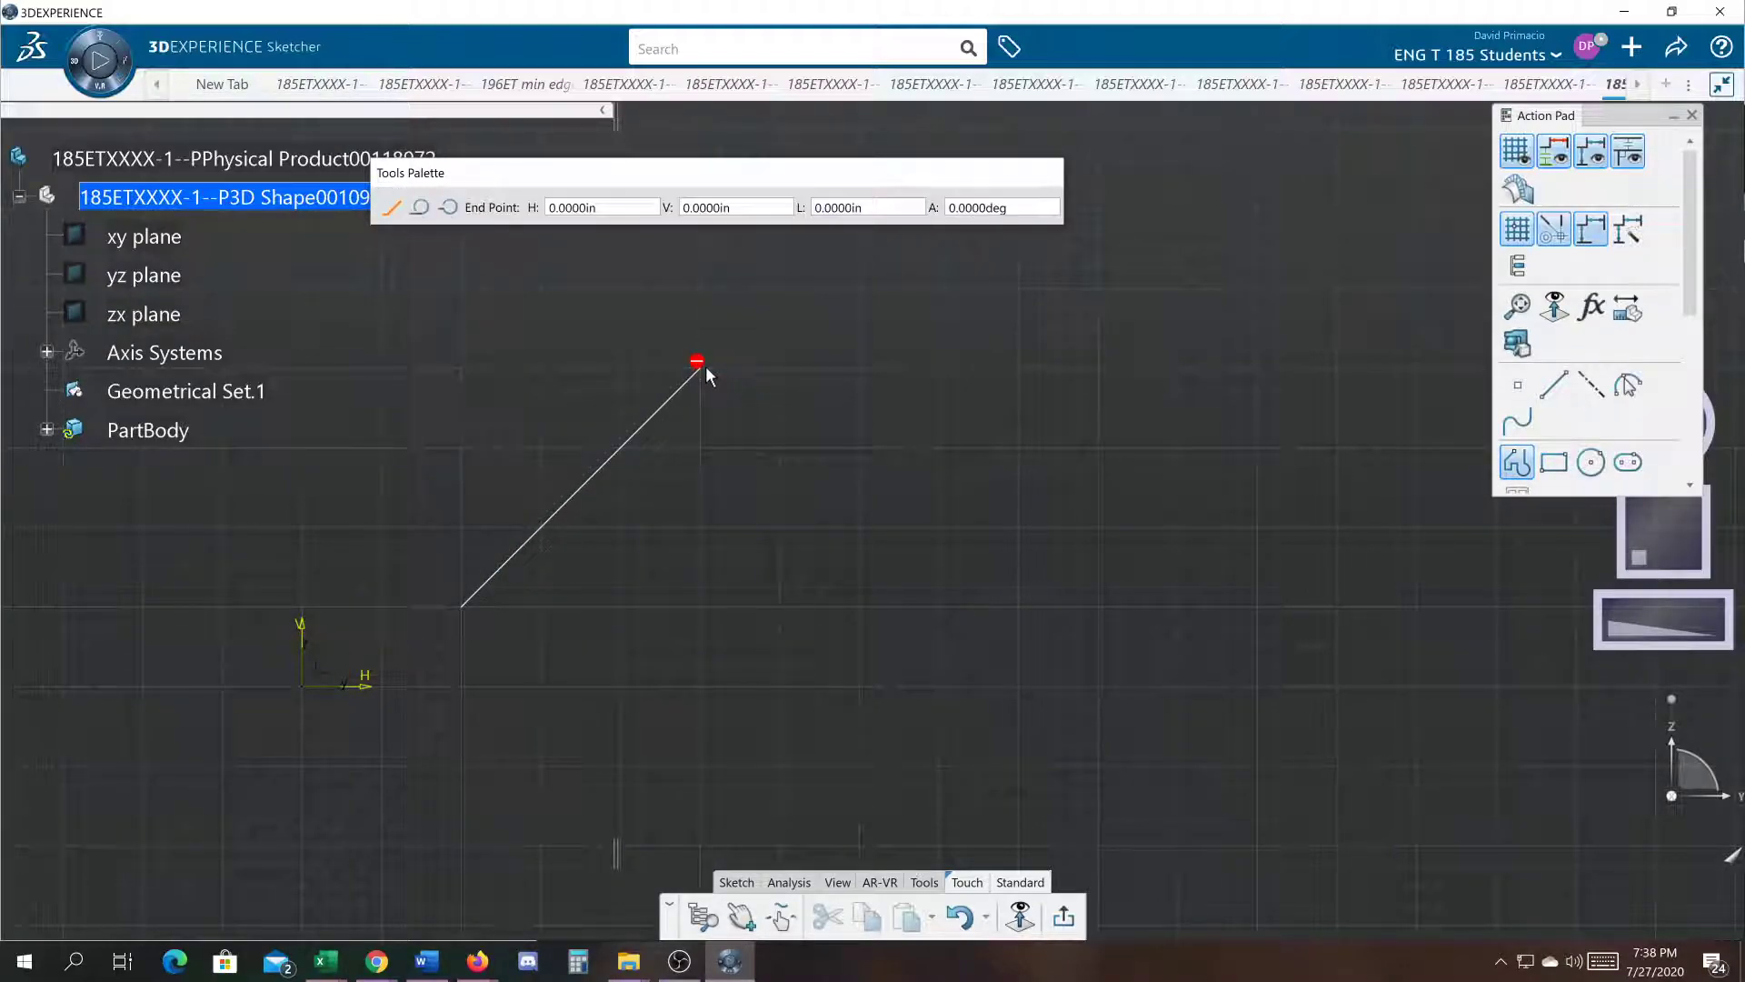
left_click(918, 603)
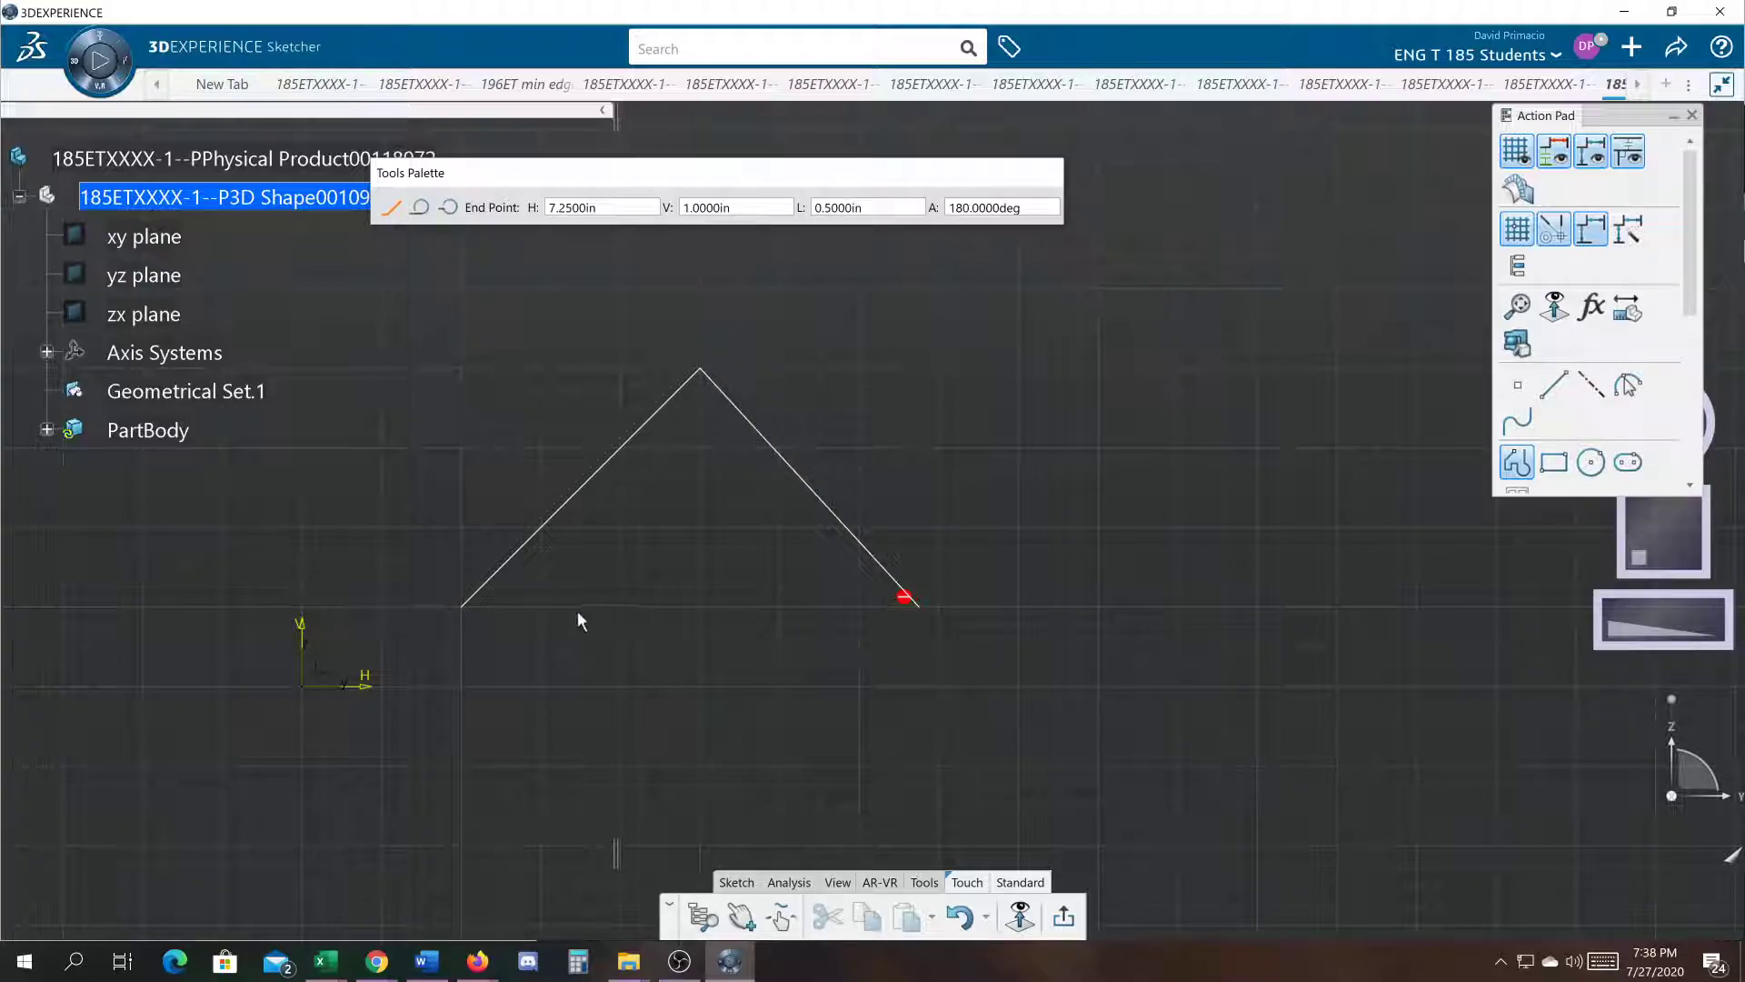
left_click(466, 608)
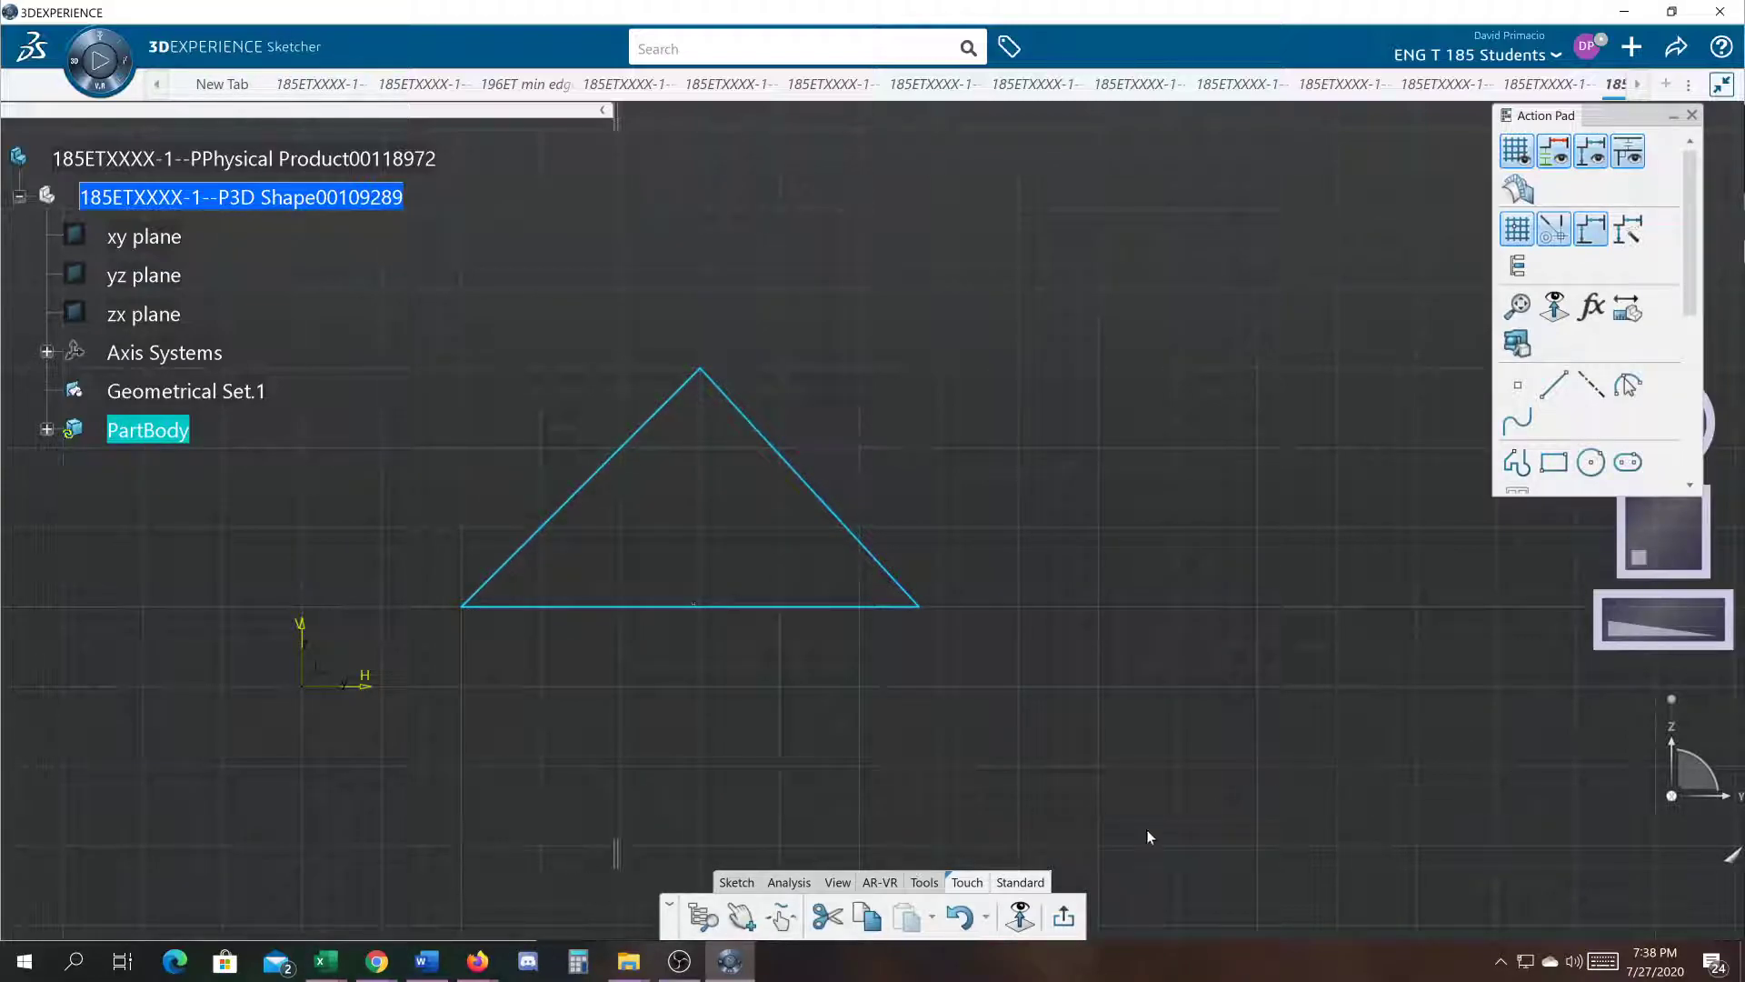
left_click(1063, 920)
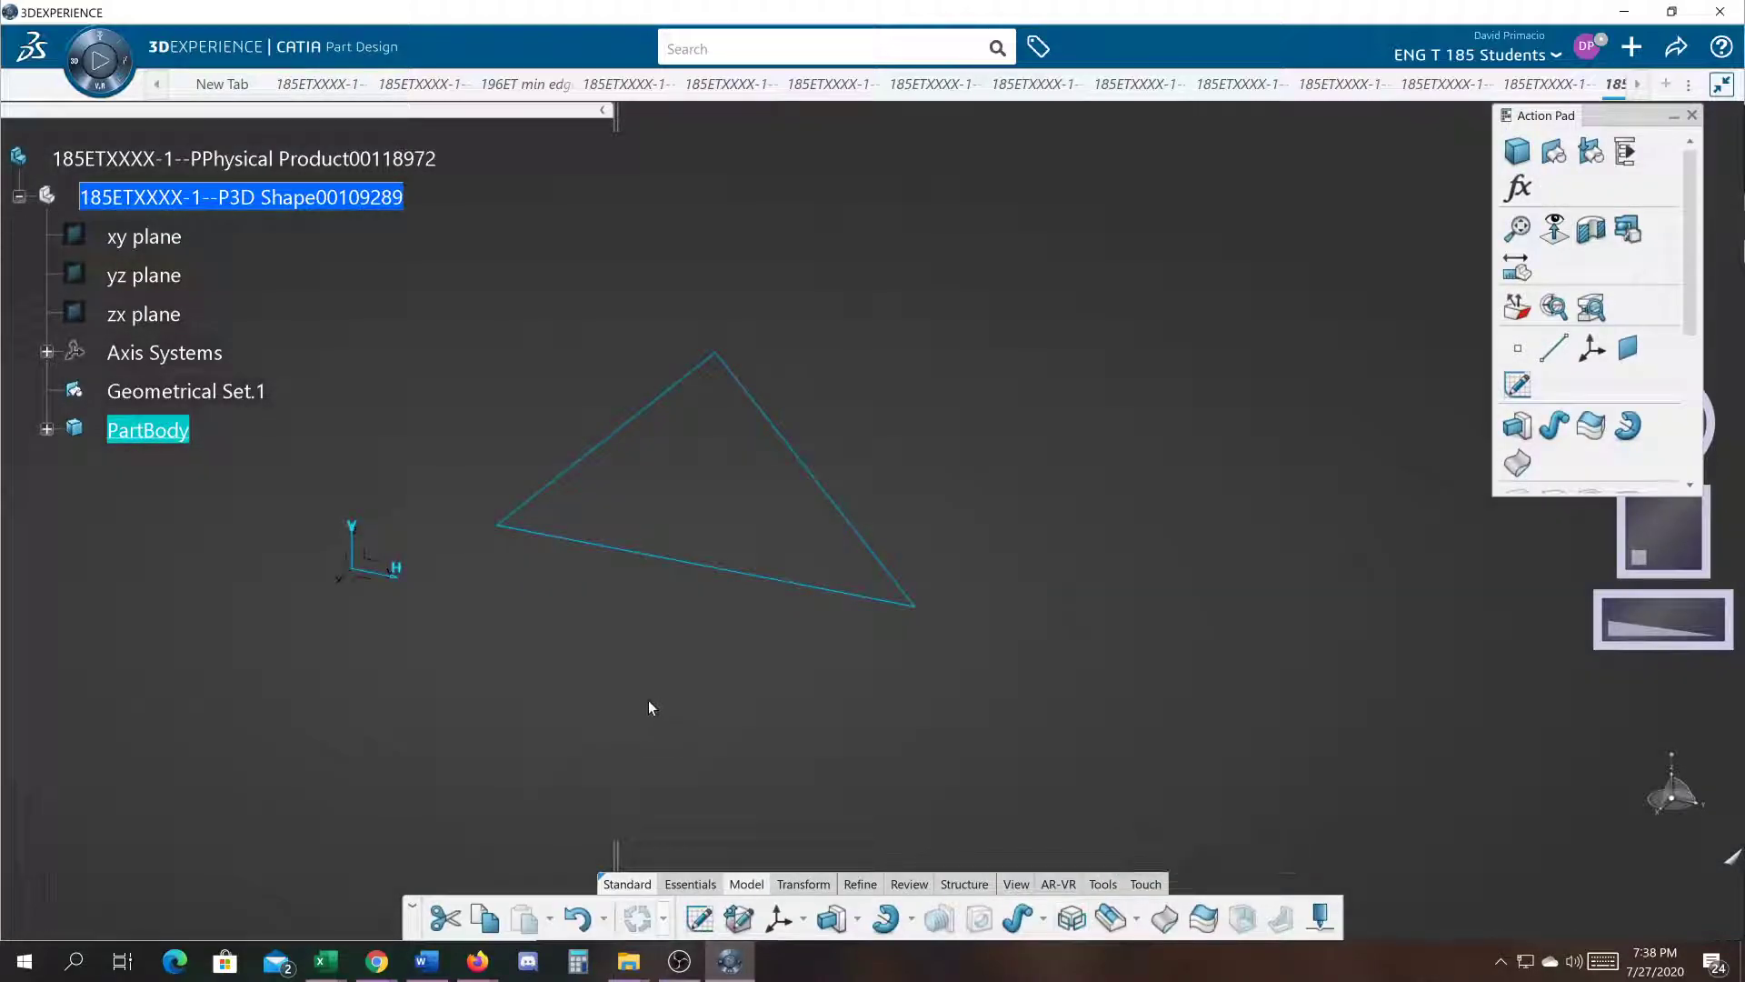
Step: Try extruding the triangle 0.7874 in with Pad, and undo the pad
middle_click_drag(1038, 741, 1043, 745)
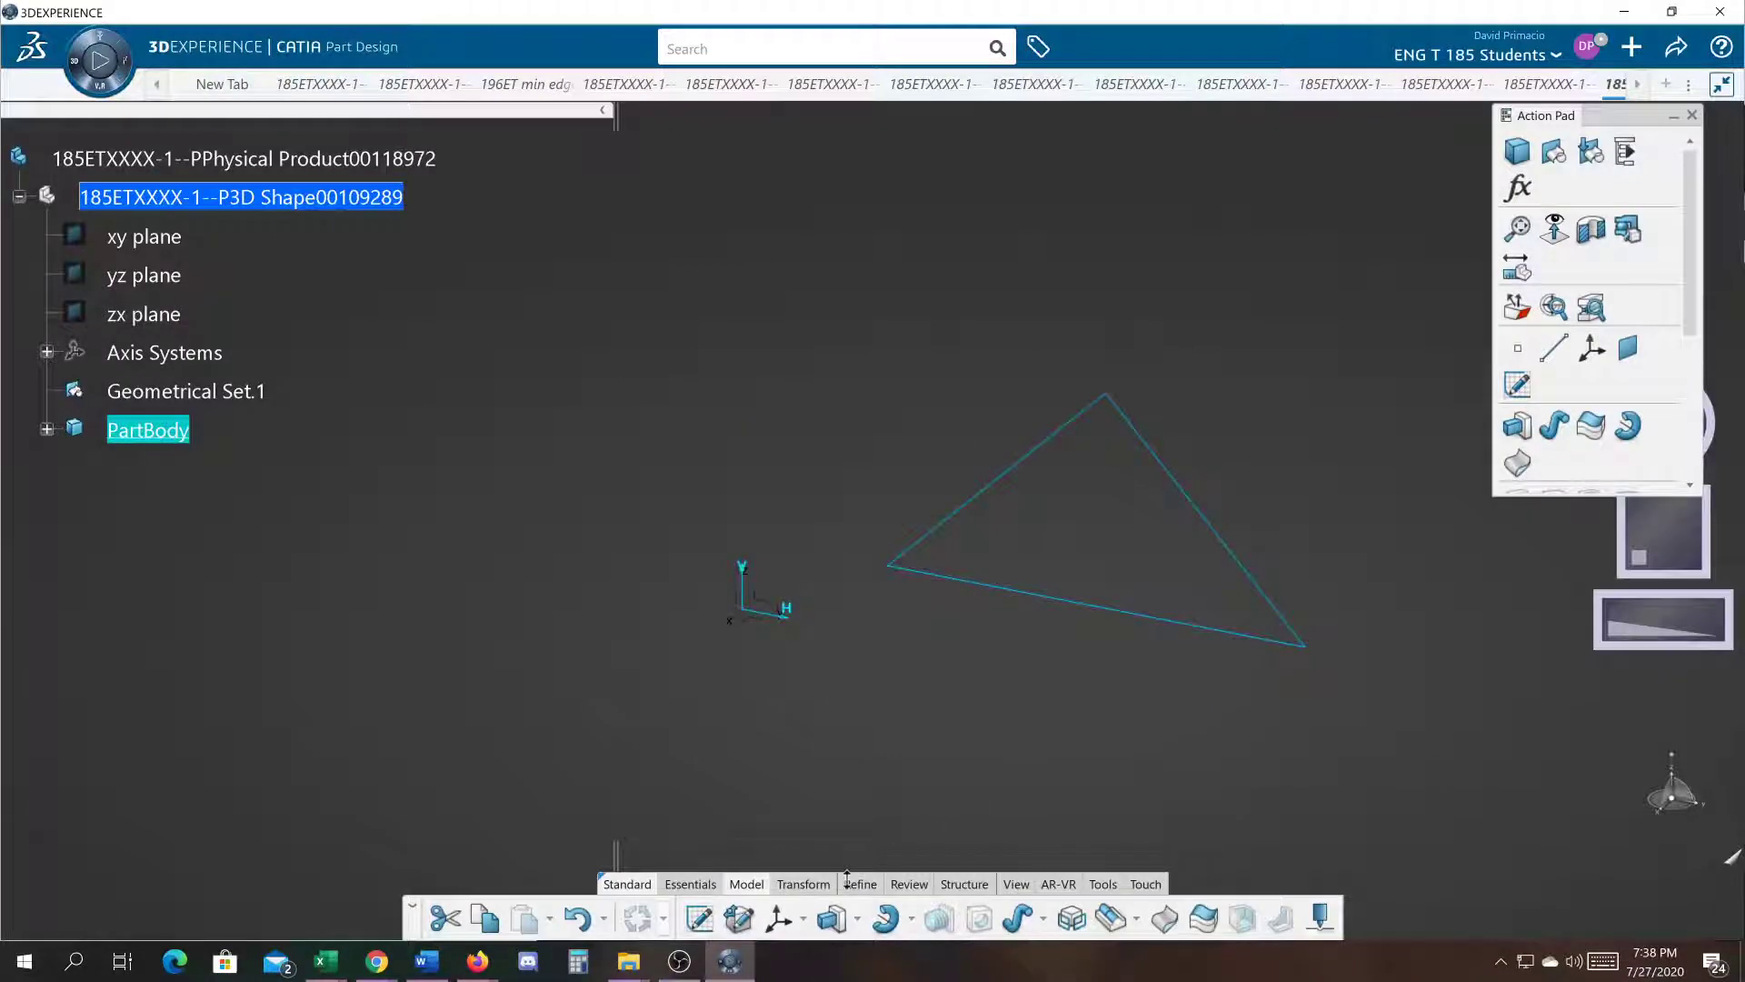
left_click(832, 918)
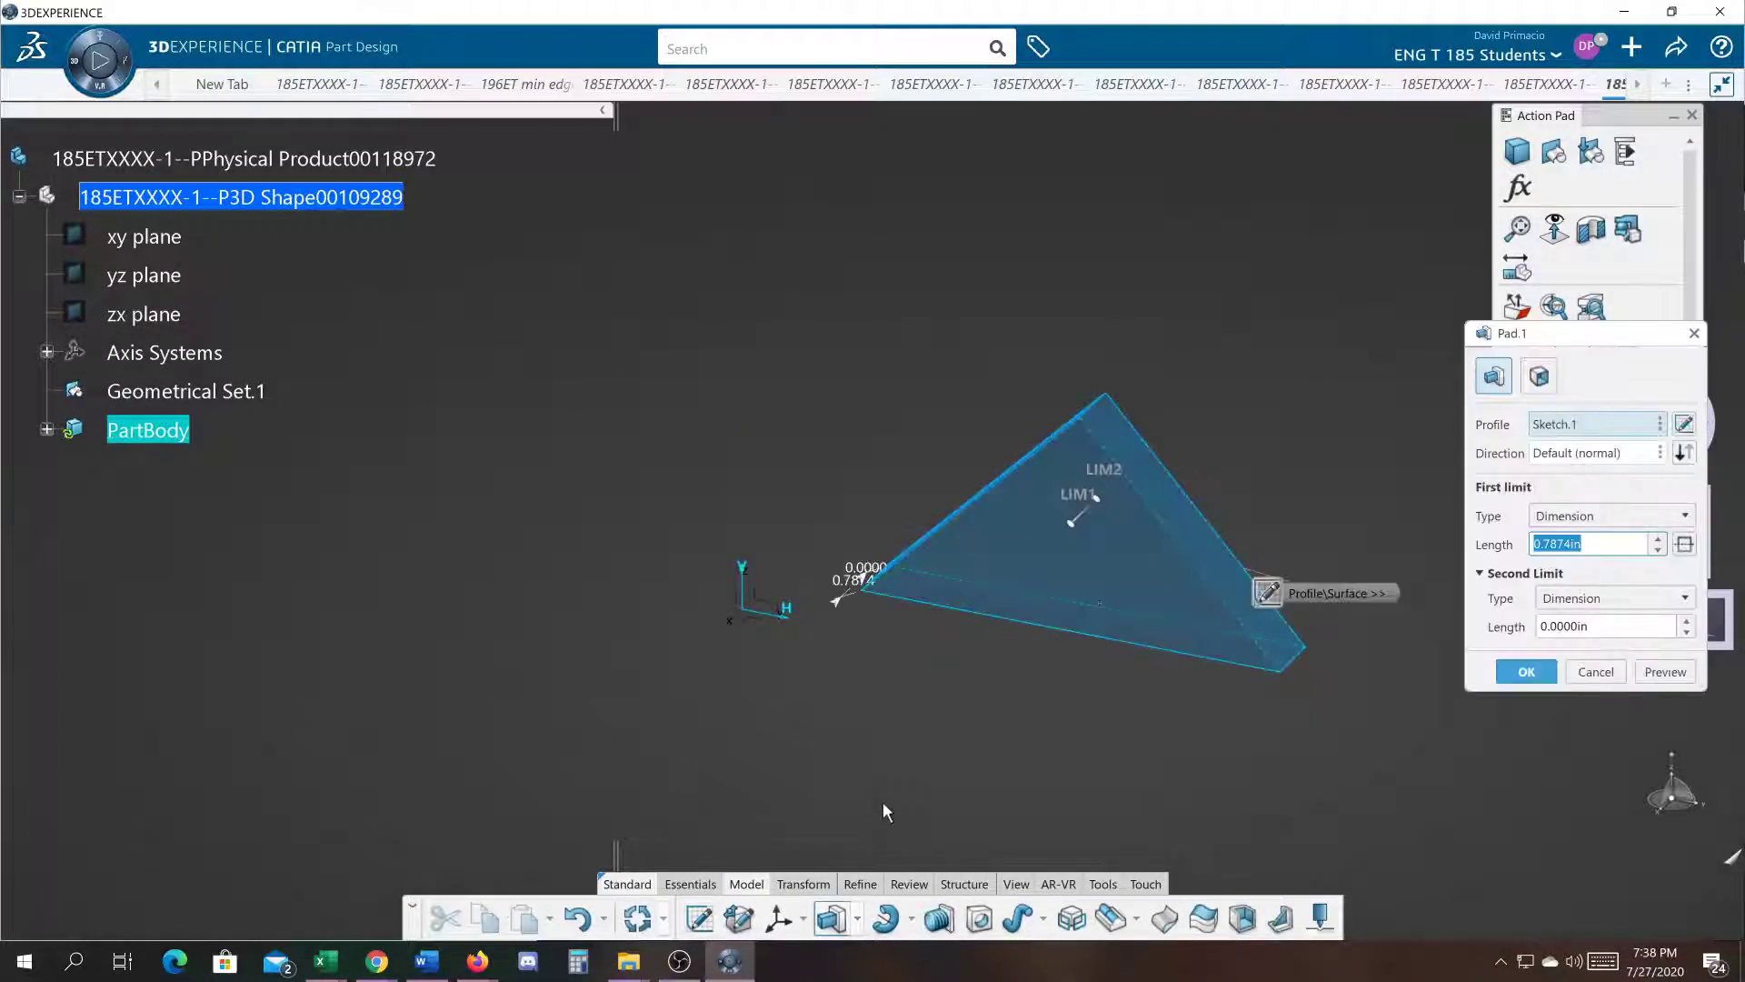
left_click(1522, 670)
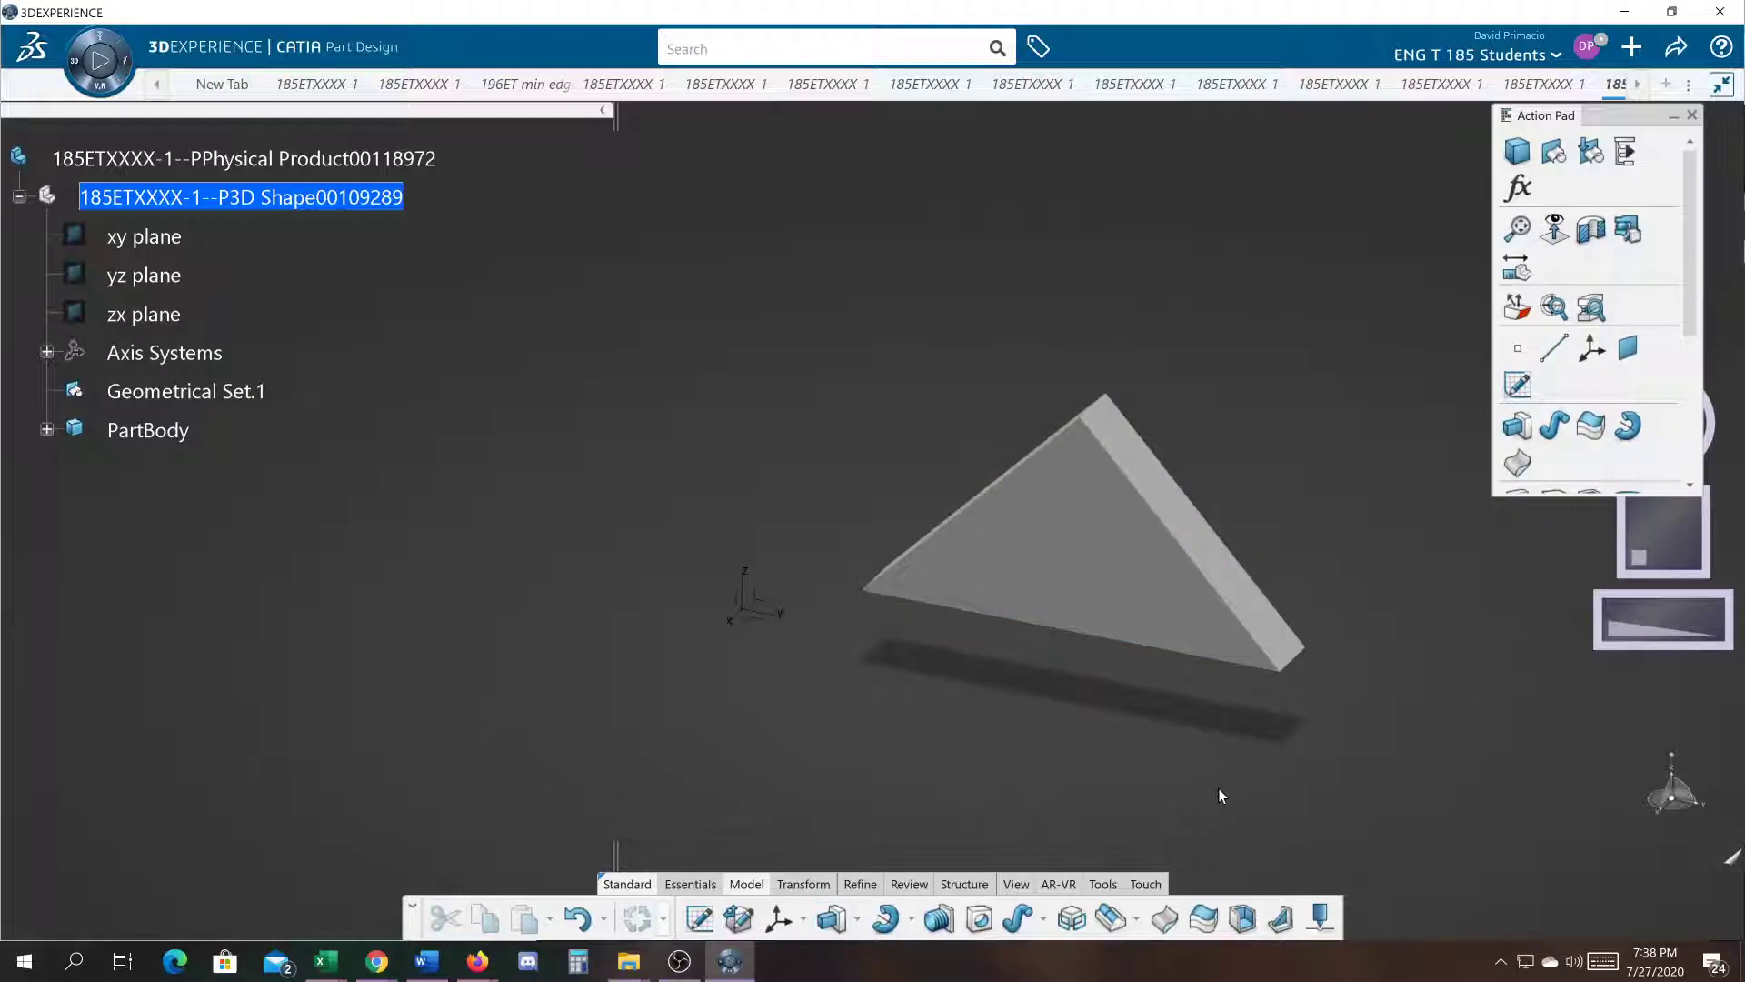
key("ctrl+z")
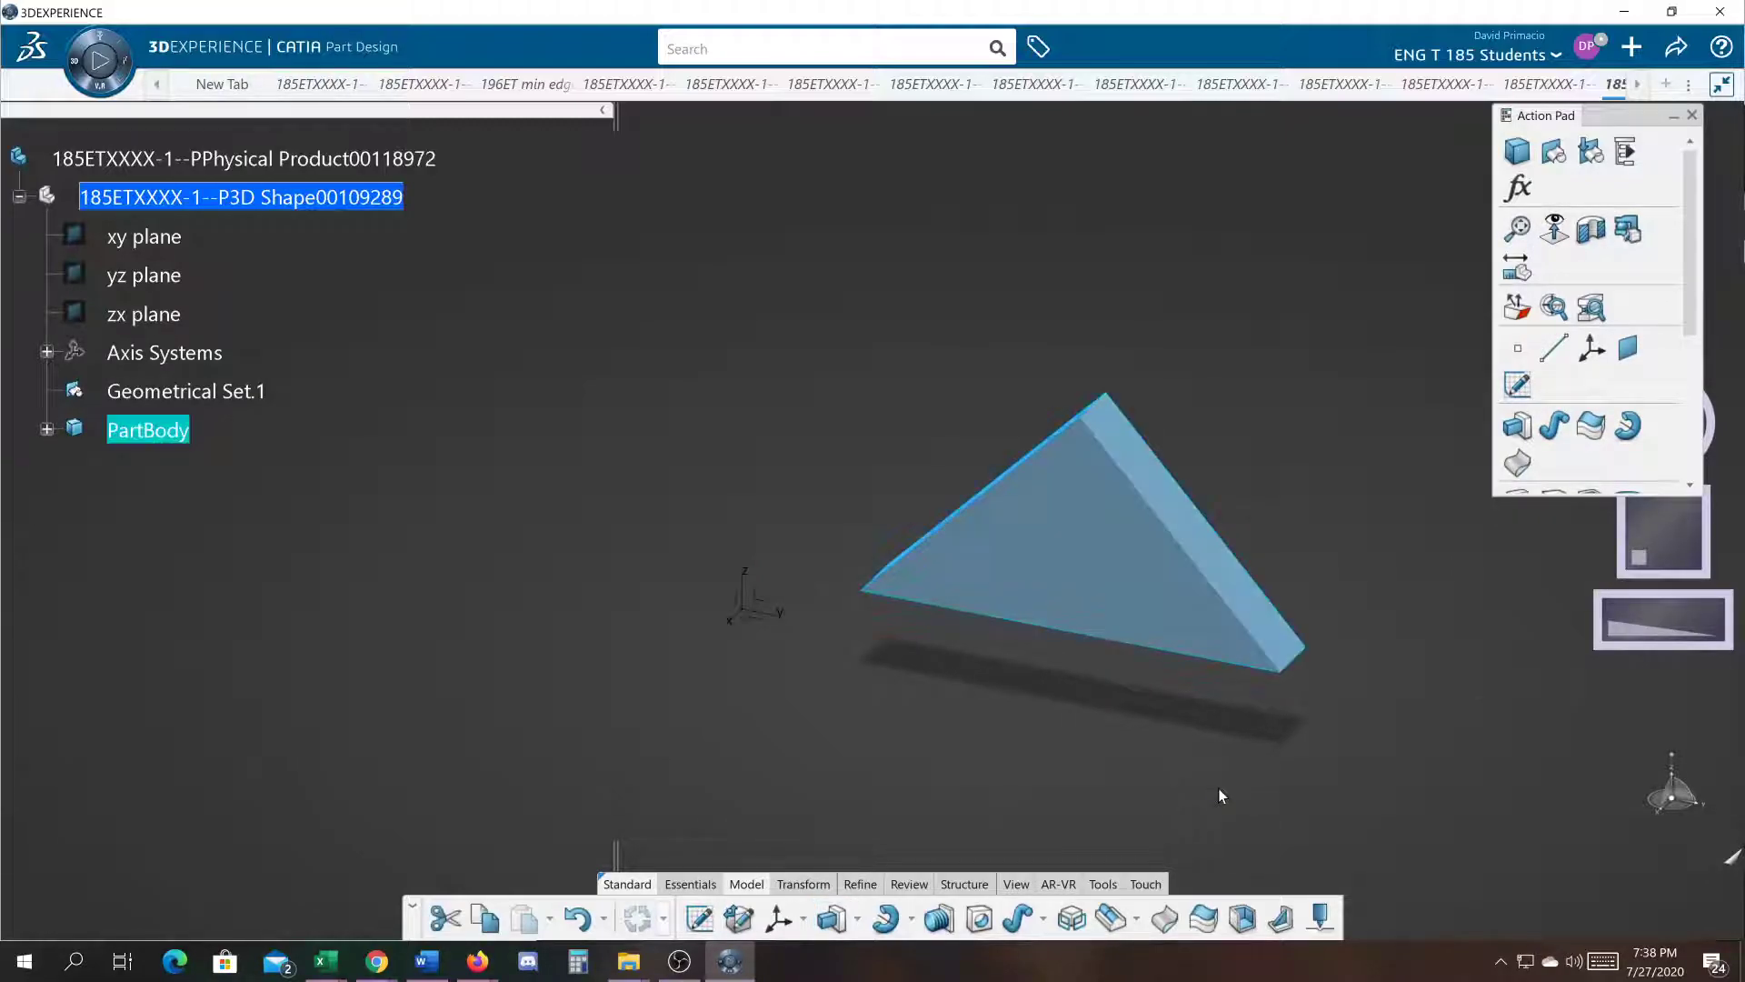
Step: Revolve the triangle 360 degrees about its base edge with Shaft and inspect the solid from several sides
left_click(874, 925)
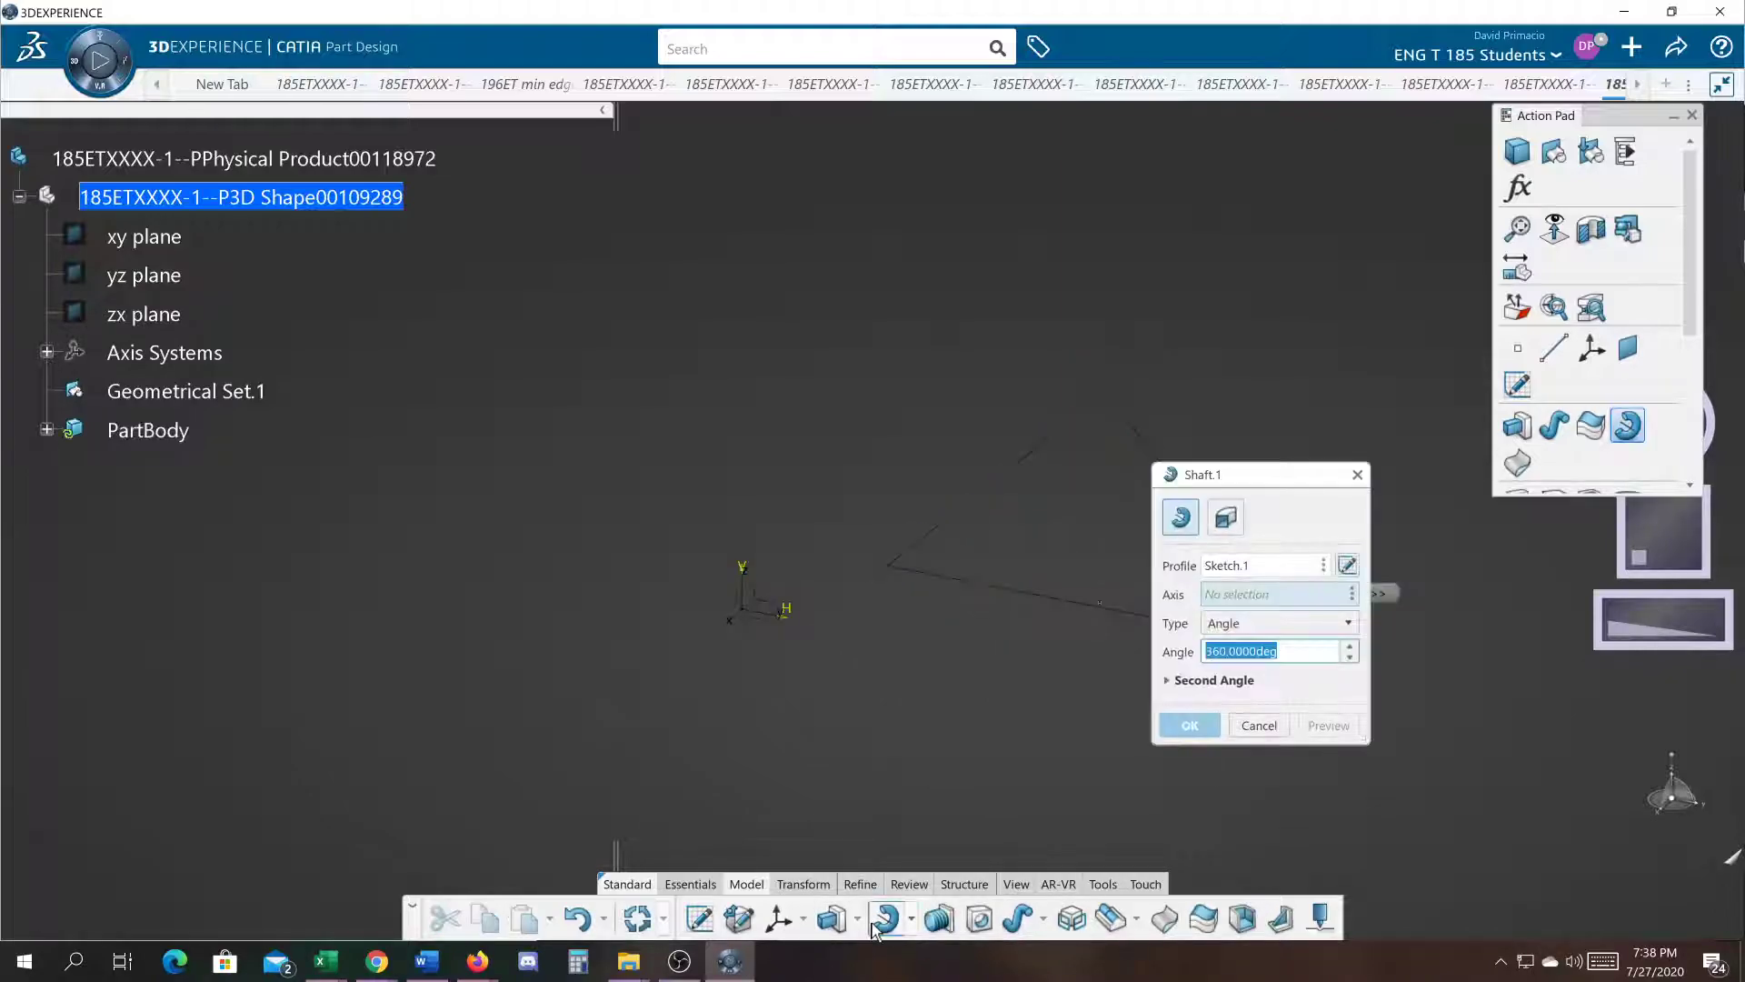
left_click(970, 584)
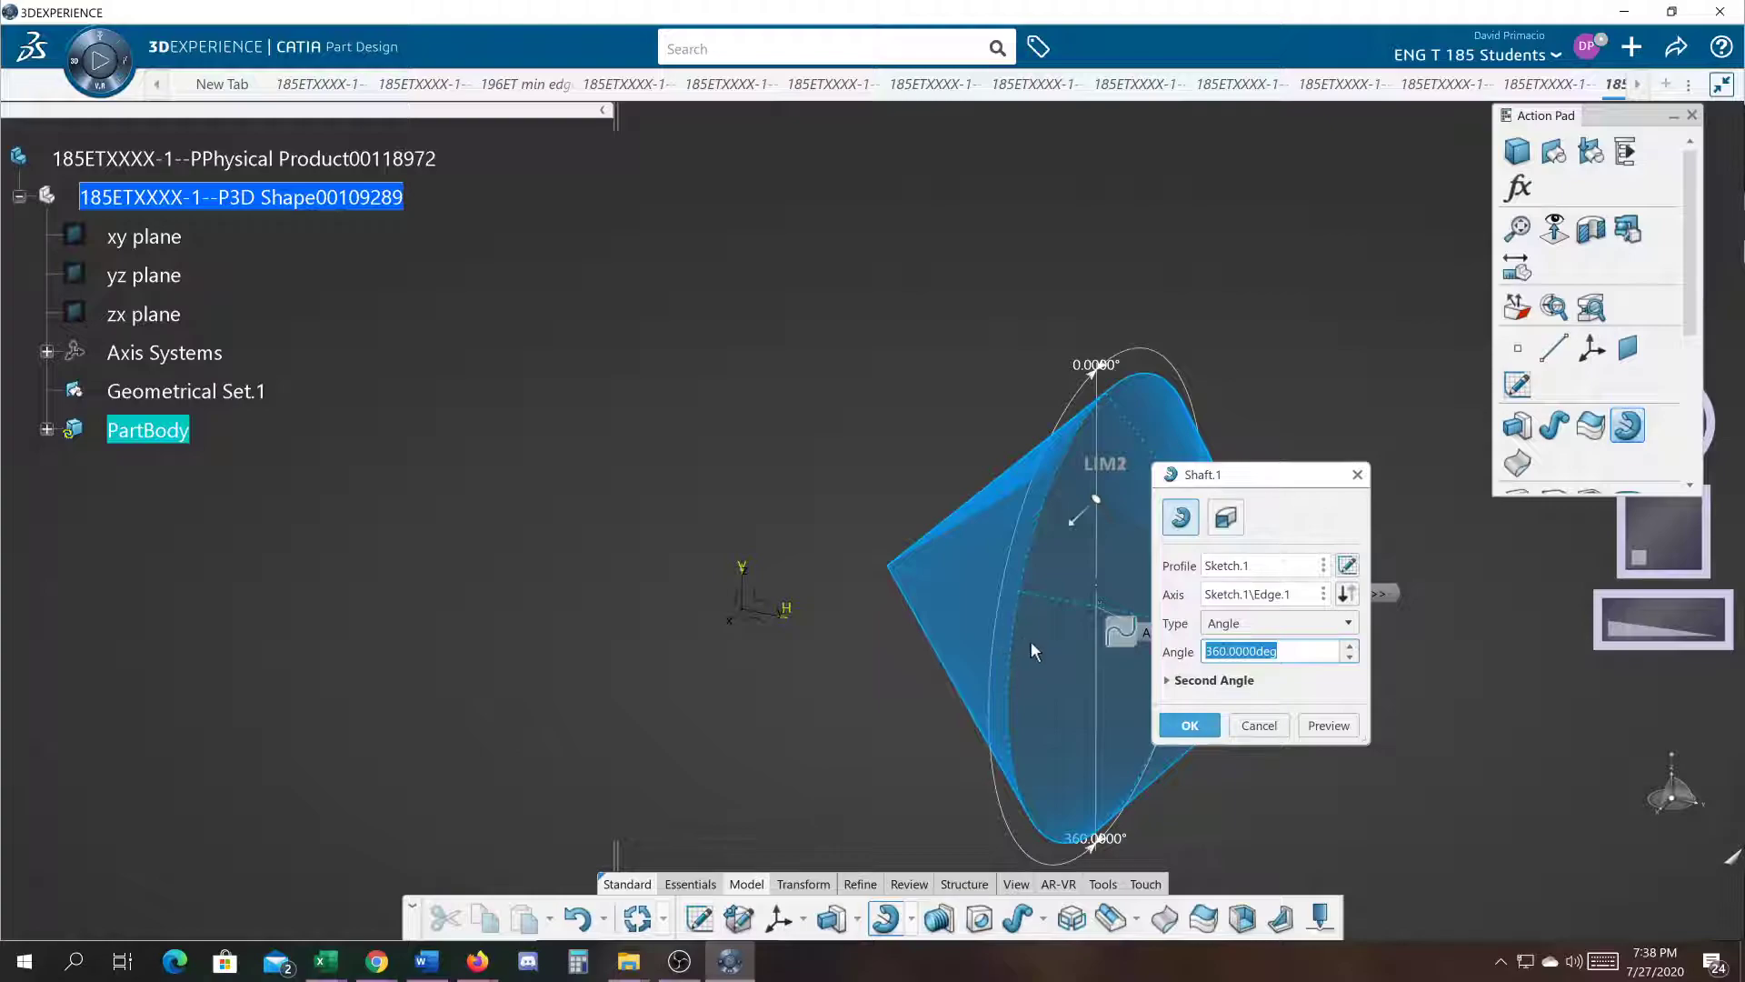
middle_click_drag(1046, 713, 856, 641)
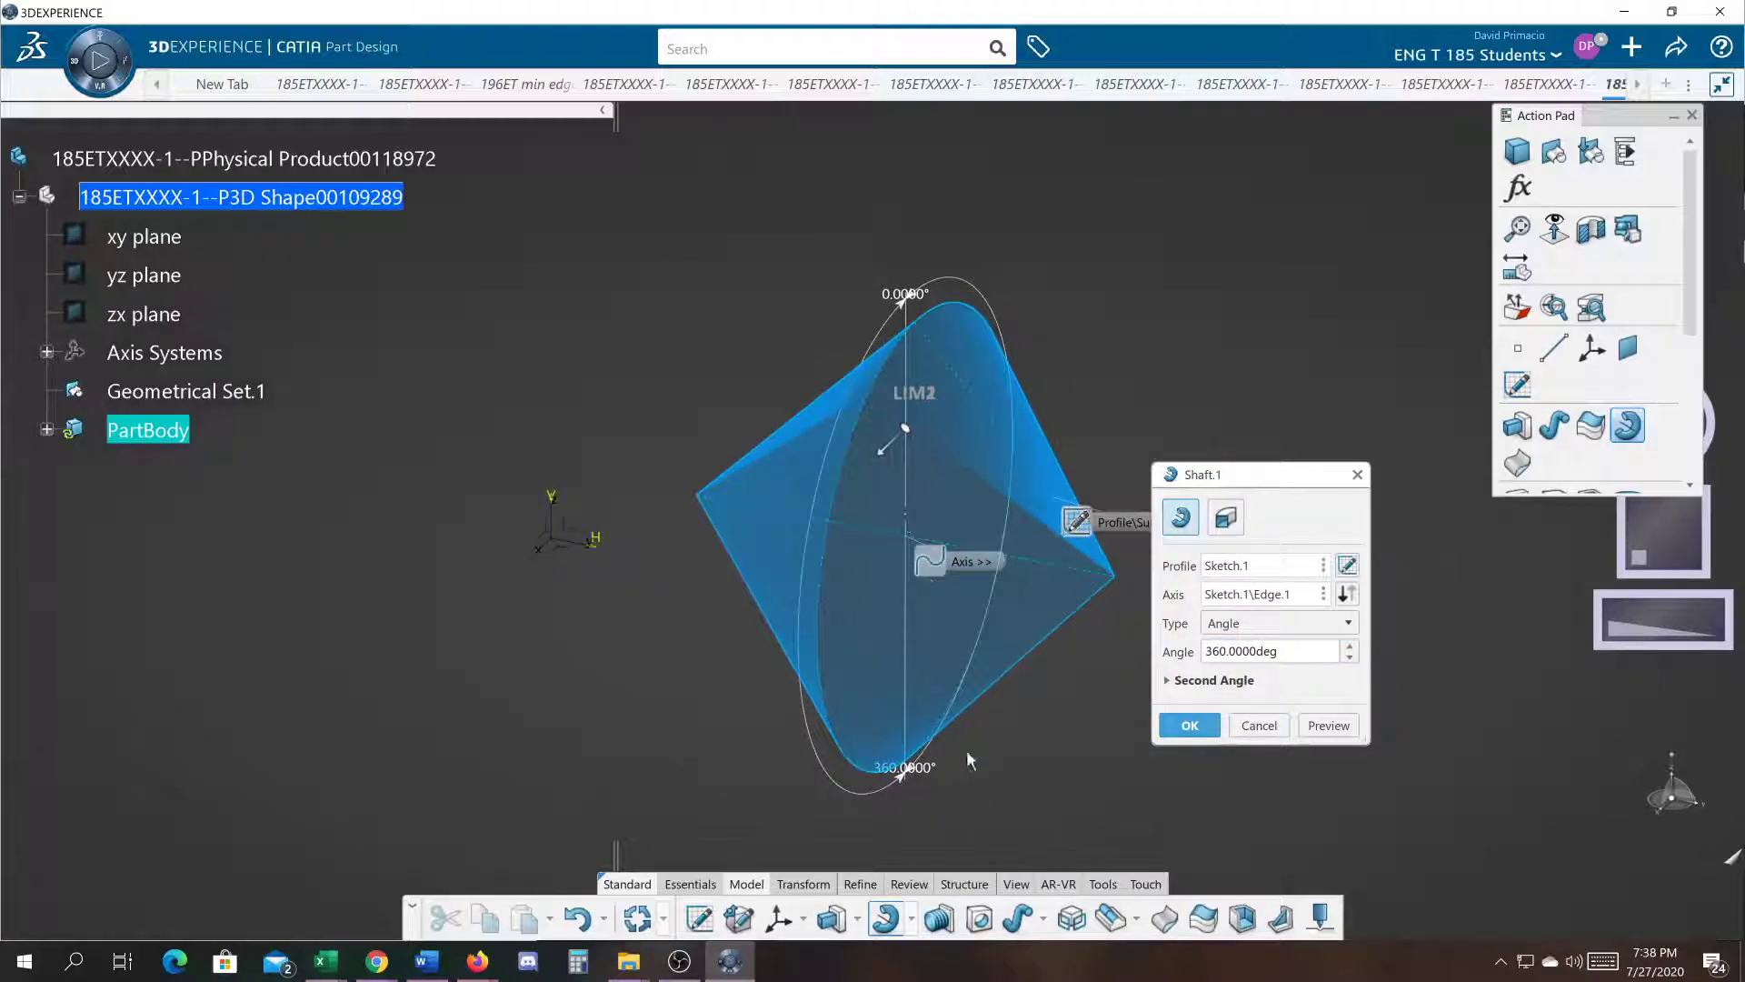
left_click(1187, 725)
middle_click_drag(1142, 745, 1076, 736)
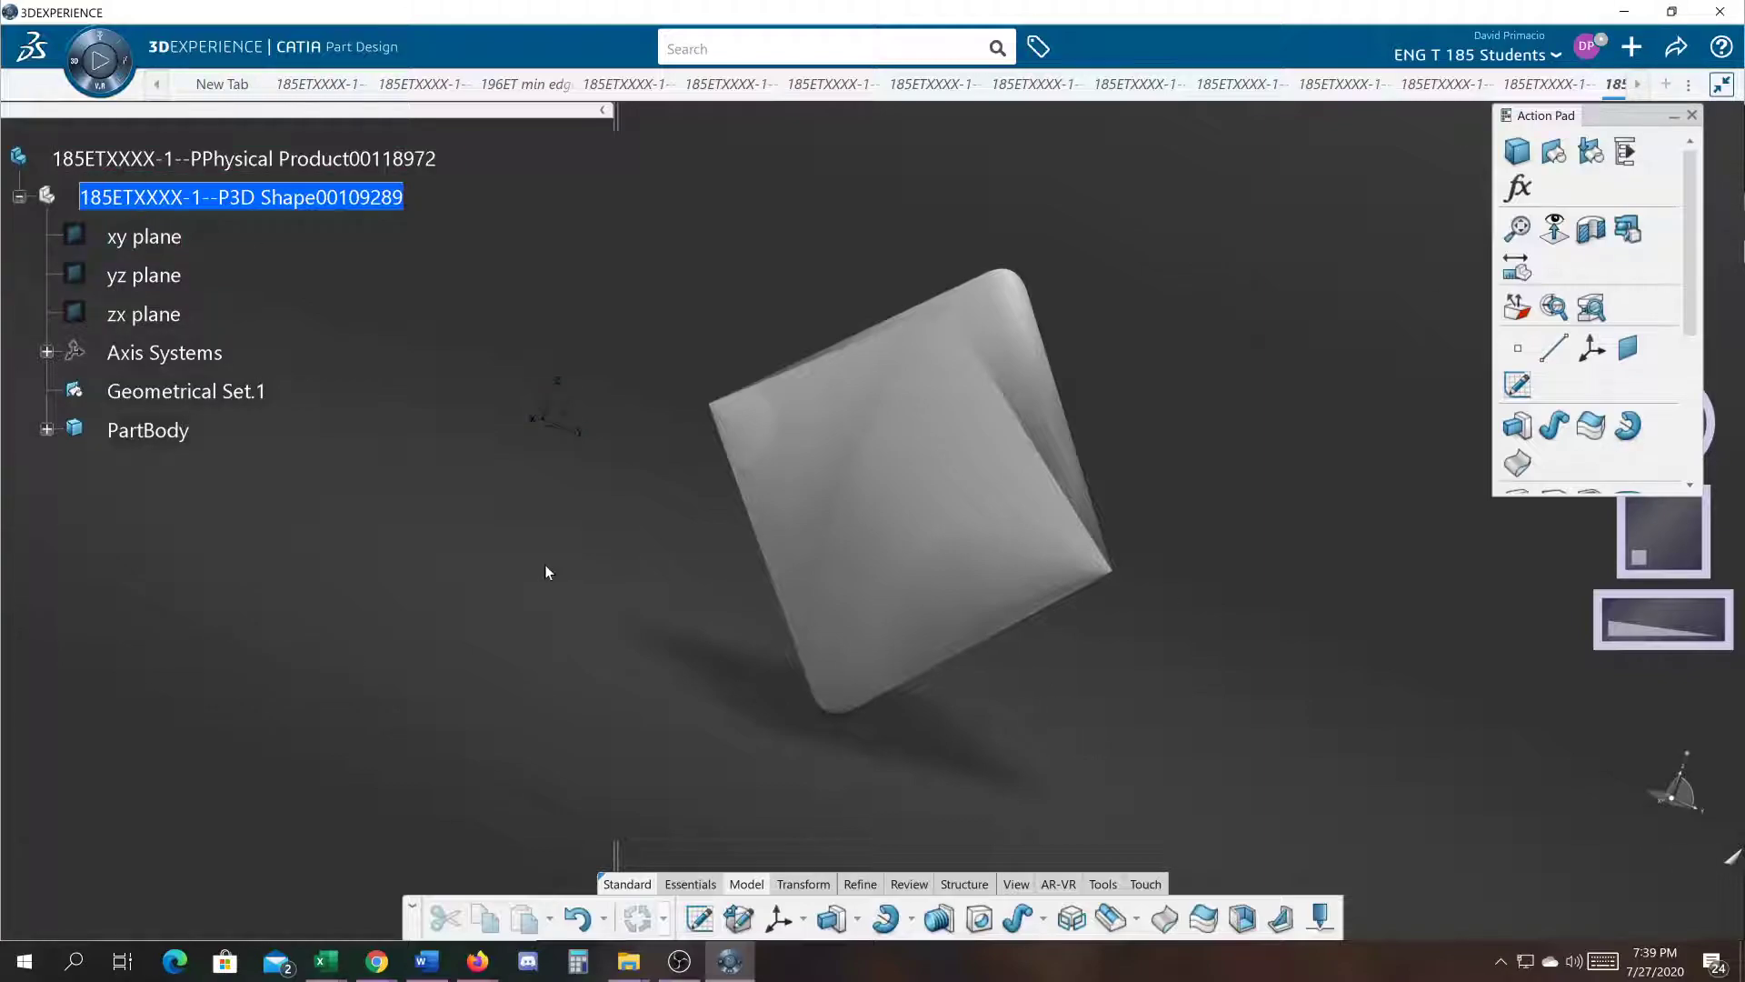
middle_click_drag(672, 514, 788, 571)
middle_click_drag(847, 599, 831, 468)
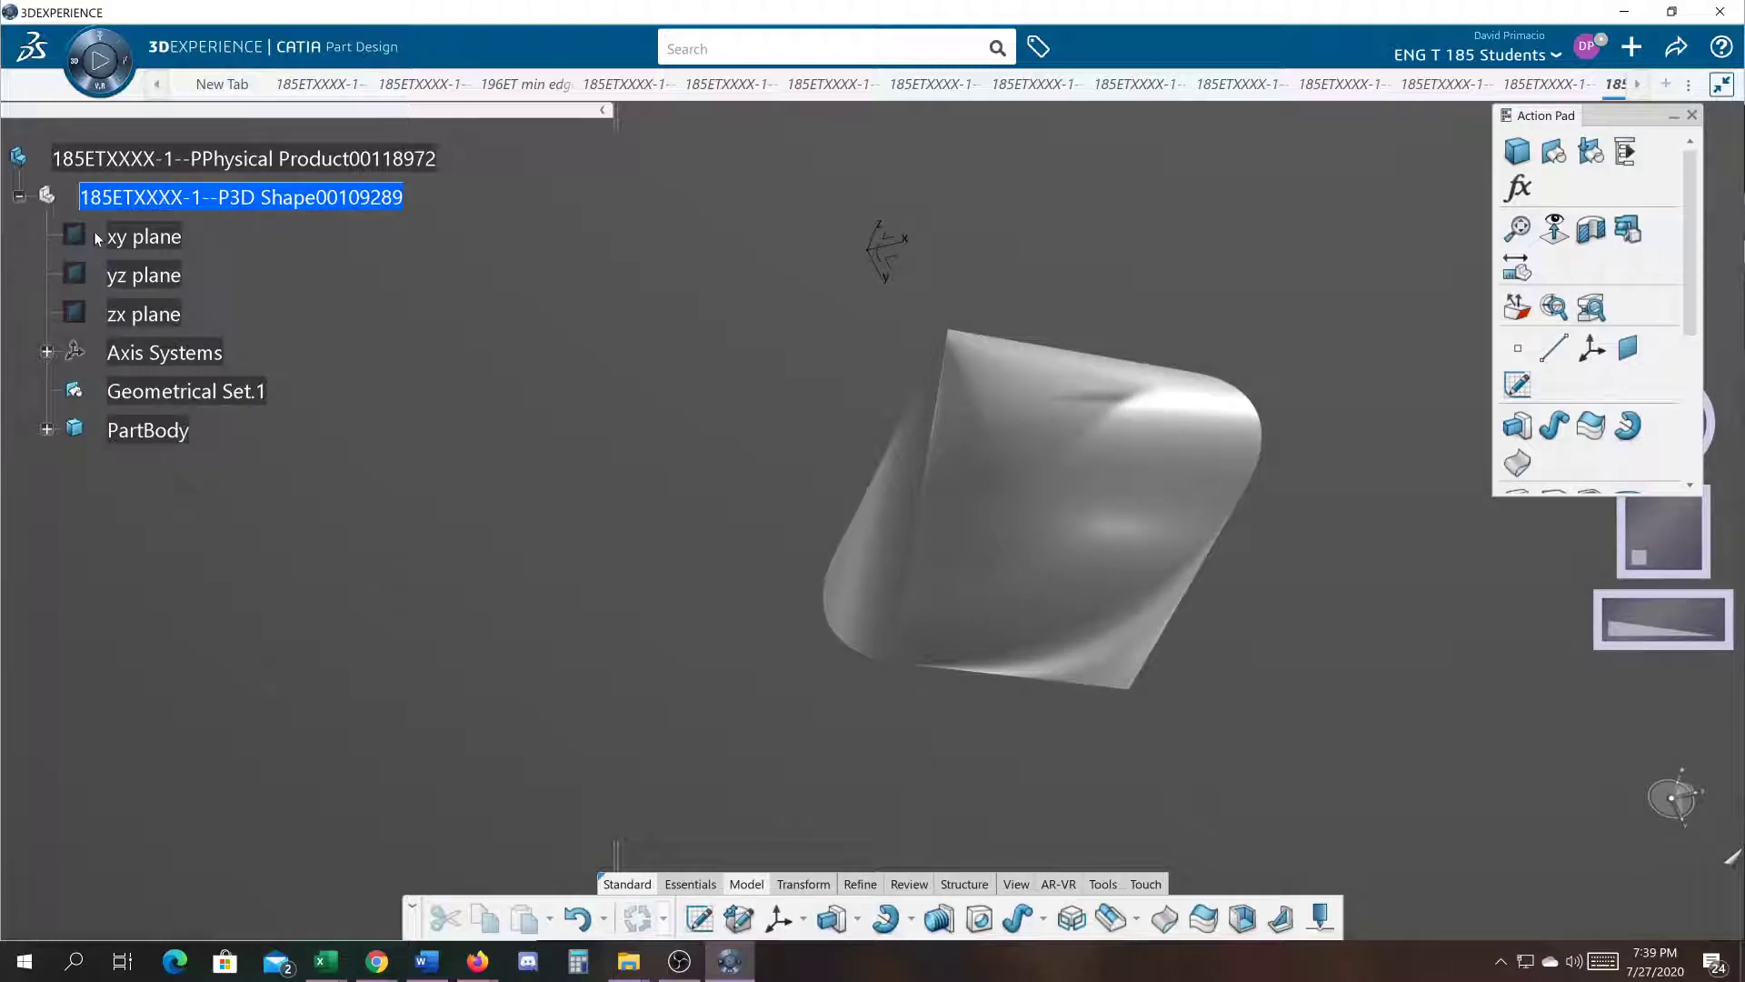
Step: Create another new 3D Part in a new tab and define its PartBody as the in-work object
left_click(100, 60)
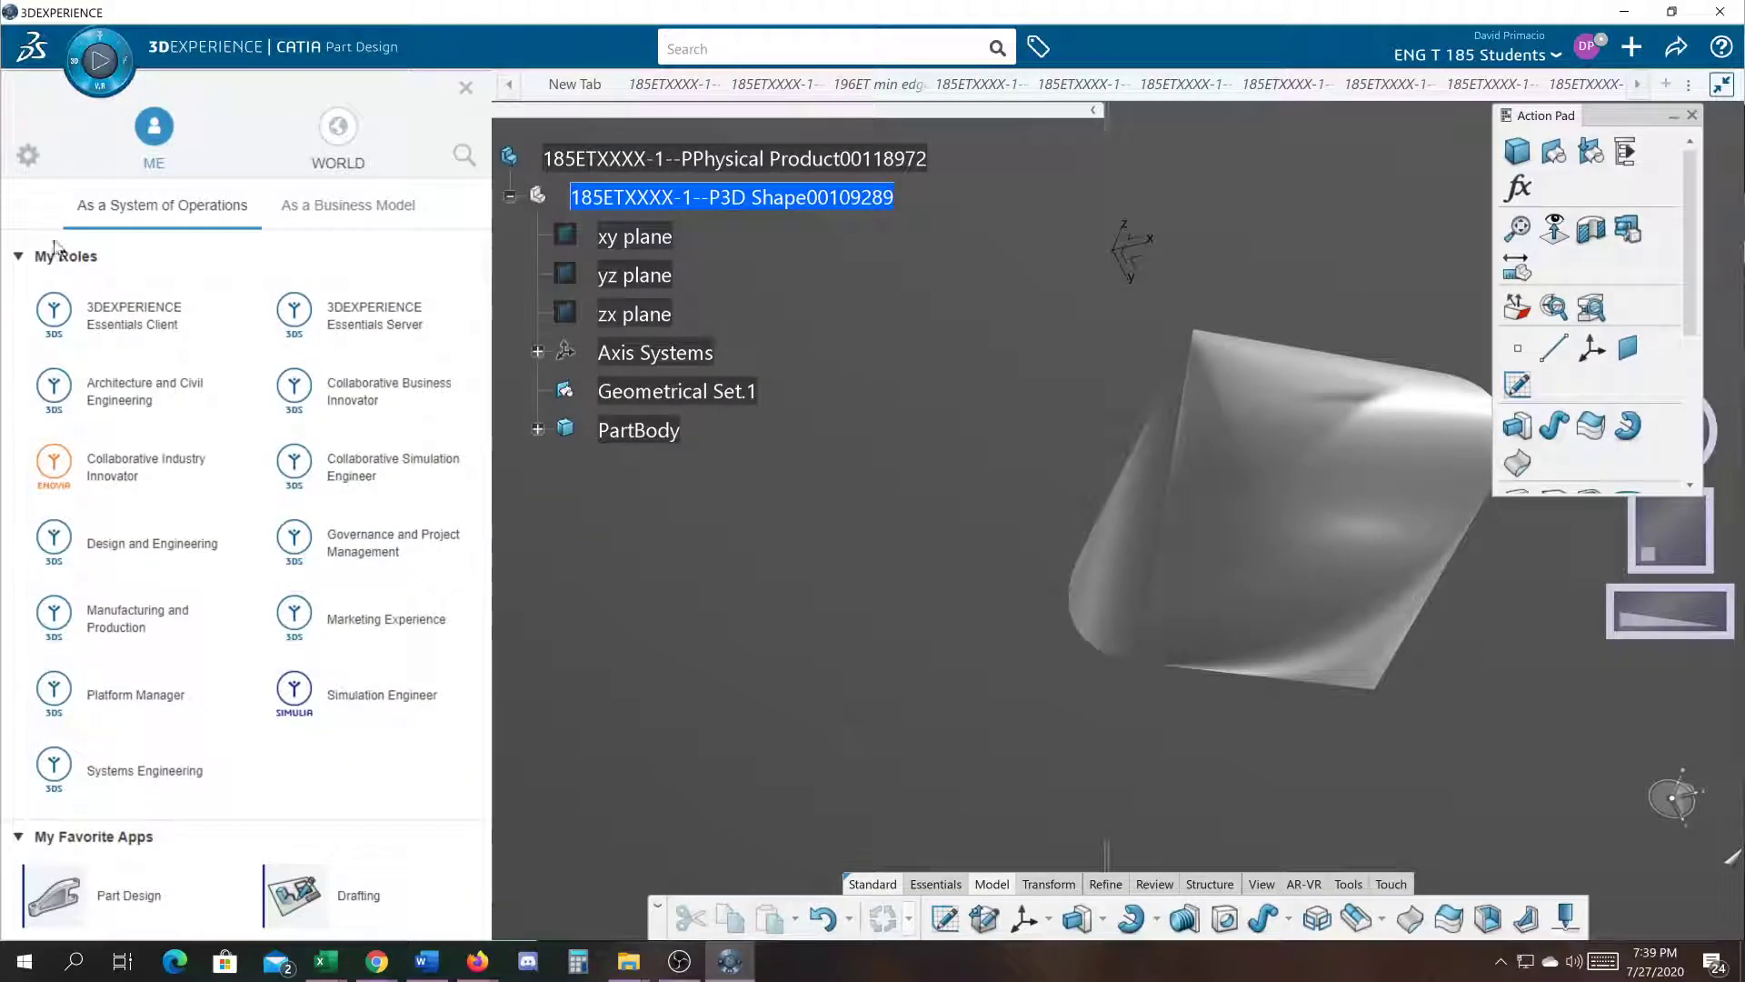
left_click(110, 900)
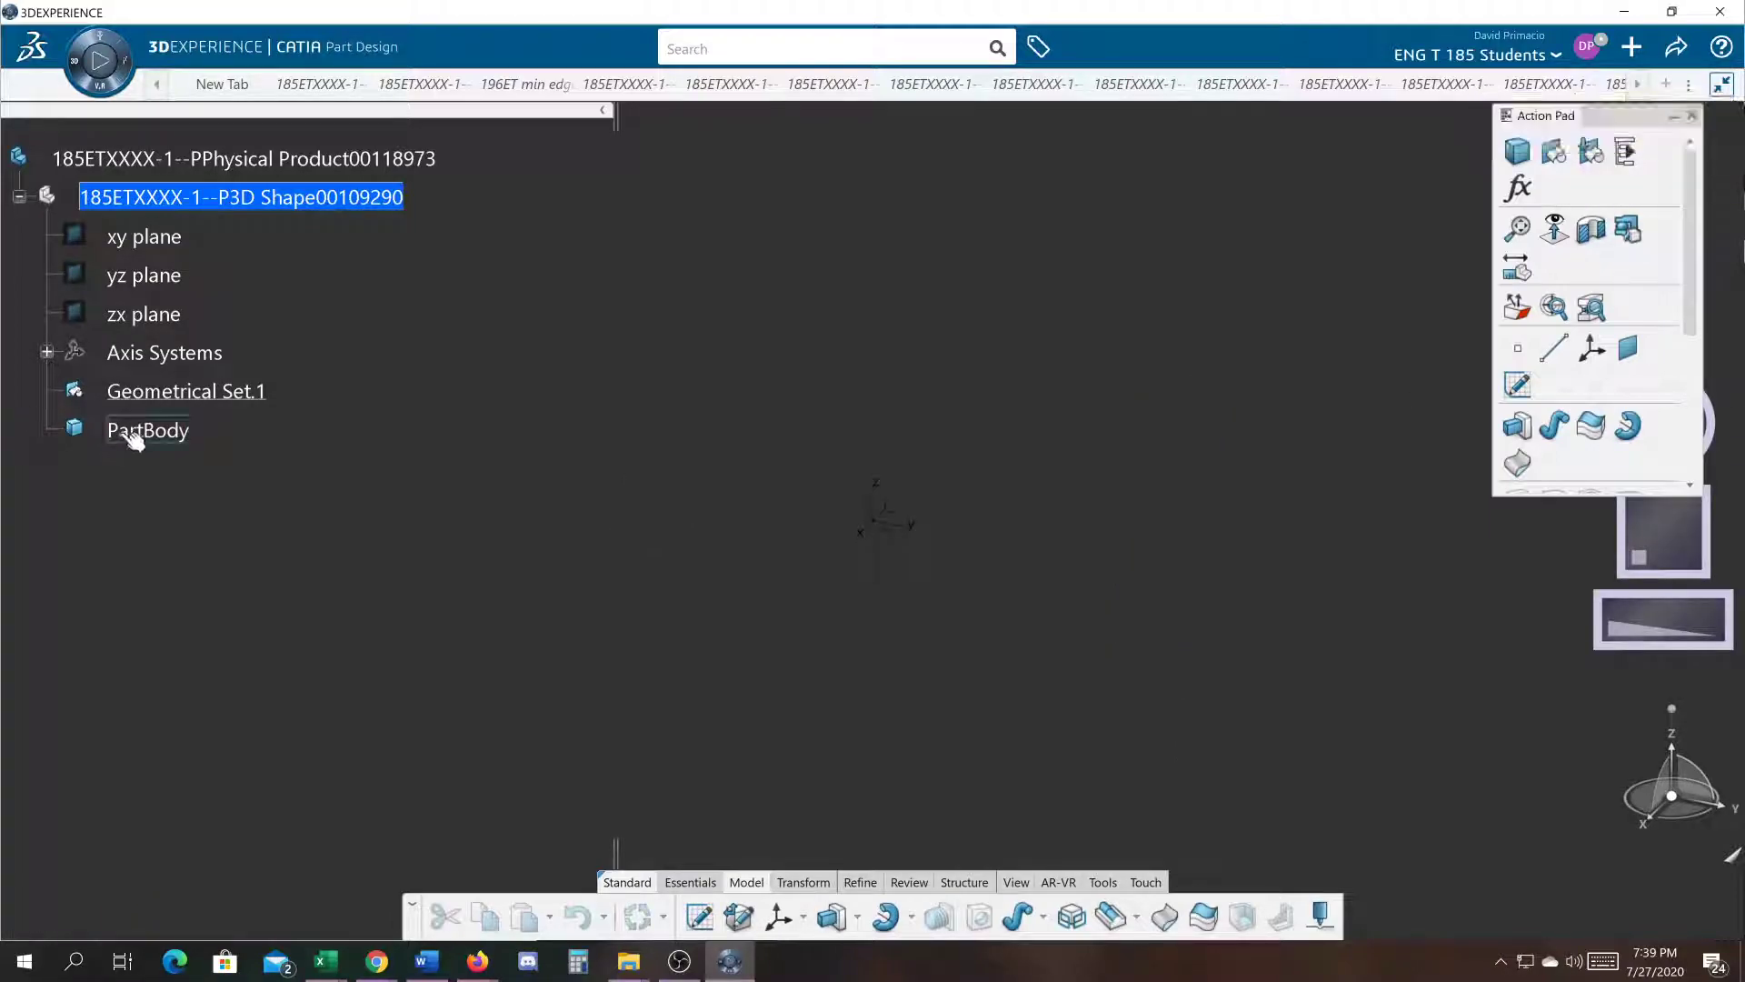
right_click(118, 430)
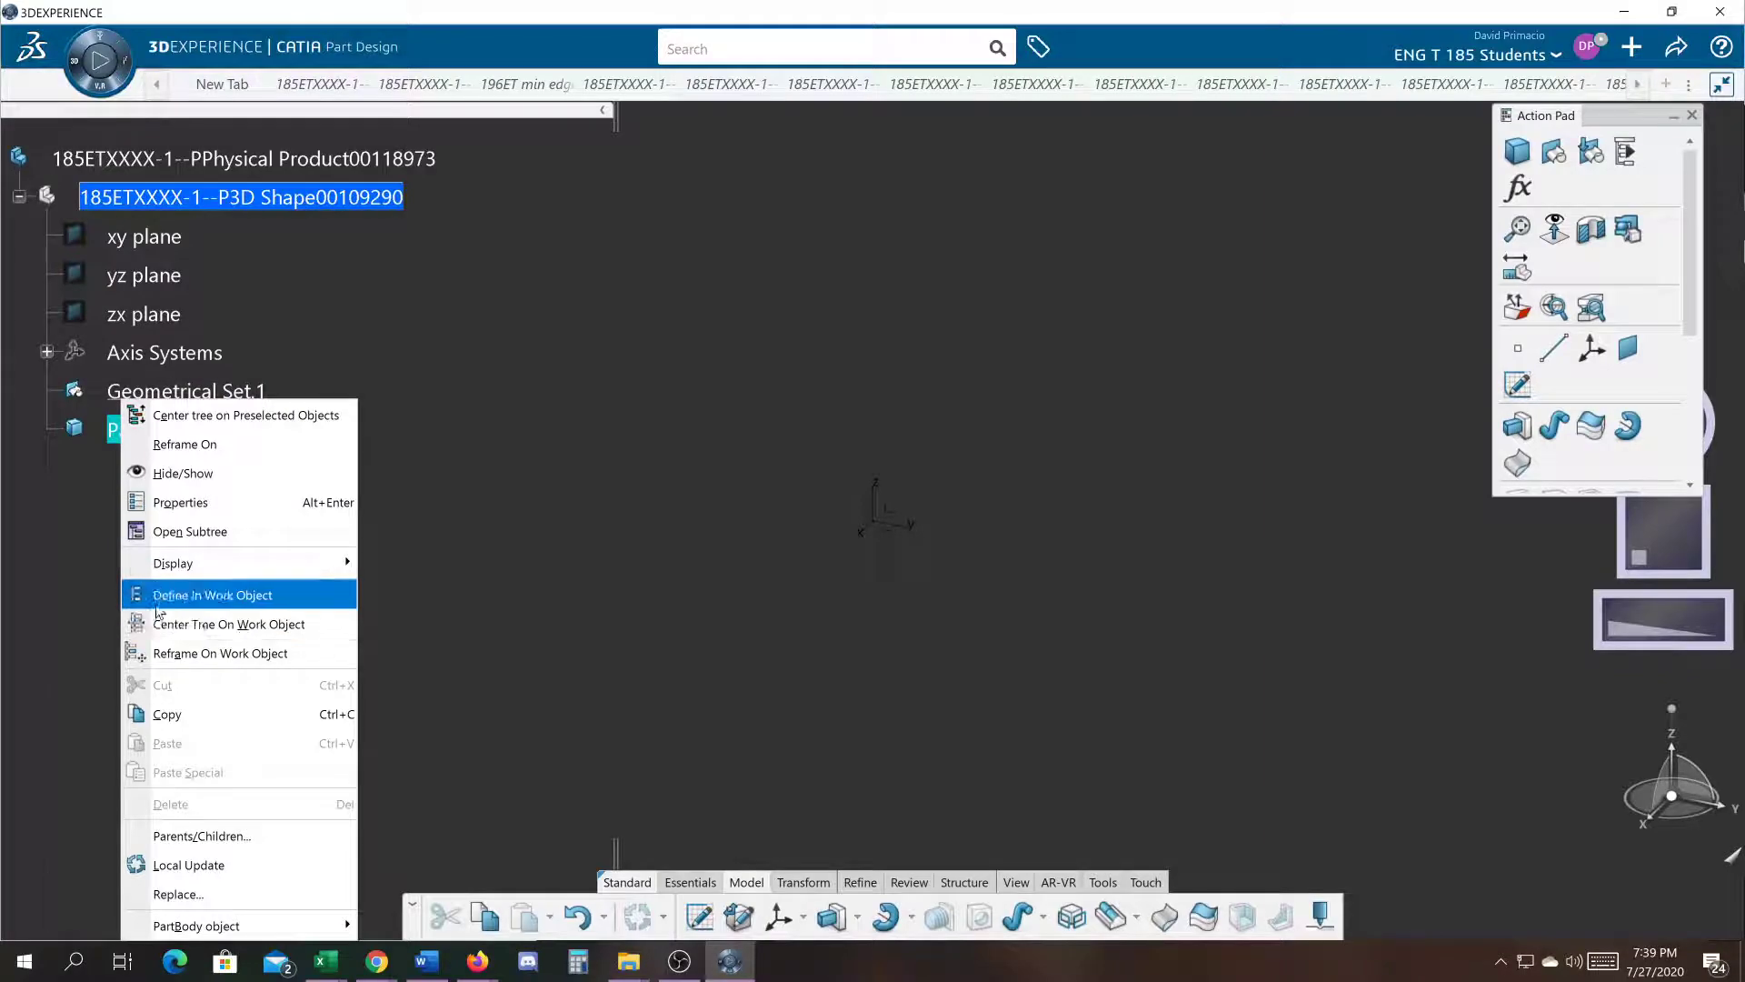
left_click(173, 594)
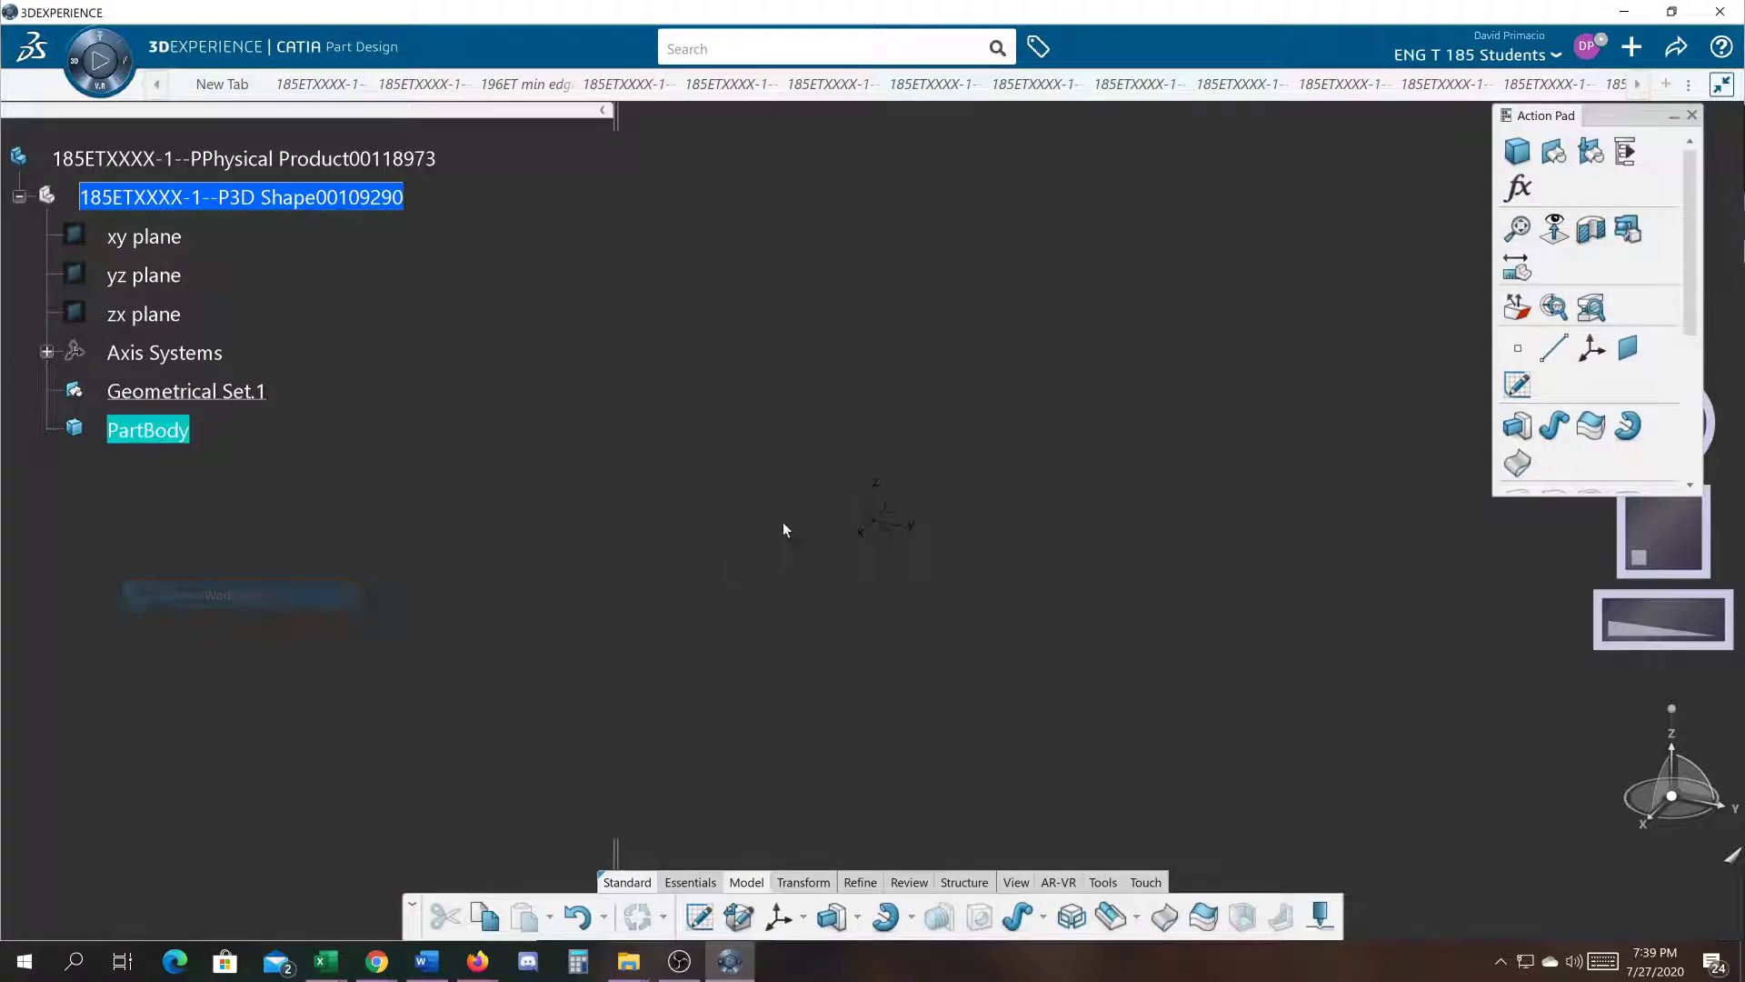
Step: Sketch a closed triangle with a horizontal base ending at about (4.25, 1) in on the yz plane, clear of the axes, and exit the sketch
left_click(898, 520)
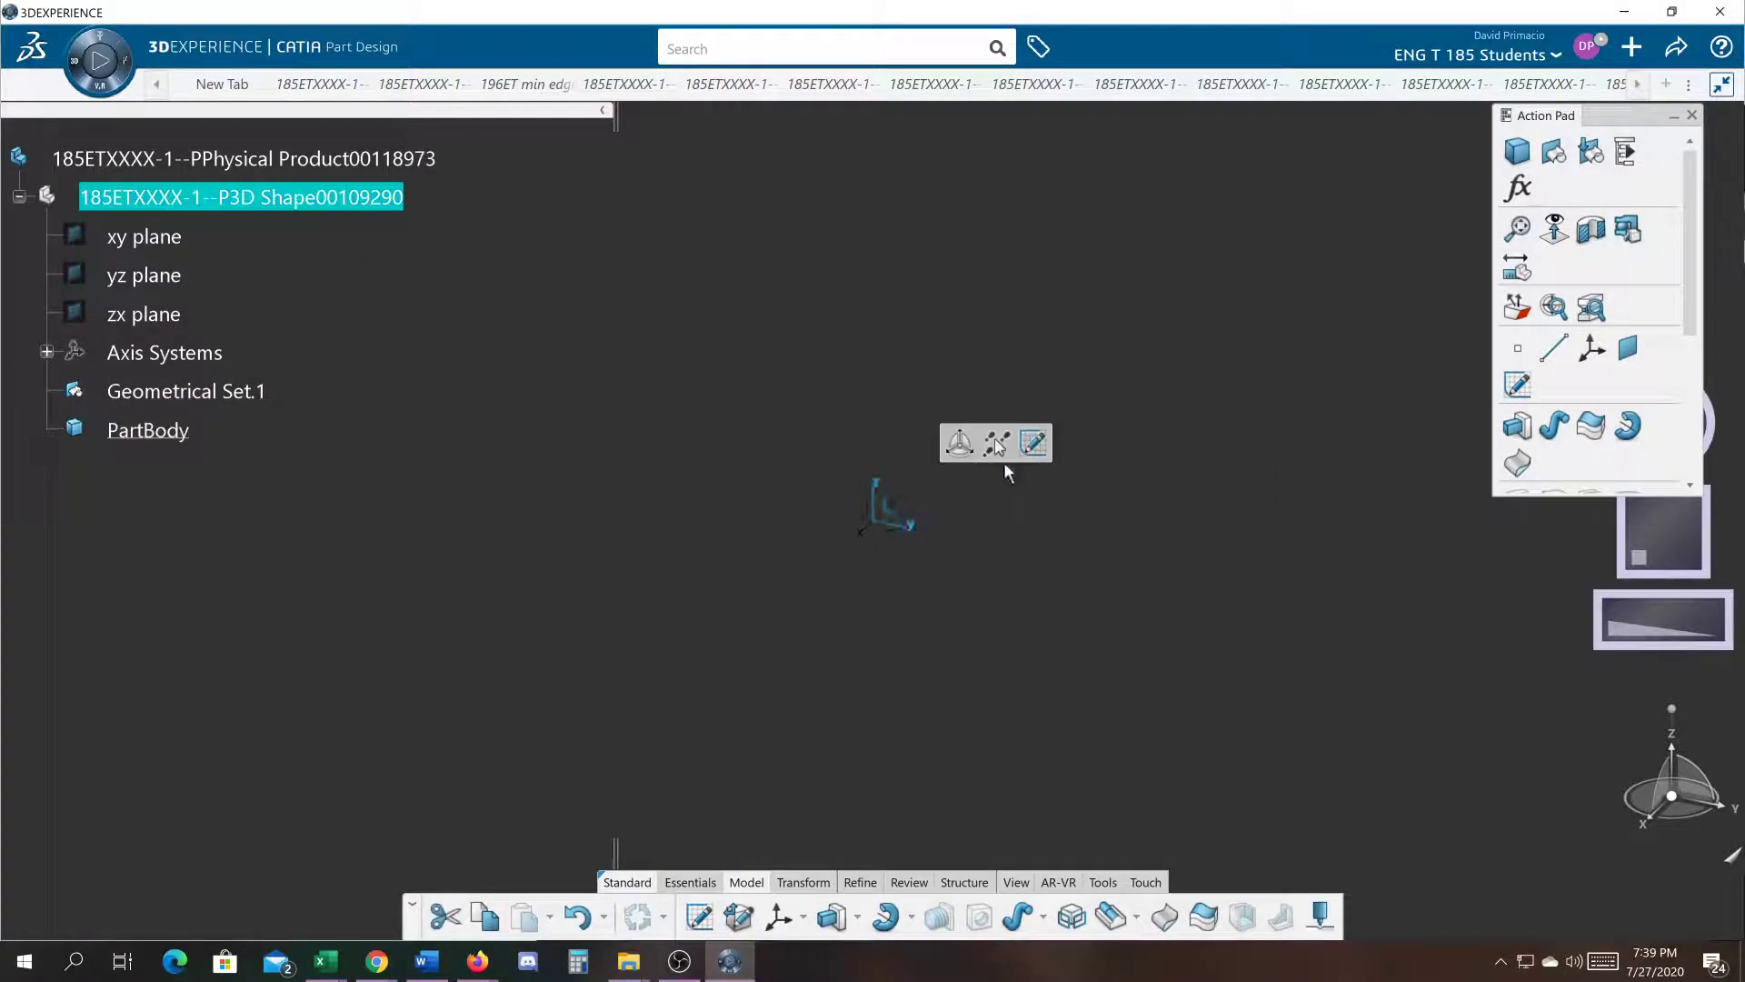
left_click(1025, 445)
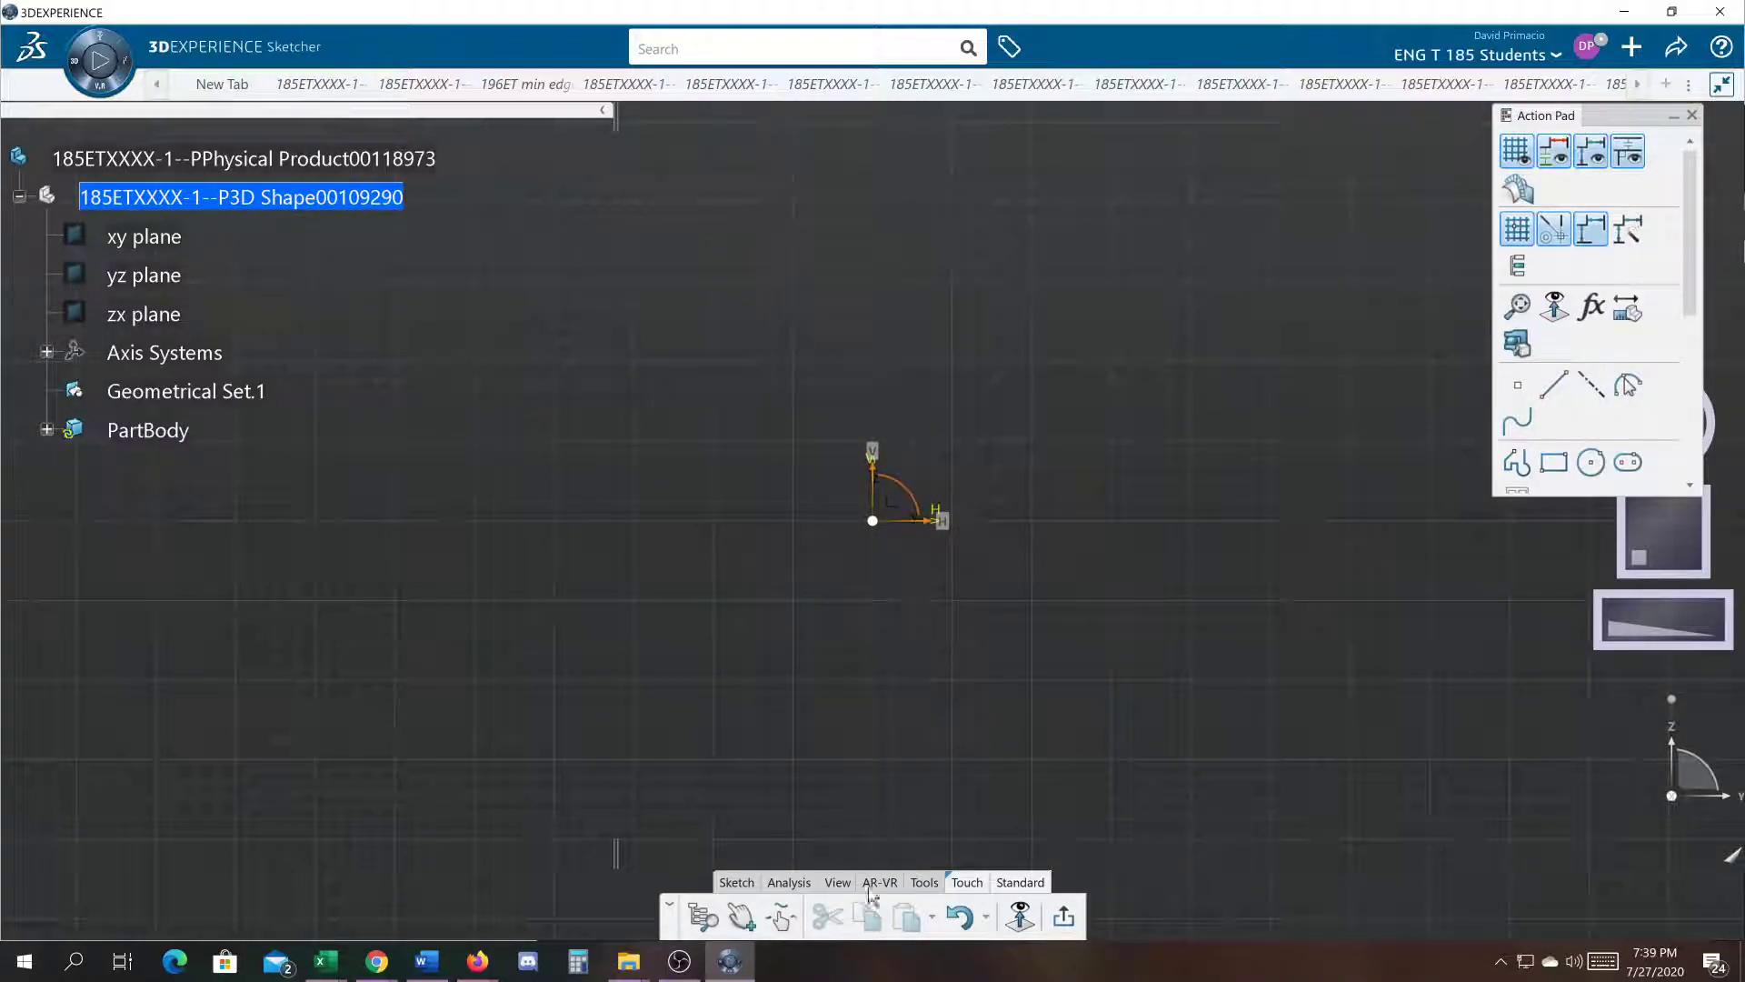
left_click(1516, 463)
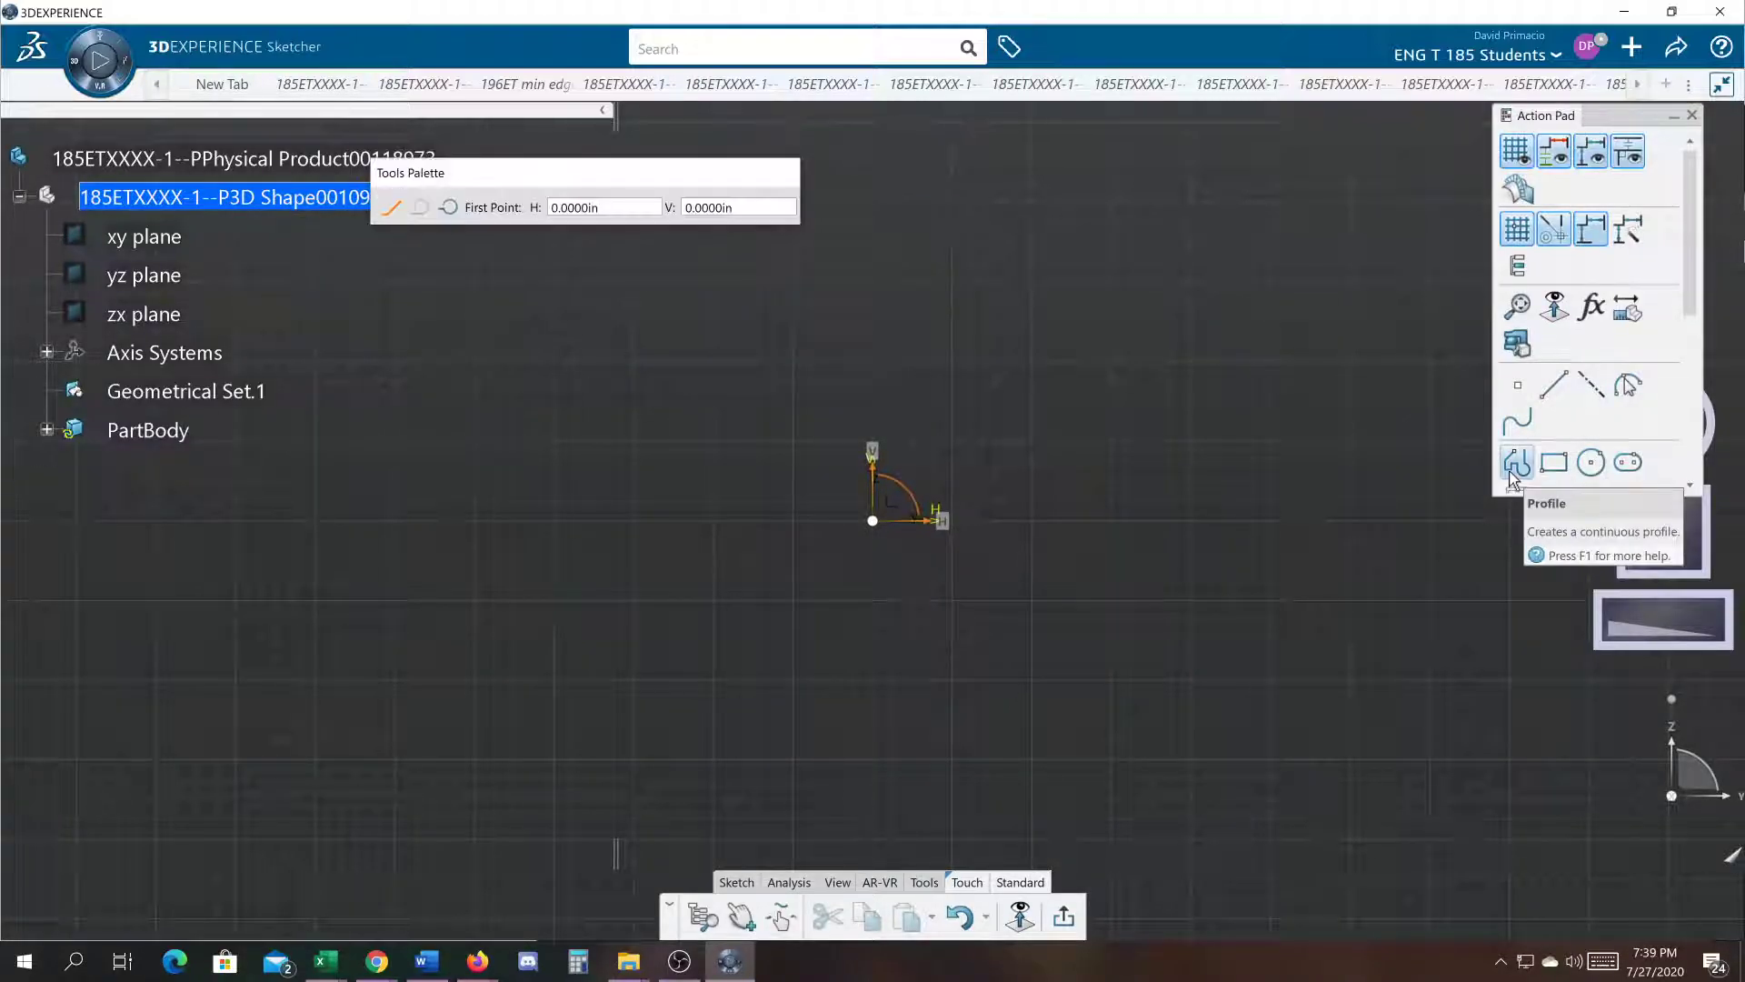
left_click(993, 439)
left_click(1092, 263)
left_click(1206, 441)
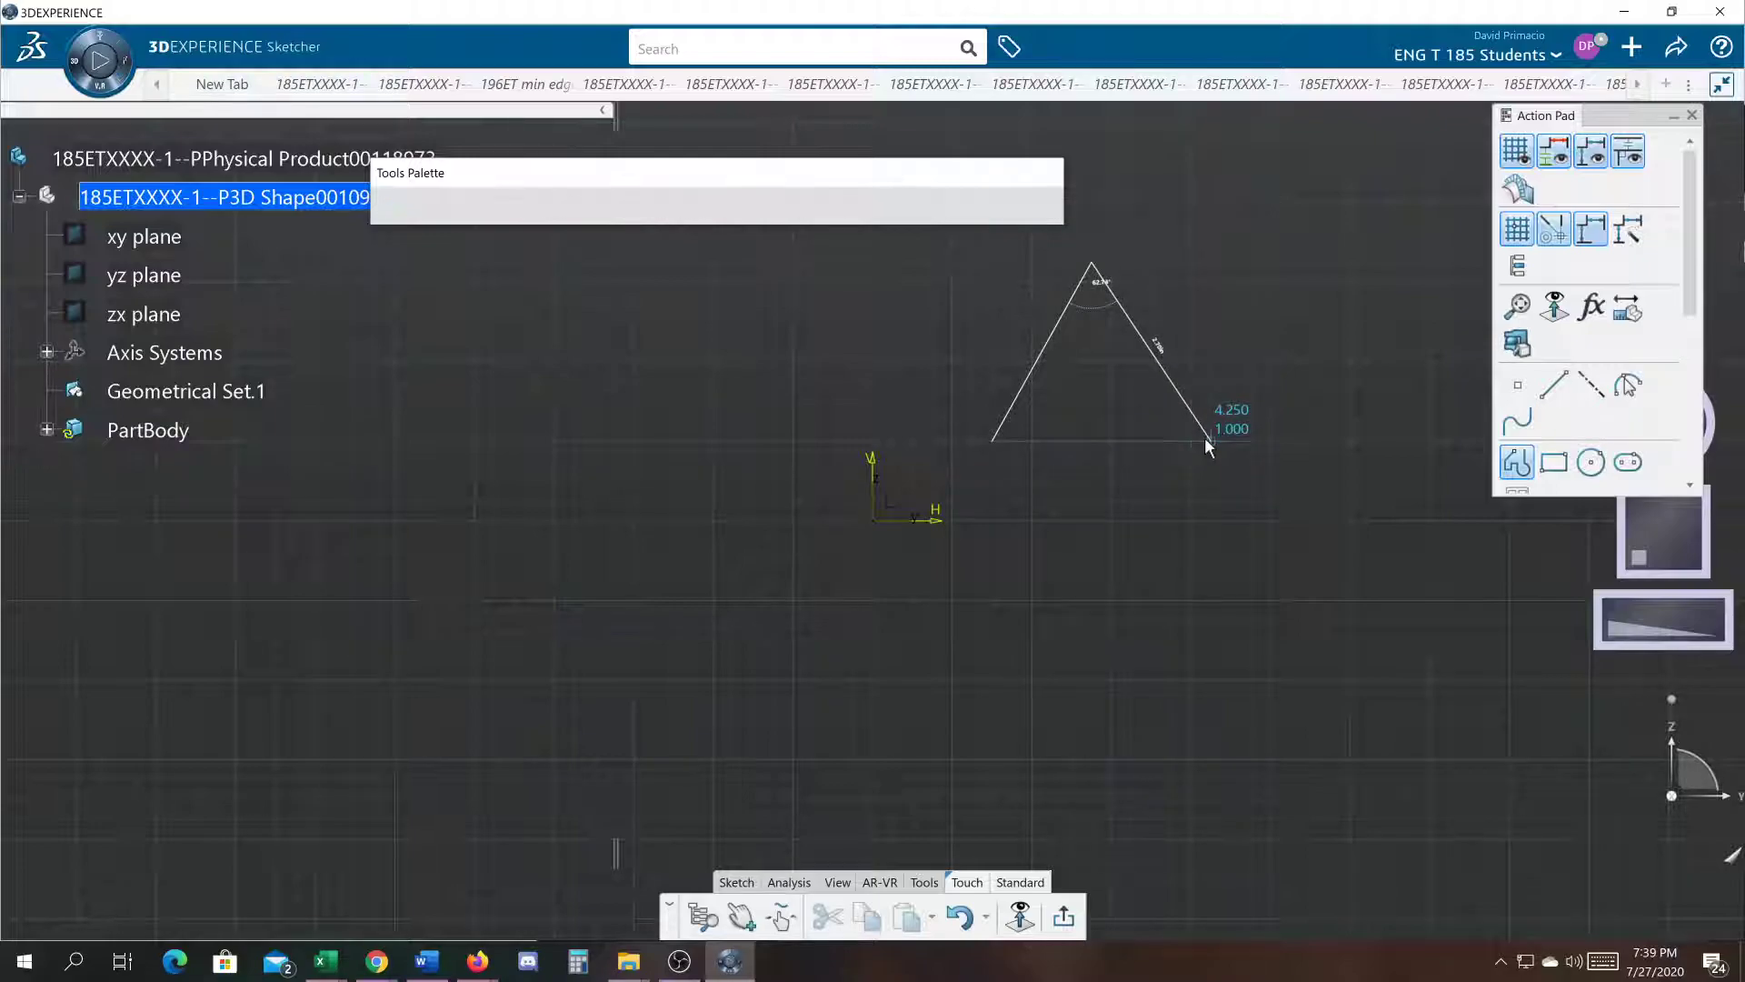
left_click(991, 441)
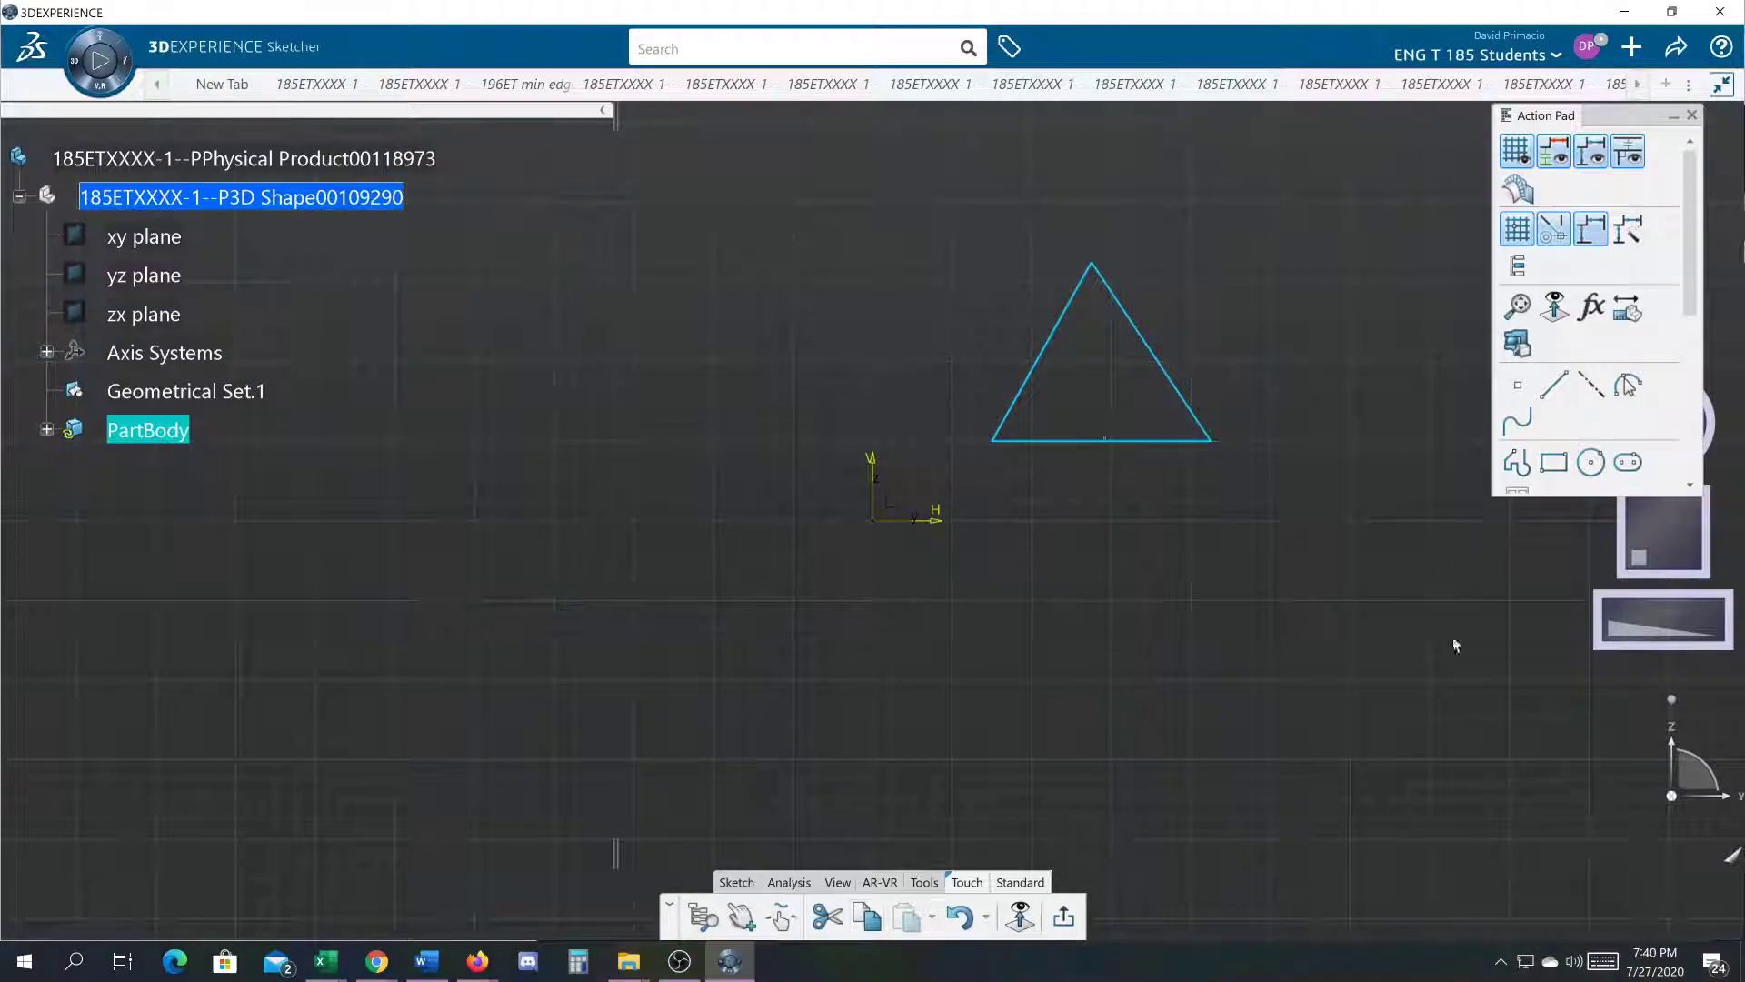
left_click(1065, 918)
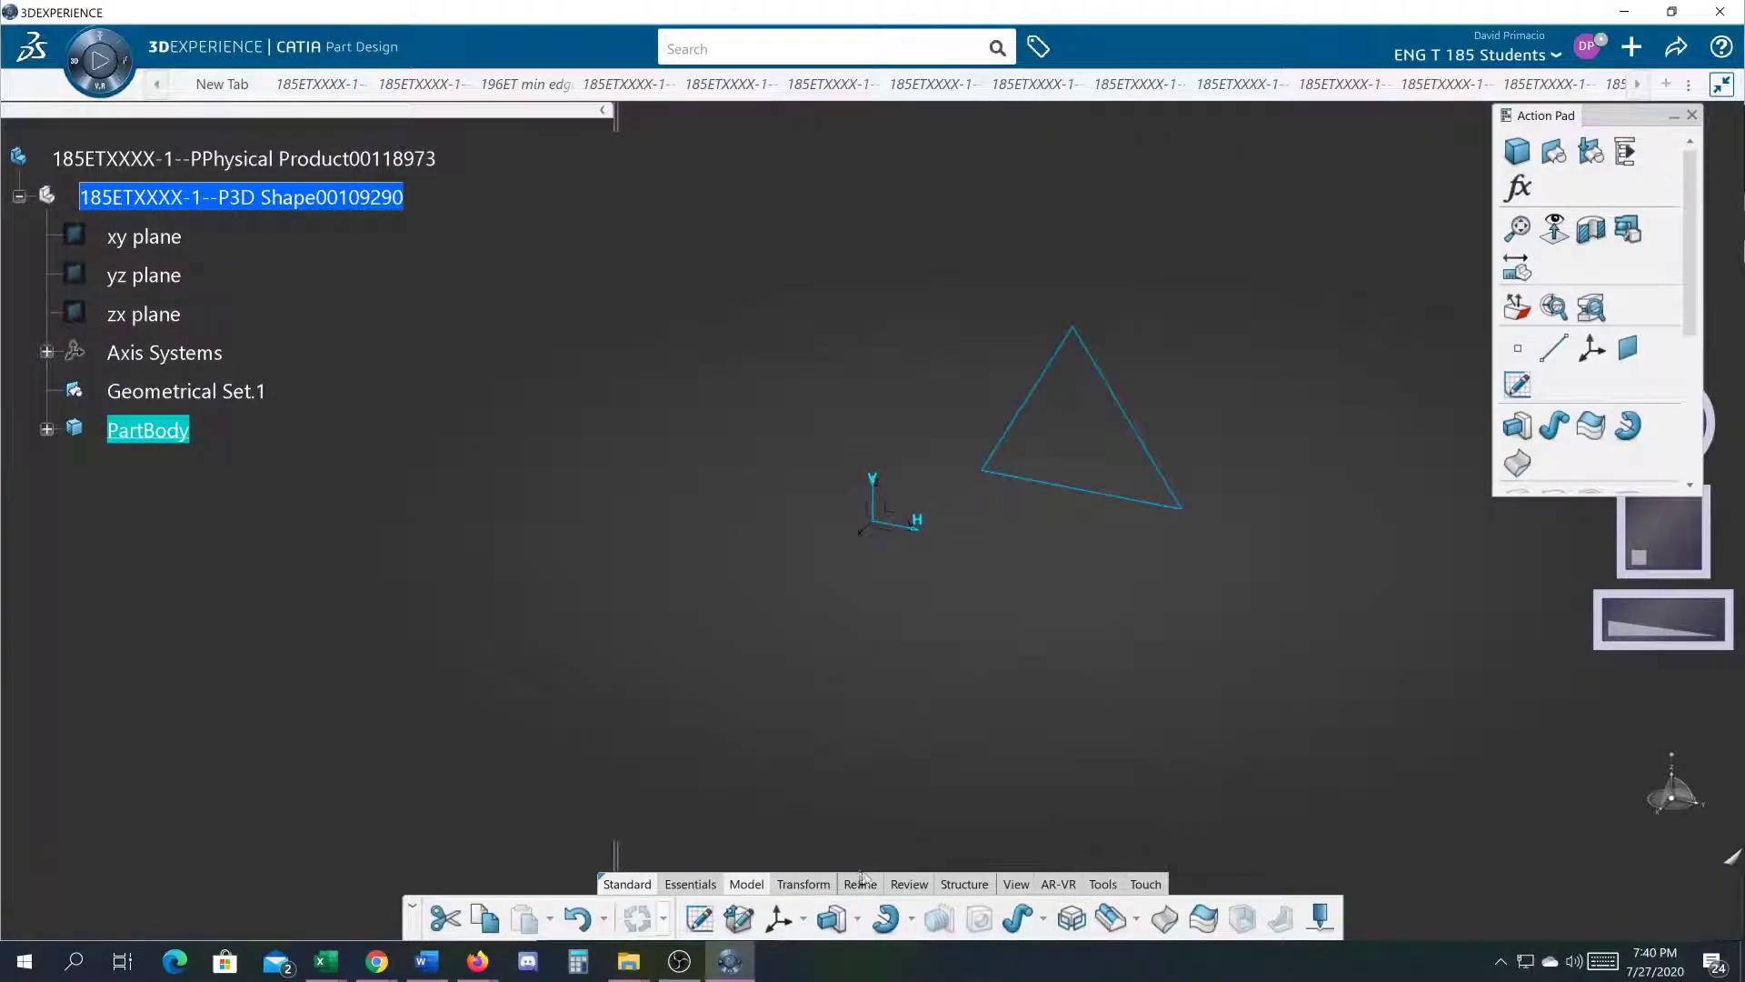
Step: Try revolving the triangle 360 degrees about the sketch's H direction with Shaft, and undo the shaft
left_click(884, 918)
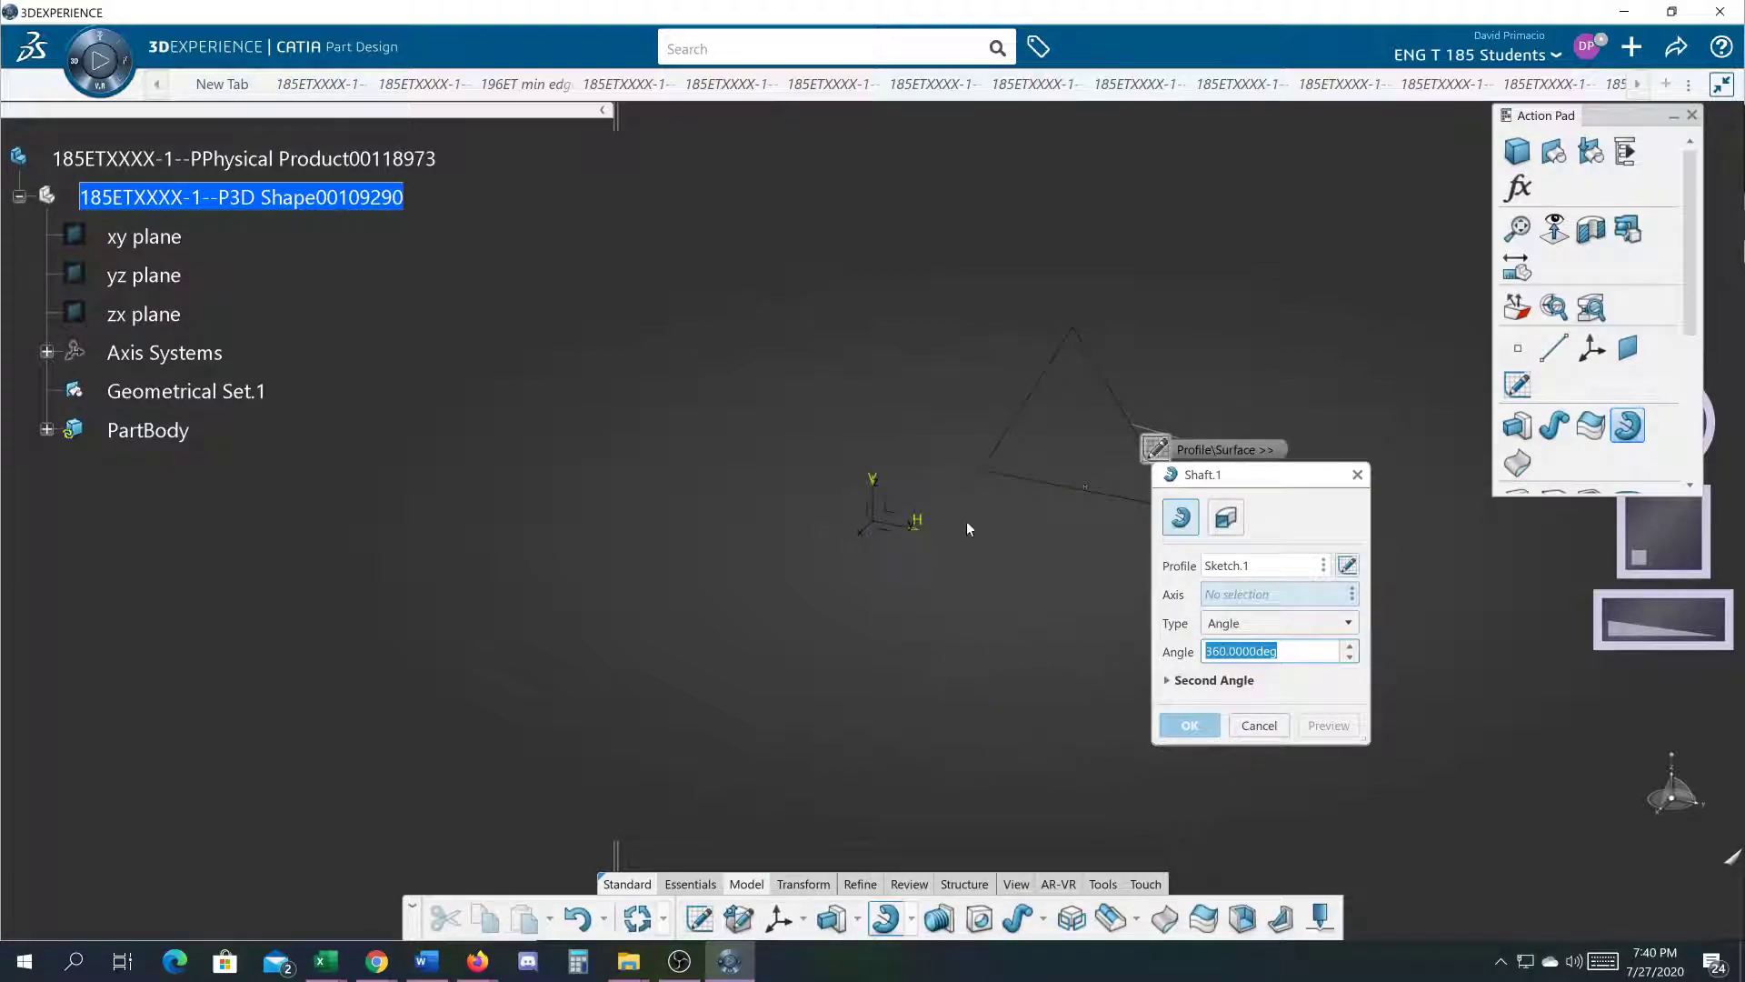
left_click(910, 523)
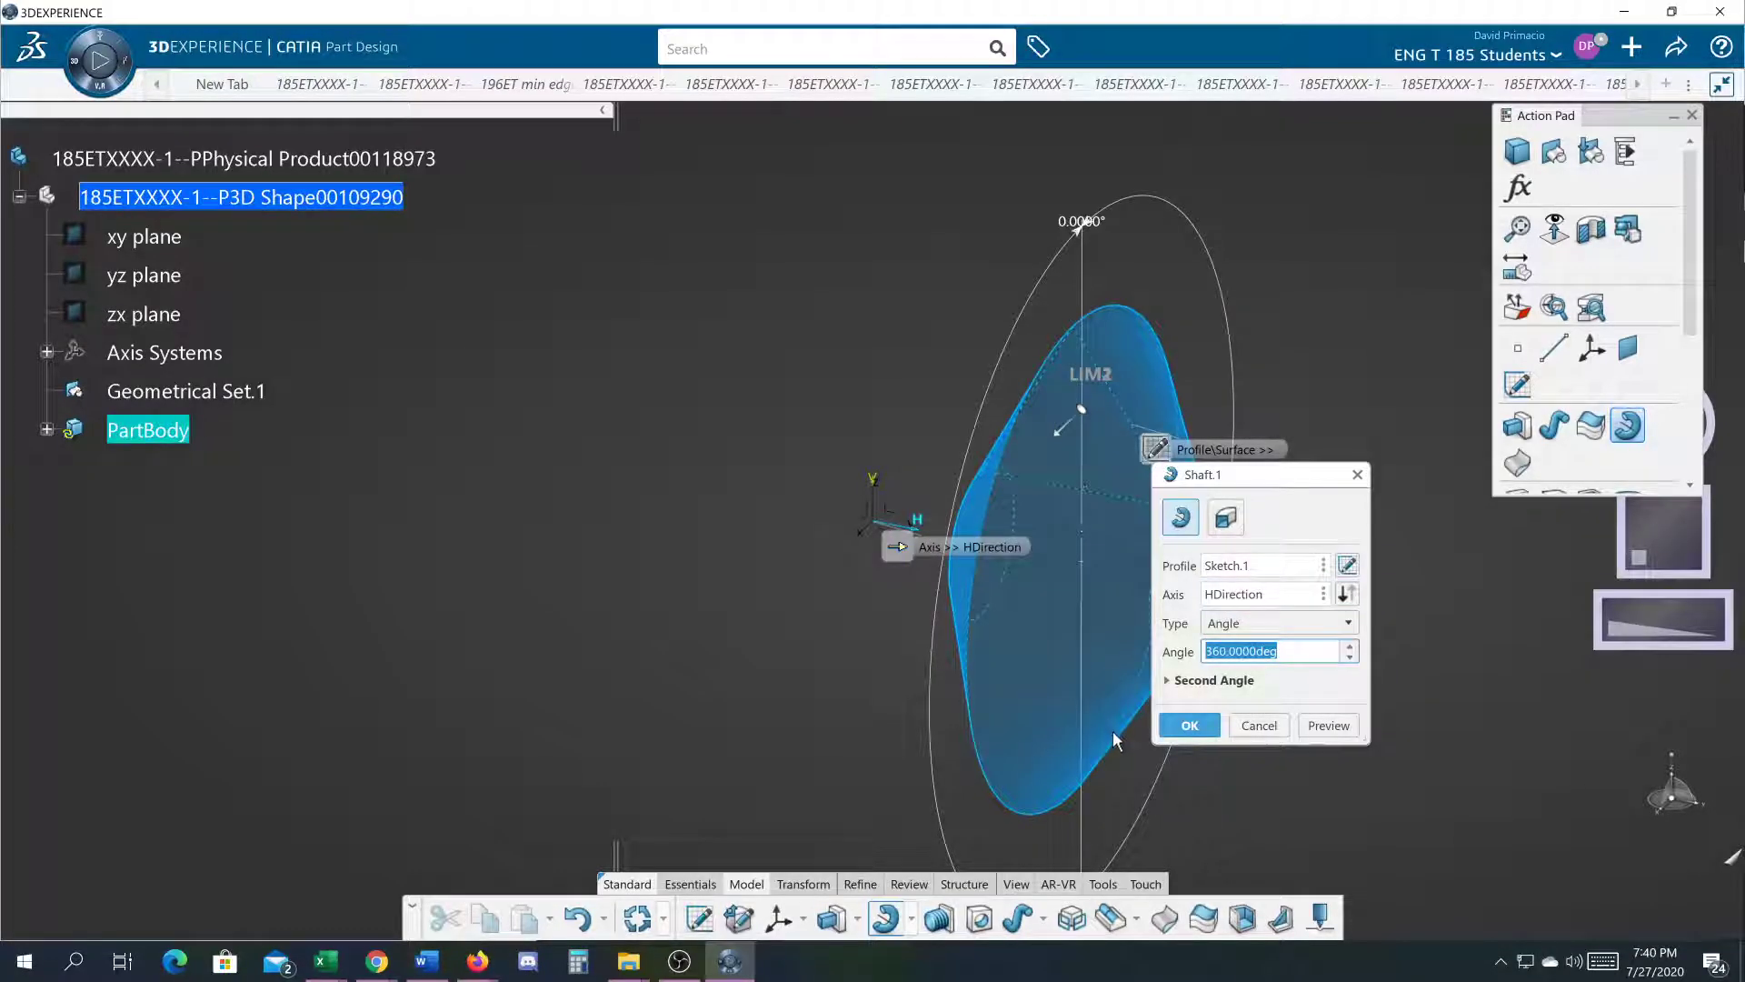
middle_click_drag(1113, 730, 1280, 754)
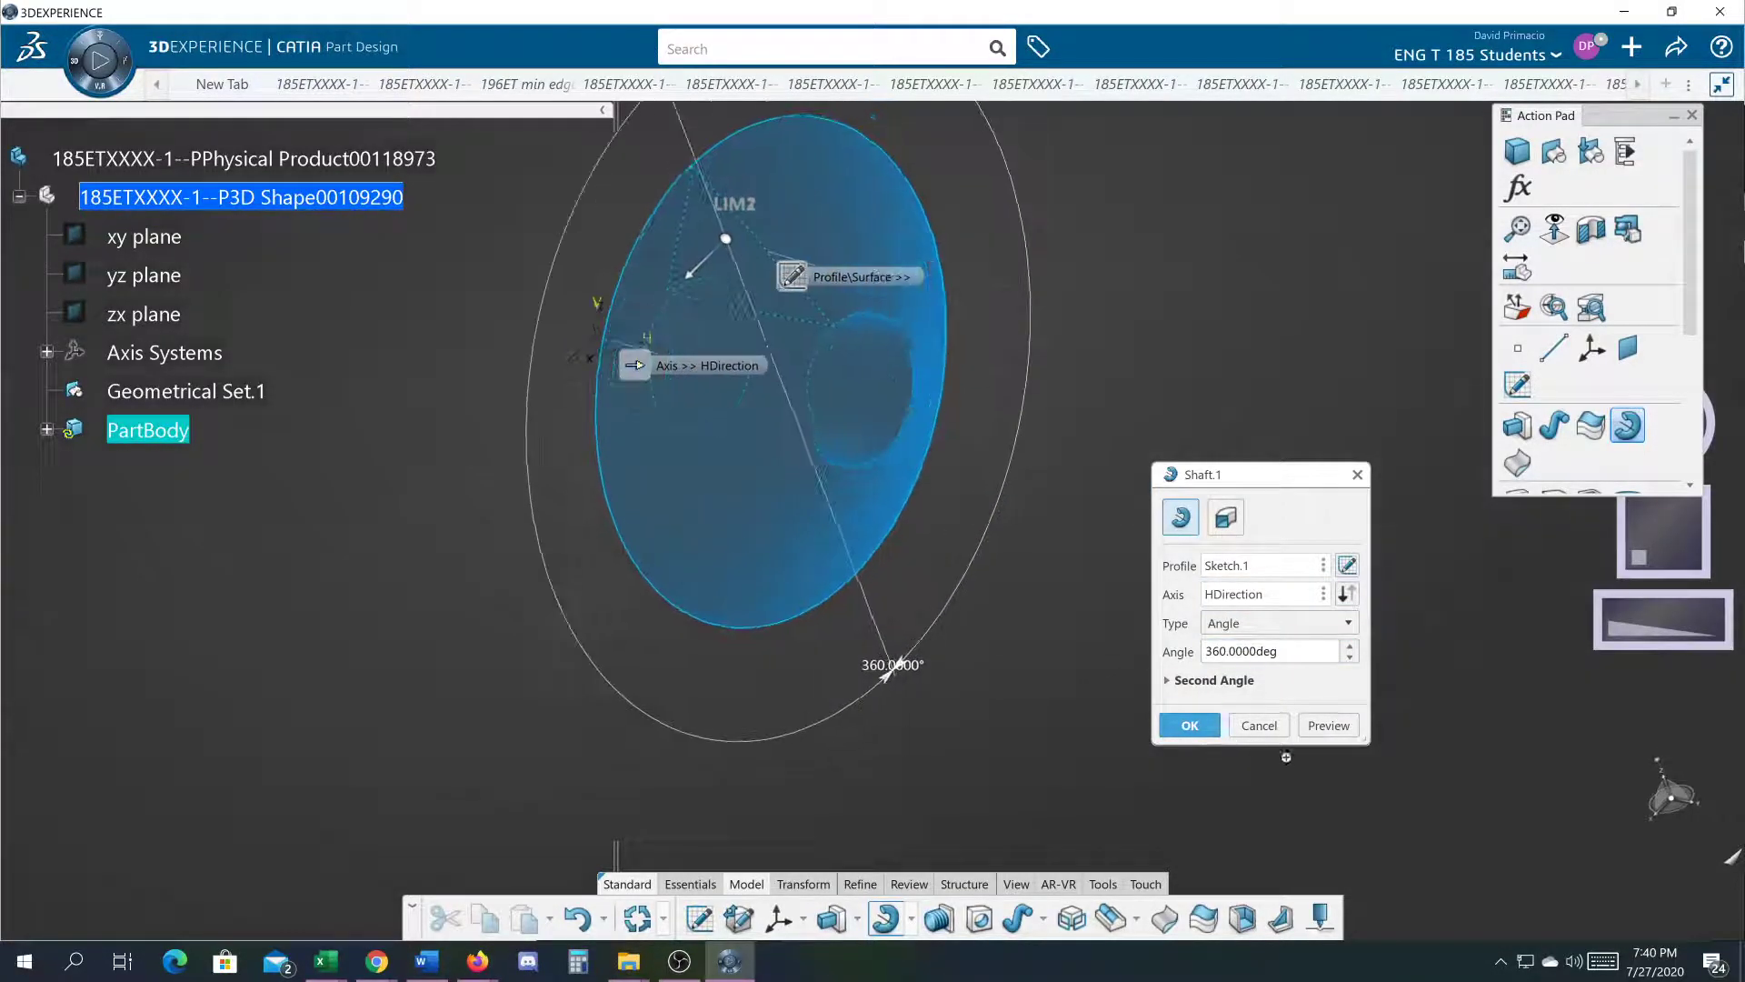
left_click(1193, 727)
middle_click_drag(1183, 724, 1592, 596)
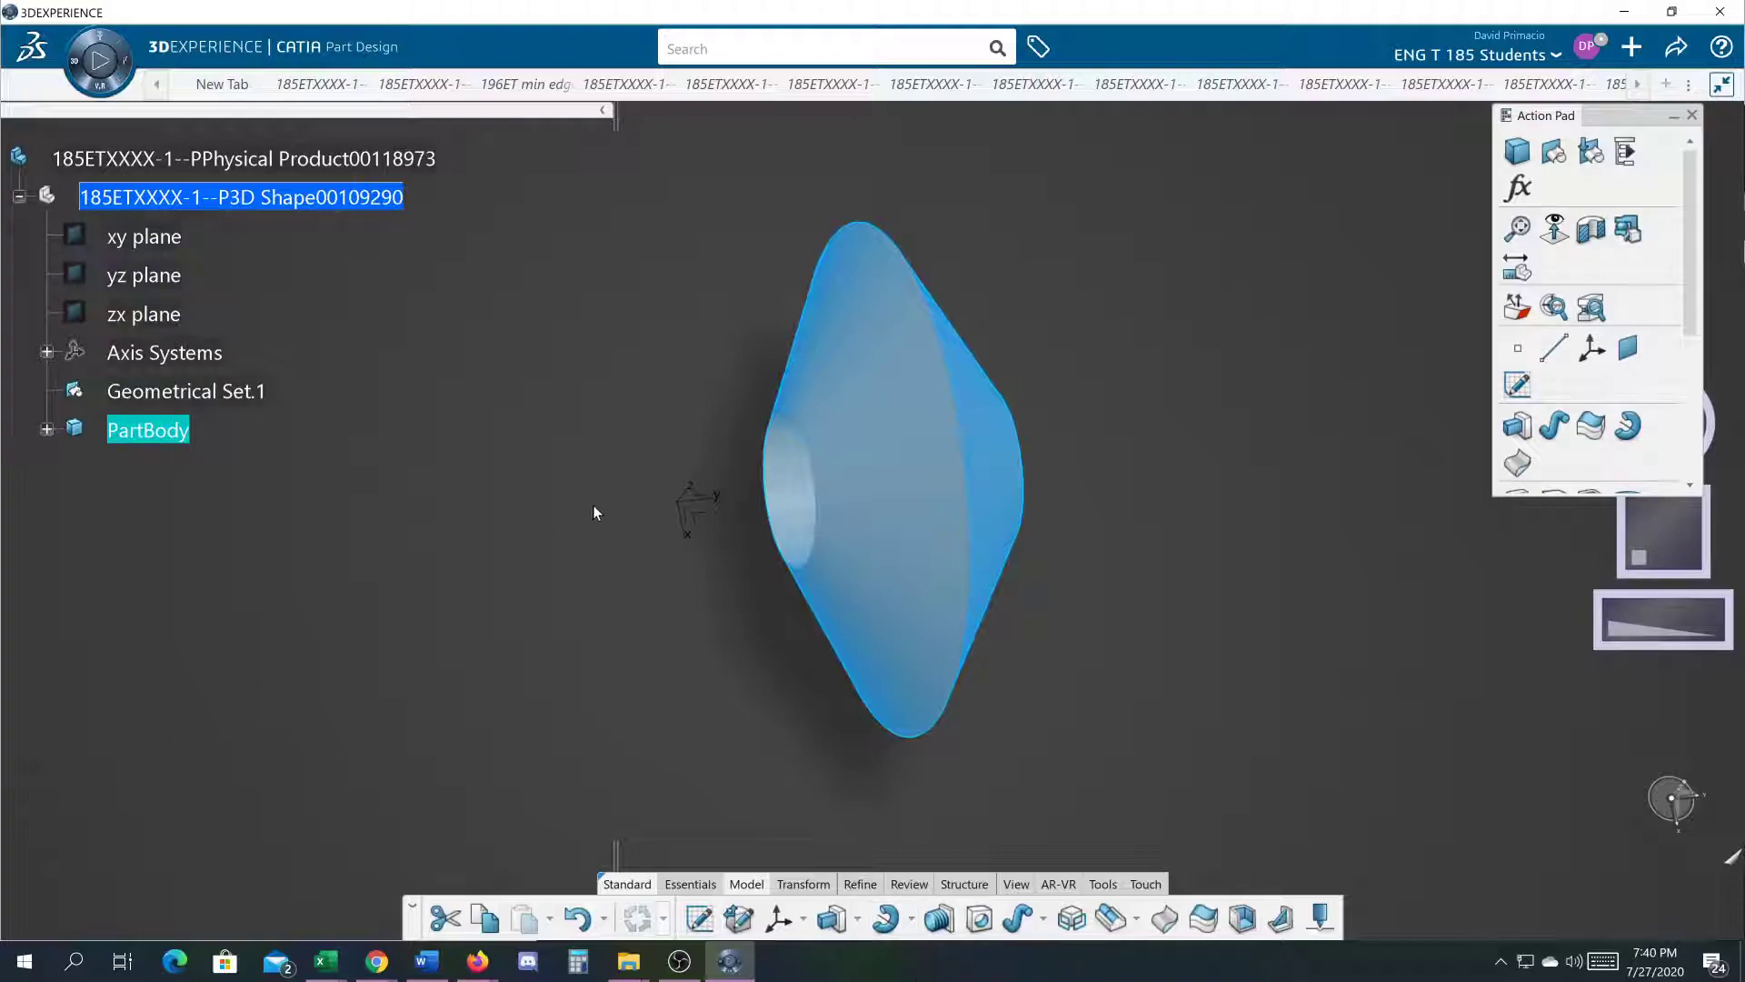
middle_click_drag(599, 552, 958, 634)
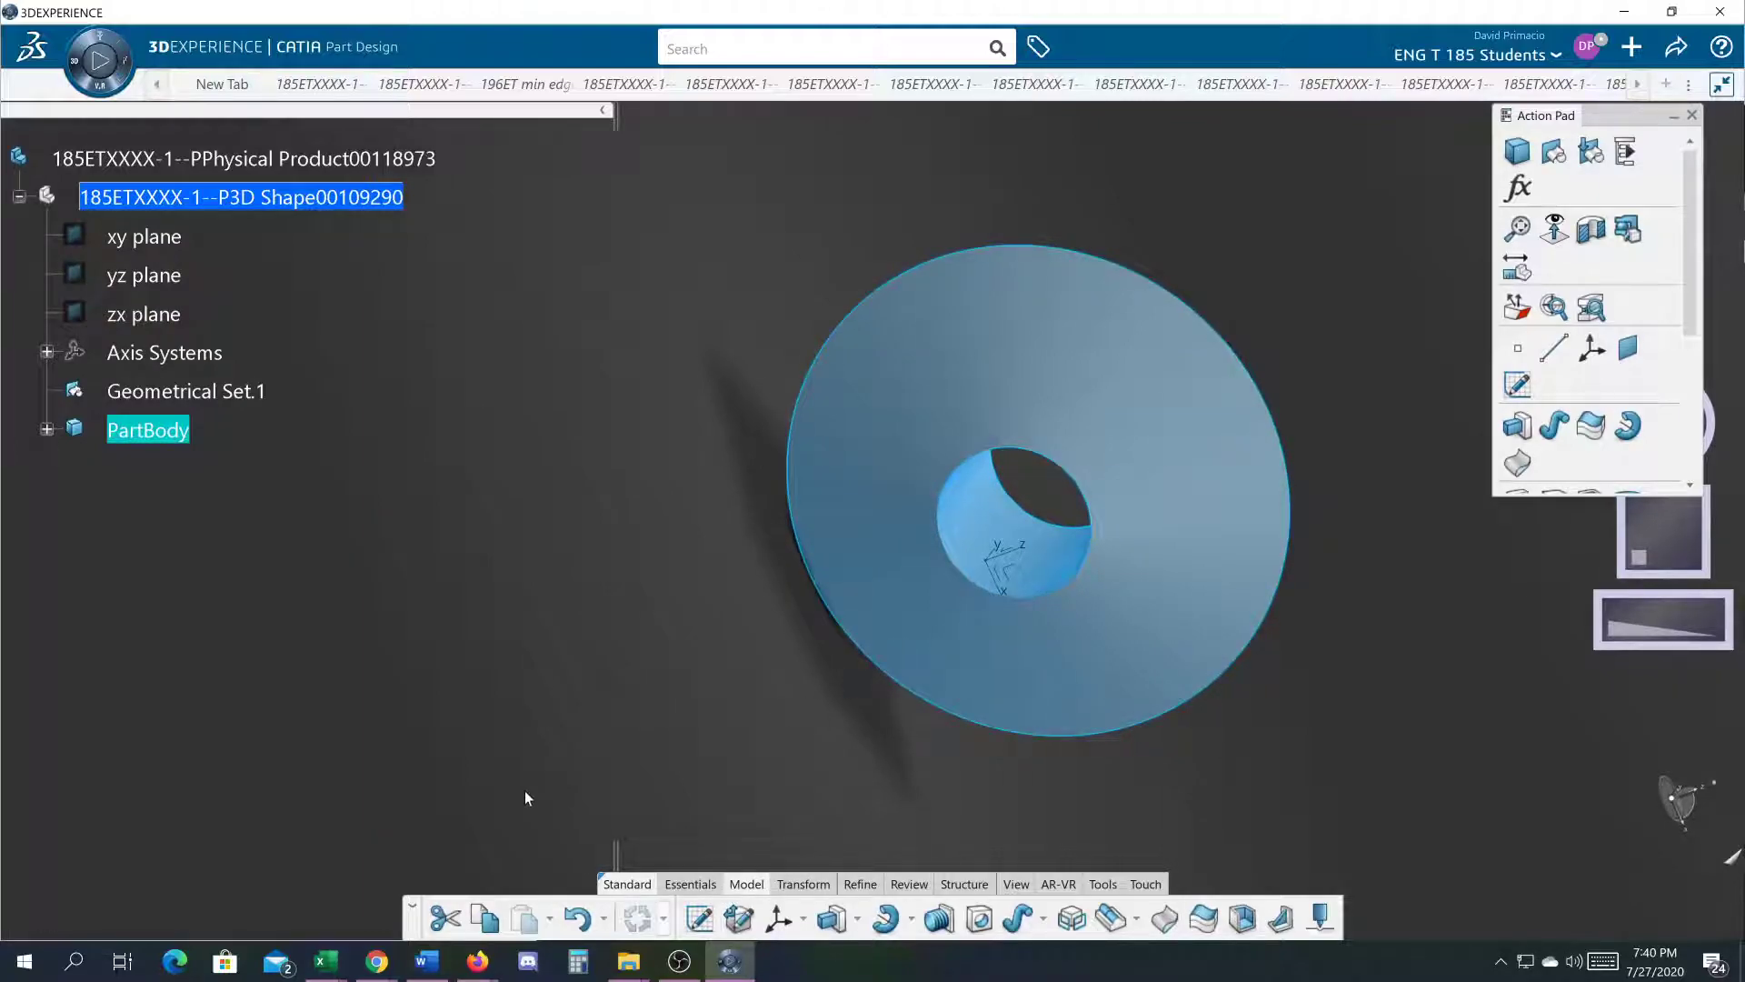
left_click(584, 918)
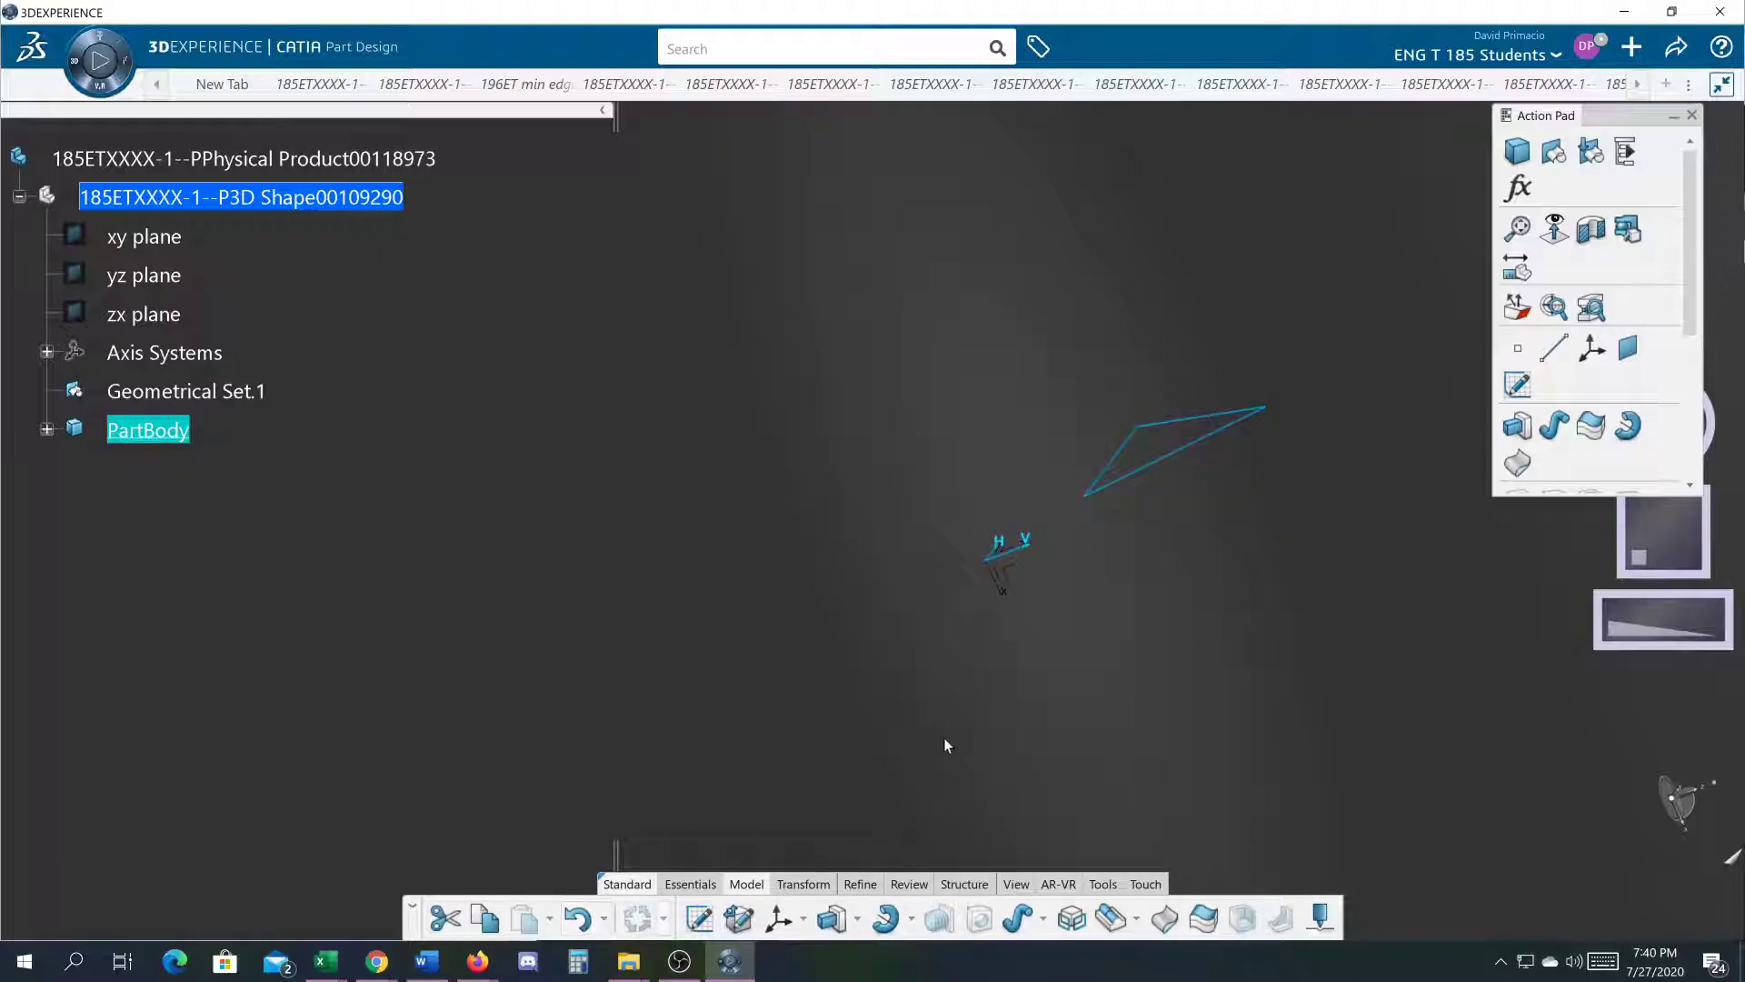
left_click(991, 697)
Step: Reopen Sketch.1 and draw an axis from the base corner farthest from the origin to the midpoint of the opposite side
mouse_move(1039, 631)
middle_mouse_down()
mouse_move(916, 594)
mouse_move(672, 592)
mouse_move(718, 614)
middle_mouse_up()
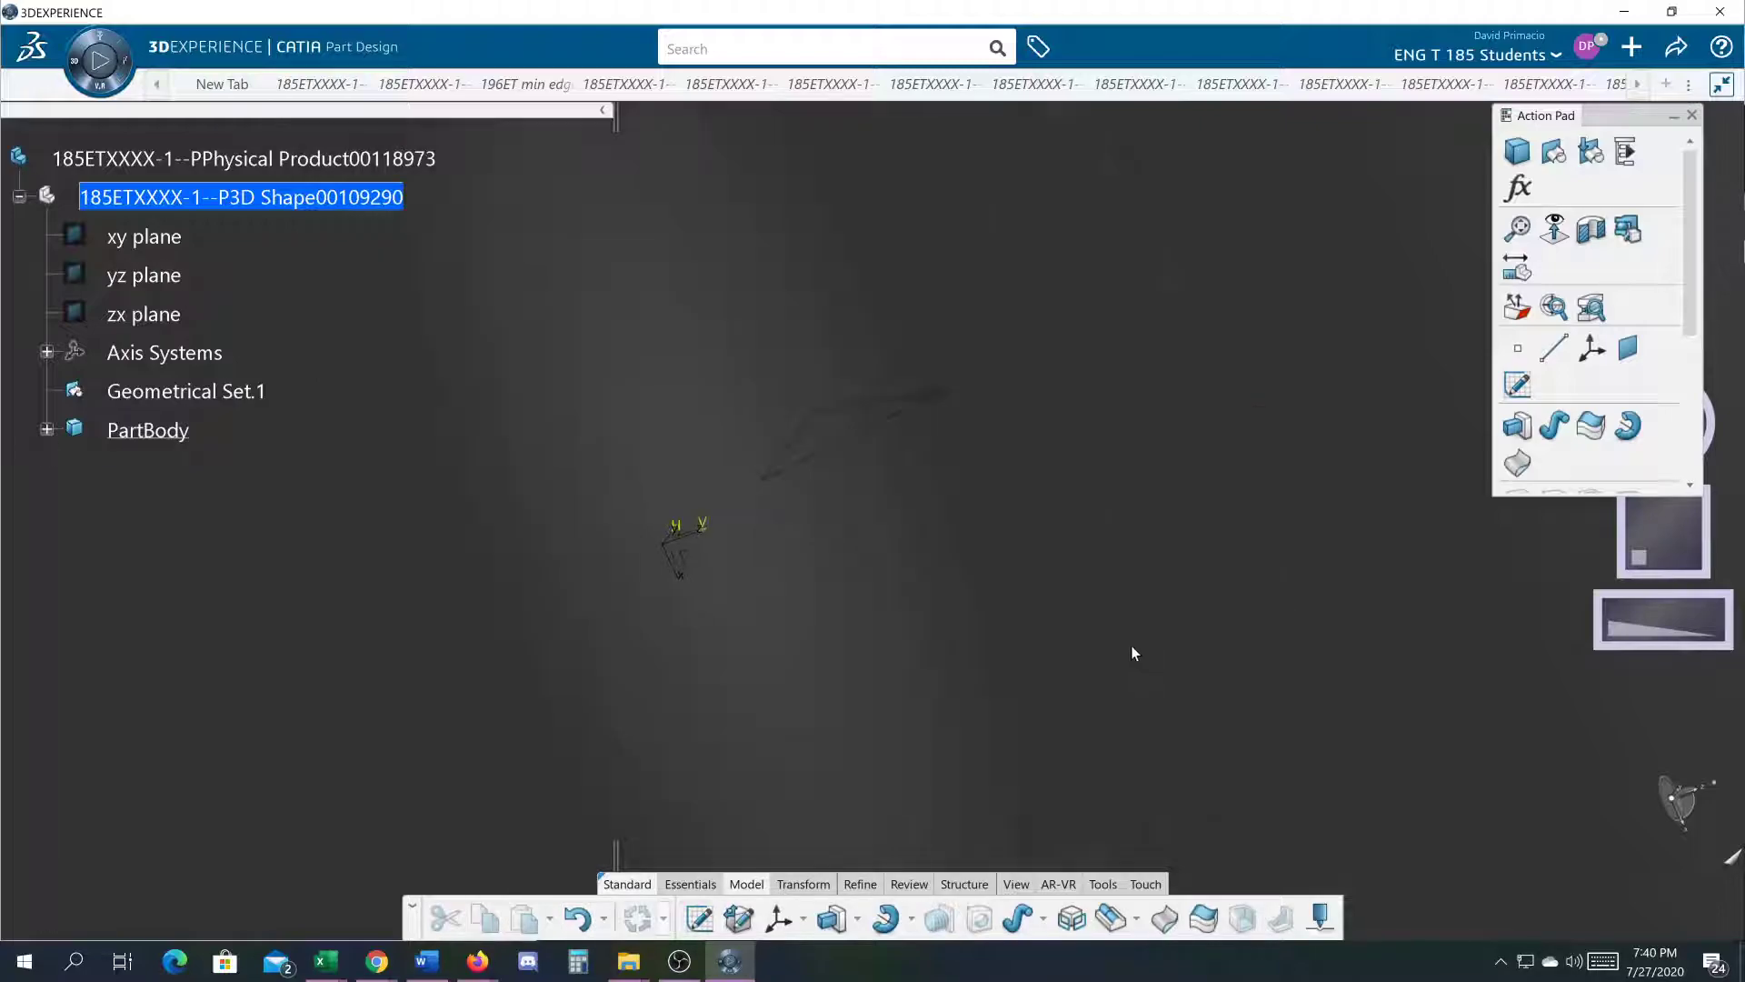
mouse_move(901, 510)
middle_mouse_down()
mouse_move(951, 670)
mouse_move(900, 705)
mouse_move(875, 805)
middle_mouse_up()
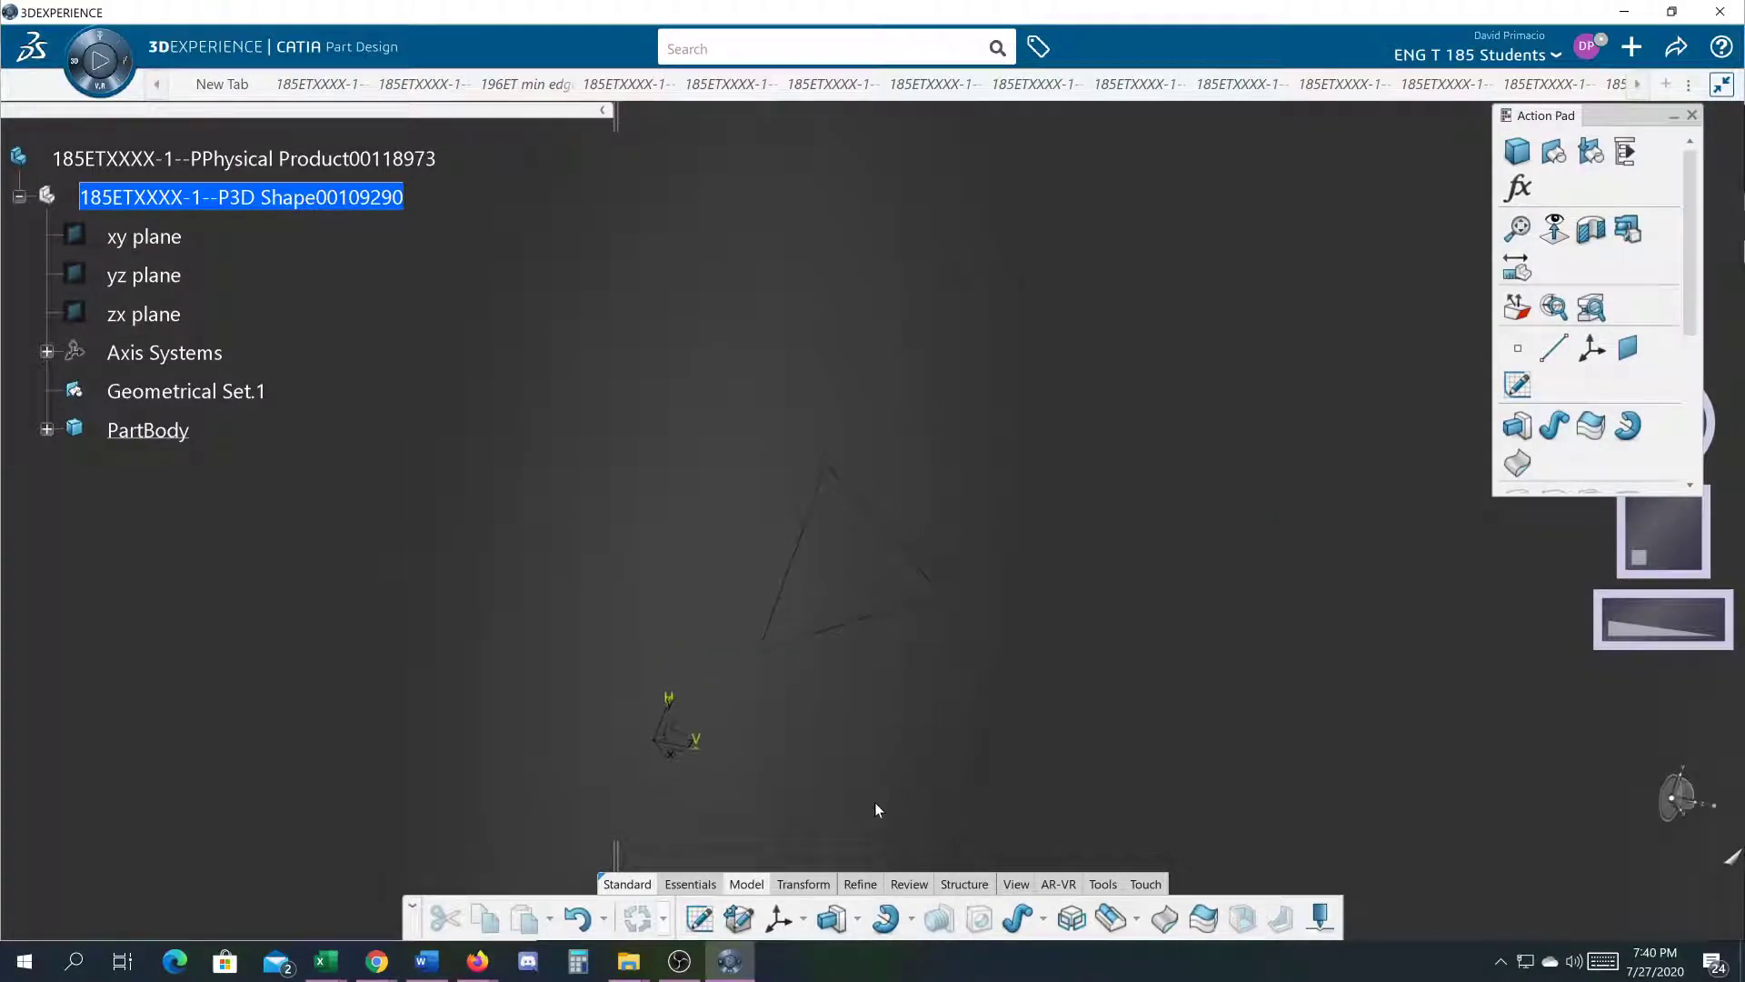
left_click(46, 430)
double_click(175, 470)
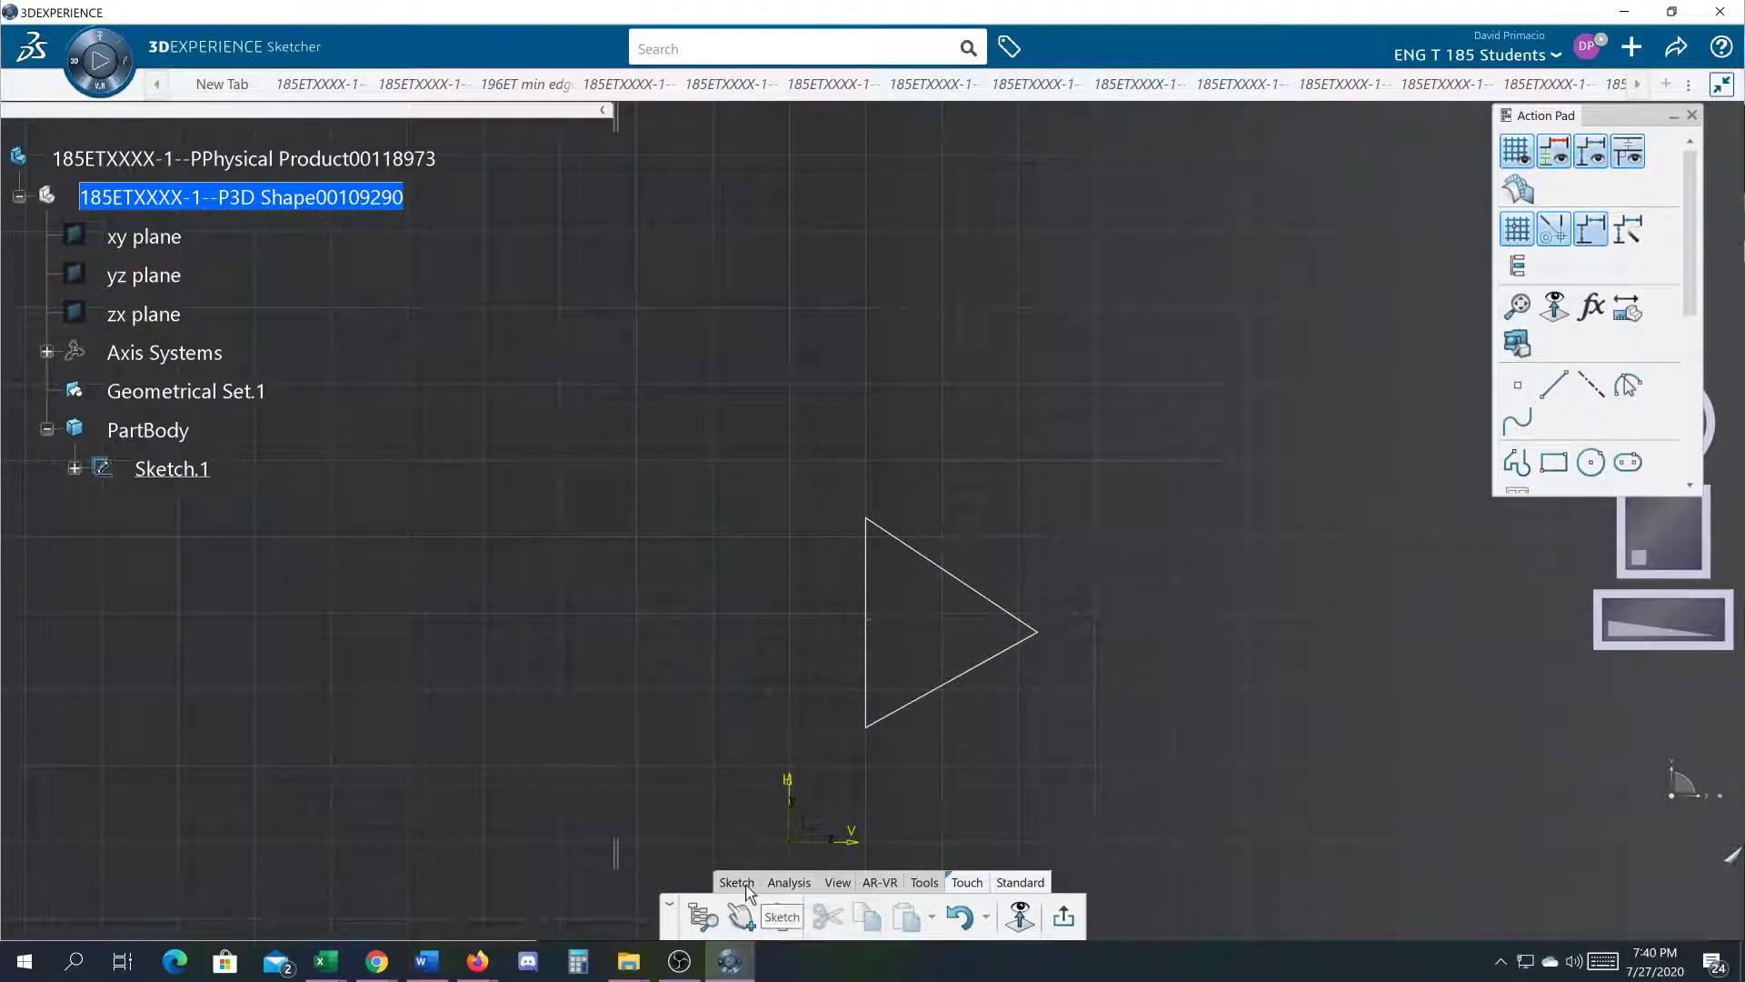
left_click(740, 883)
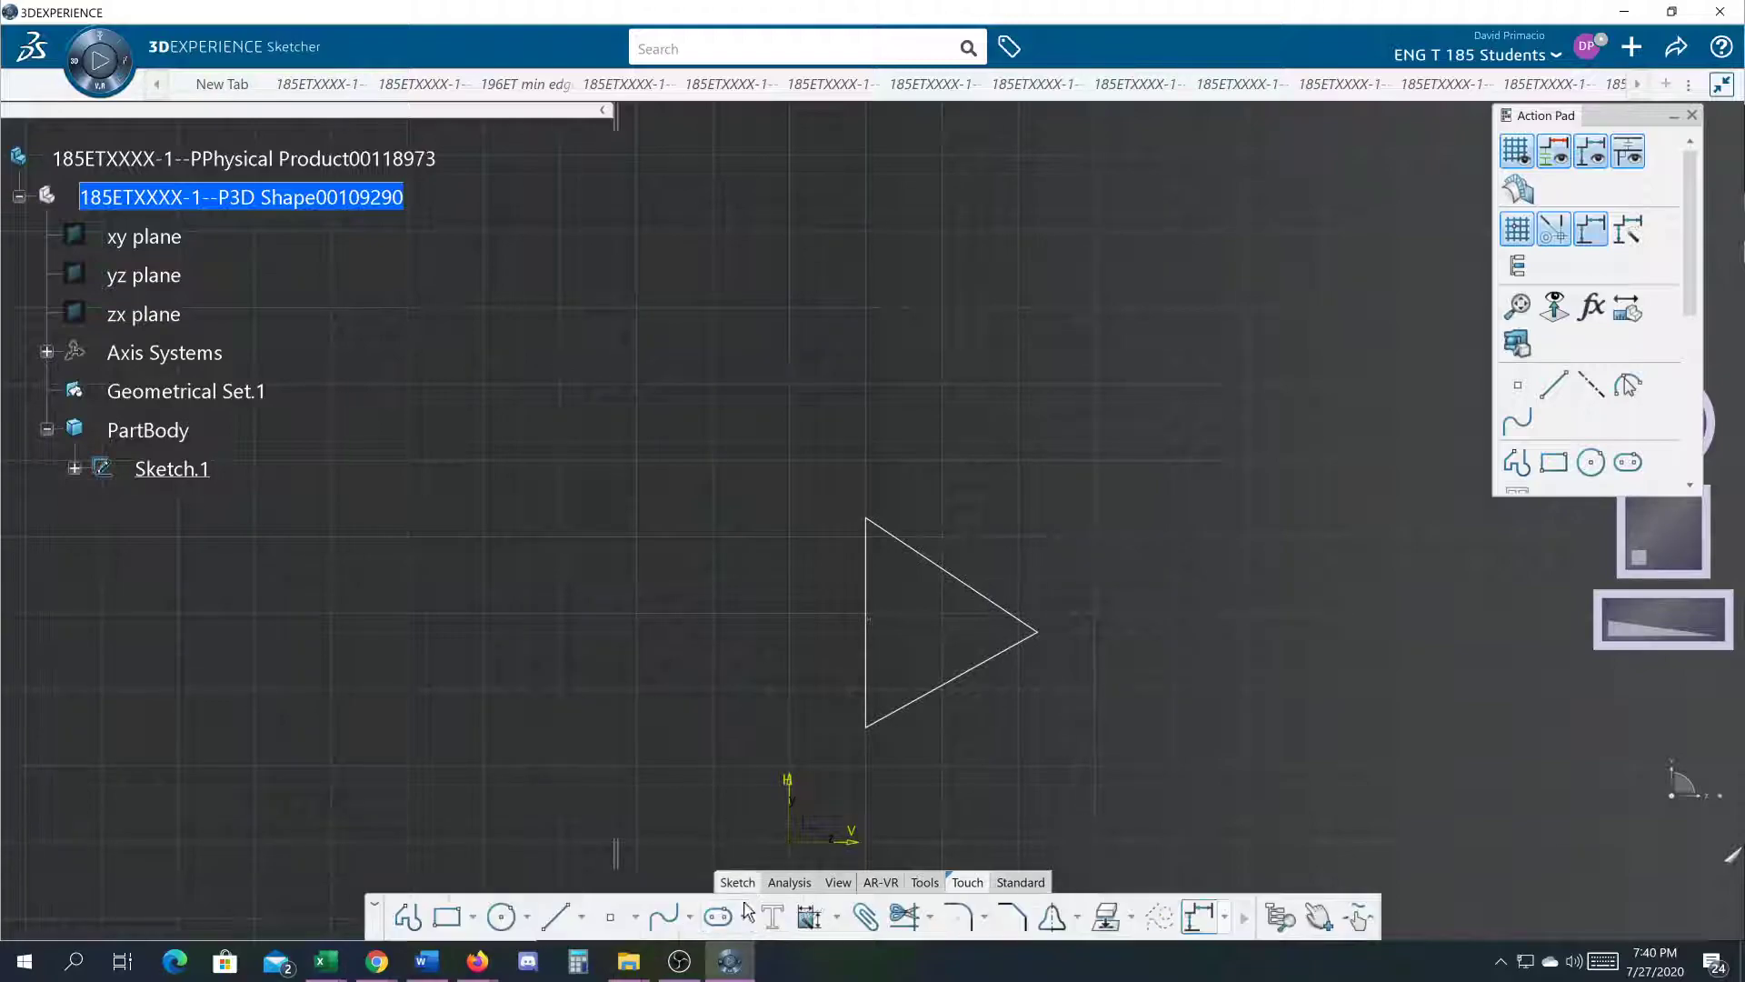
left_click(583, 919)
left_click(592, 876)
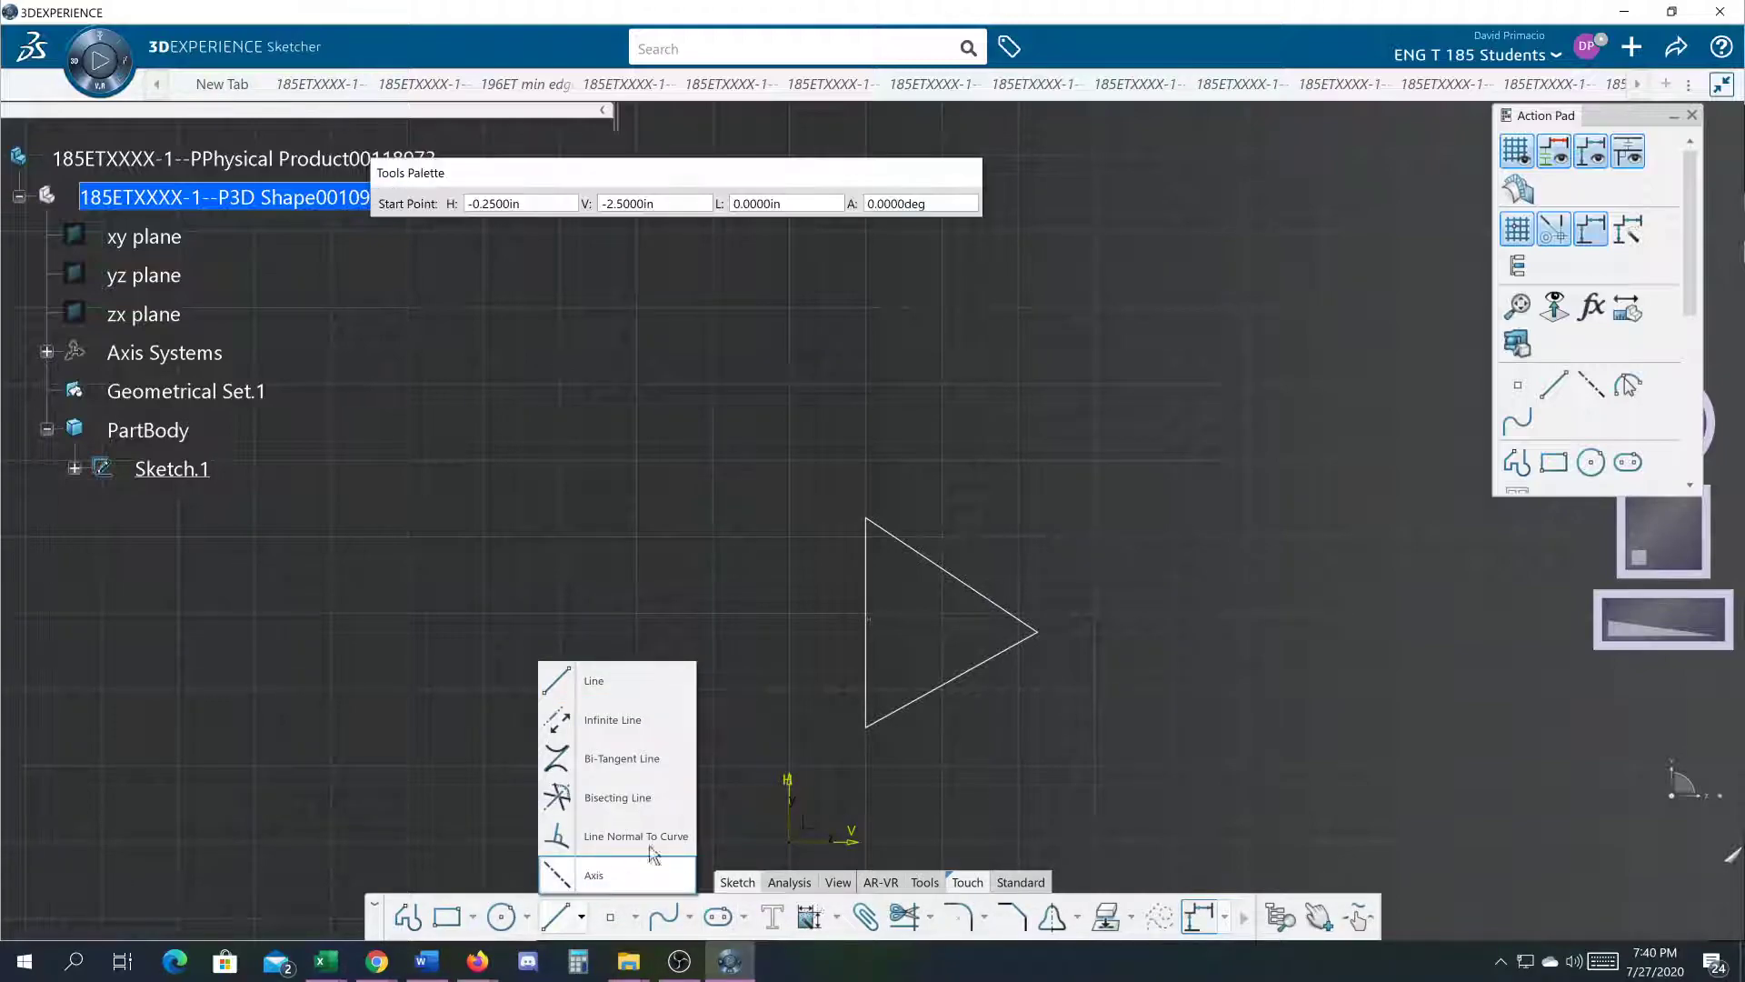
left_click(863, 531)
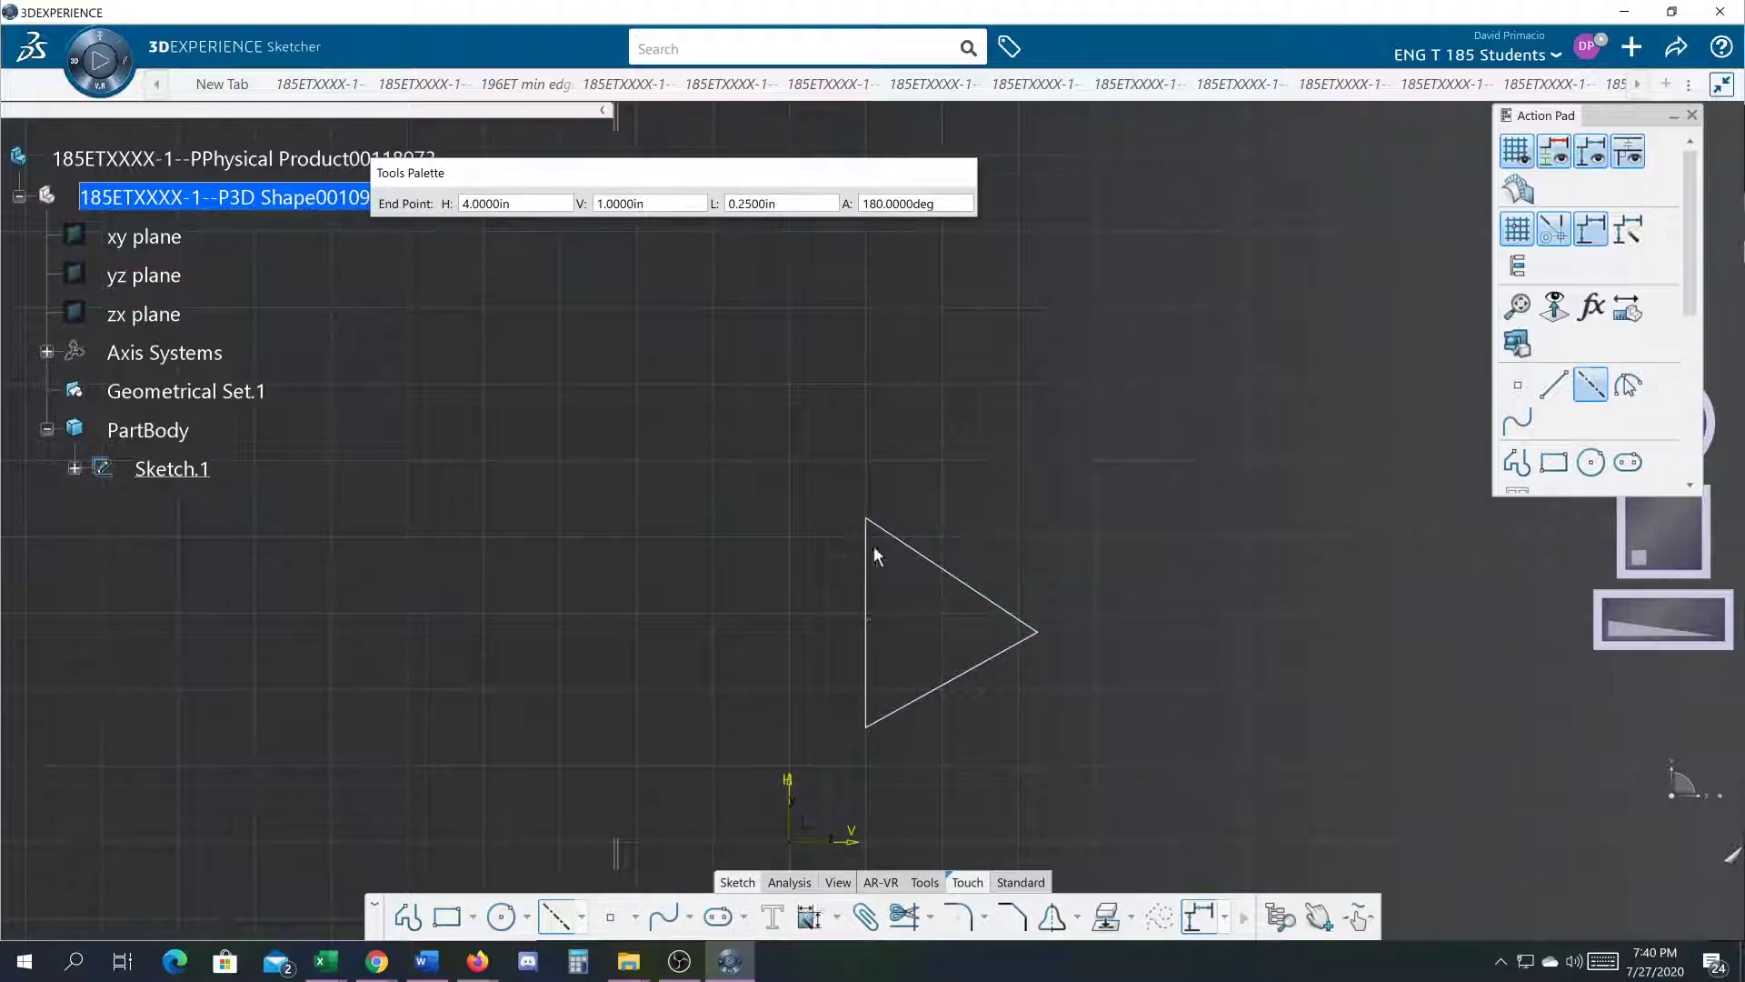
left_click(954, 683)
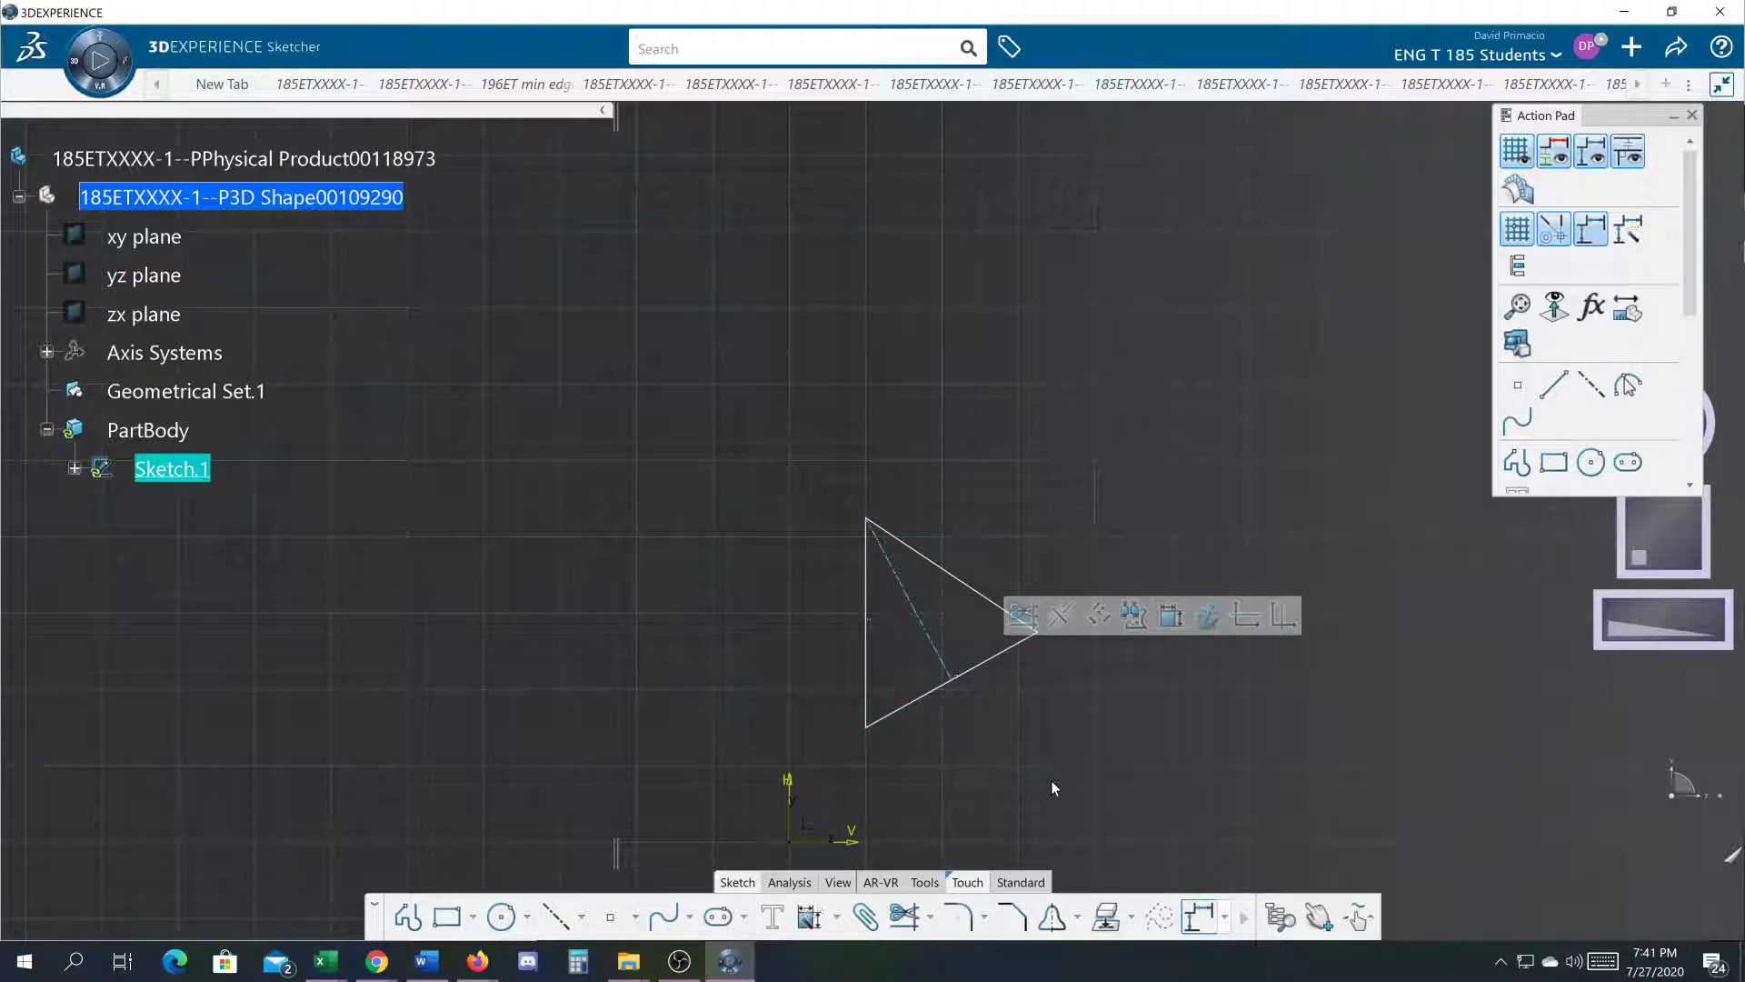
Step: Try cutting the triangle's sides at the axis with Trim, and undo the trims
left_click(931, 919)
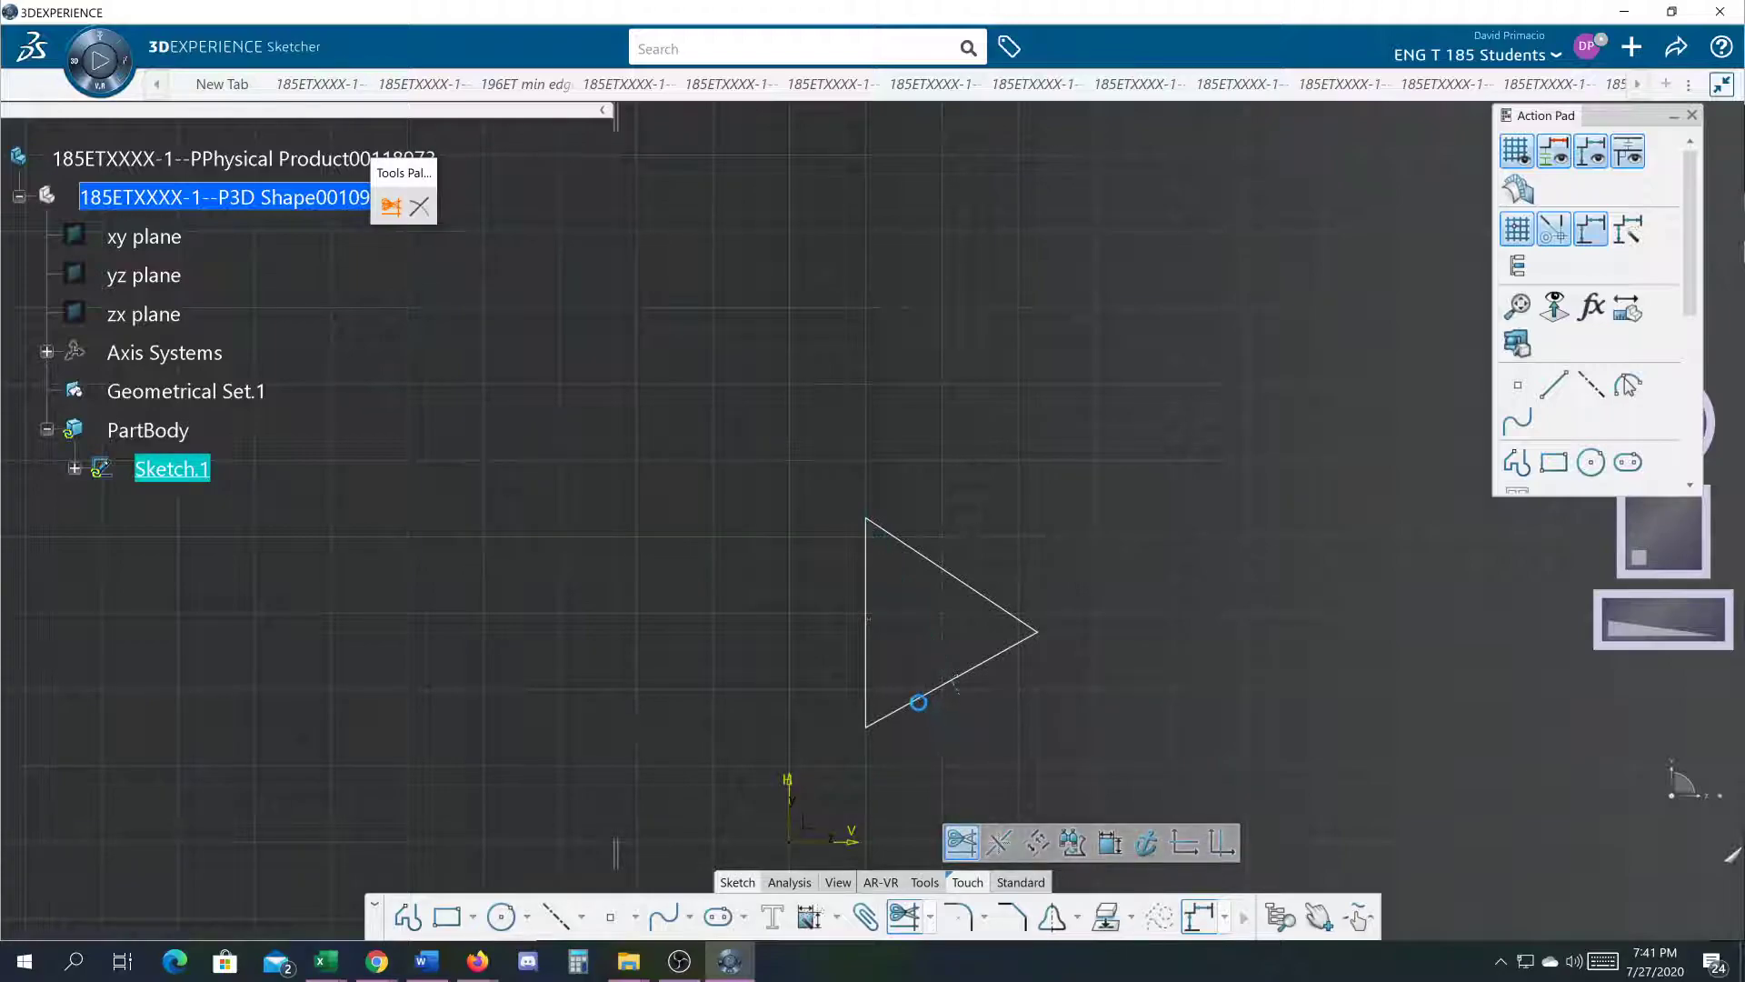
left_click(865, 574)
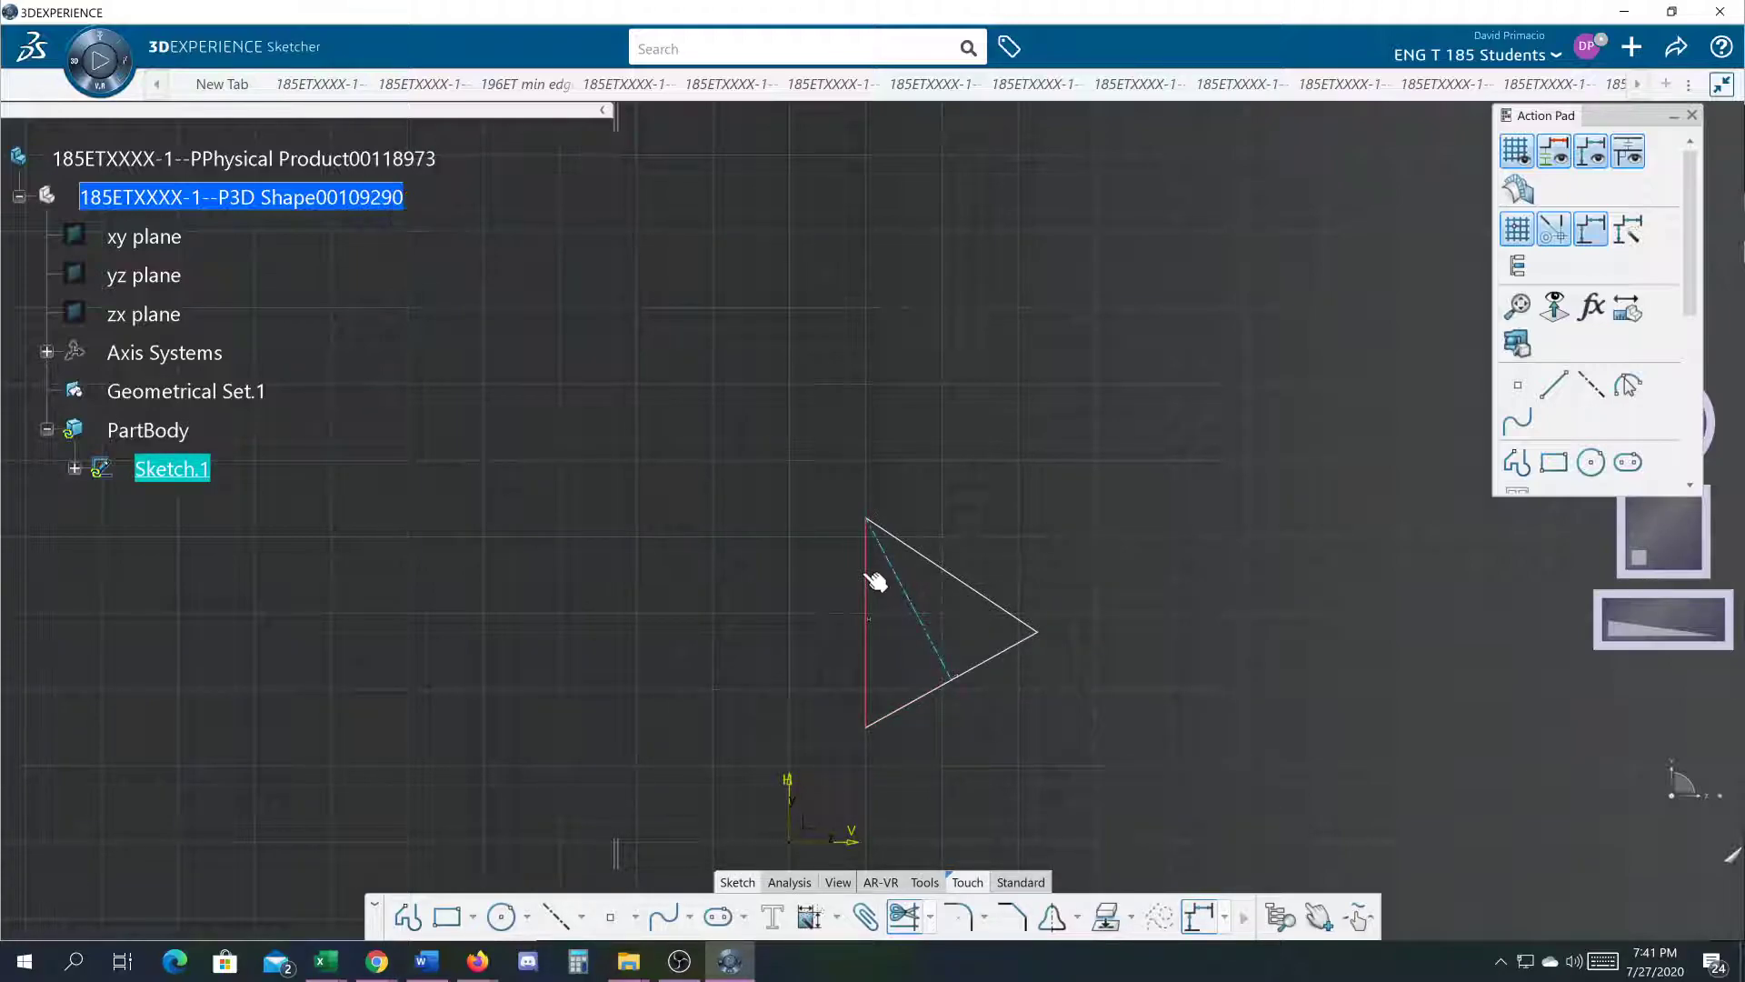
left_click(903, 916)
left_click(906, 702)
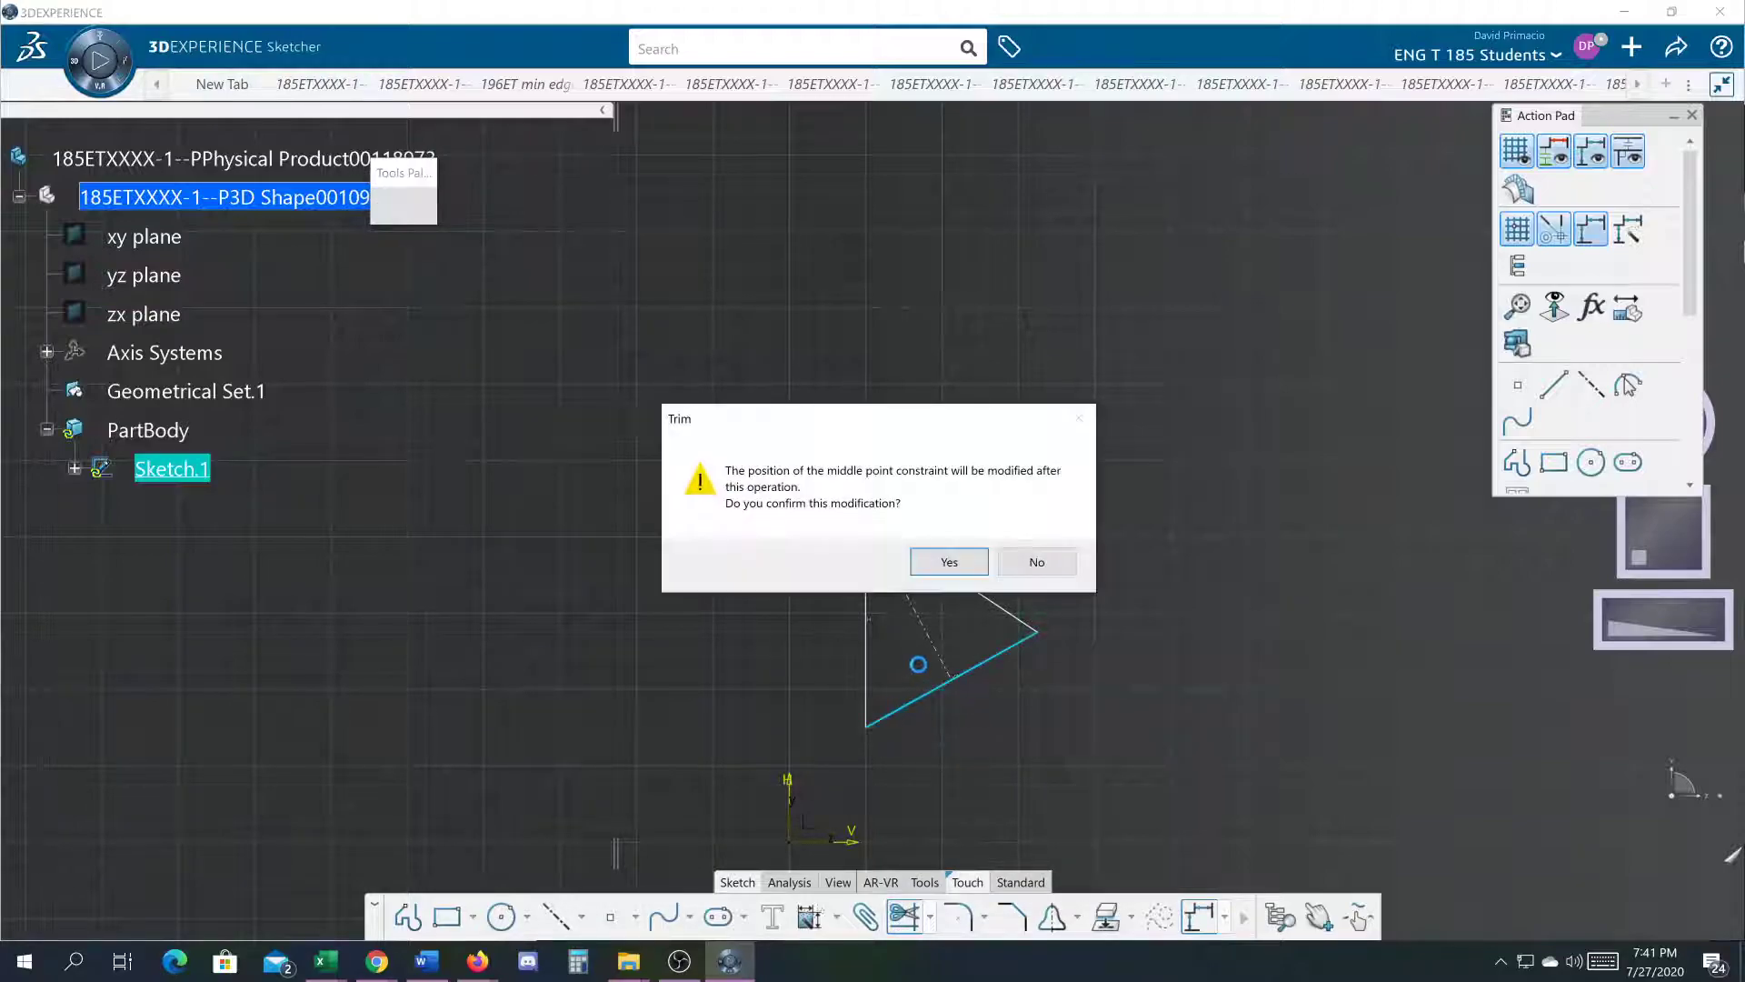
left_click(947, 567)
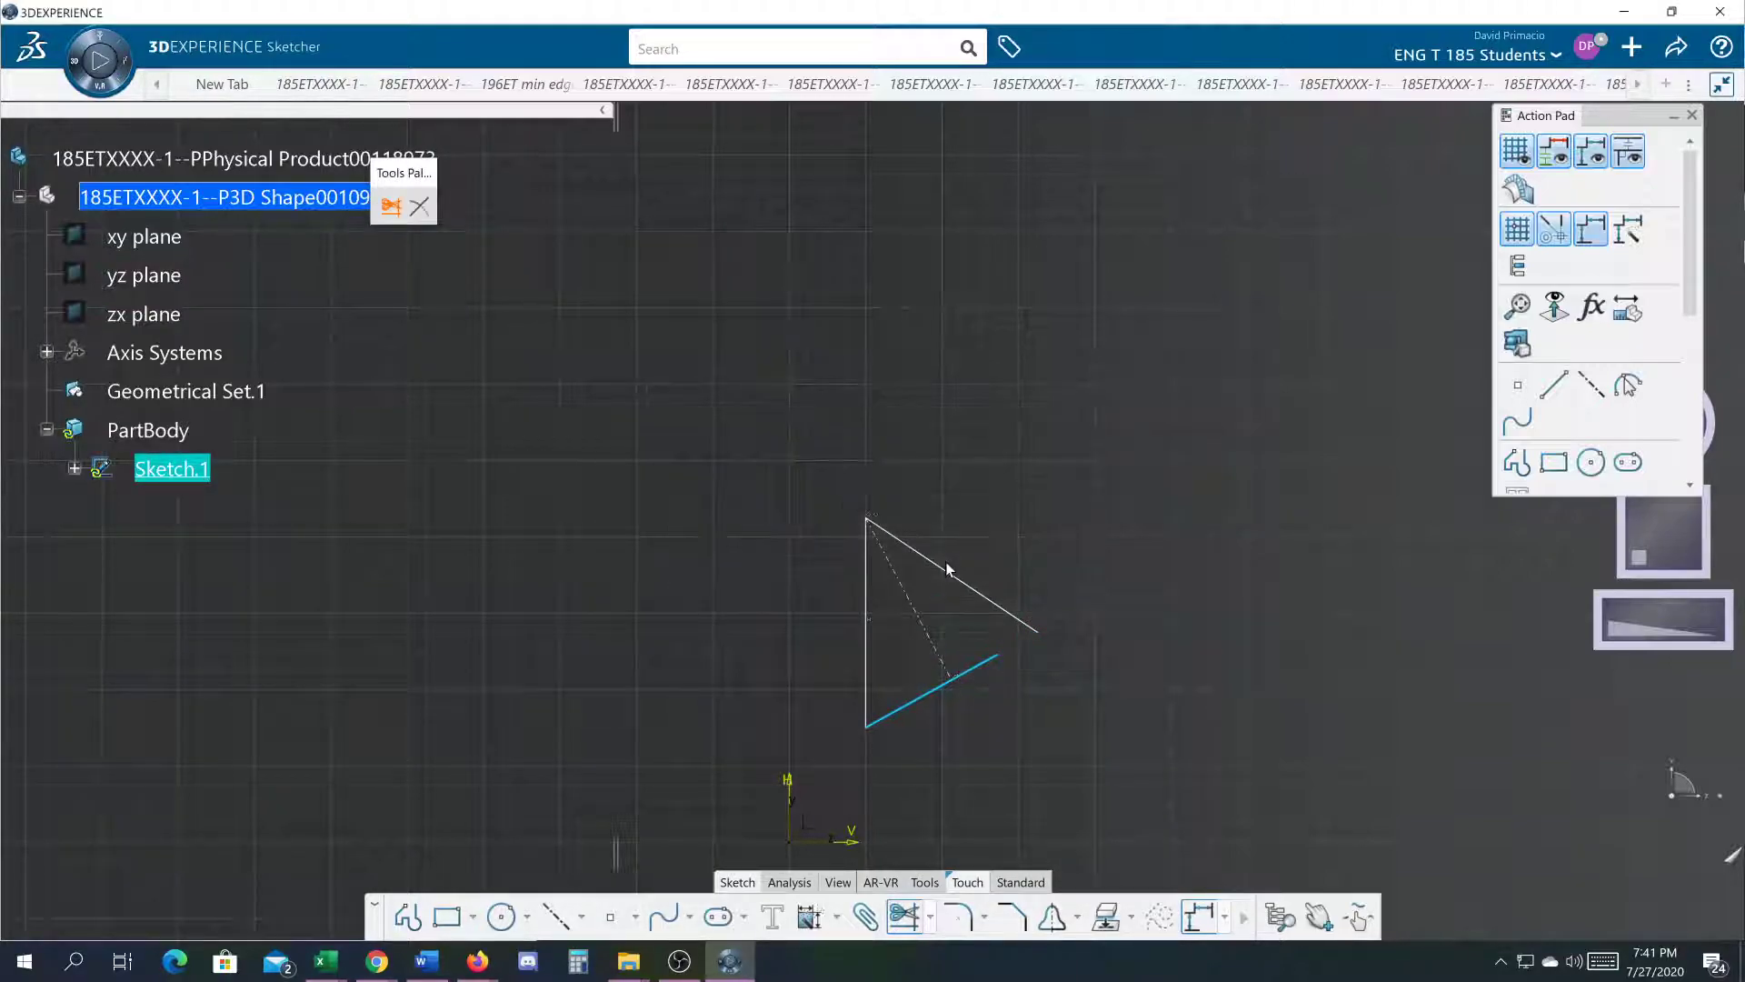
left_click(927, 634)
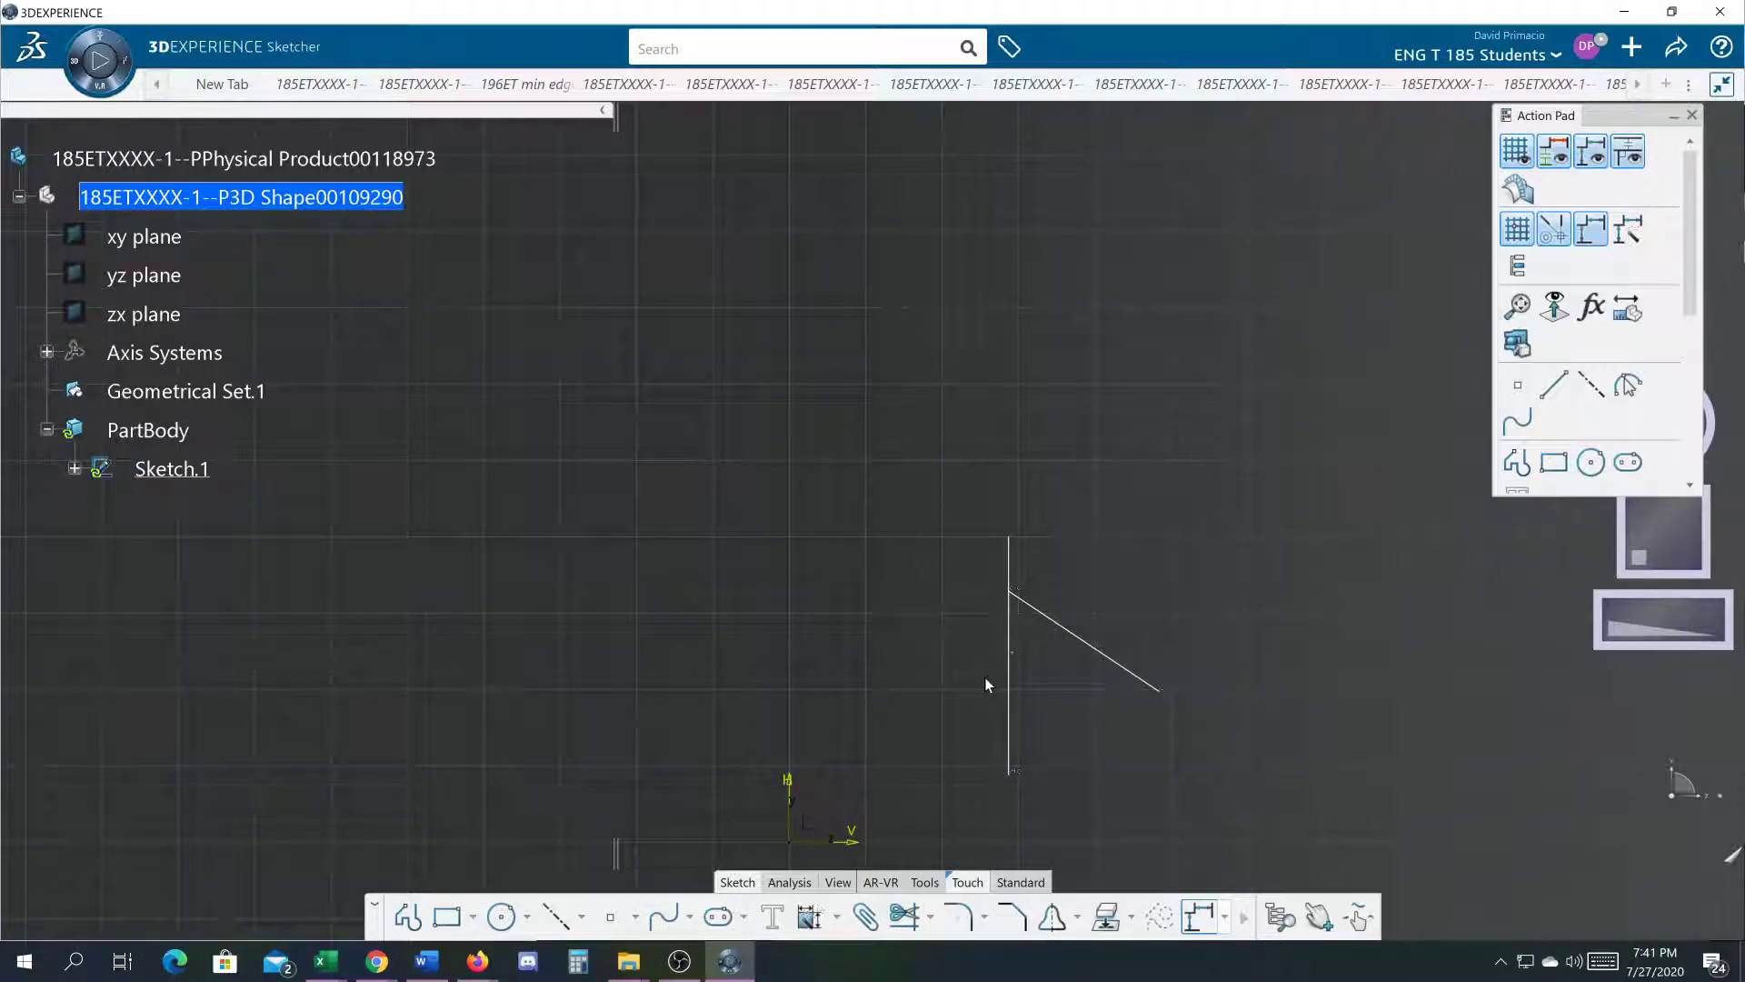
key("ctrl+z")
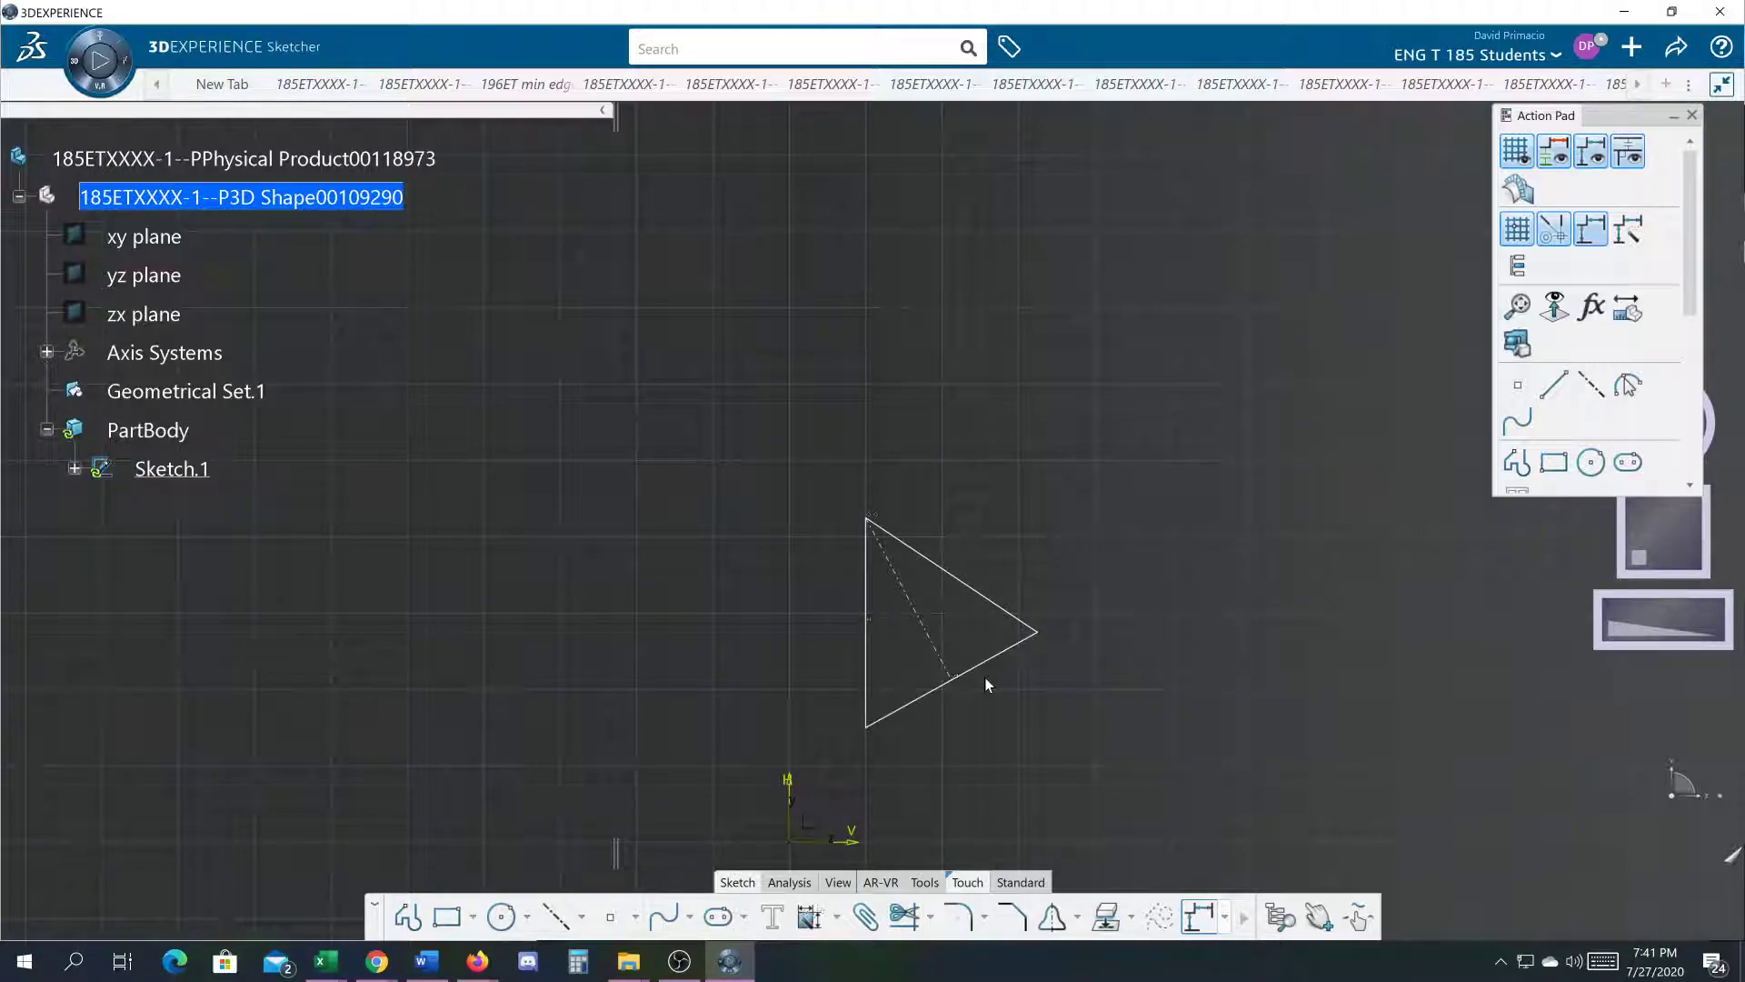
Step: Remove the triangle's half beyond the axis with Quick Trim, keeping the base and the adjoining half side, and exit the sketch
left_click(929, 917)
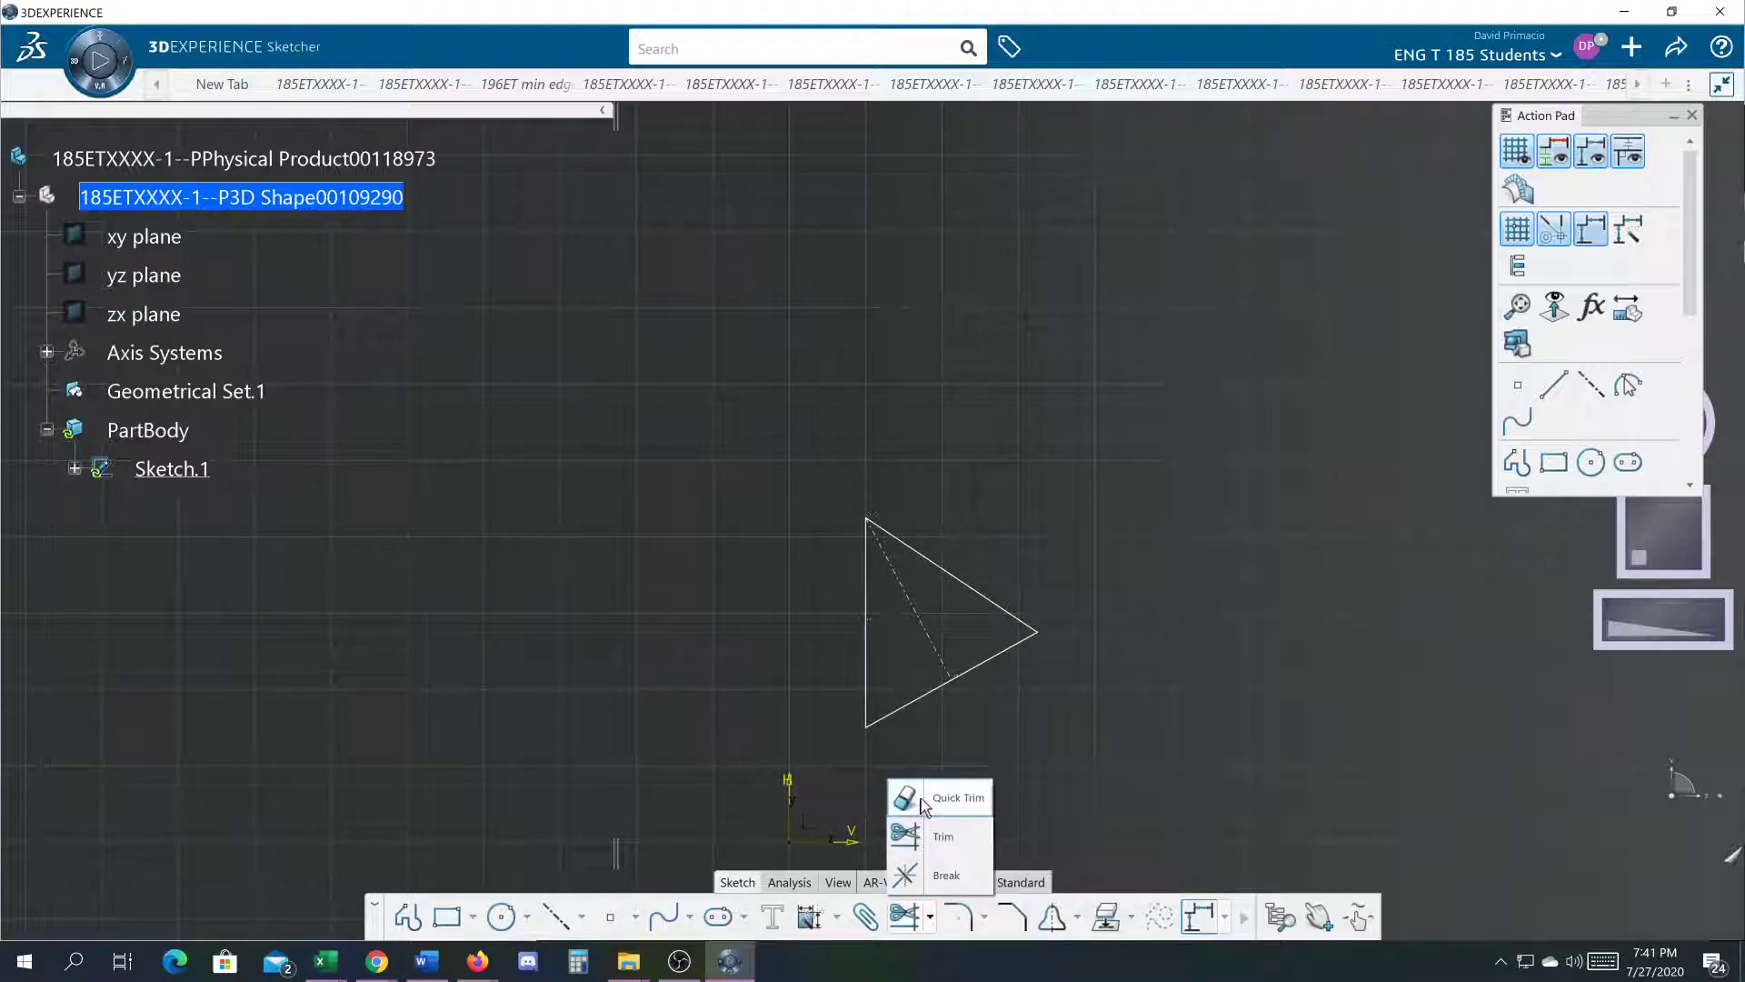
left_click(922, 800)
left_click(985, 597)
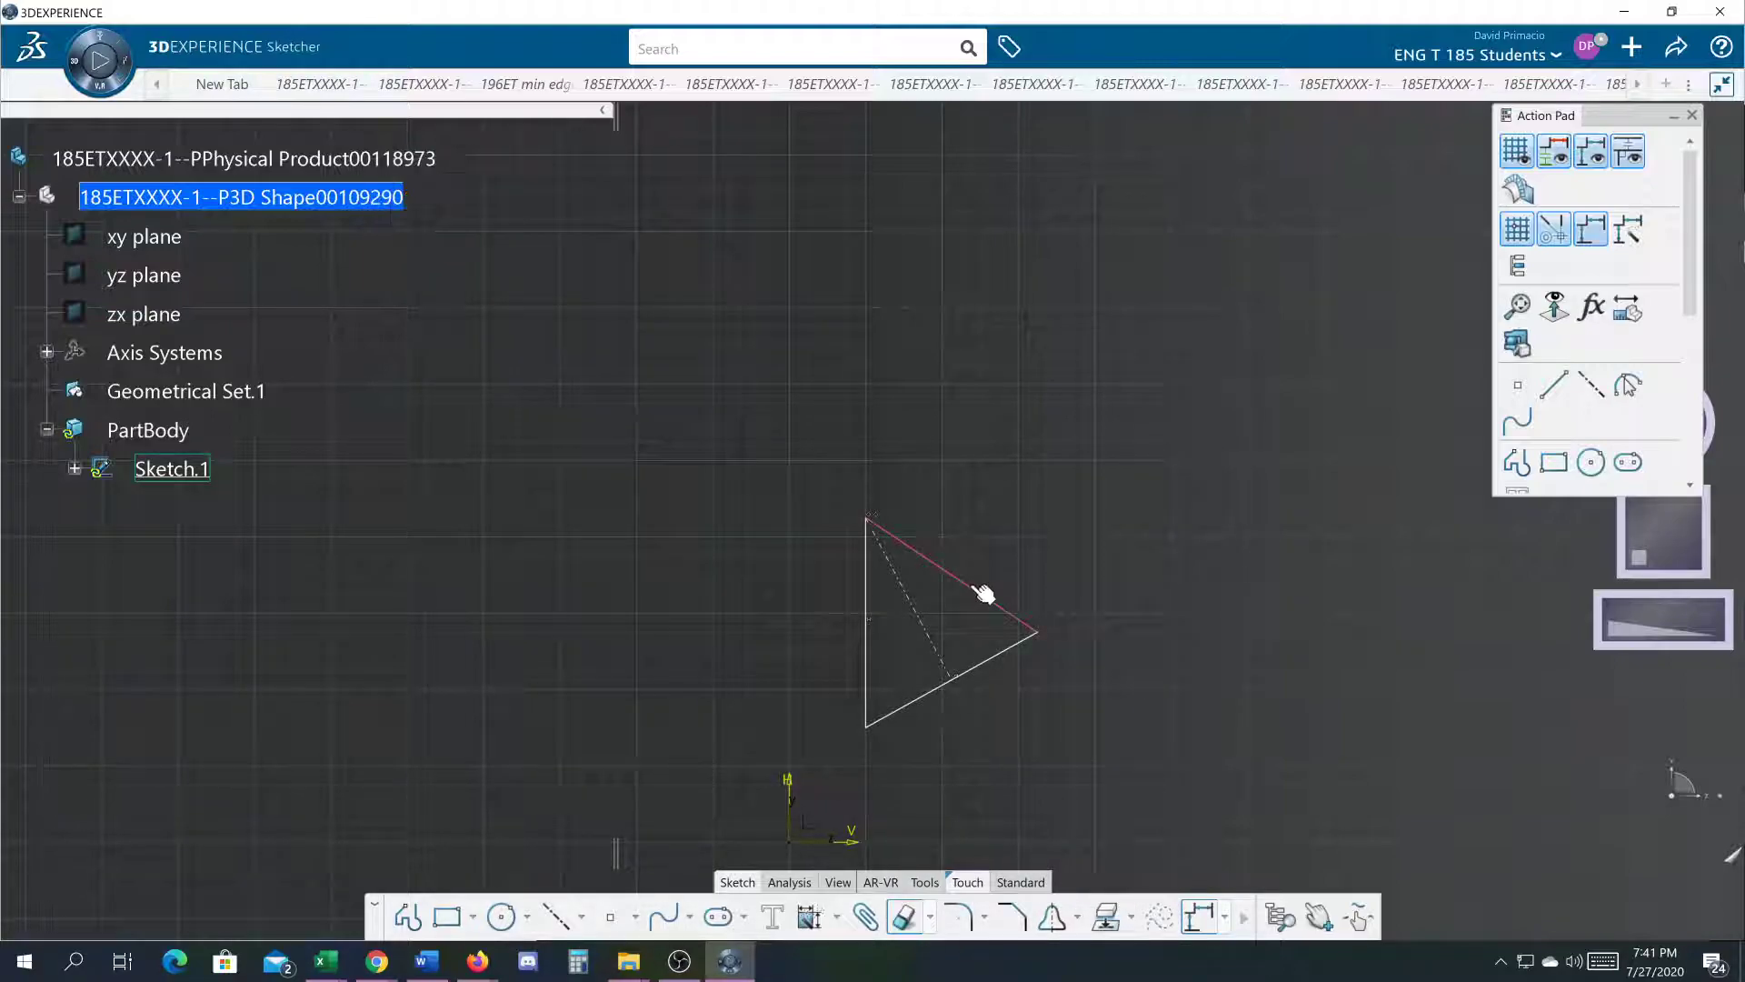
left_click(1007, 647)
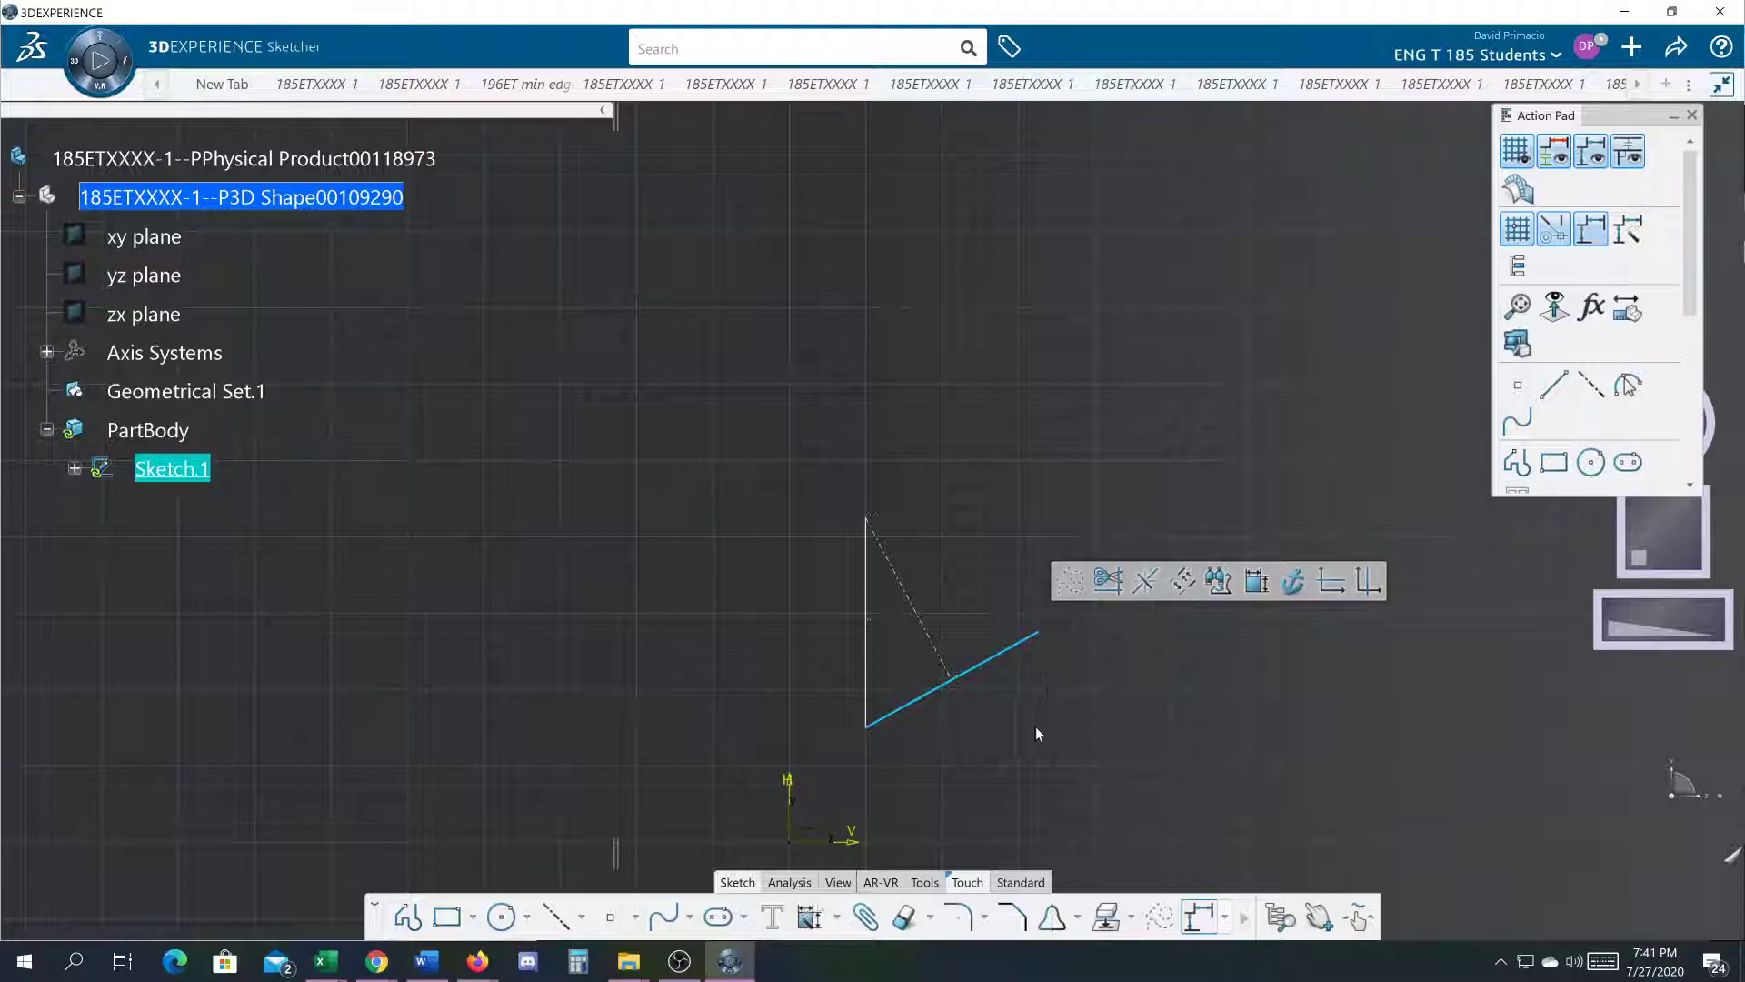
left_click(1038, 720)
left_click(908, 916)
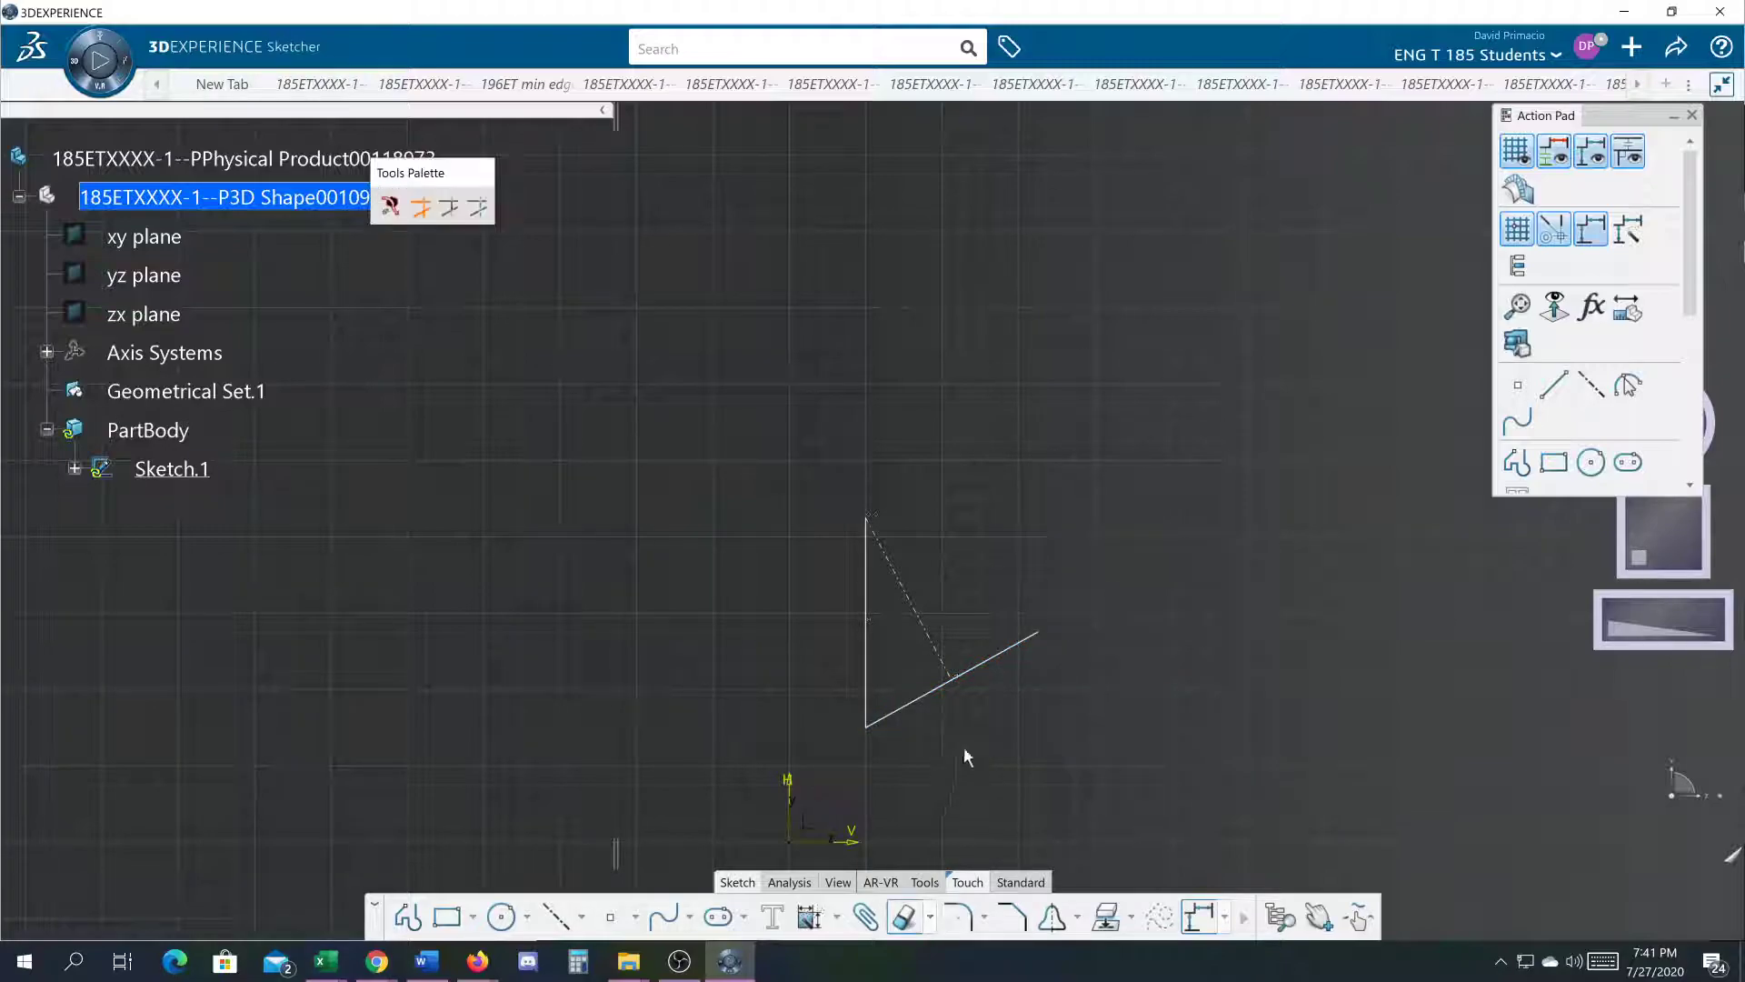
left_click(990, 670)
left_click(945, 564)
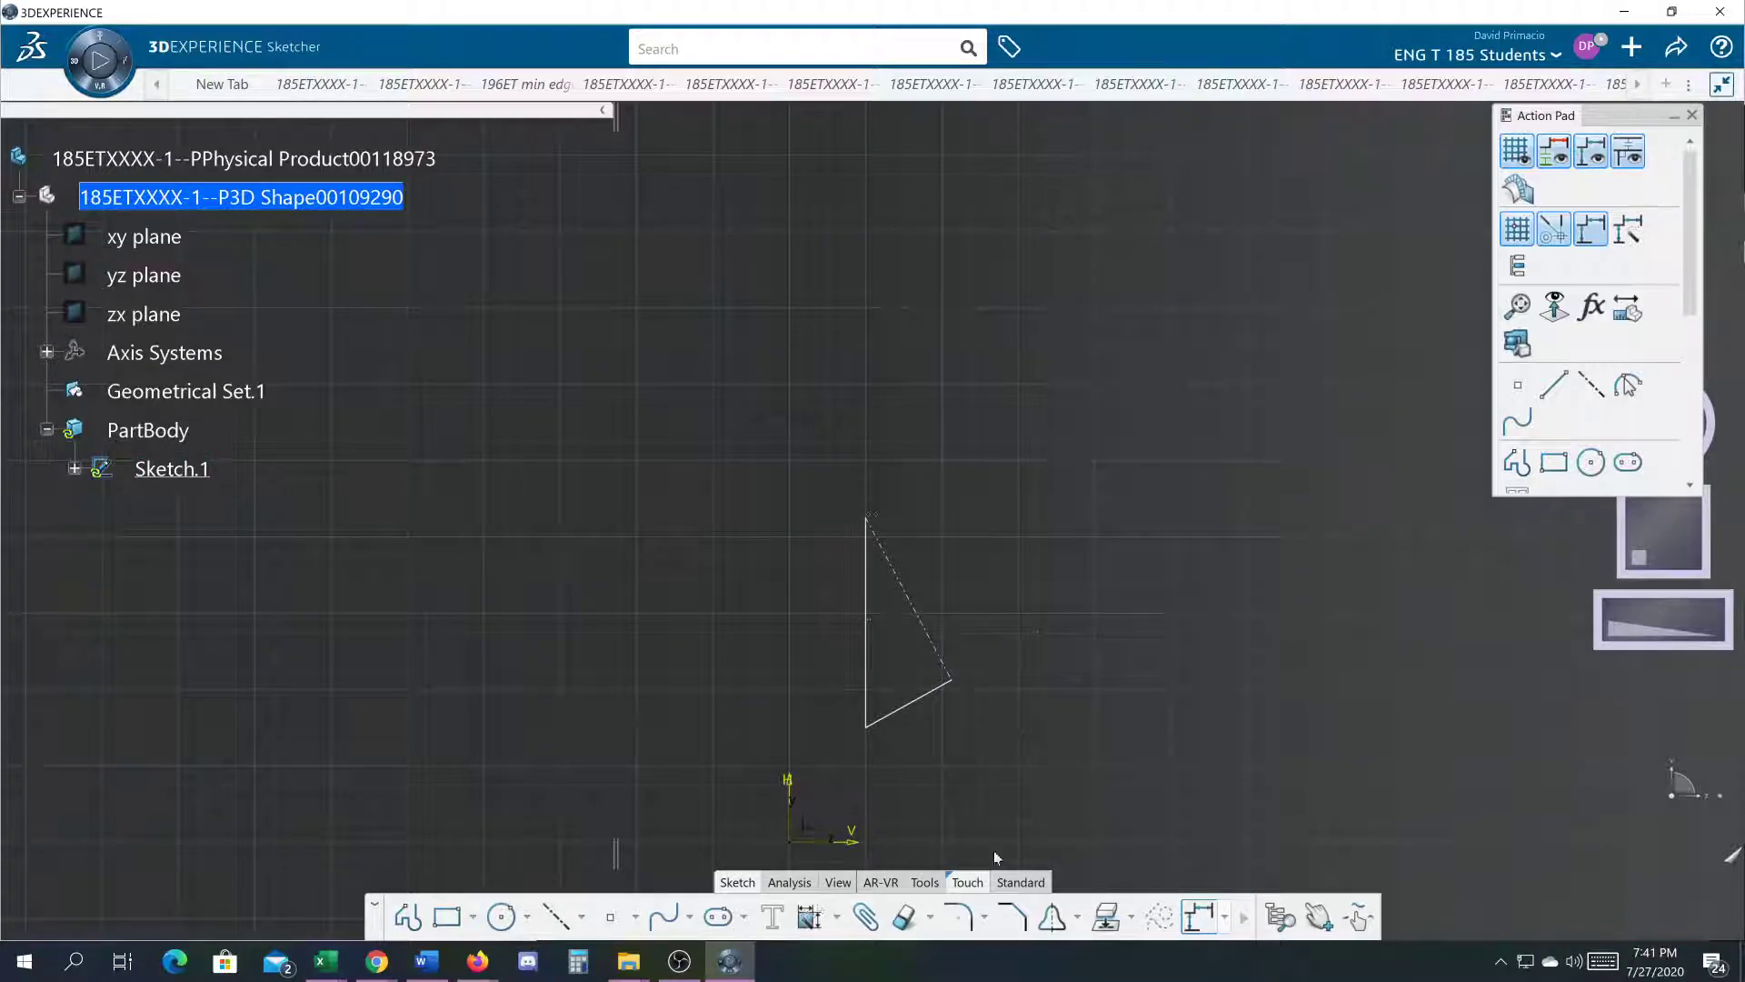
left_click(1016, 881)
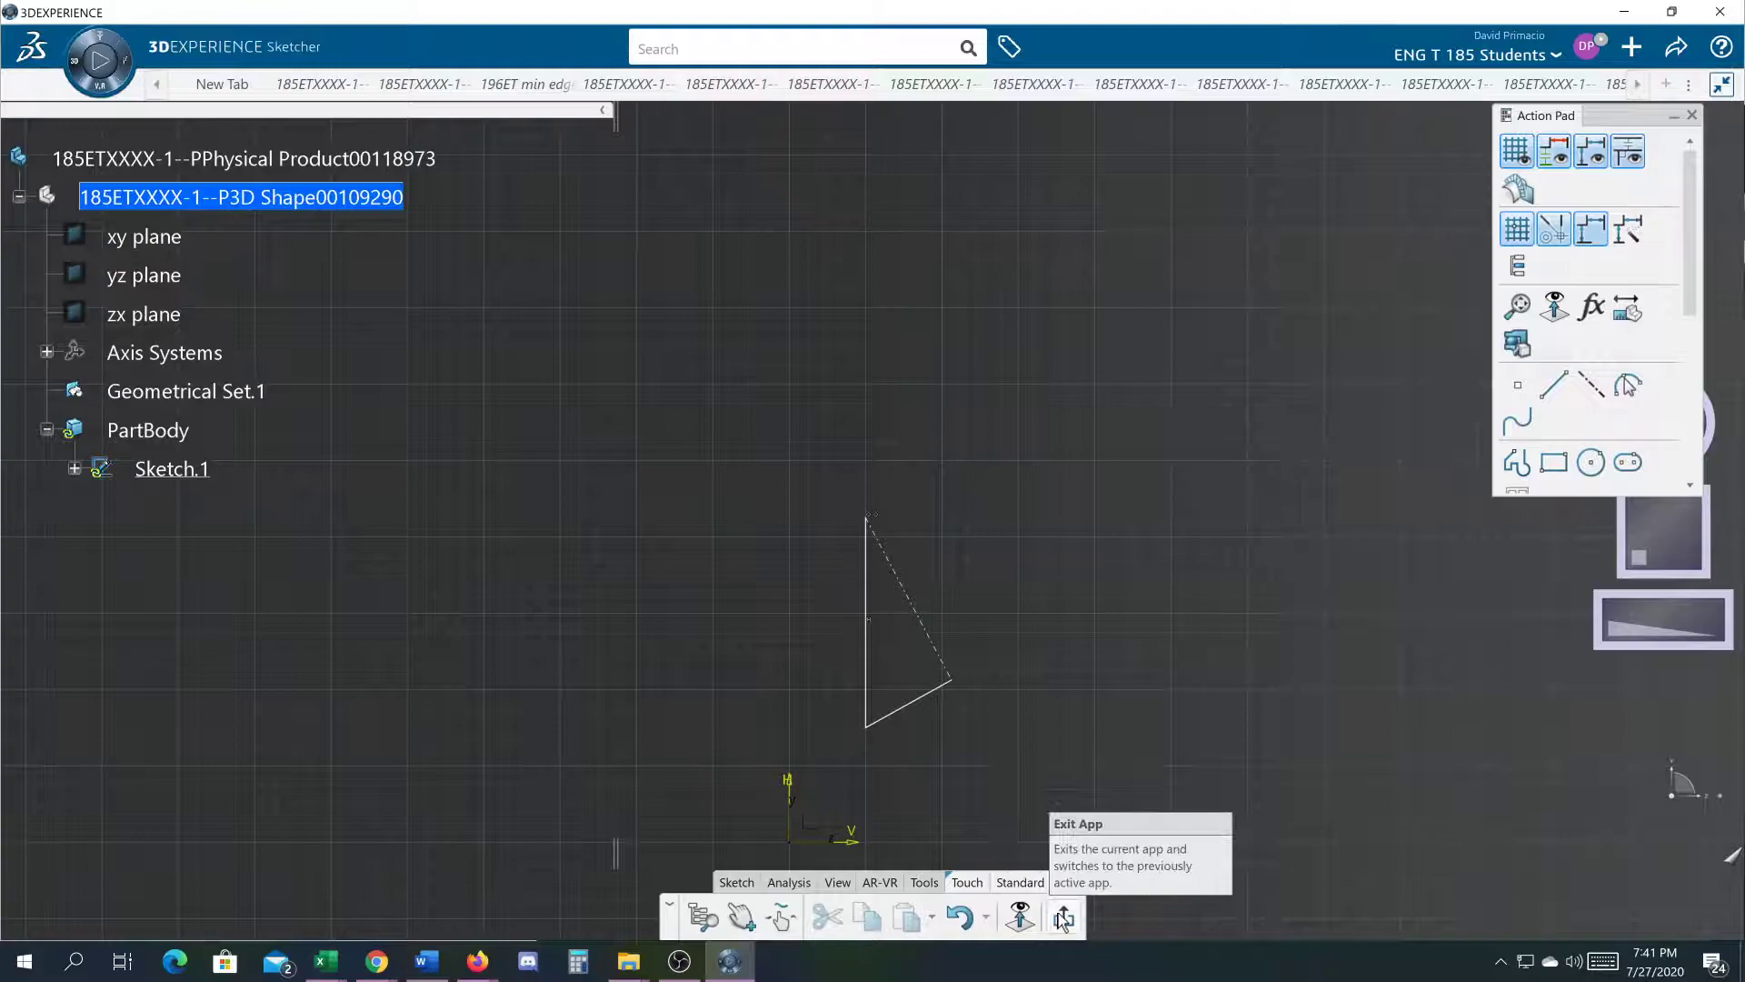
left_click(1063, 918)
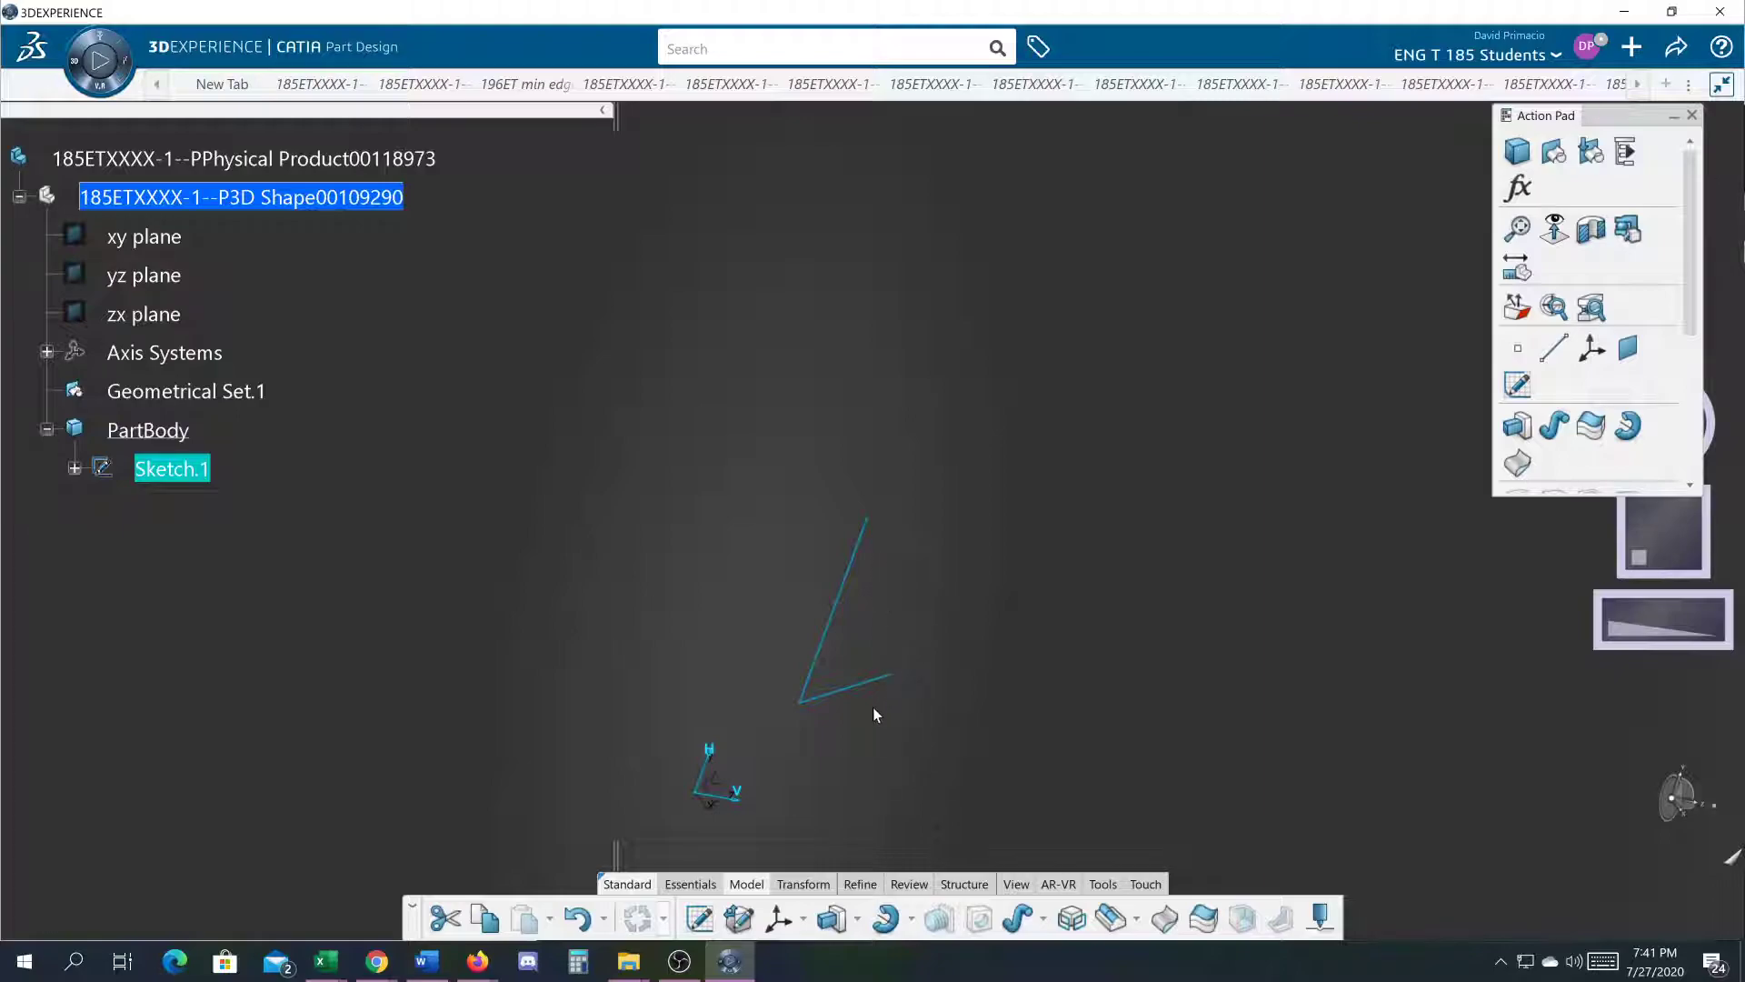
Step: Revolve the trimmed profile 360 degrees about the sketch axis with Shaft and inspect the cone from several sides
left_click(887, 916)
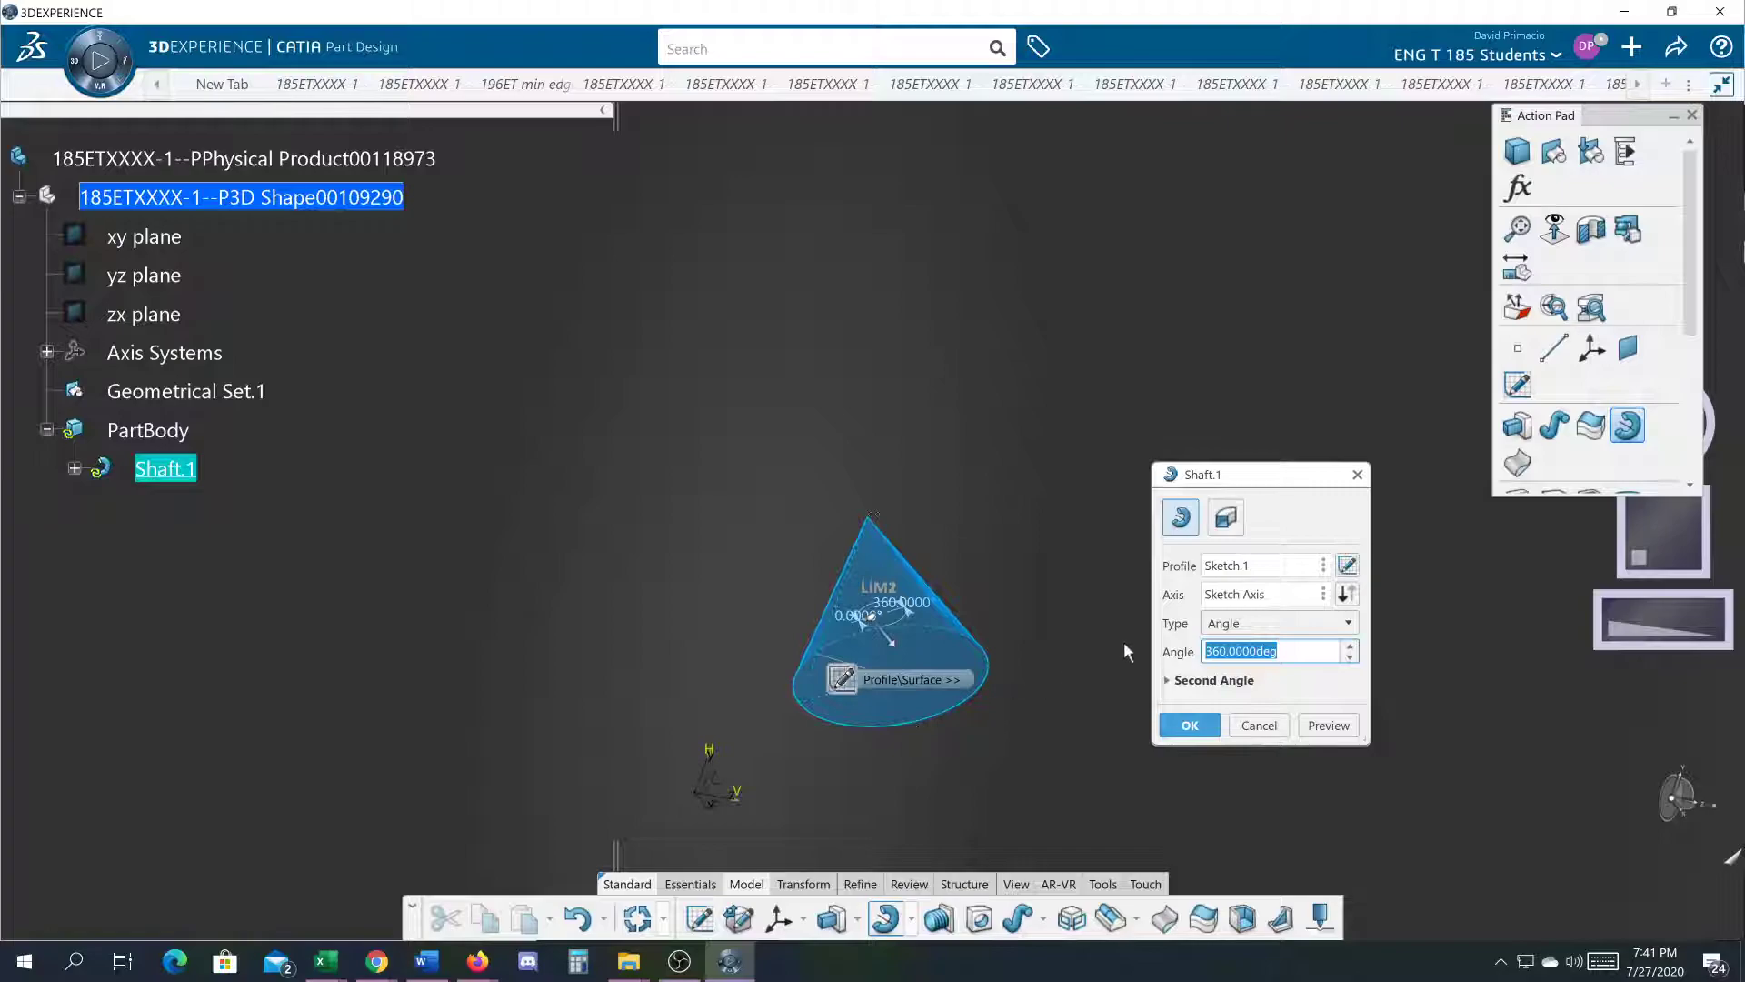
left_click(1275, 593)
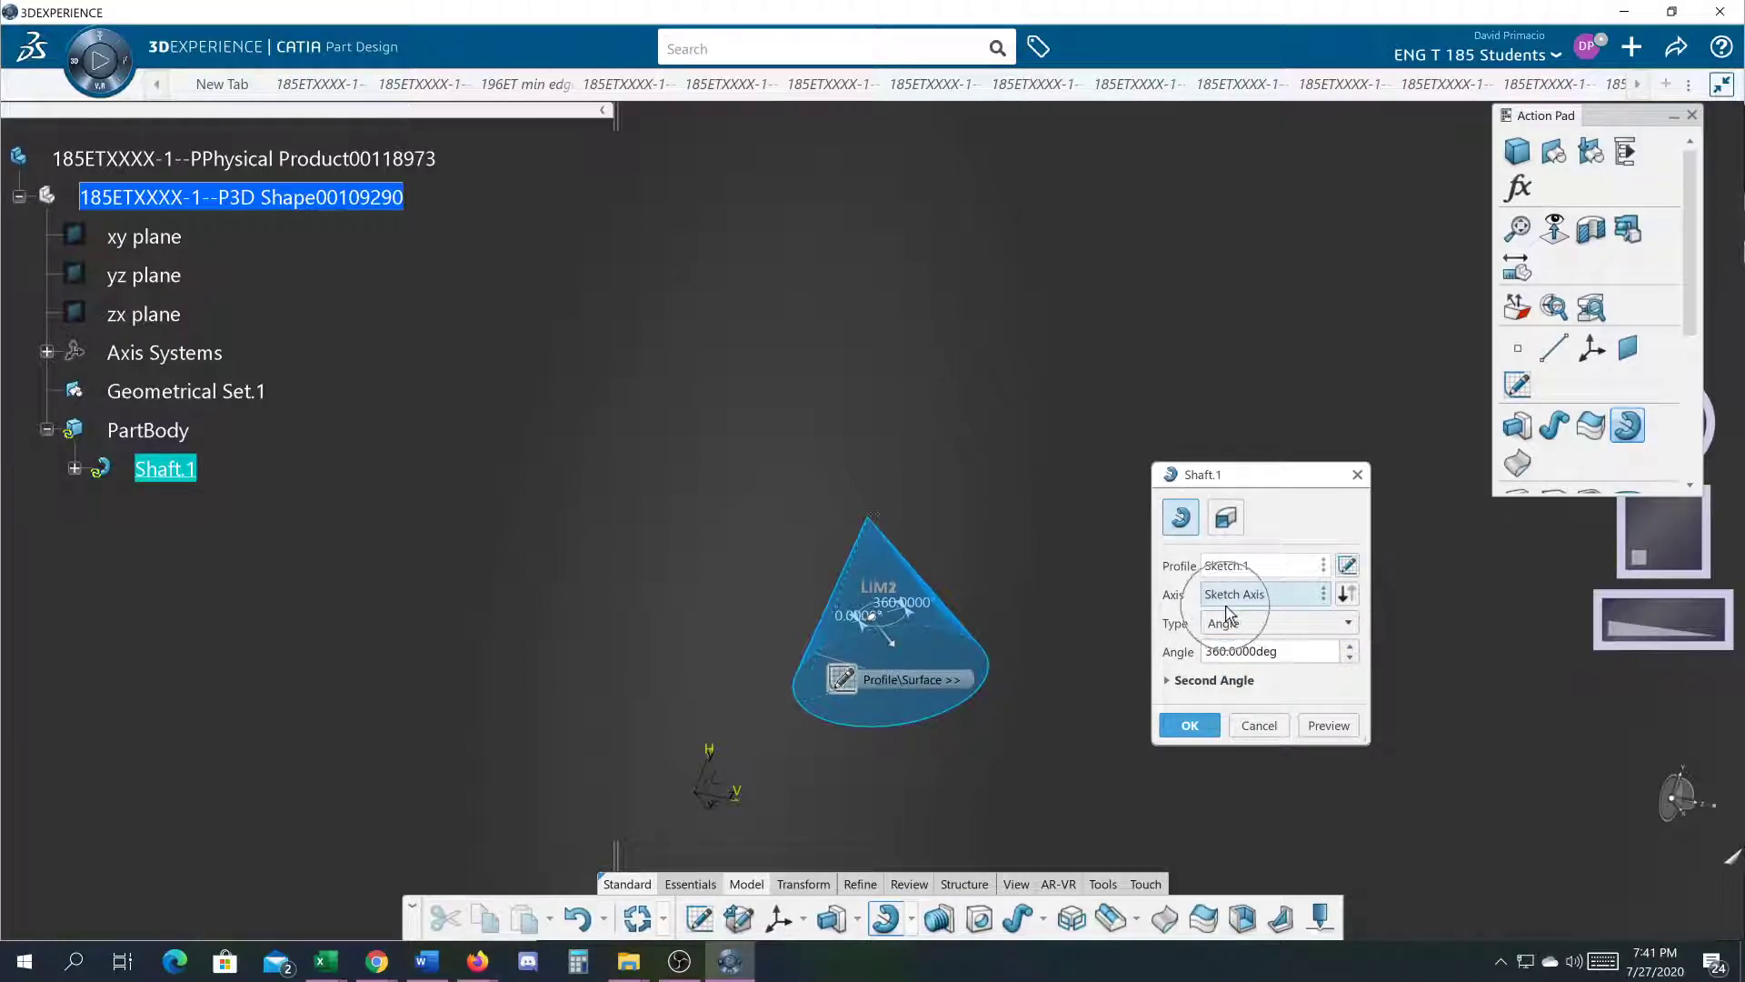
left_click(1188, 723)
left_click(1164, 705)
middle_click_drag(1096, 627, 818, 616)
middle_click_drag(810, 461, 1016, 747)
middle_click_drag(875, 673, 864, 532)
middle_click_drag(1180, 588, 1322, 663)
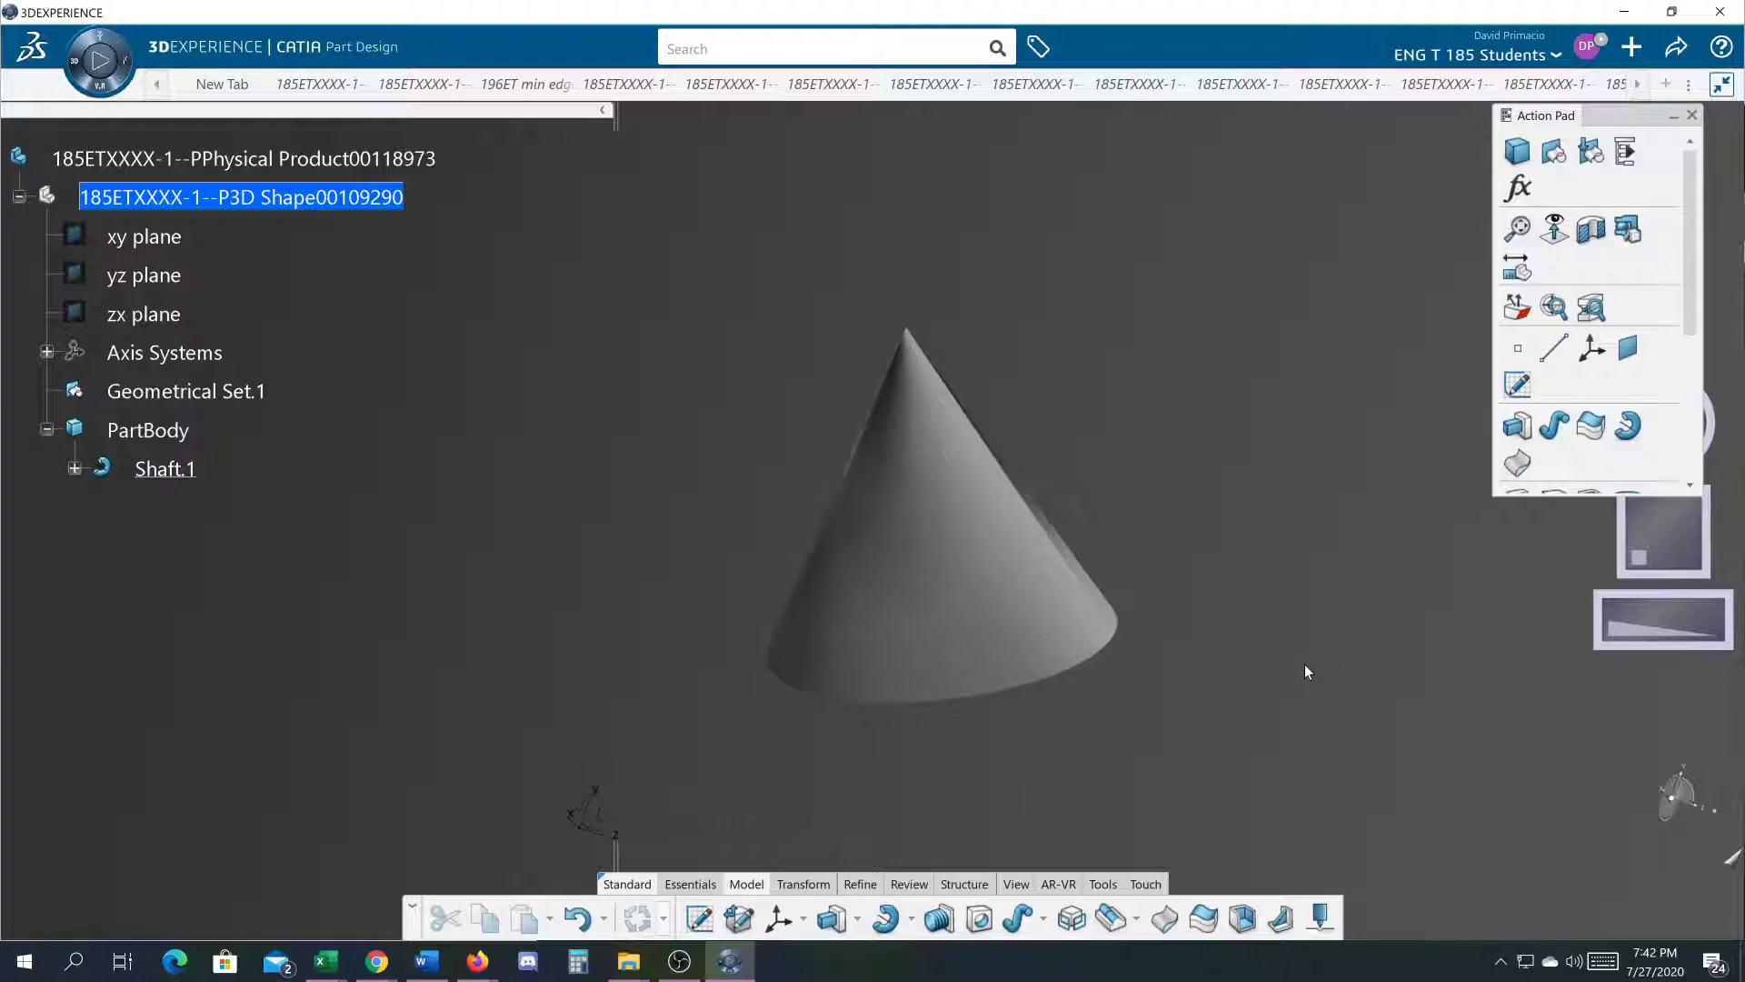
left_click(679, 961)
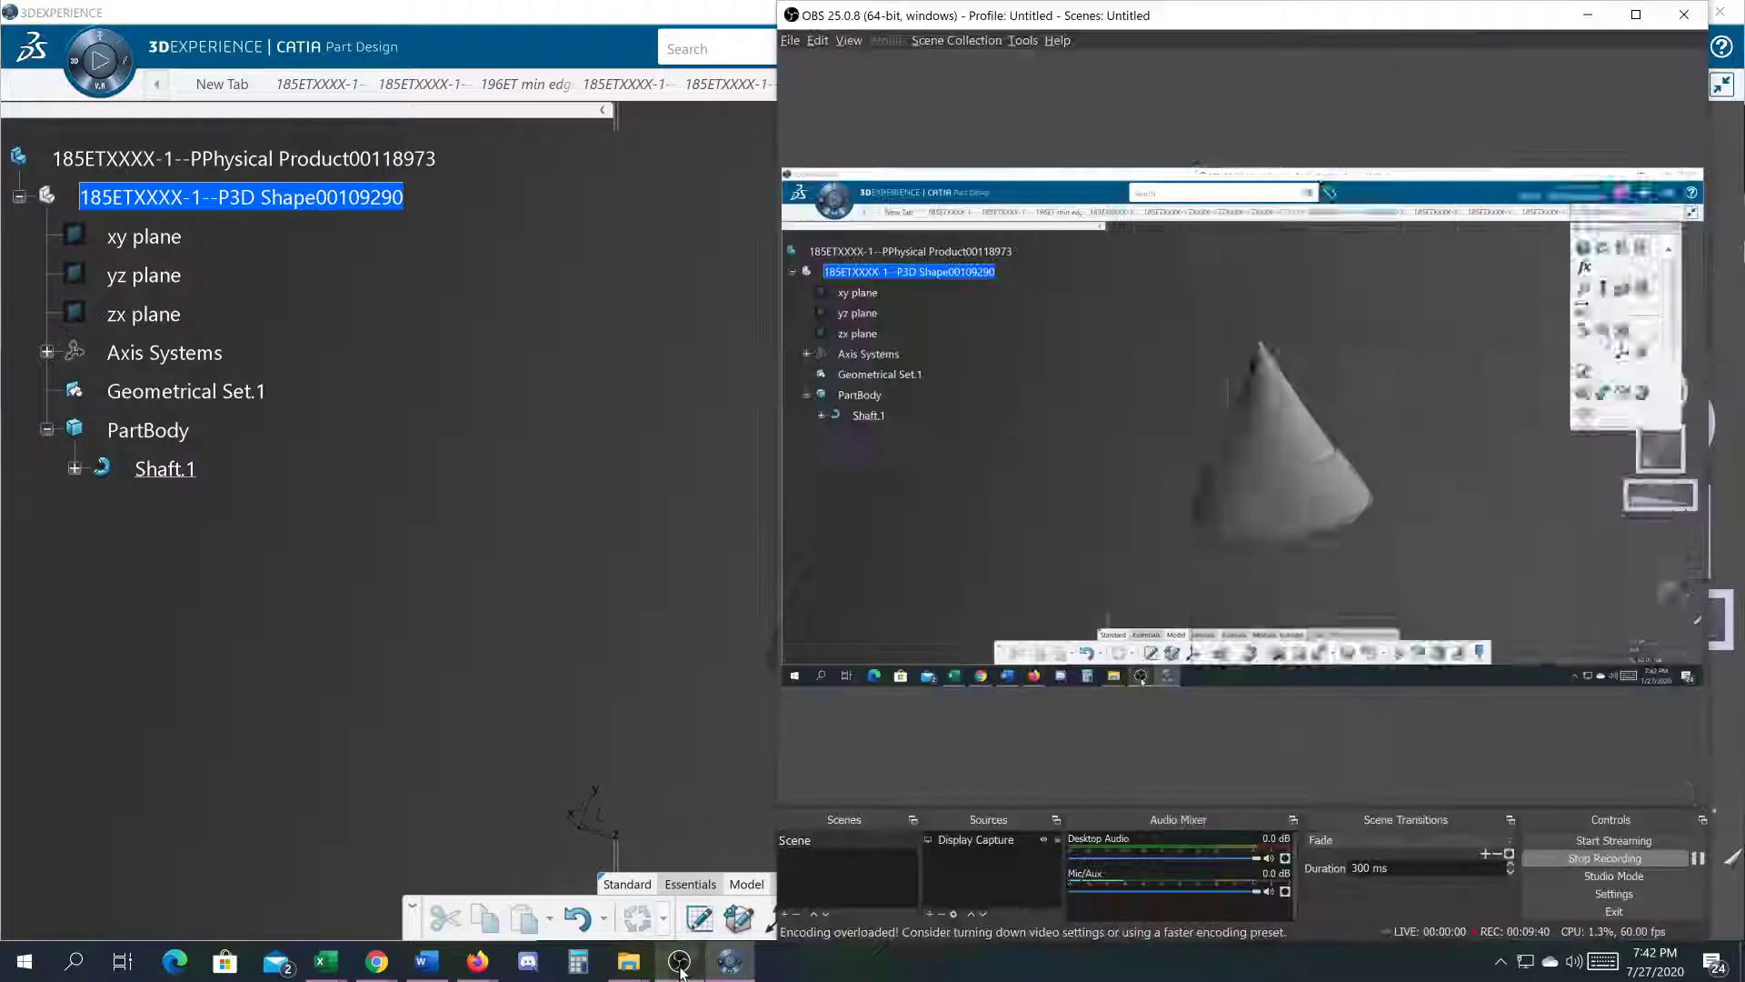